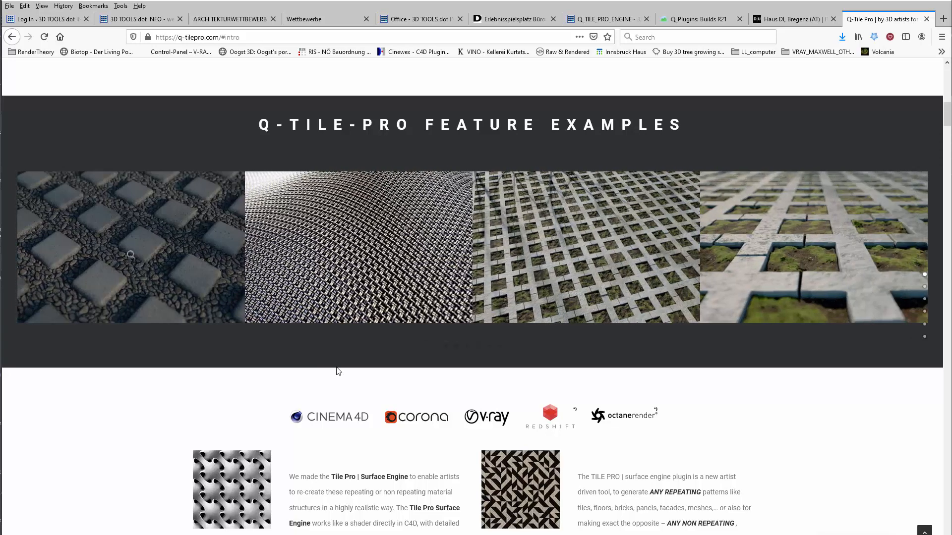
Browse the Q-Tile-Pro feature example gallery and view the staircase stone wall image enlarged.
click(443, 349)
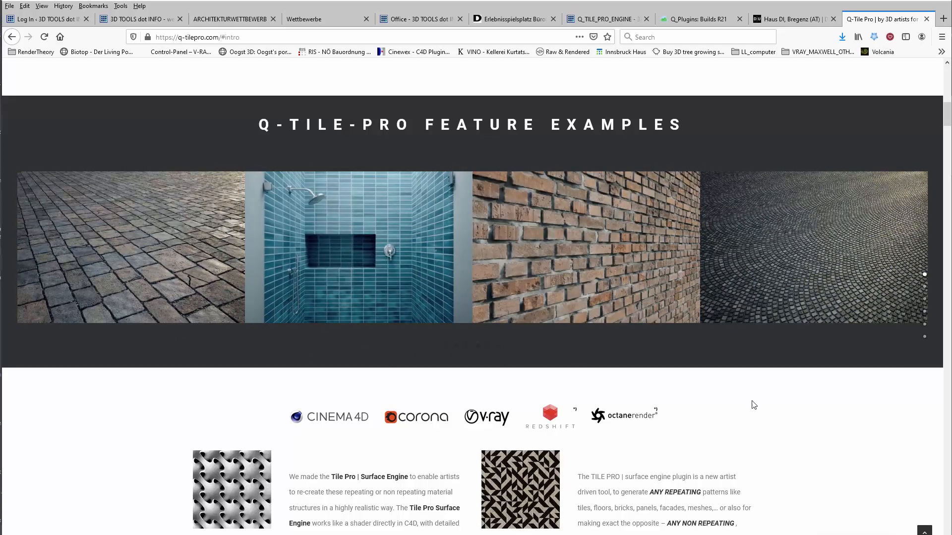
click(478, 347)
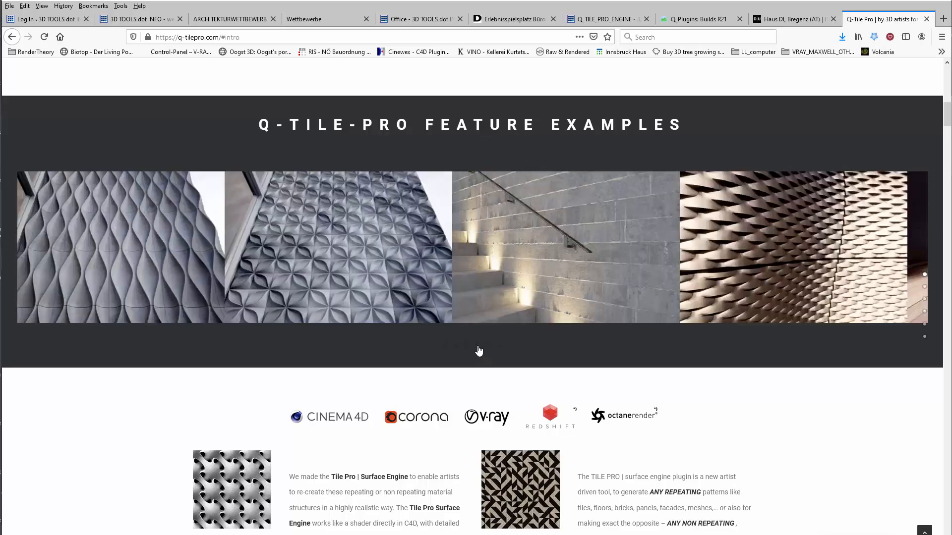
click(488, 346)
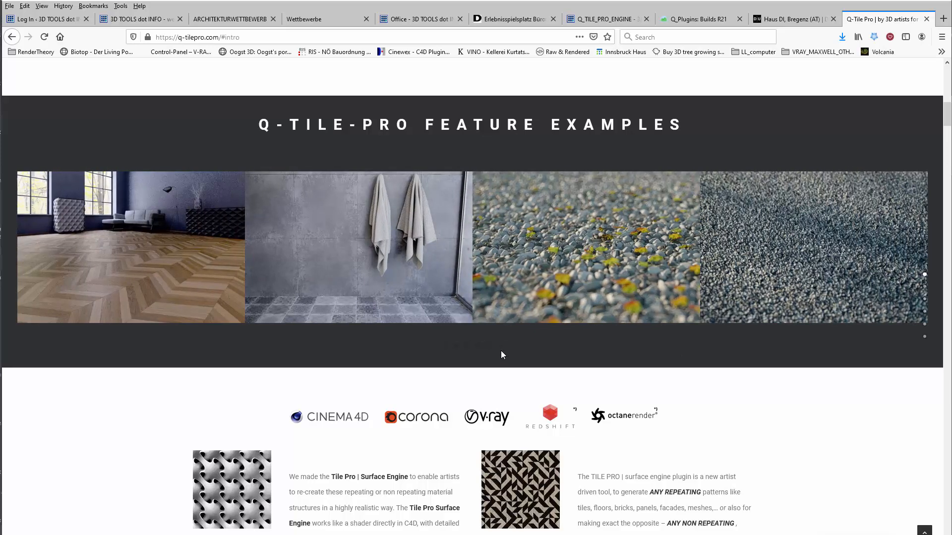
click(499, 347)
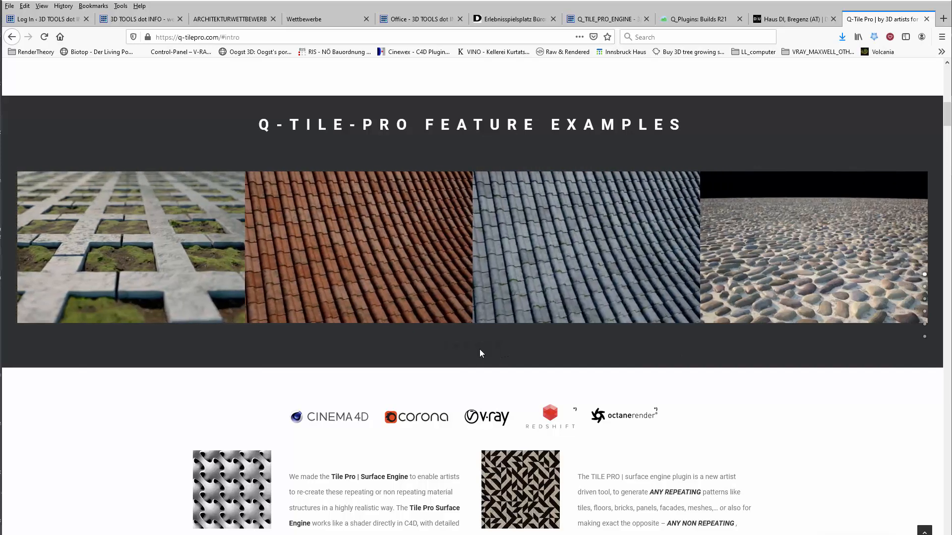
click(468, 347)
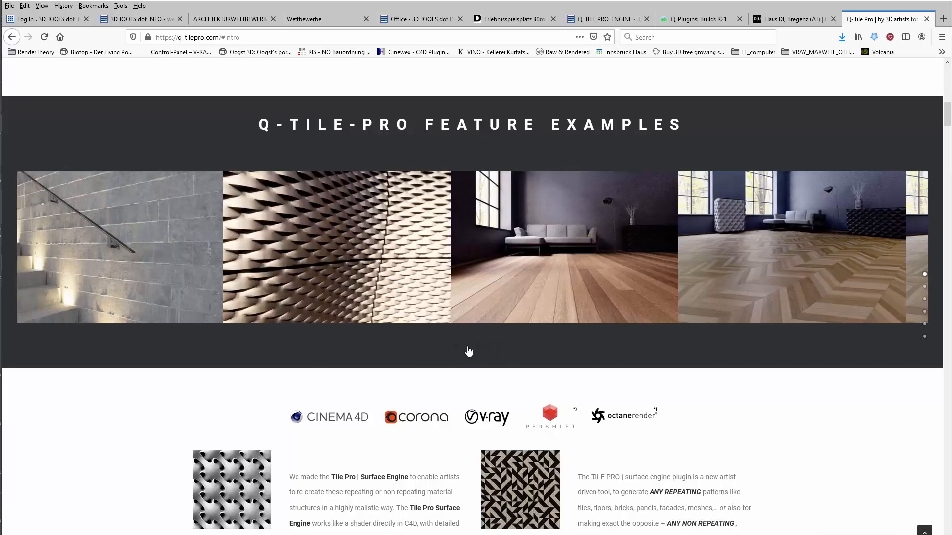
click(180, 283)
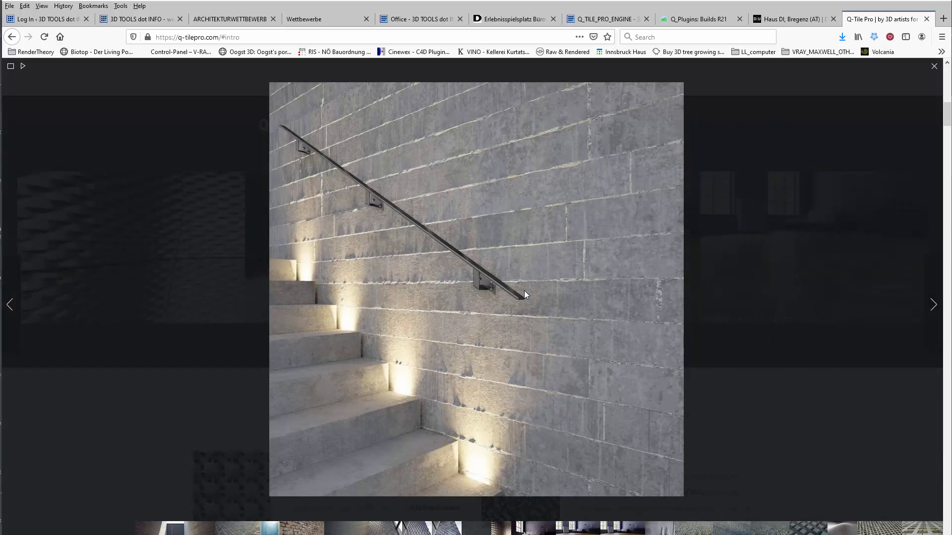
click(934, 66)
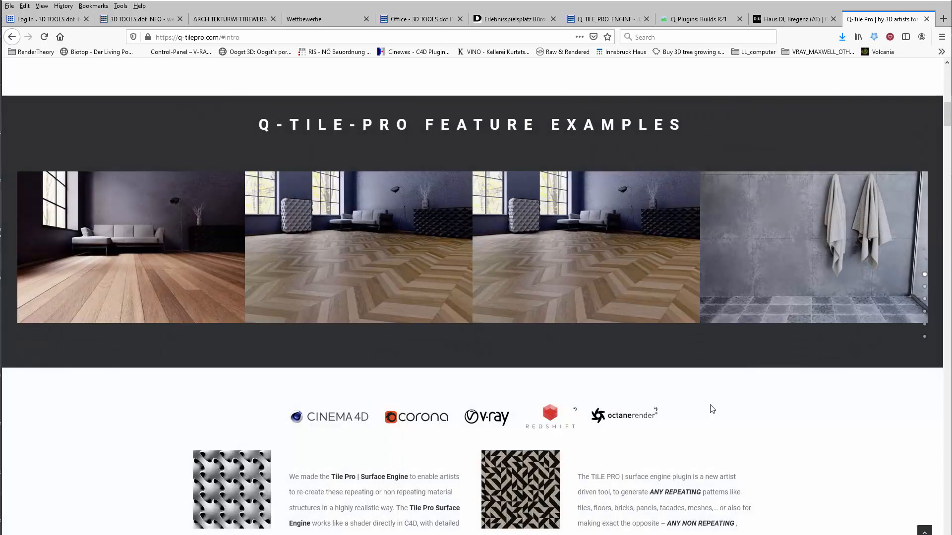
Switch to Cinema 4D and apply the white OctDiffuse material to the Plane object.
click(892, 1)
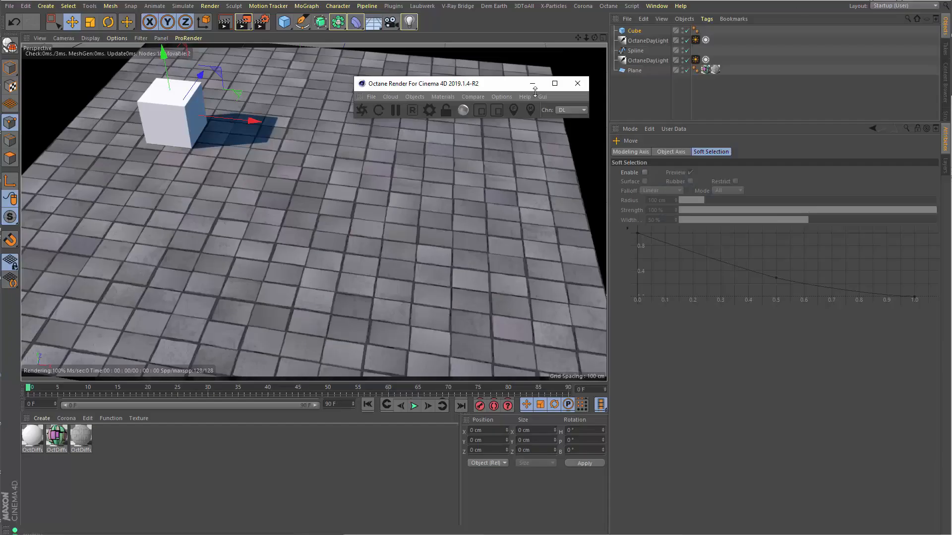
drag(596, 38, 454, 214)
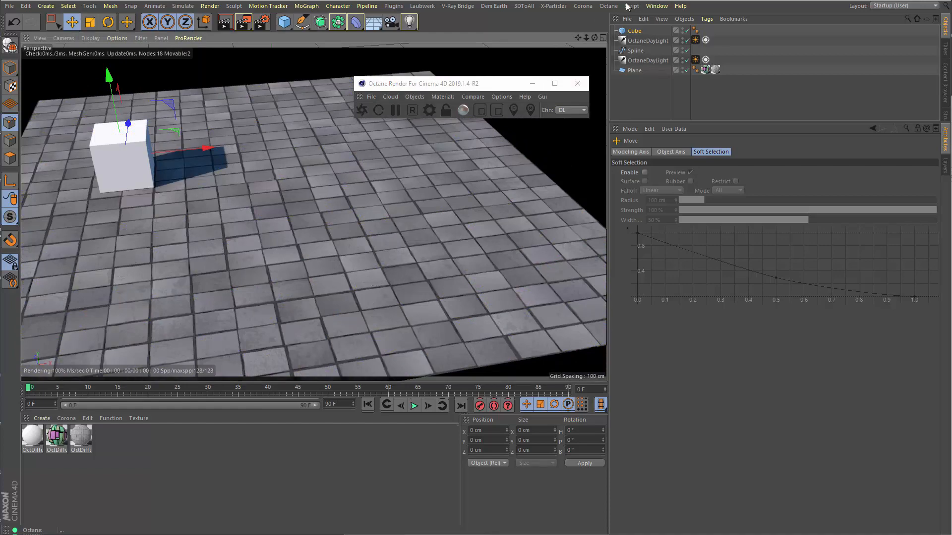
drag(594, 37, 569, 31)
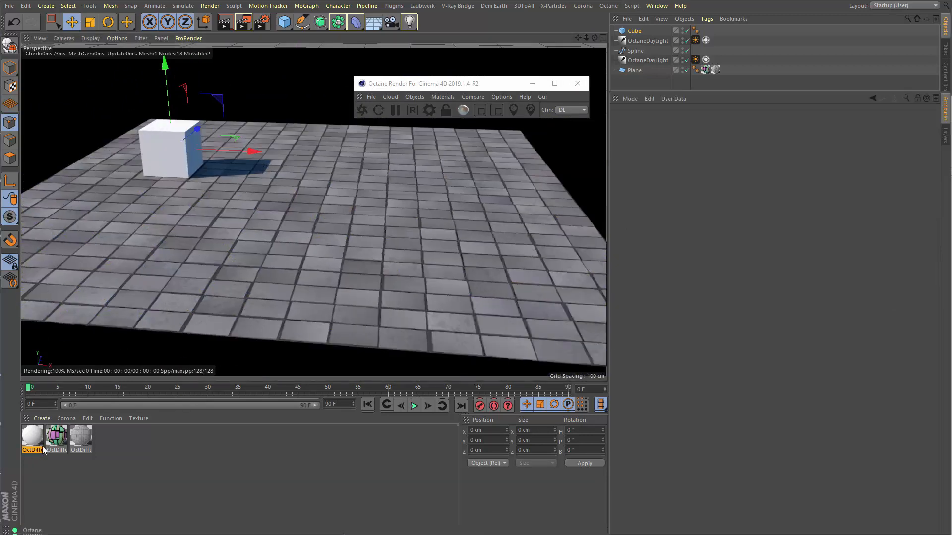
drag(35, 448, 637, 71)
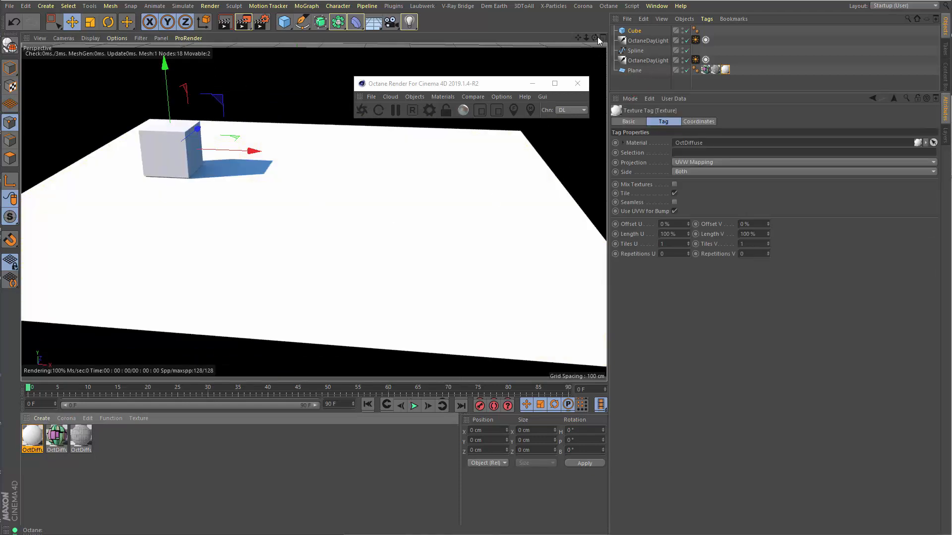
drag(594, 37, 591, 43)
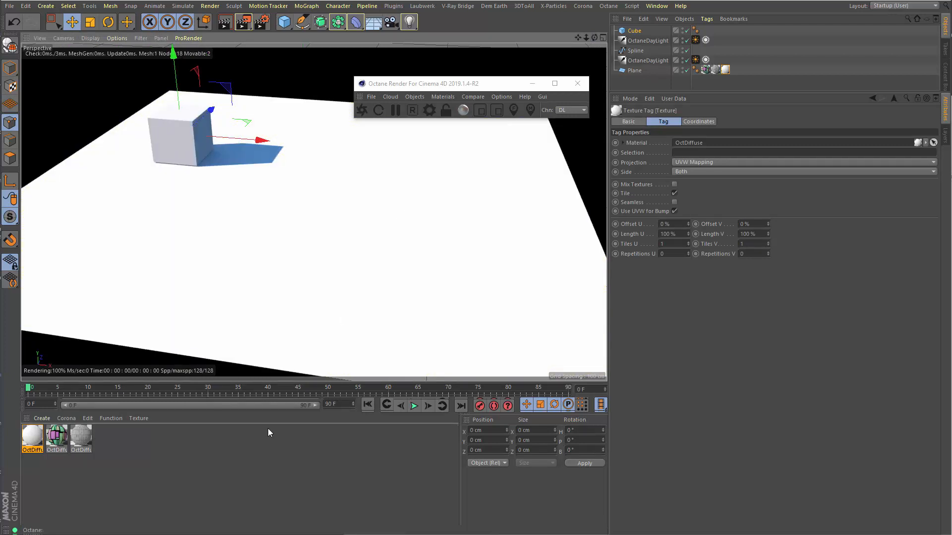
Load the TilePro shader as the OctDiffuse material's diffuse texture and open its settings with the Tile Editor Parameters collapsed.
click(34, 446)
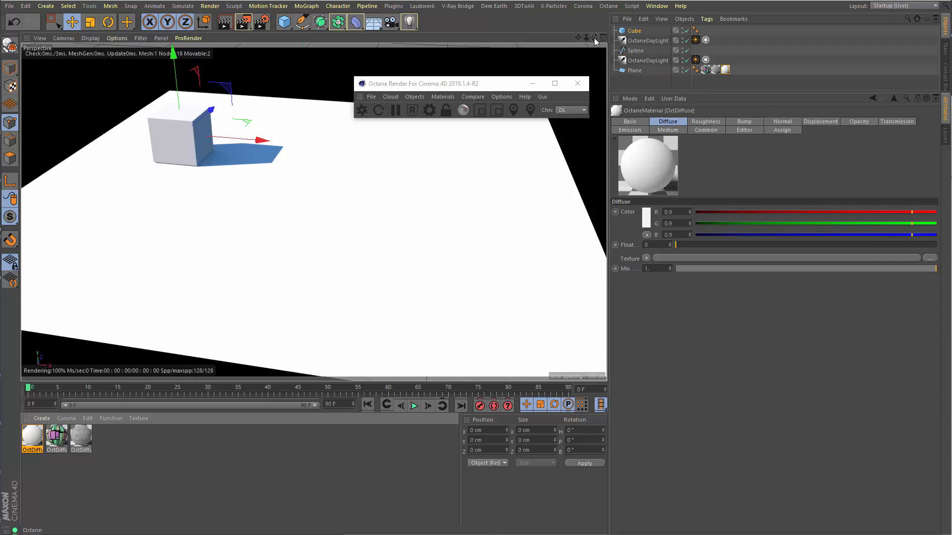
mouse_move(595, 41)
mouse_down()
mouse_move(587, 42)
mouse_move(601, 40)
mouse_up()
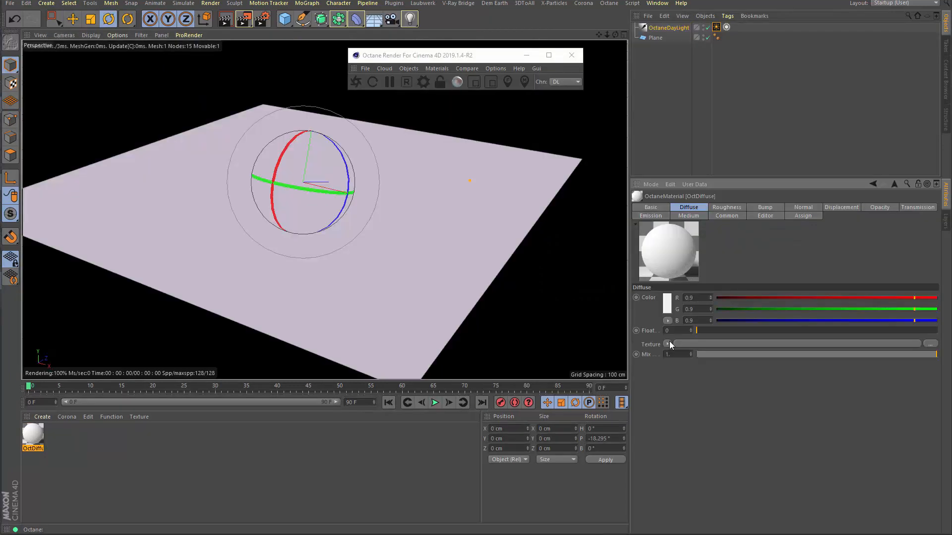
click(667, 344)
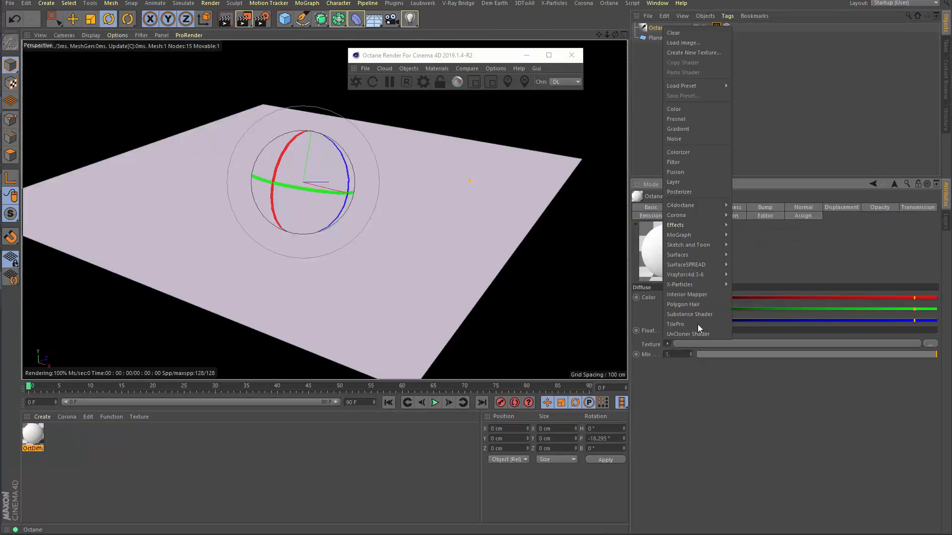
click(694, 323)
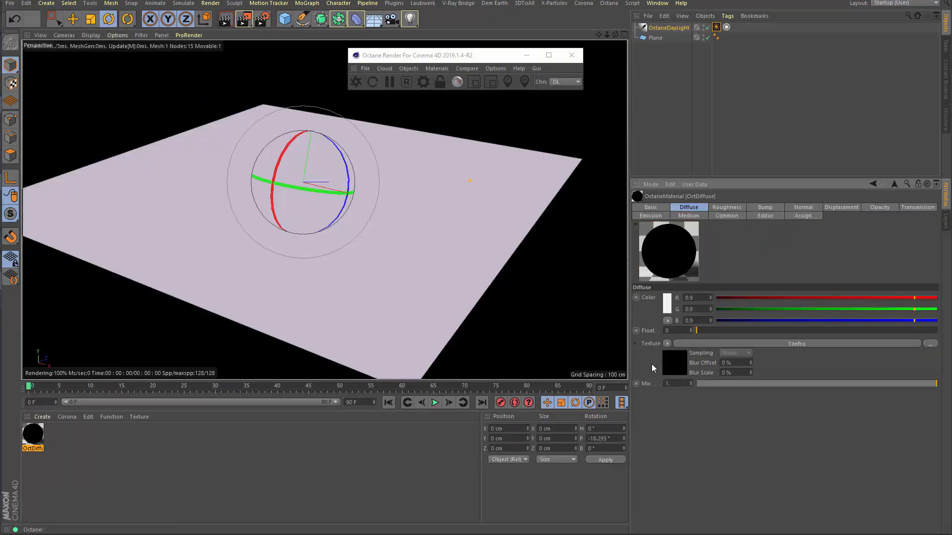
click(674, 360)
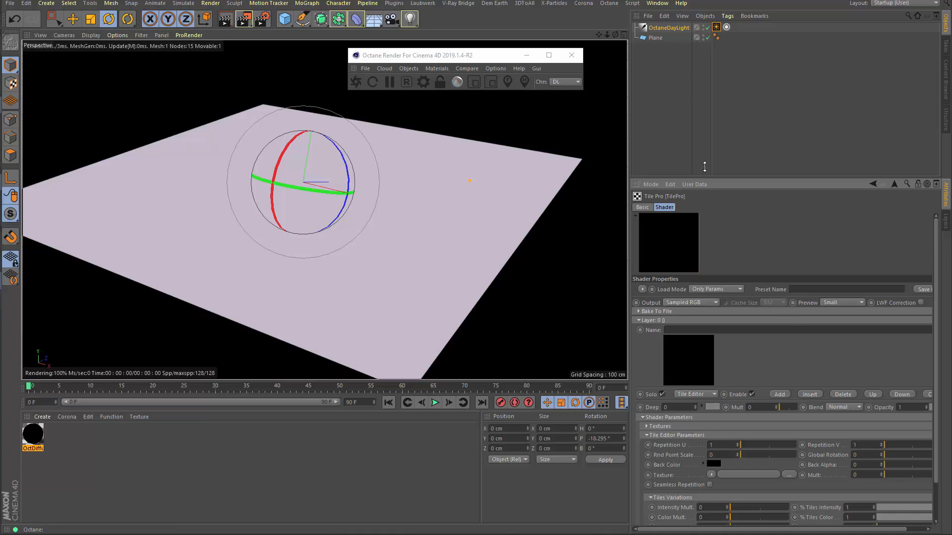
drag(701, 178, 704, 56)
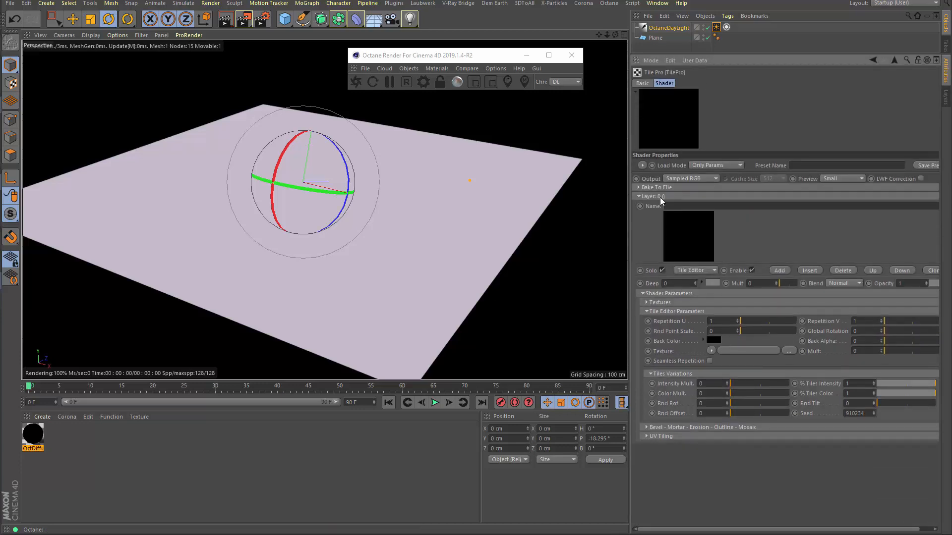
click(661, 311)
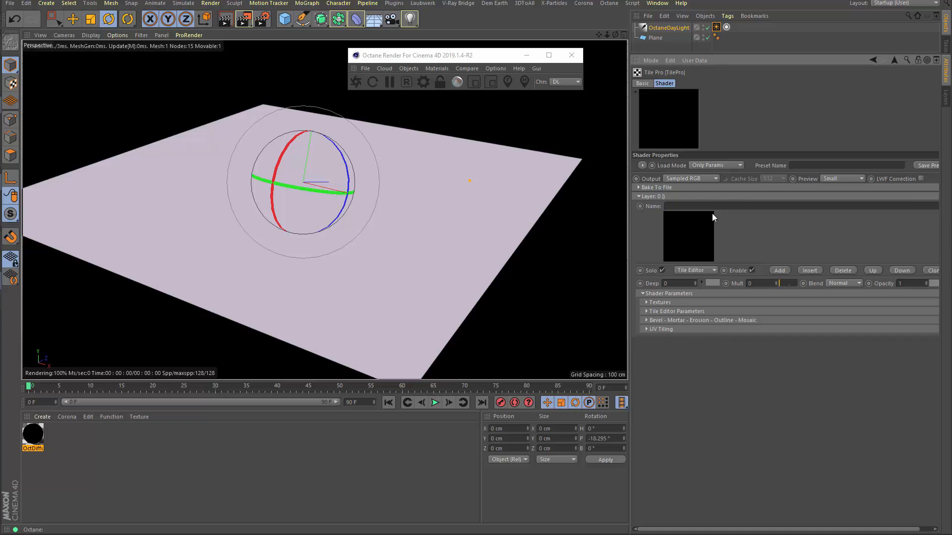
Try the Super Huge preview size for the TilePro shader and settle on Medium.
click(837, 181)
click(830, 201)
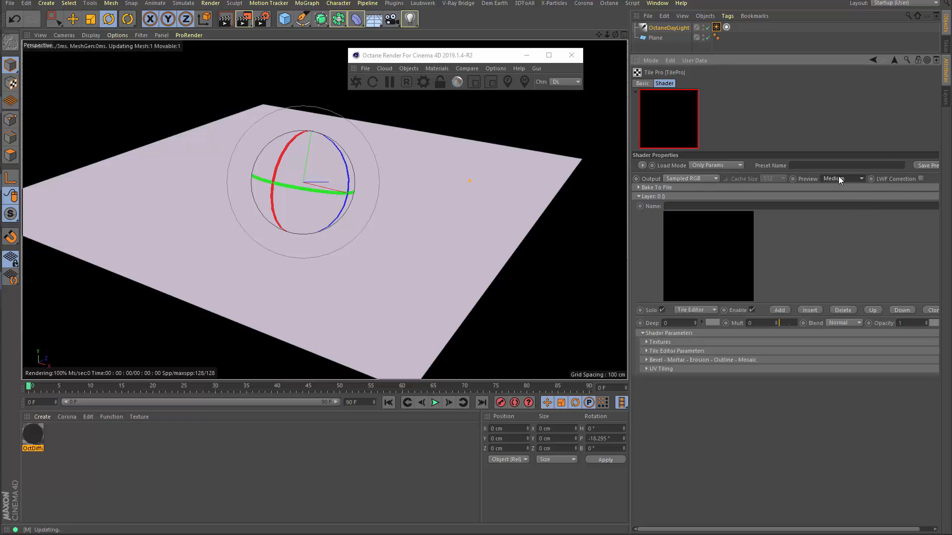
click(839, 179)
click(840, 239)
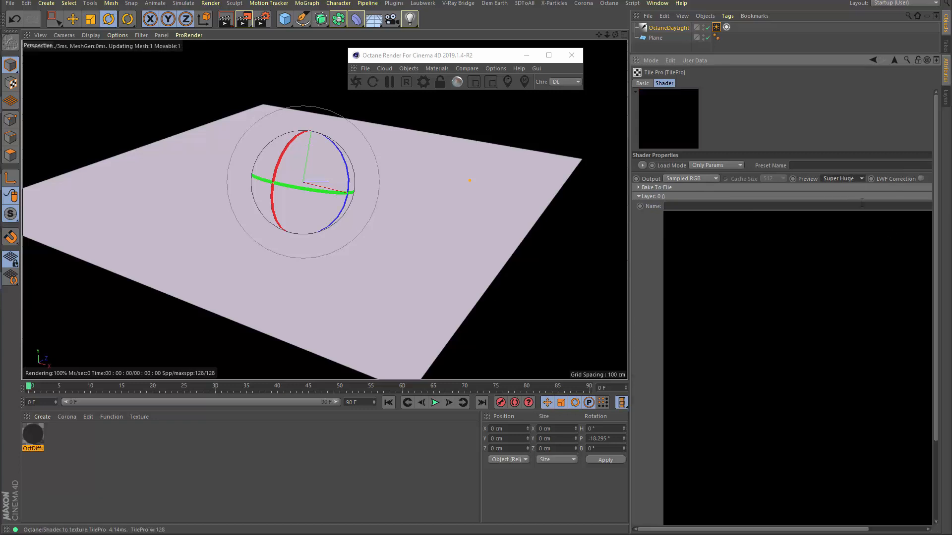
click(836, 180)
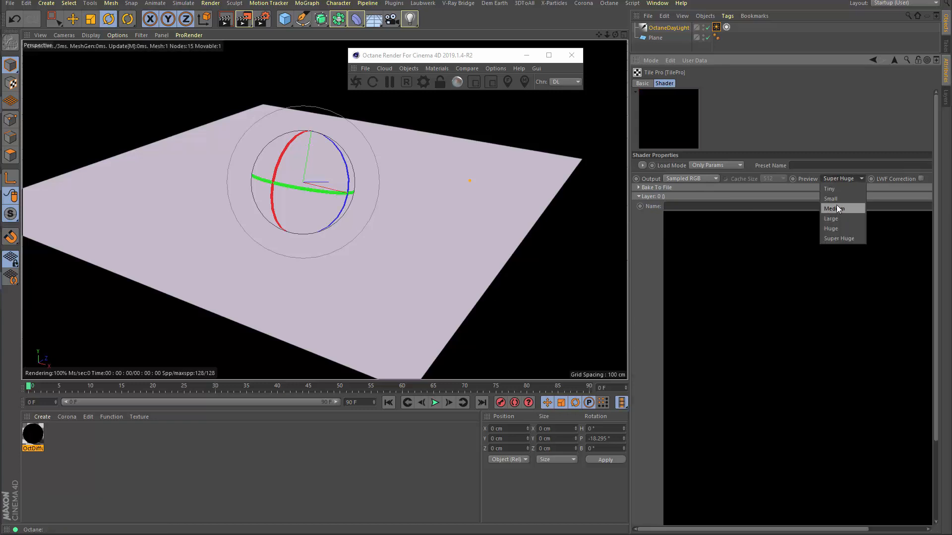
click(836, 207)
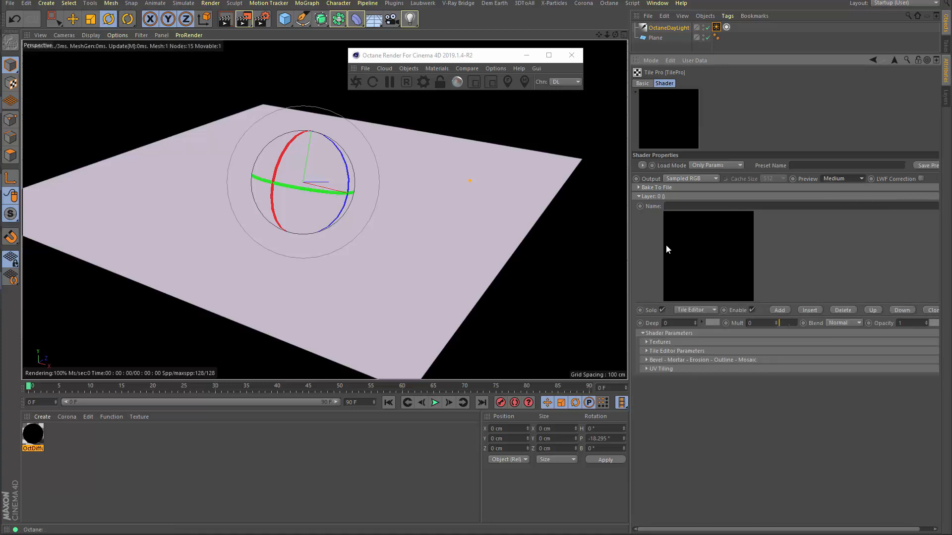
Open the Tile Editor for the shader's first layer and set its area size to 800x800.
double_click(715, 254)
drag(678, 1, 341, 1)
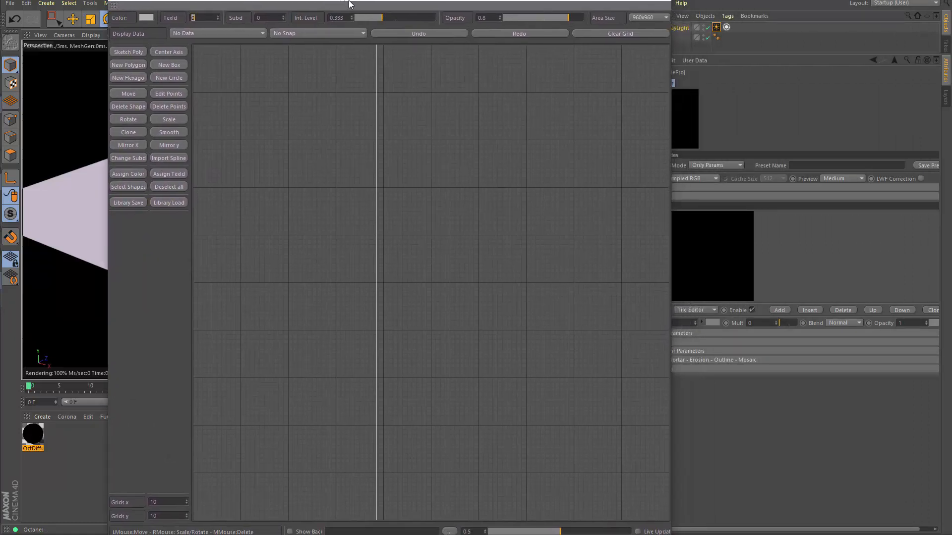
click(650, 18)
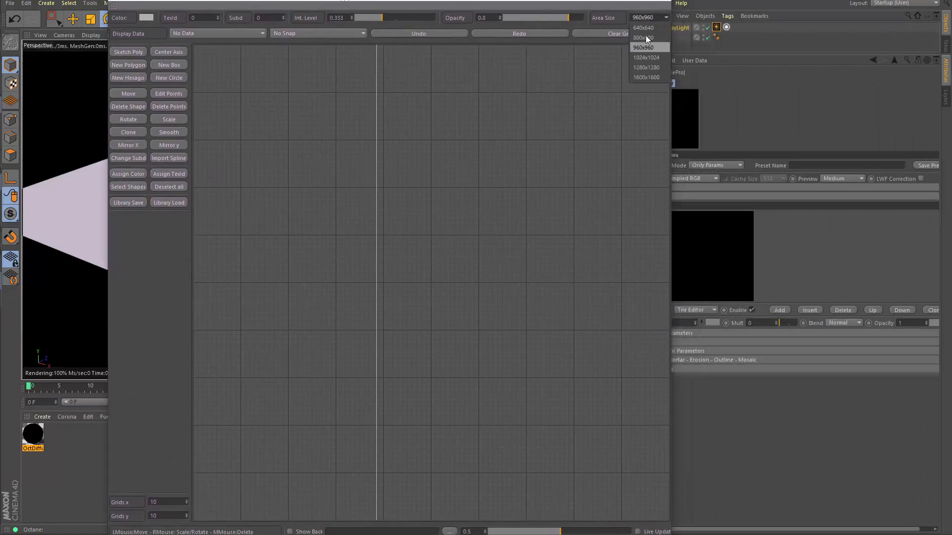
click(645, 38)
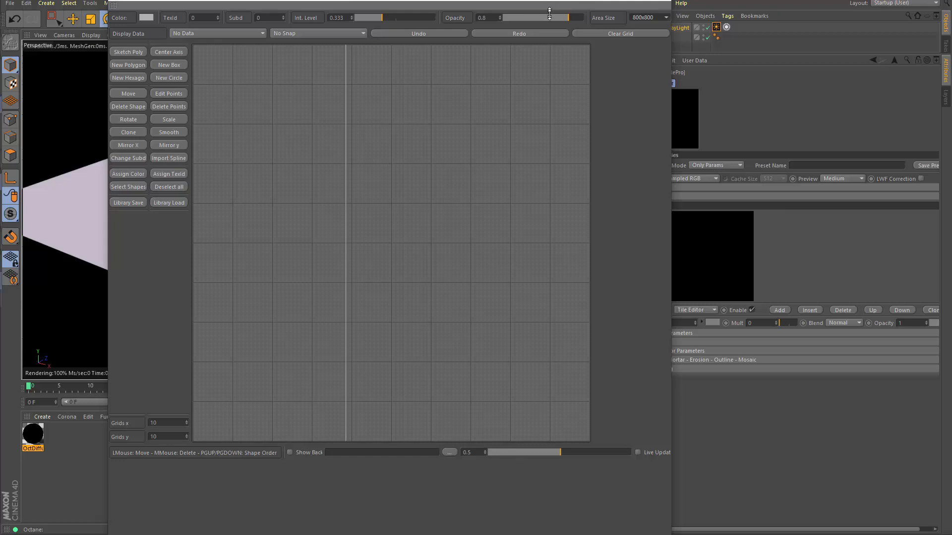
mouse_move(549, 14)
mouse_down()
mouse_move(538, 35)
mouse_move(557, 29)
mouse_move(543, 14)
mouse_up()
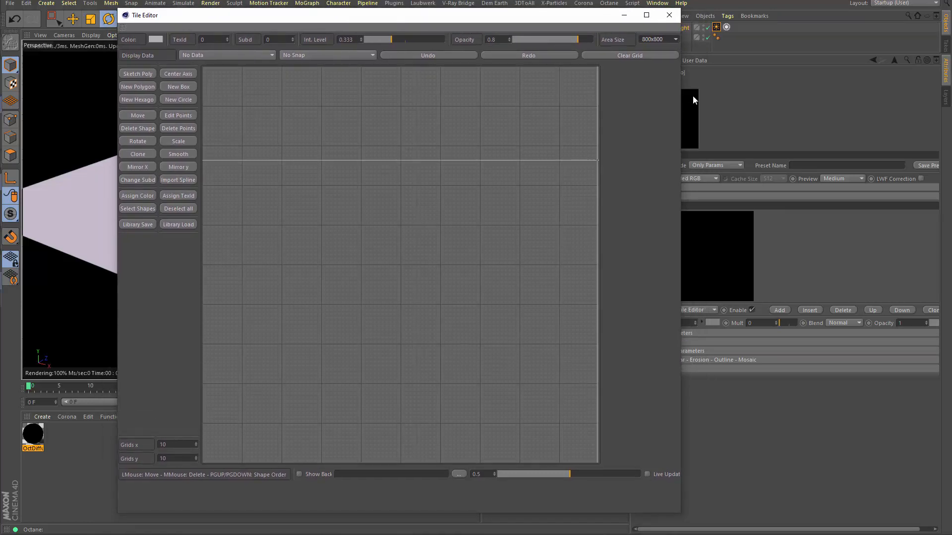
click(655, 40)
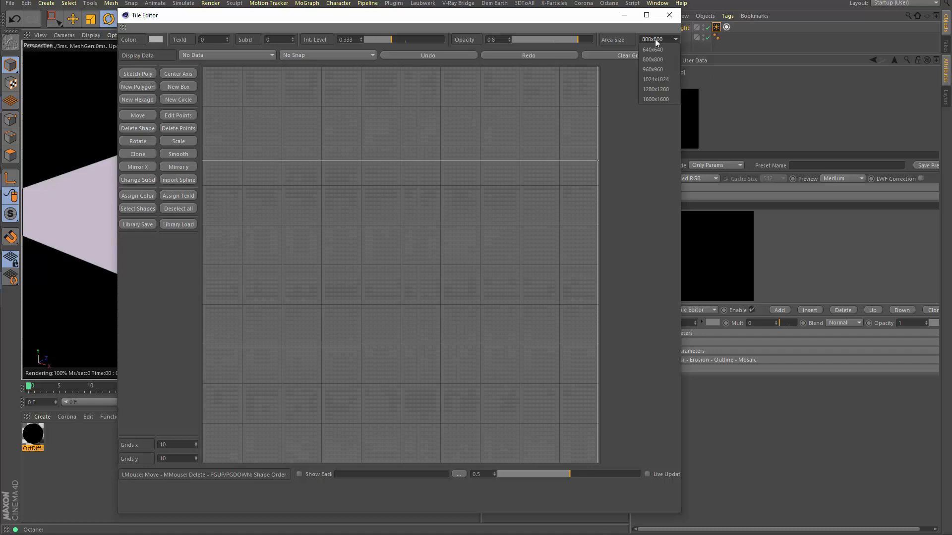
click(617, 22)
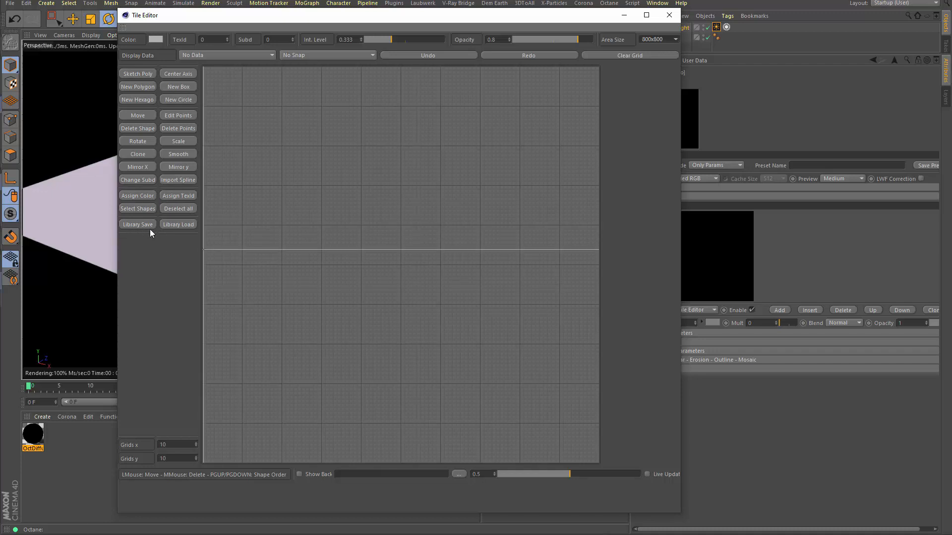
Sketch a freehand blob shape about three grid cells wide and two high in the grid's upper-left corner with Sketch Poly.
click(140, 73)
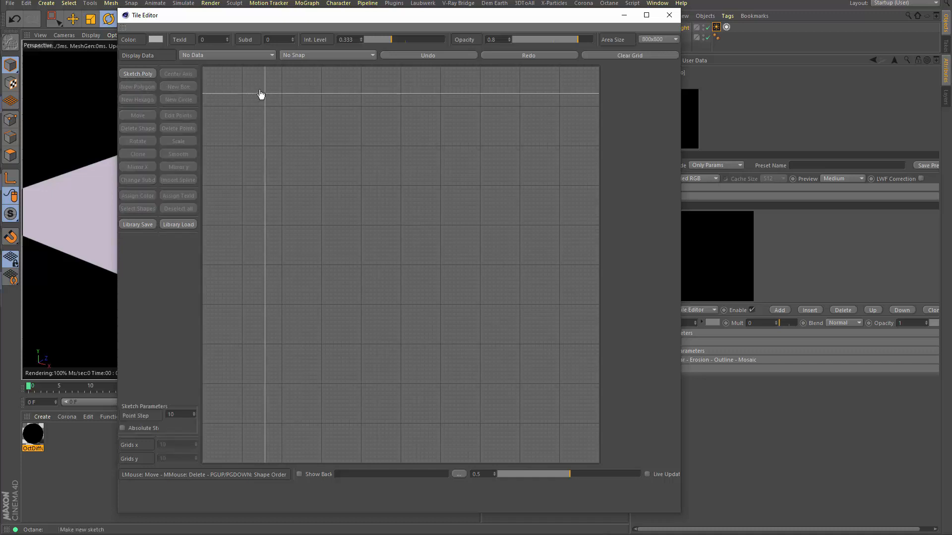
mouse_move(256, 86)
mouse_down()
mouse_move(248, 146)
mouse_move(344, 126)
mouse_move(297, 80)
mouse_move(271, 86)
mouse_up()
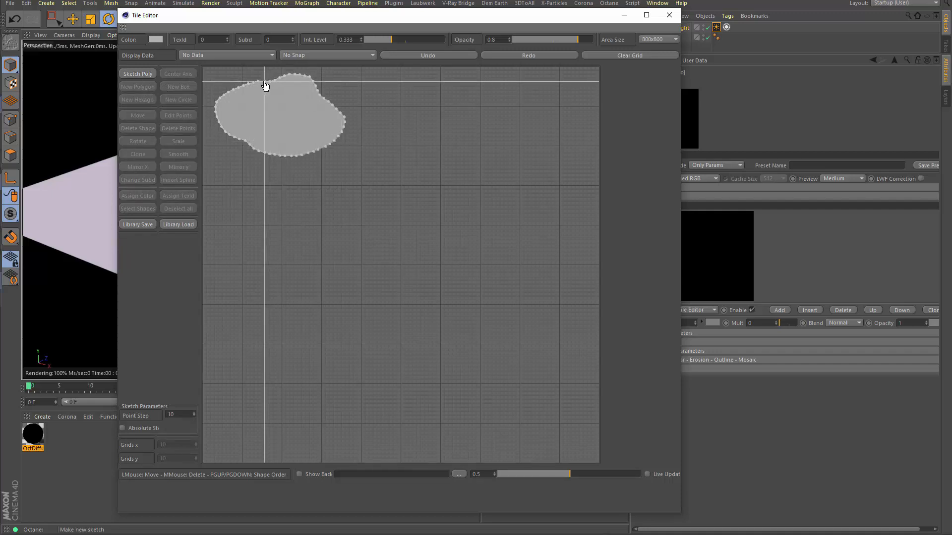
click(148, 75)
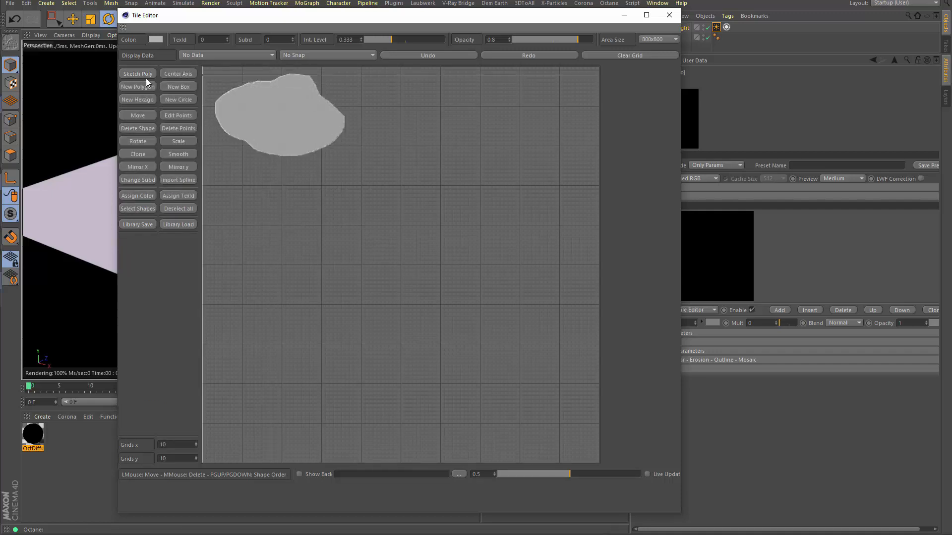
Draw an irregular point-by-point polygon about three and a half grid cells wide and high beside the freehand blob with New Polygon.
click(137, 88)
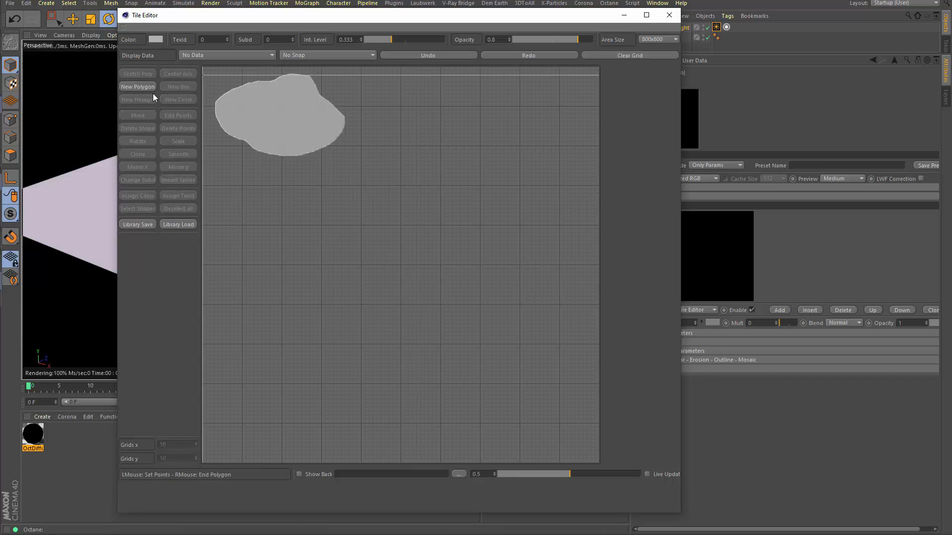
click(346, 98)
click(401, 158)
click(378, 193)
click(424, 219)
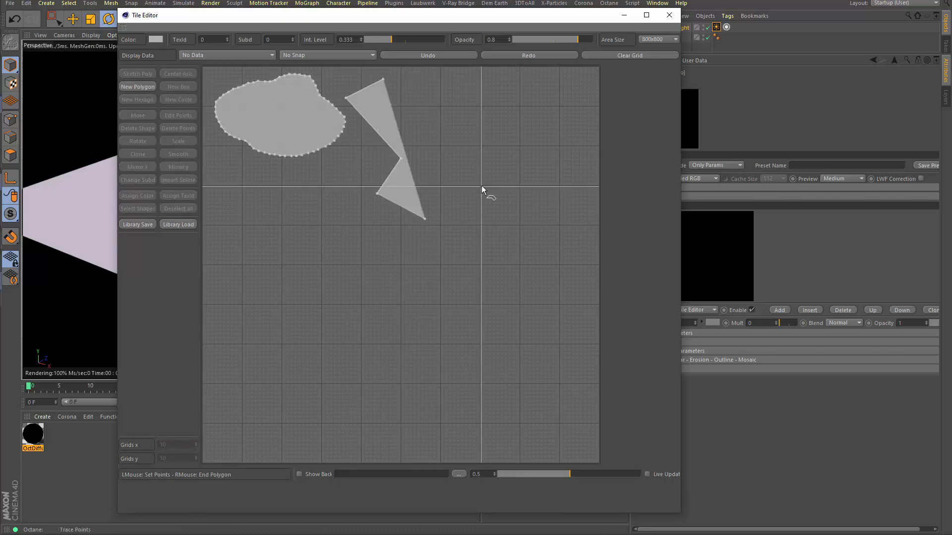
click(481, 186)
click(459, 126)
click(461, 100)
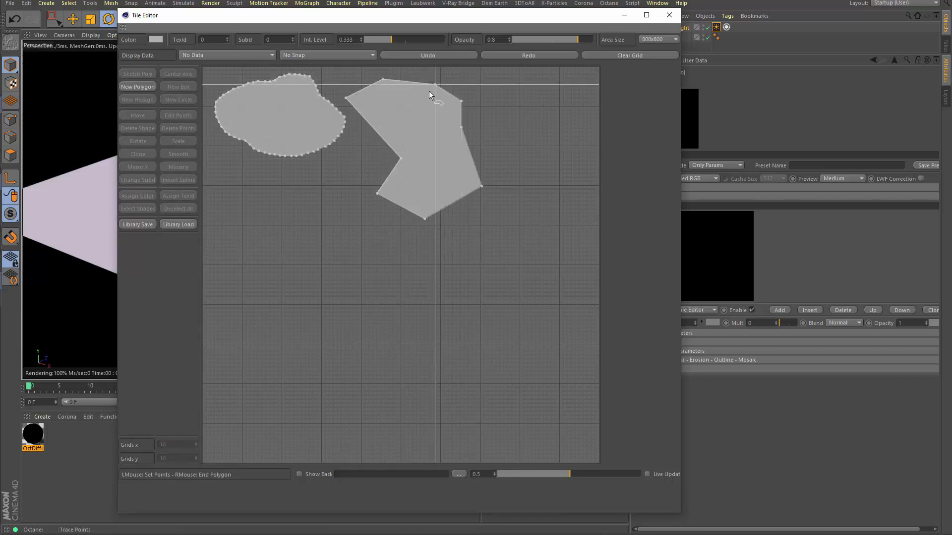
click(132, 87)
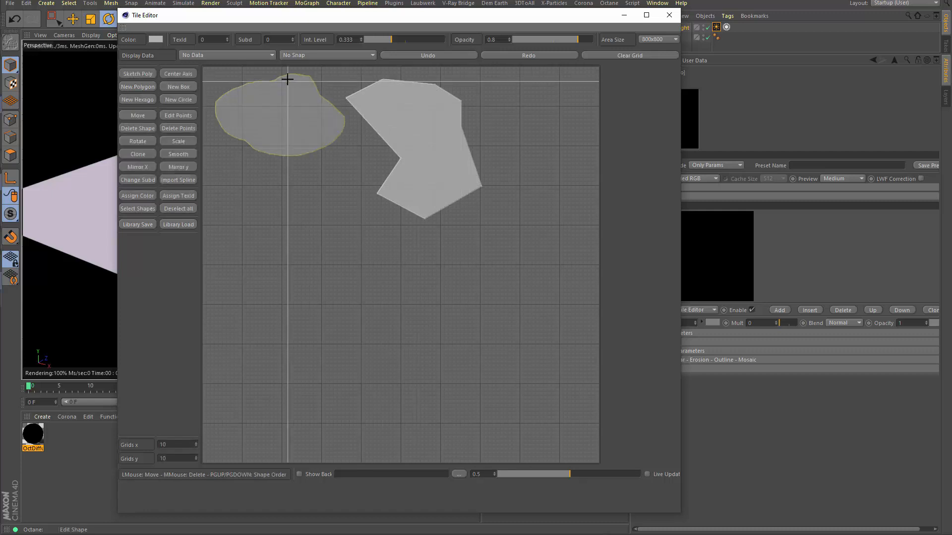
Set snapping to Hard Snap and start a new polygon with five grid-snapped corners, about three cells wide and two high, below the blob.
click(298, 54)
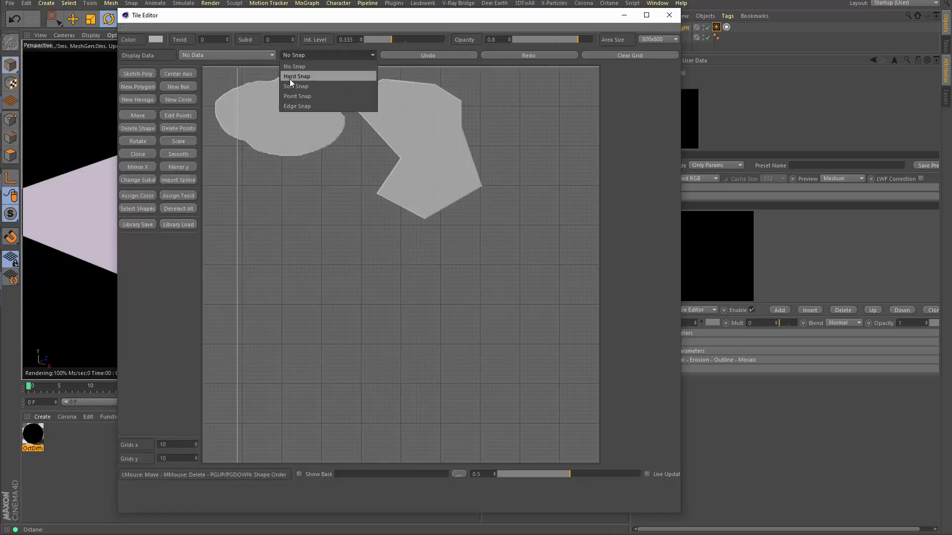
click(293, 77)
click(125, 87)
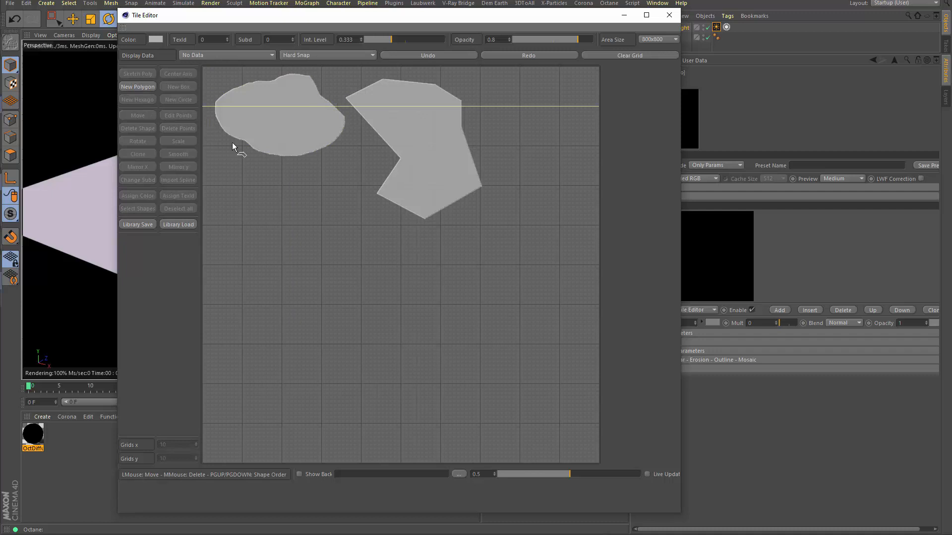
click(281, 186)
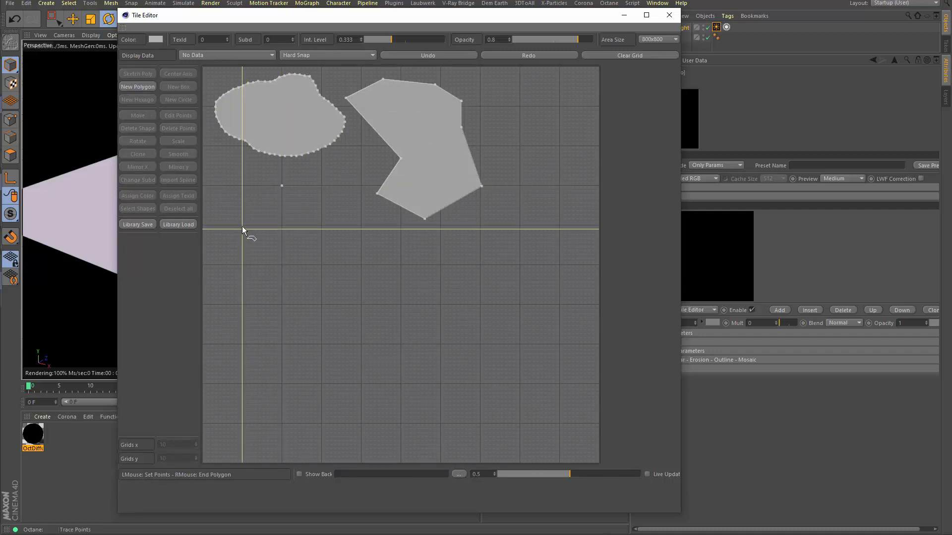
click(242, 225)
click(282, 265)
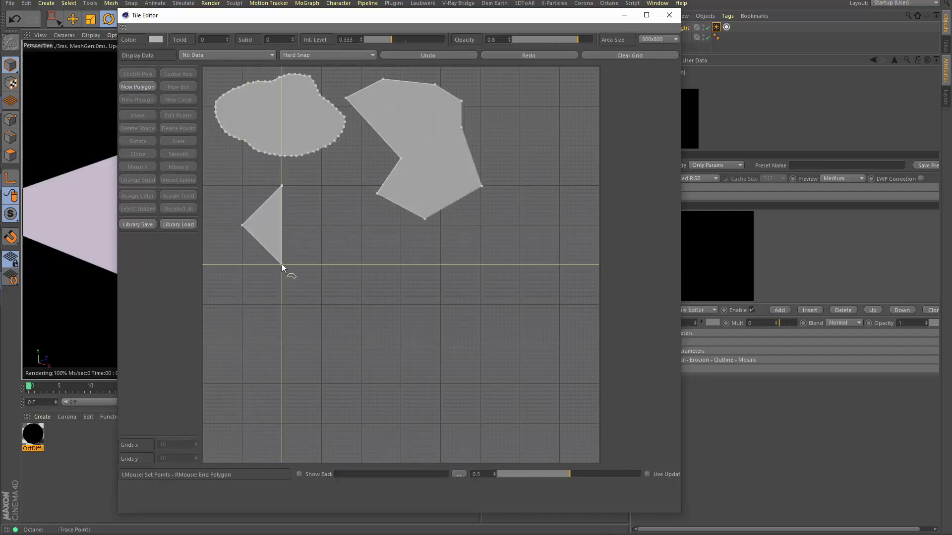
click(361, 266)
click(361, 226)
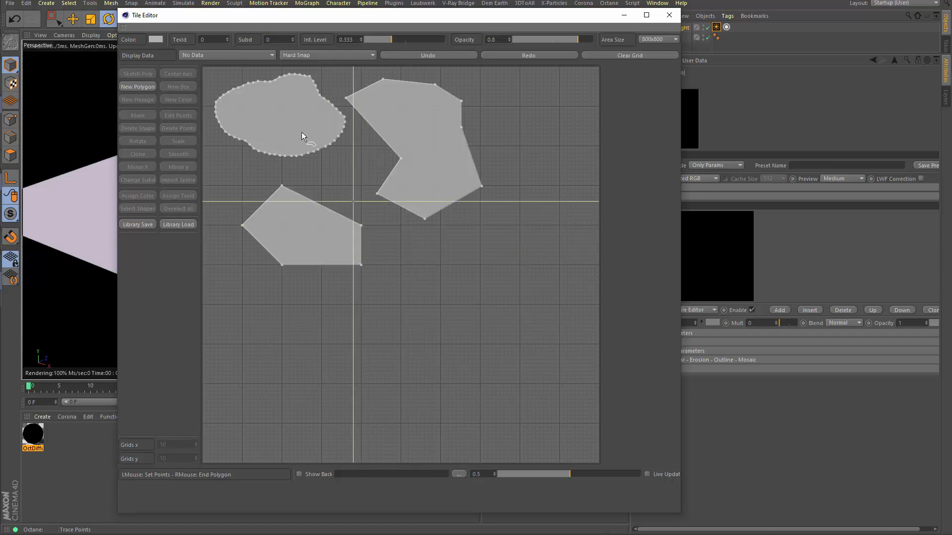
Extend the polygon with Point Snap to the irregular polygon's left corner and the blob's lower edge, and finish it with No Snap set.
click(323, 56)
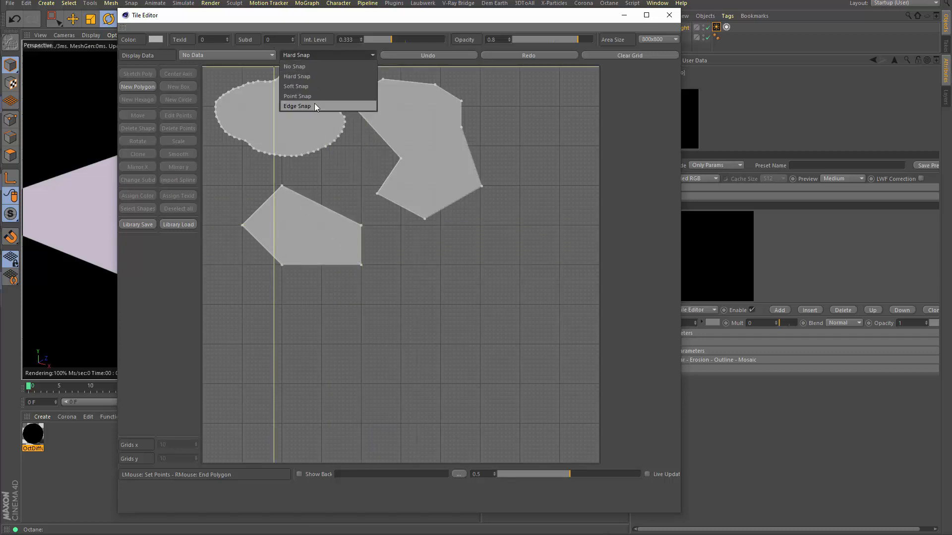
click(302, 96)
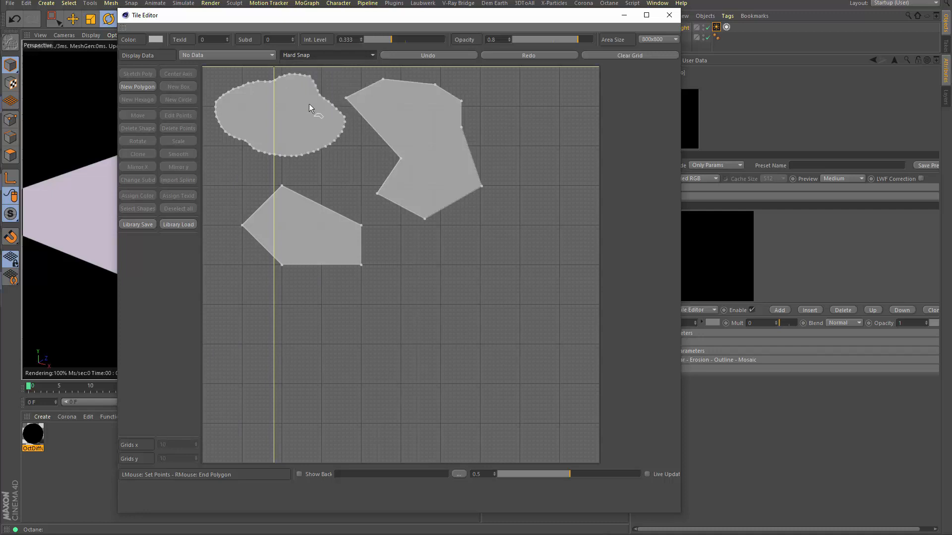
click(377, 194)
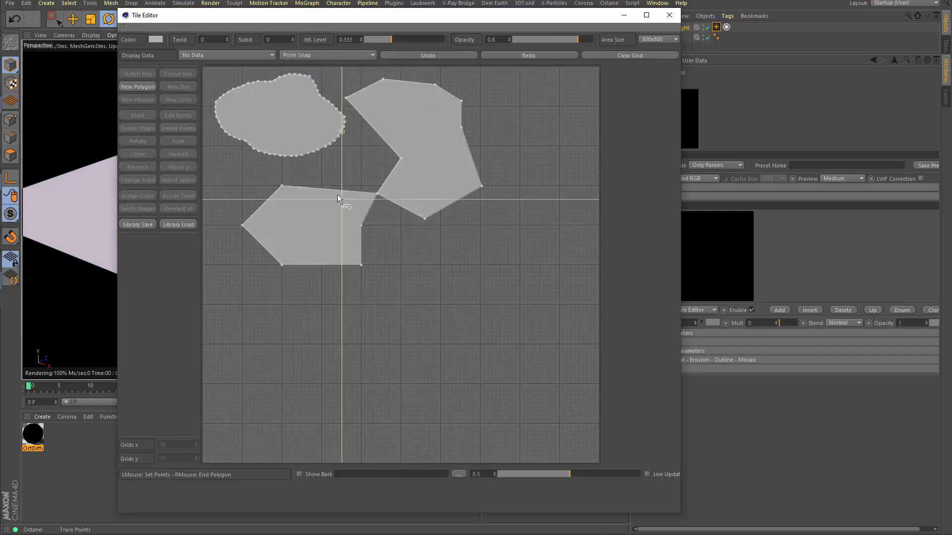
click(313, 154)
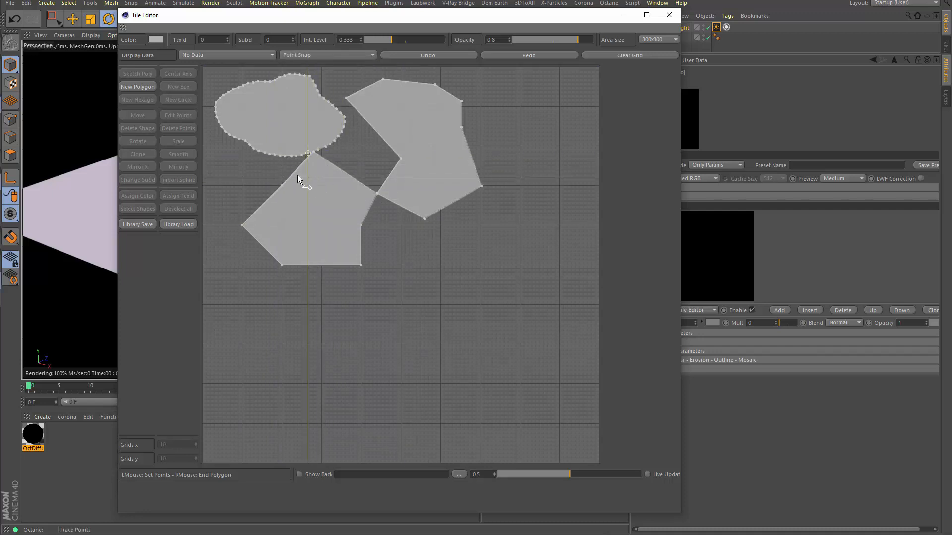
click(305, 53)
click(301, 68)
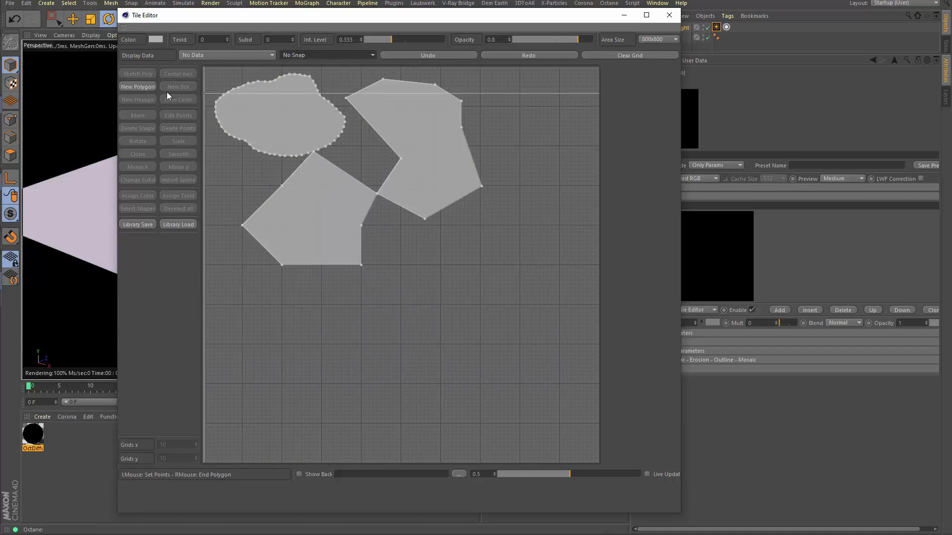
click(131, 85)
Draw a box about three and a half cells wide and two high with Point Snap, starting at the snapped polygon's lower-right corner.
click(179, 86)
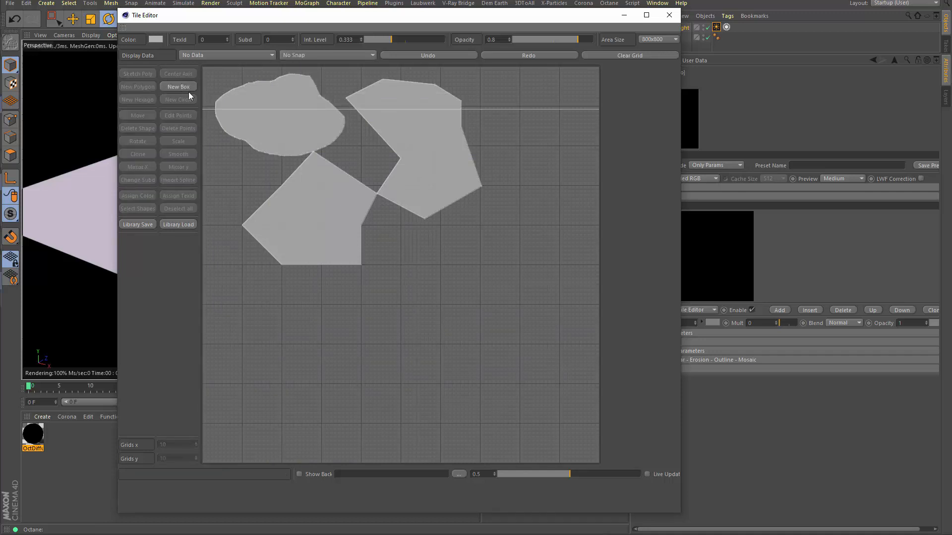
click(323, 54)
click(316, 97)
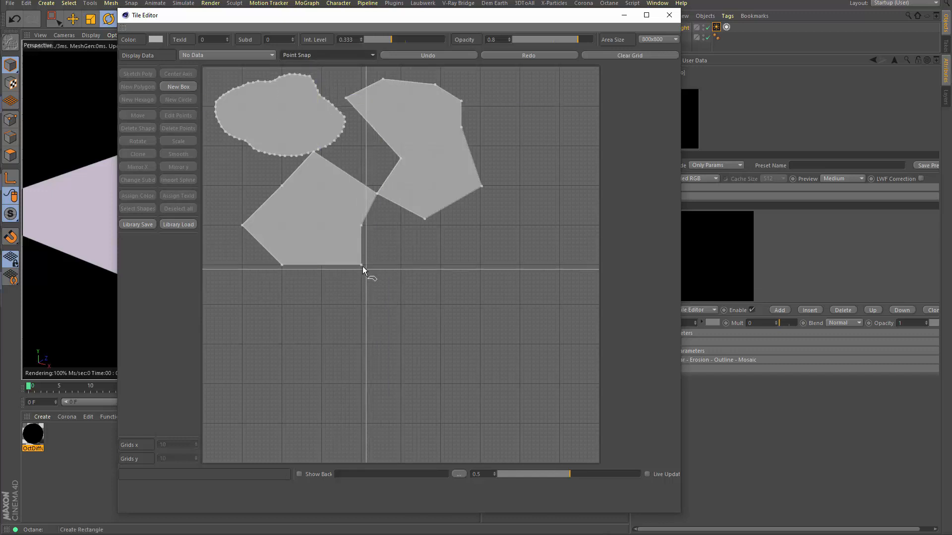
drag(361, 266, 495, 342)
click(183, 88)
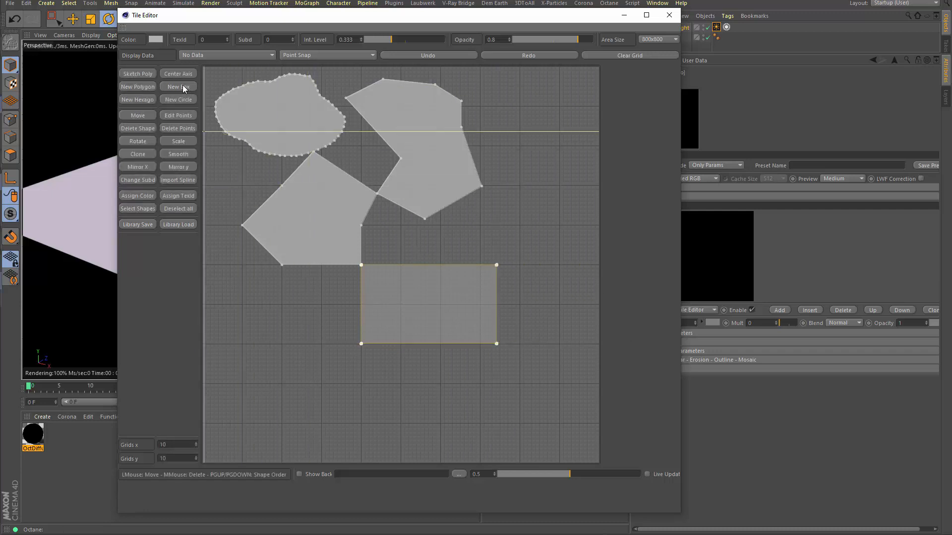
Move the box so its upper-right corner snaps to the lower-right corner of the polygon above it.
click(294, 54)
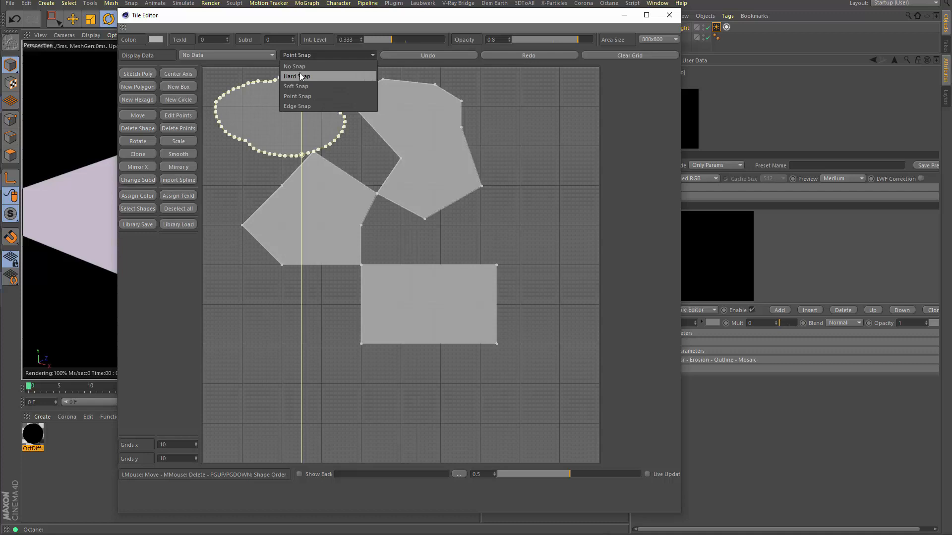
click(302, 55)
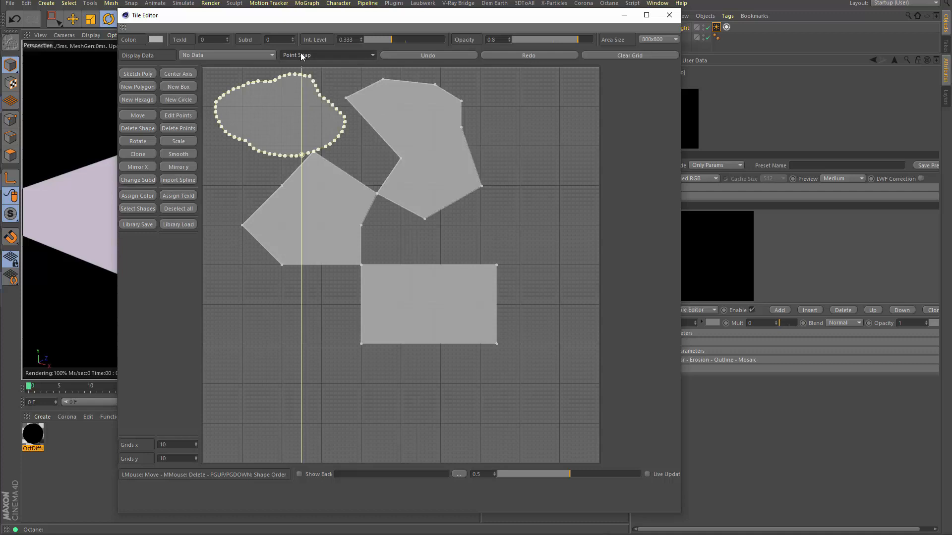
click(138, 114)
drag(497, 266, 361, 264)
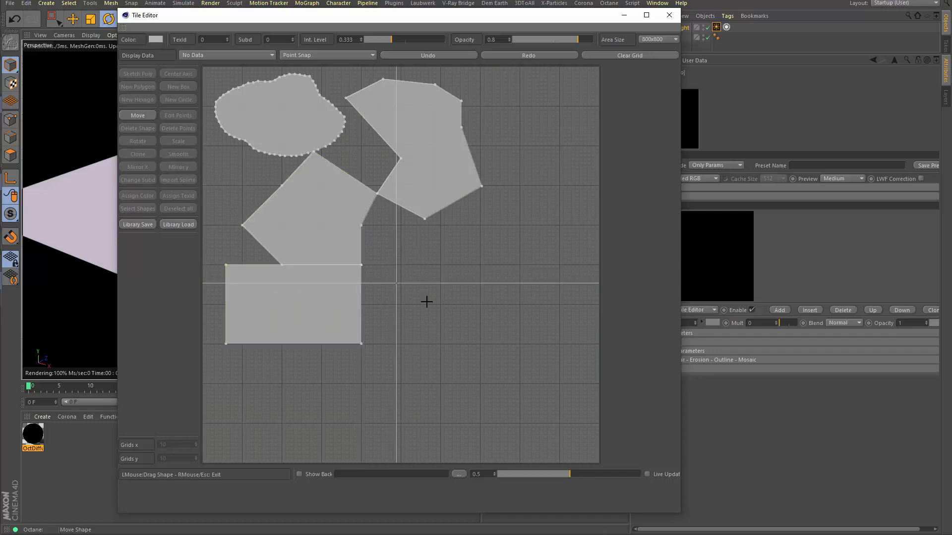
click(142, 117)
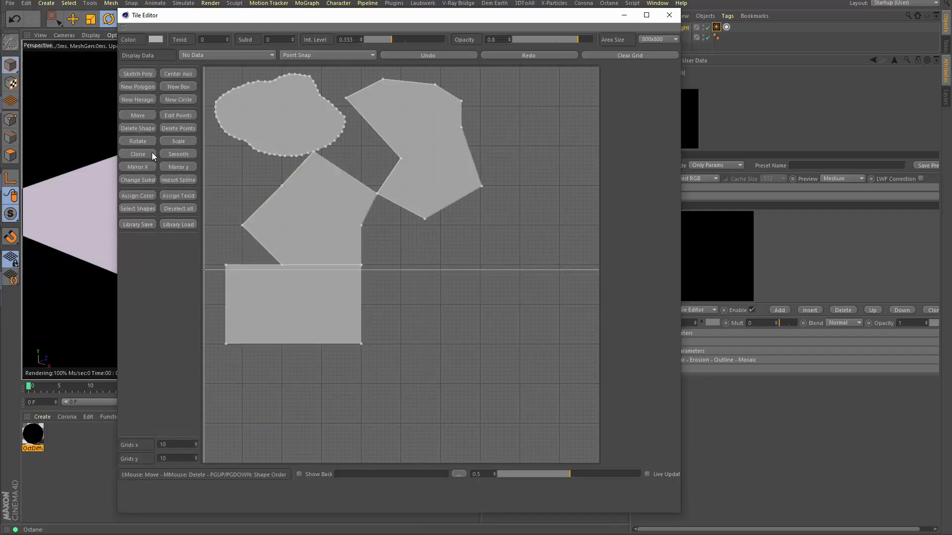
Clone the box and snap the copy's upper-left corner to the original's upper-right corner.
click(137, 154)
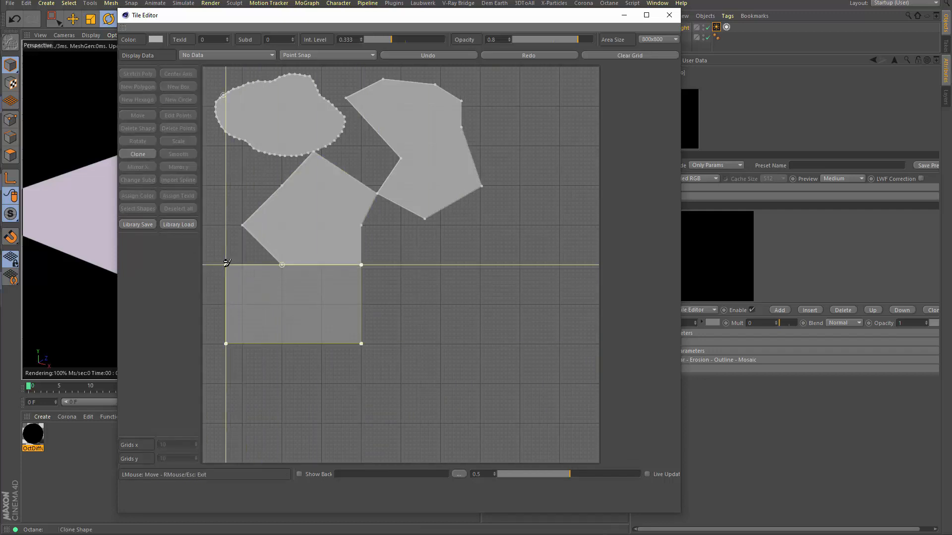
mouse_move(227, 263)
mouse_down()
mouse_move(384, 263)
mouse_move(366, 260)
mouse_up()
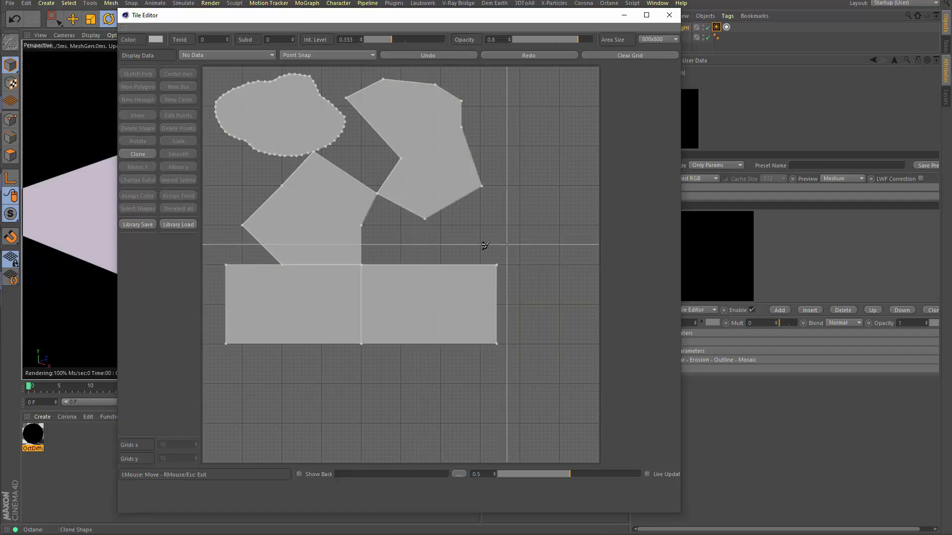
click(143, 155)
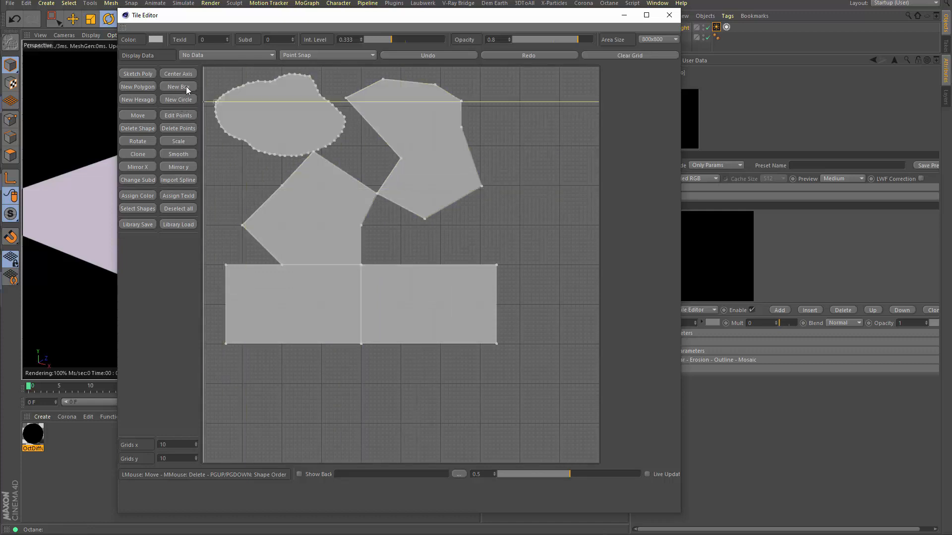
Draw two circles about one and a half cells wide near the grid's right edge, the lower with 24 points and the upper with 32.
click(181, 99)
drag(527, 219, 550, 201)
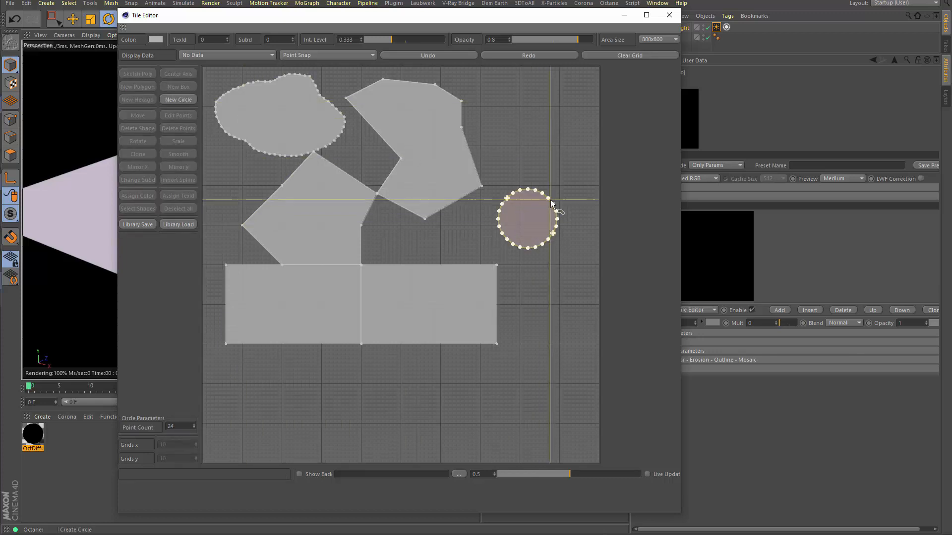
click(196, 424)
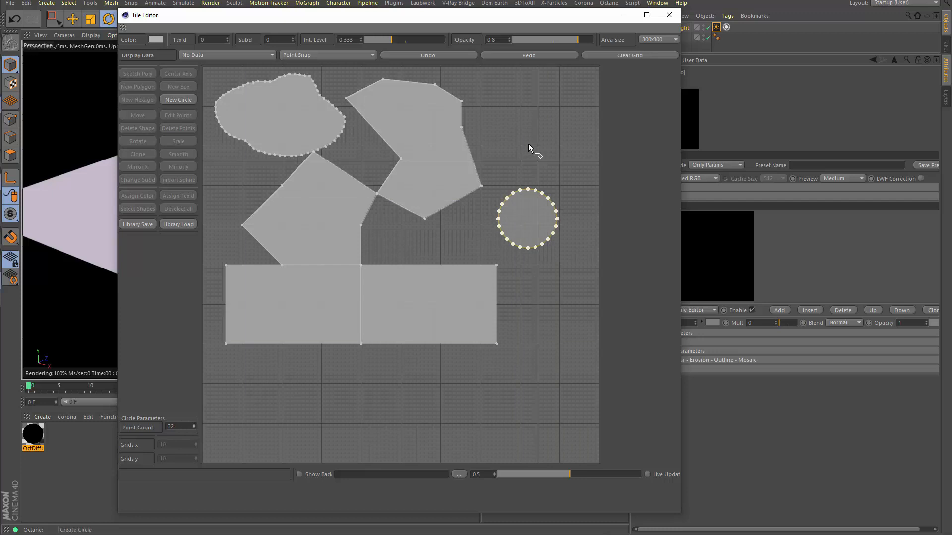
drag(527, 138, 558, 126)
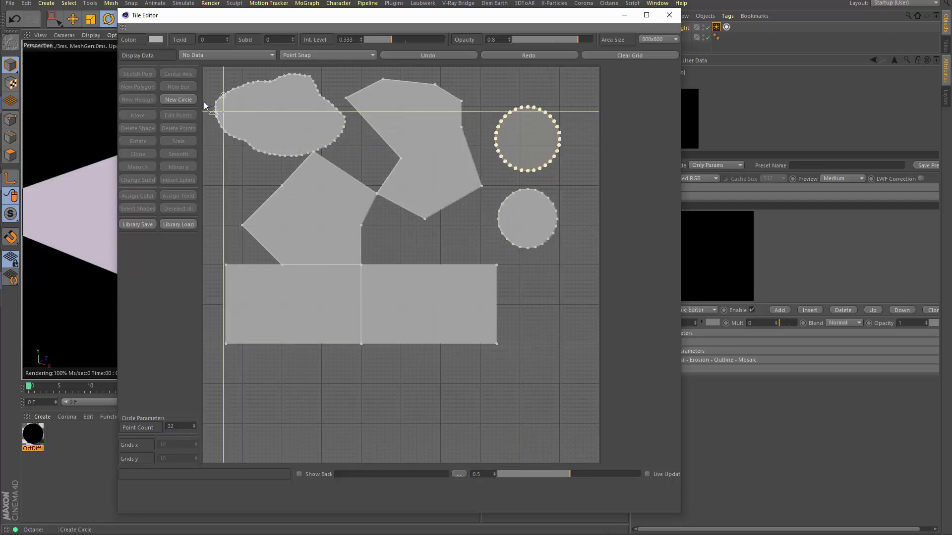
click(168, 97)
Draw a hexagon about one grid cell wide in the gap above the cloned box.
click(138, 99)
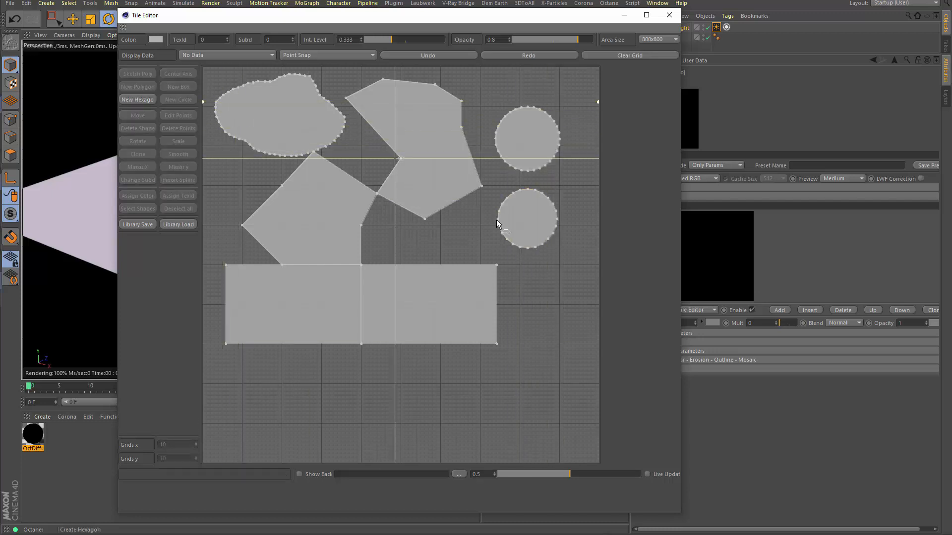
drag(394, 243, 411, 237)
click(151, 100)
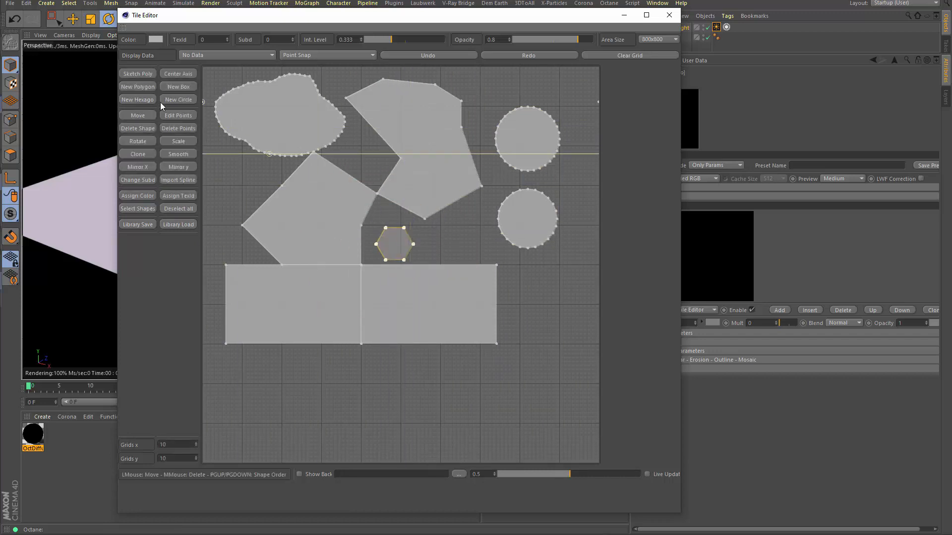
Edit points to snap the irregular polygon's lowest corner to the hexagon's upper-right corner and the cloned box's upper-right corner to the next grid line with Hard Snap.
click(185, 115)
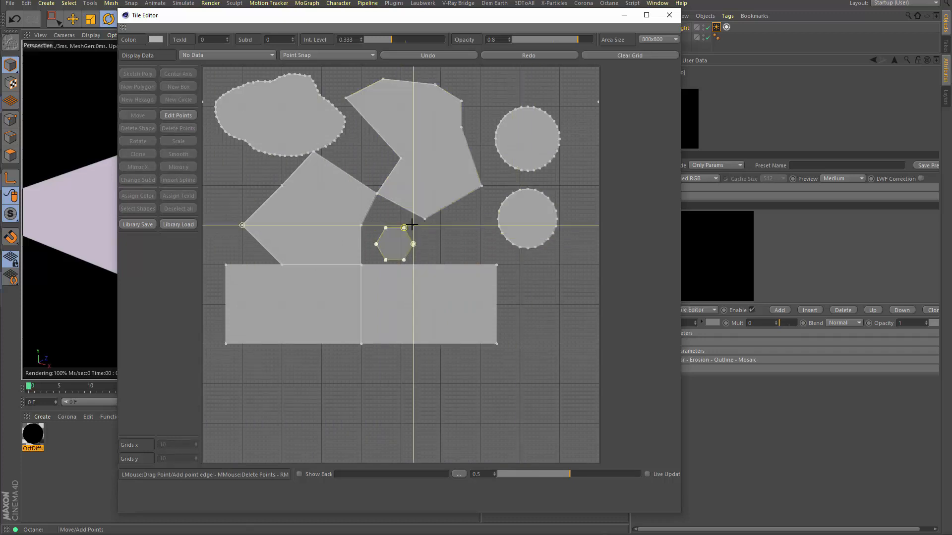
drag(425, 218, 404, 228)
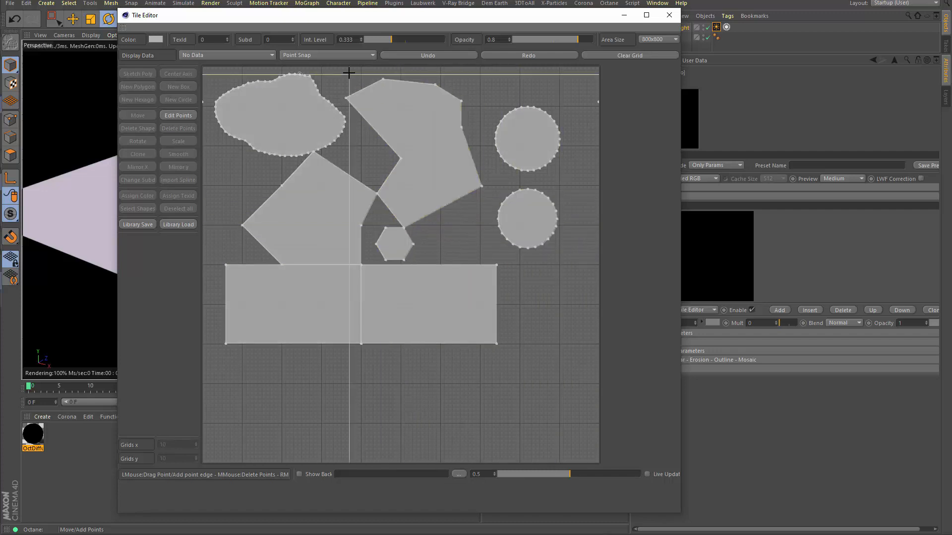
click(325, 55)
click(312, 76)
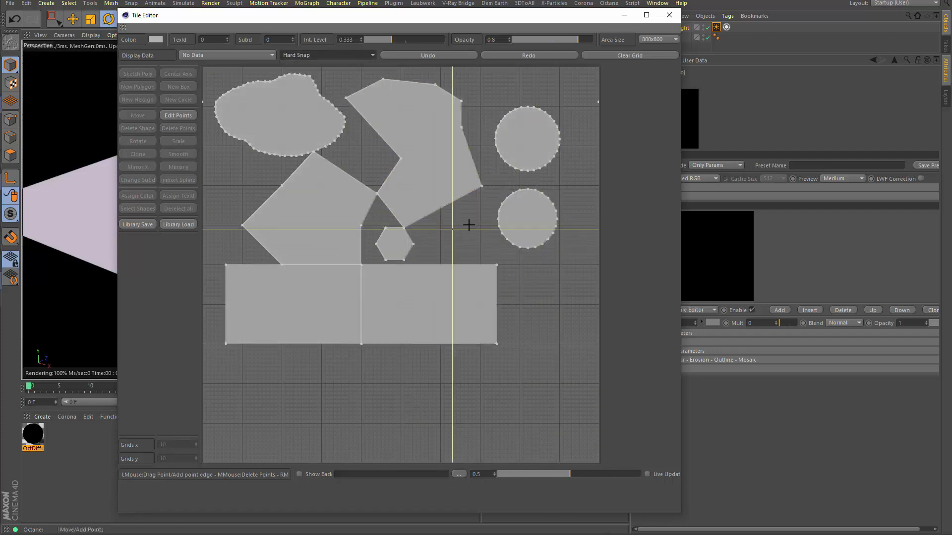
drag(496, 265, 520, 264)
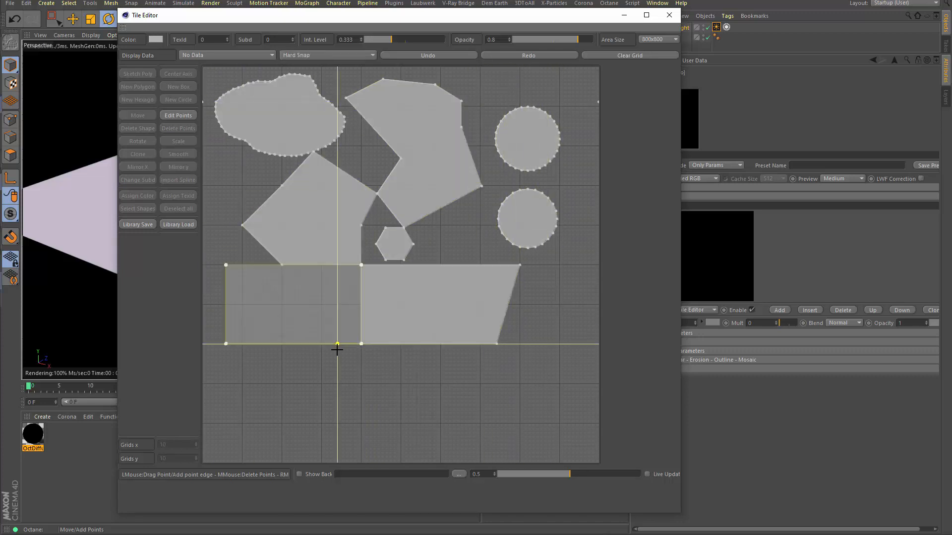
Set the snapping mode to No Snap and finish editing points.
click(325, 57)
click(320, 66)
click(183, 114)
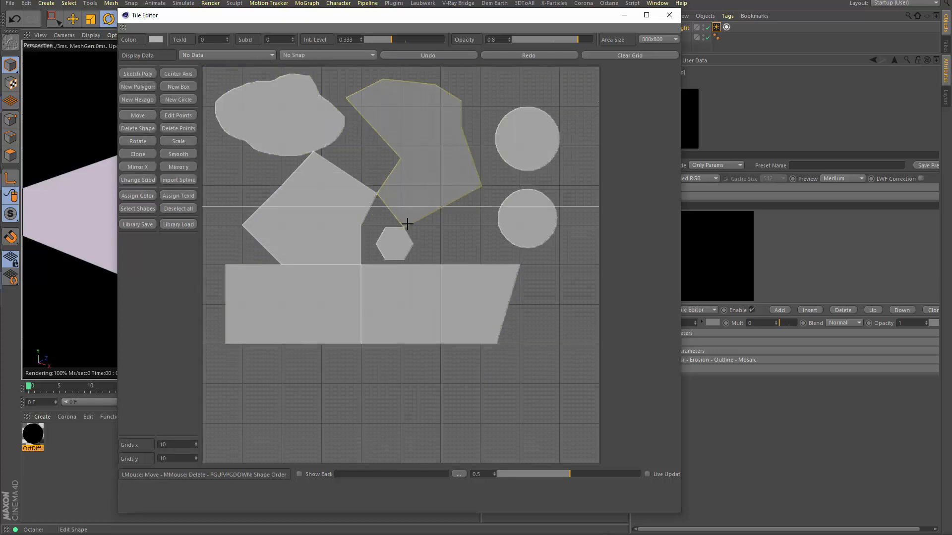
Clone the original box twice, placing one copy across the grid's lower edge and the other across its right edge.
click(137, 154)
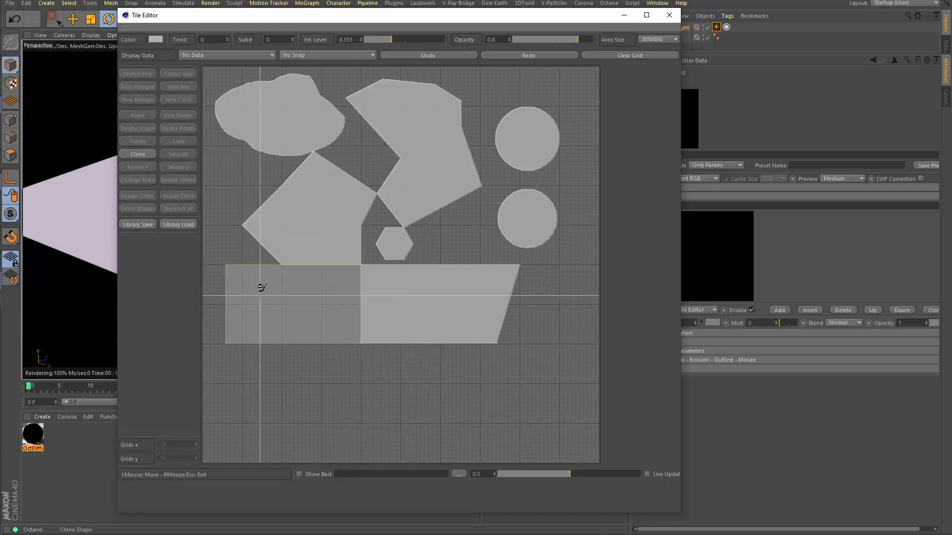
mouse_move(258, 285)
mouse_down()
mouse_move(293, 354)
mouse_move(463, 385)
mouse_move(446, 385)
mouse_move(574, 379)
mouse_move(378, 436)
mouse_move(380, 417)
mouse_move(374, 427)
mouse_up()
click(134, 154)
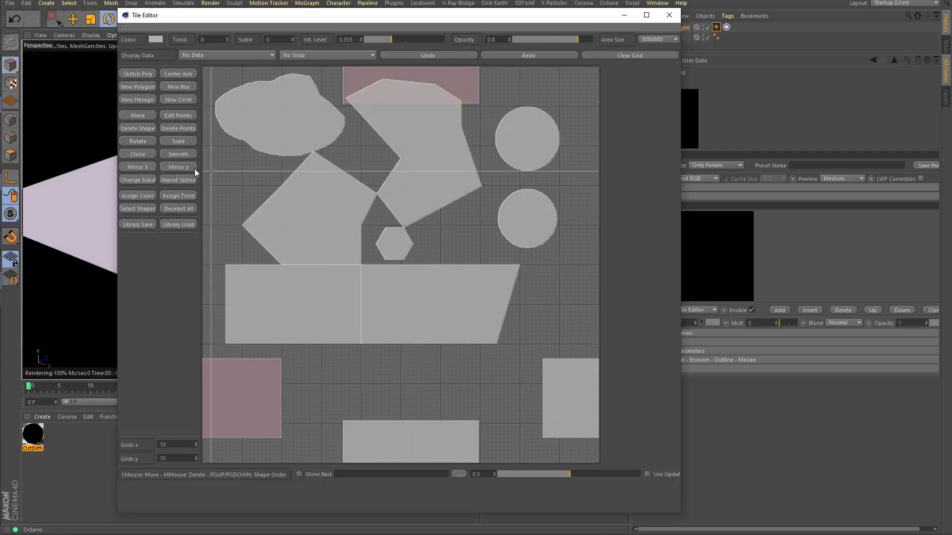
click(140, 115)
click(131, 118)
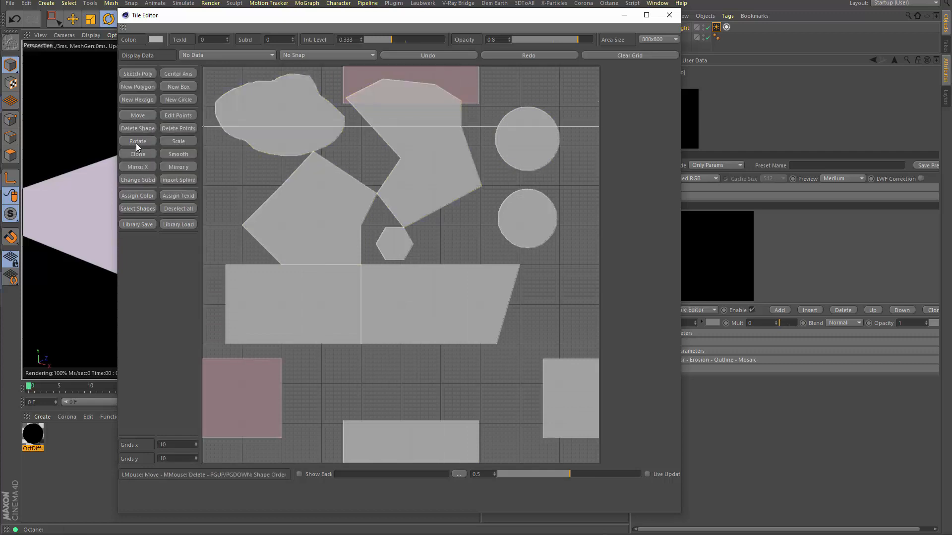
Scale down the sketched blob, the irregular polygon, the pentagon-like polygon and the slanted box.
click(179, 142)
drag(446, 148, 407, 158)
drag(298, 117, 293, 119)
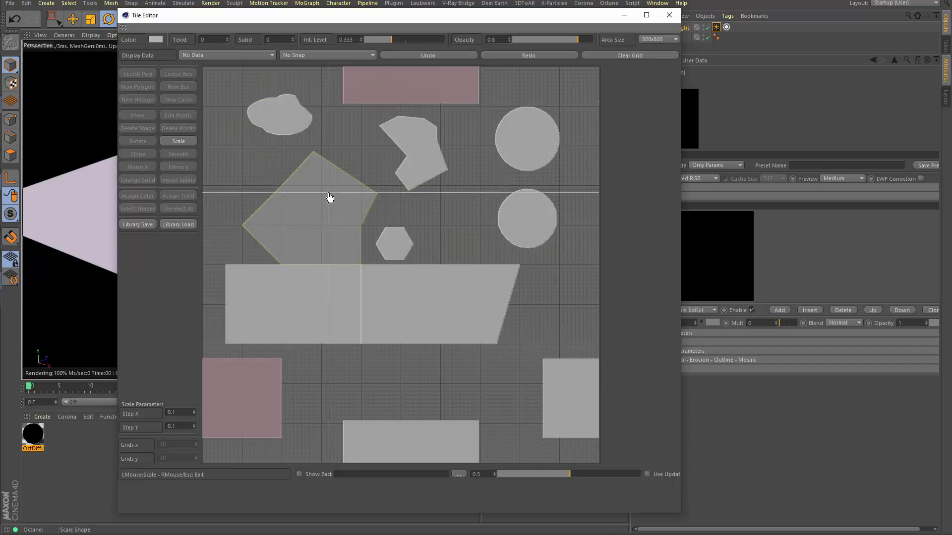
drag(329, 198, 313, 198)
drag(412, 300, 452, 310)
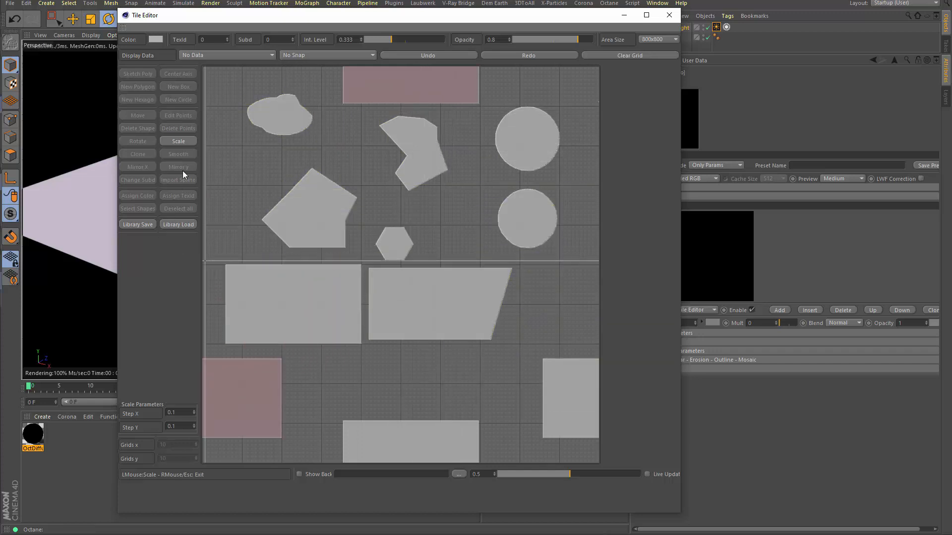
click(183, 141)
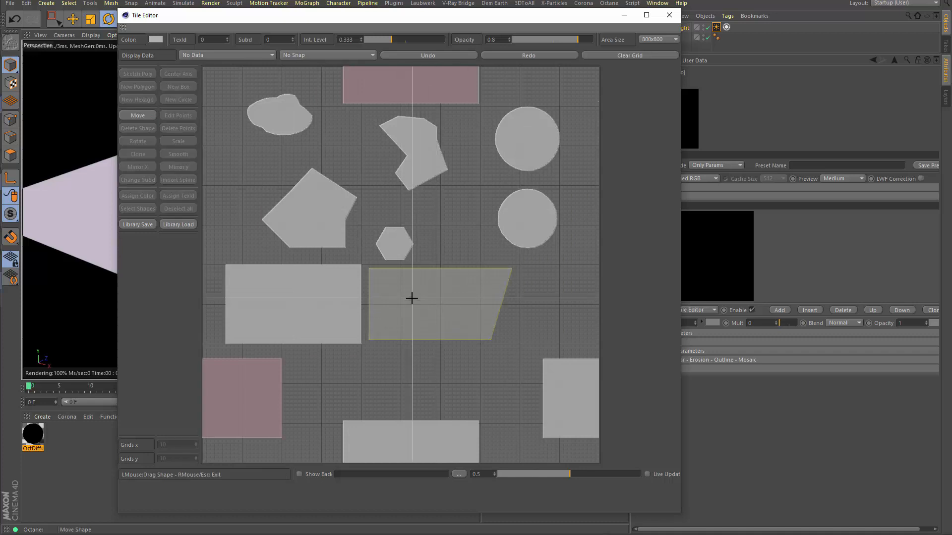
Move the slanted box across the grid's right edge and the original box into the free space below the hexagon.
drag(410, 295, 578, 293)
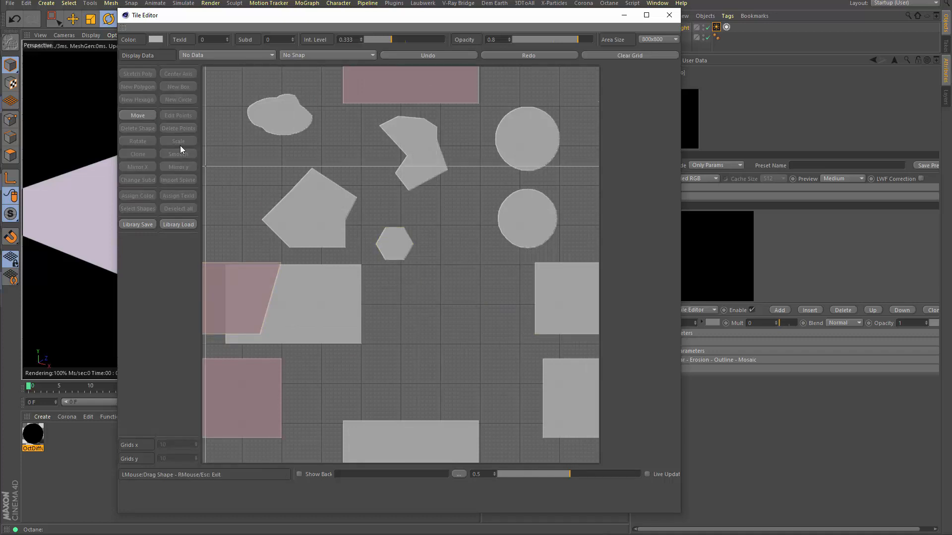
drag(301, 285, 460, 355)
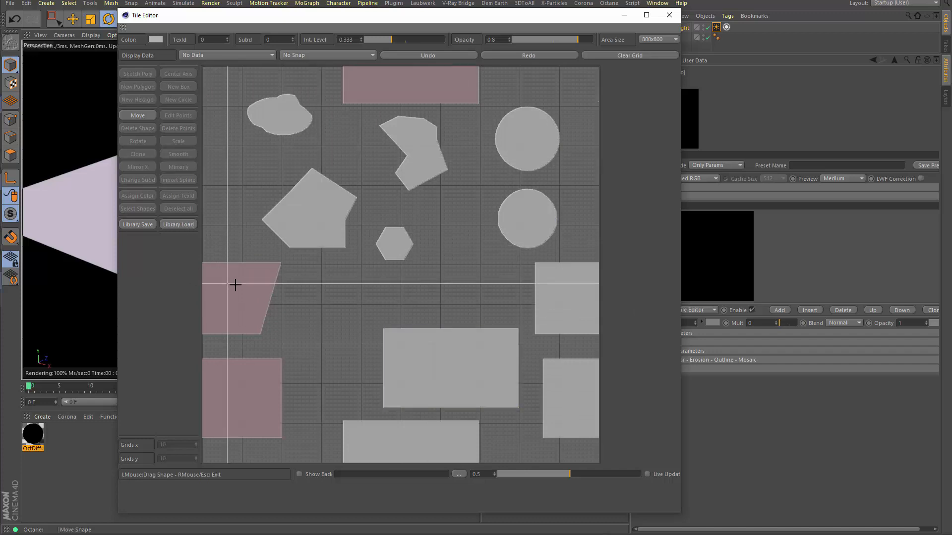
Examine up close how the slanted box wraps across the grid's left and right edges, then finish moving shapes.
scroll(217, 241, up, 1)
scroll(217, 241, up, 5)
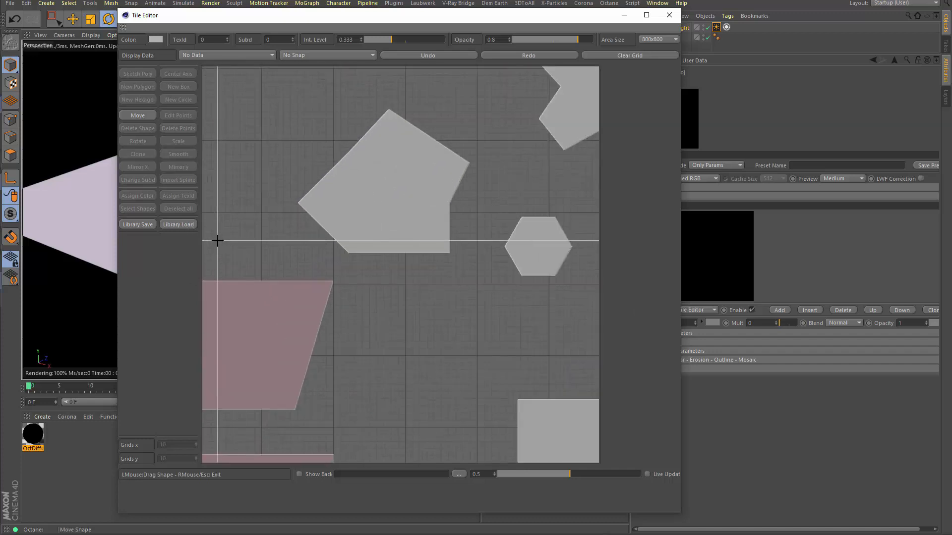
middle_drag(218, 241, 253, 240)
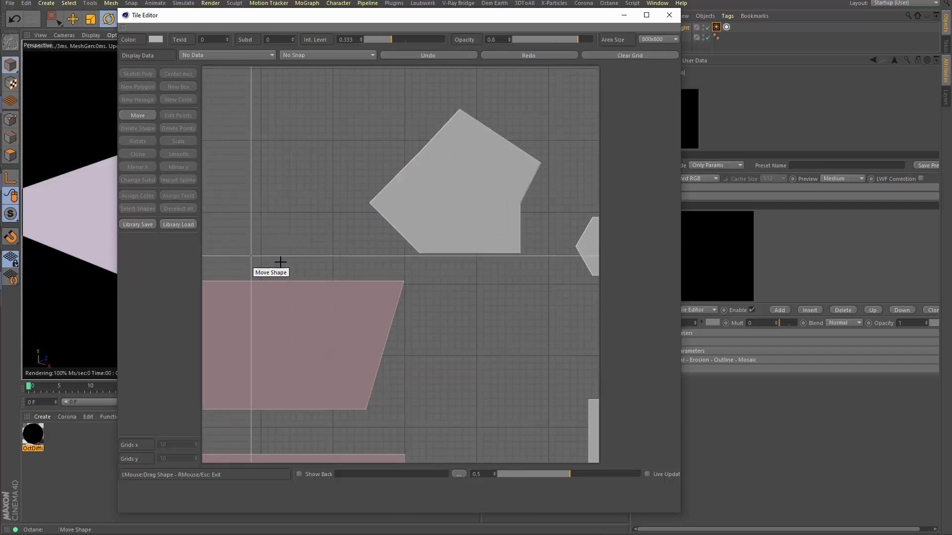
key(Right)
key(Right)
key(Left)
key(Left)
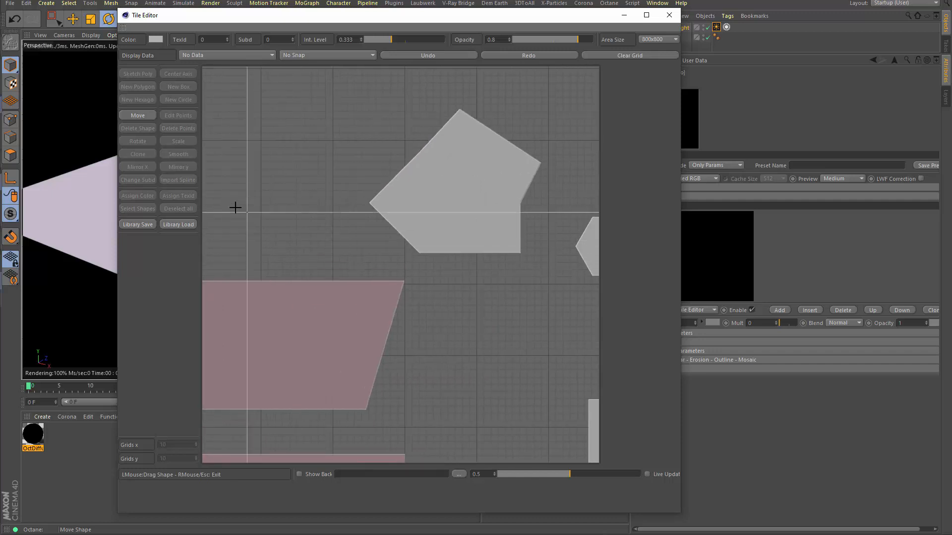
key(Left)
key(Left)
key(Left)
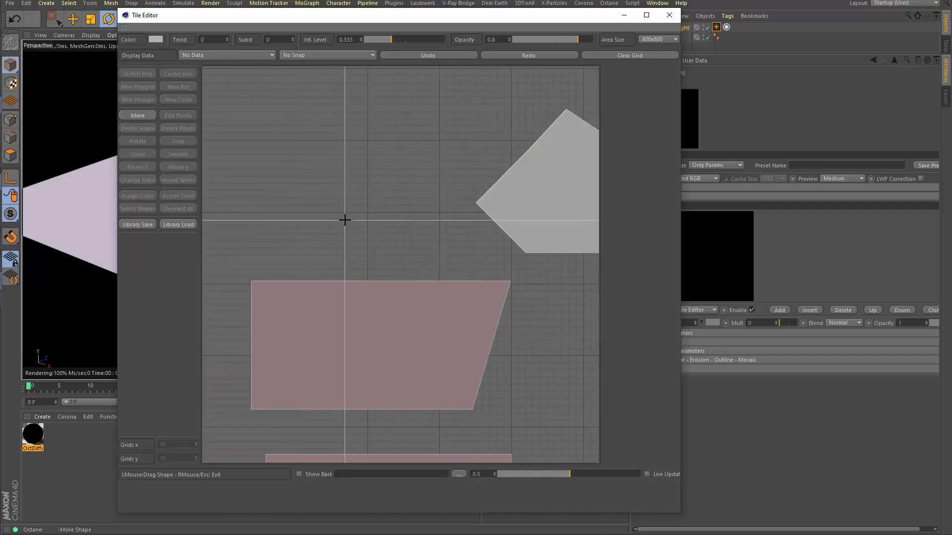
key(Right)
key(Right)
key(Right)
key(Right)
key(Right)
key(Right)
key(Right)
key(Right)
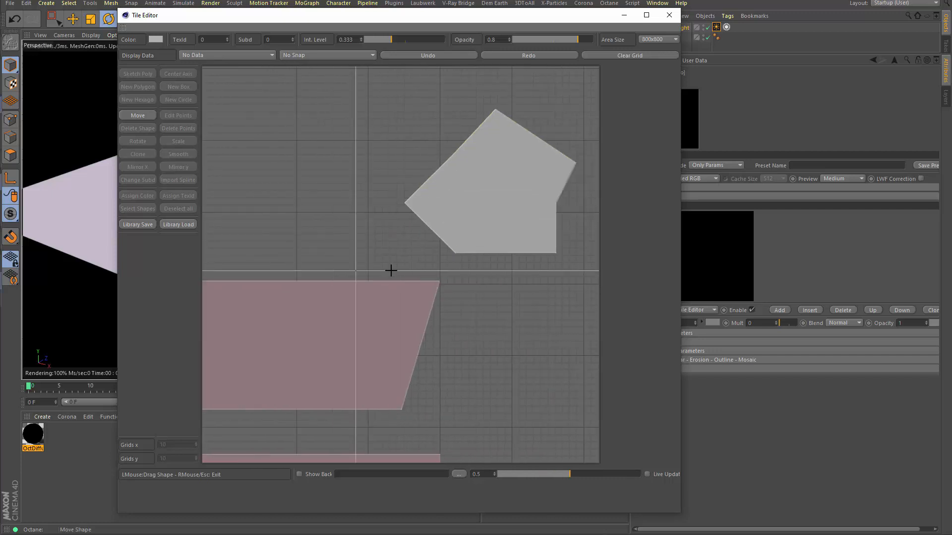
key(Right)
key(Right)
key(Right)
key(Right)
key(Right)
key(Right)
key(Right)
key(Right)
key(Right)
key(Right)
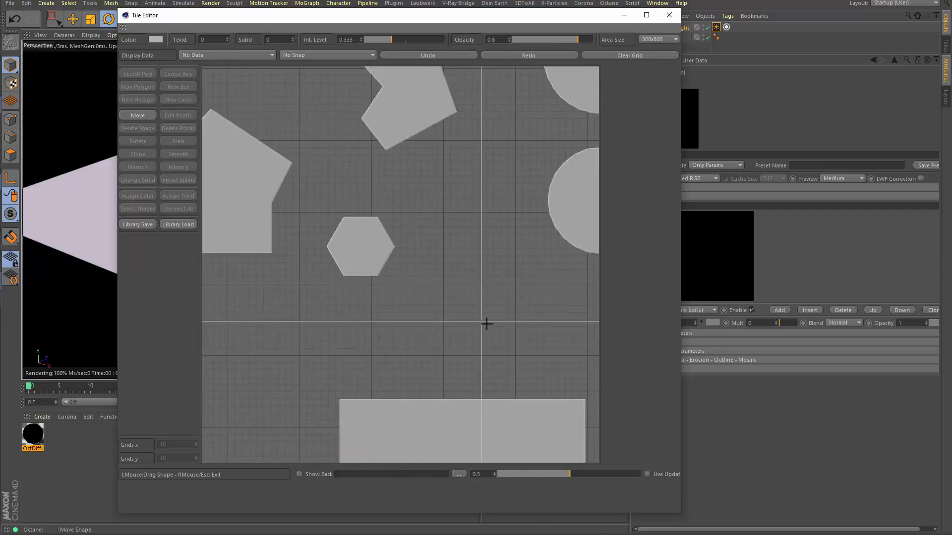
key(Right)
key(Right)
key(Right)
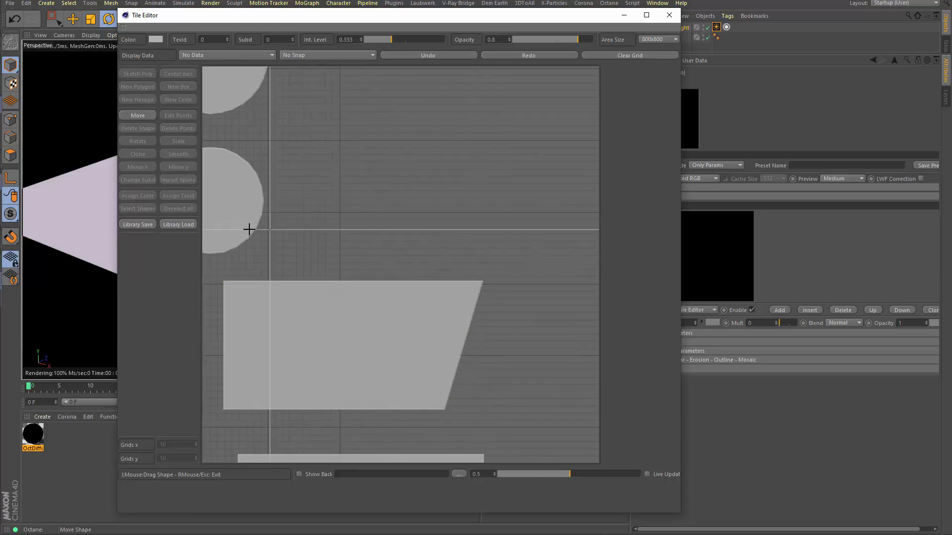
click(131, 112)
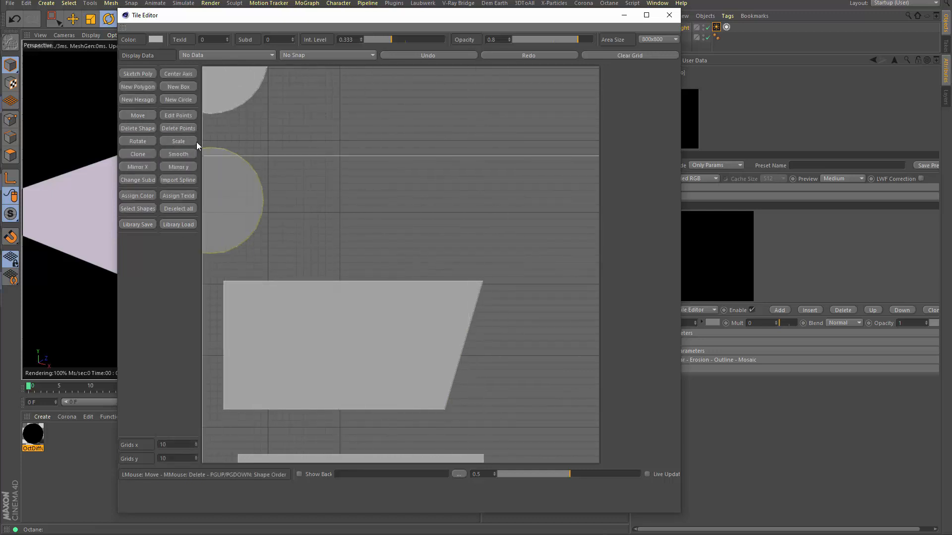
Try deleting the slanted box's upper-right corner point and undo the deletion.
click(178, 130)
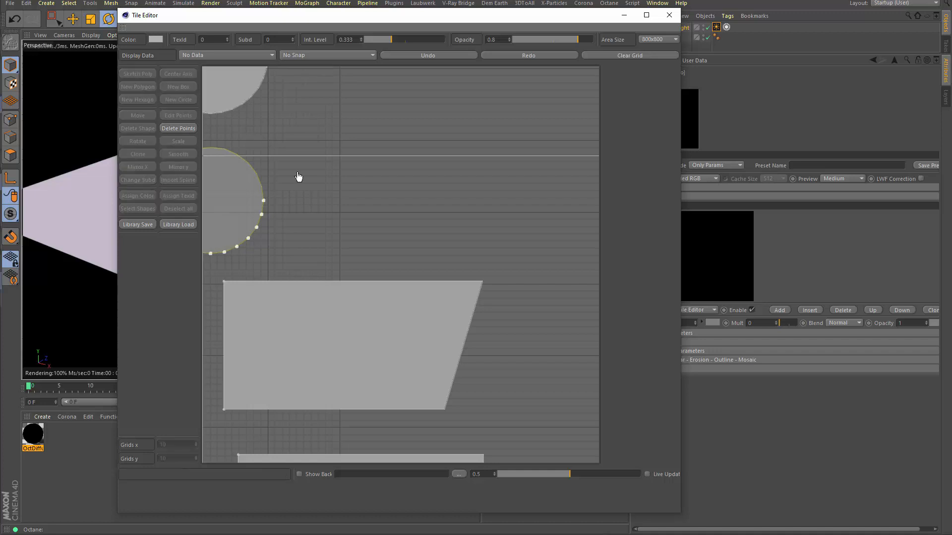
click(484, 283)
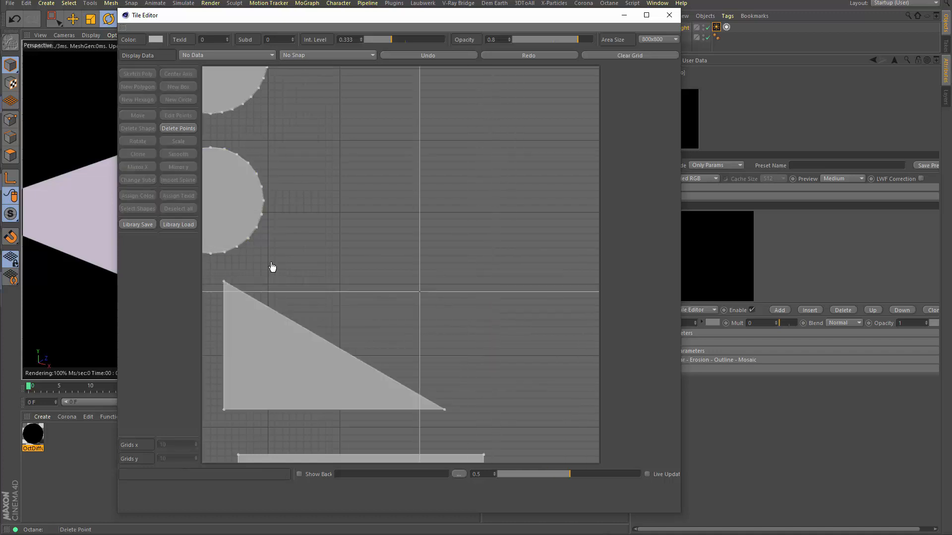
click(186, 127)
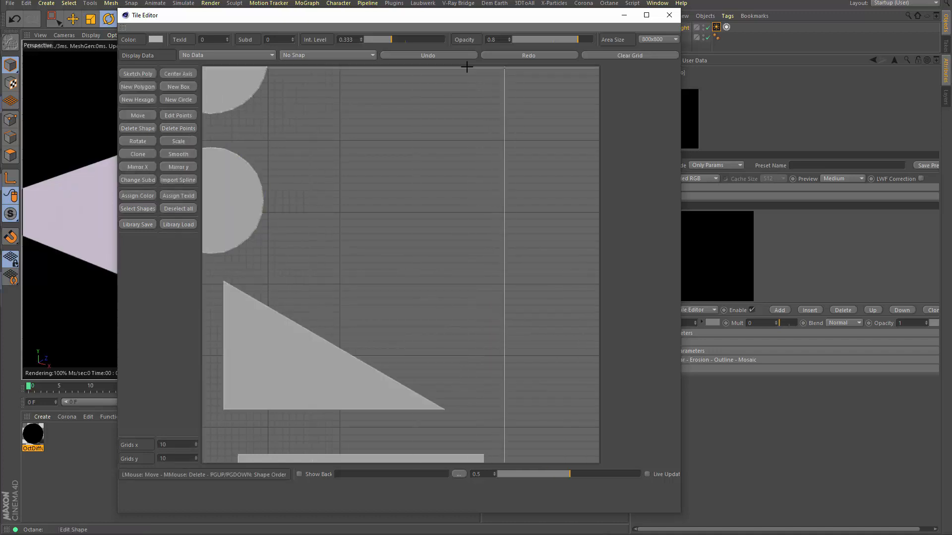
click(433, 57)
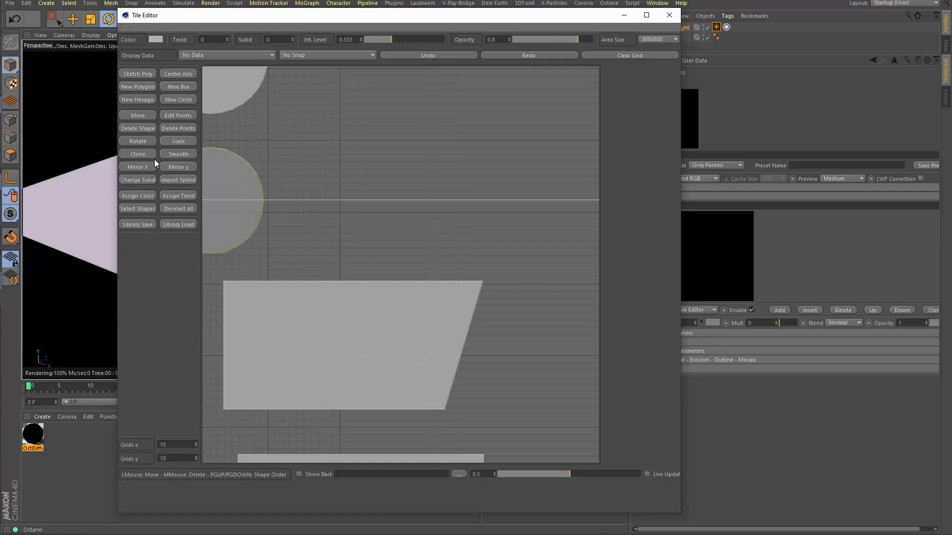
Edit points to raise the slanted box's upper-right corner and pull a new point outward from its right side.
click(177, 115)
drag(433, 285, 430, 244)
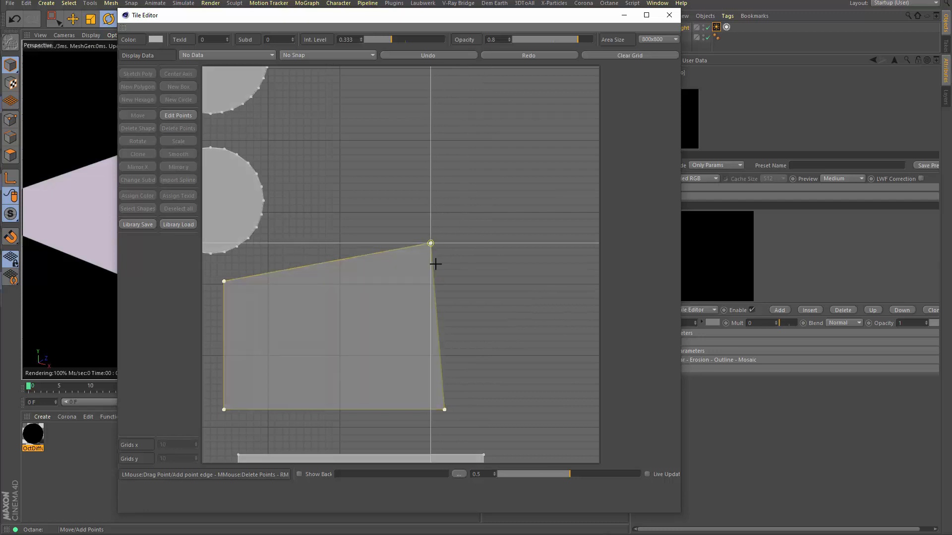
drag(436, 320, 516, 323)
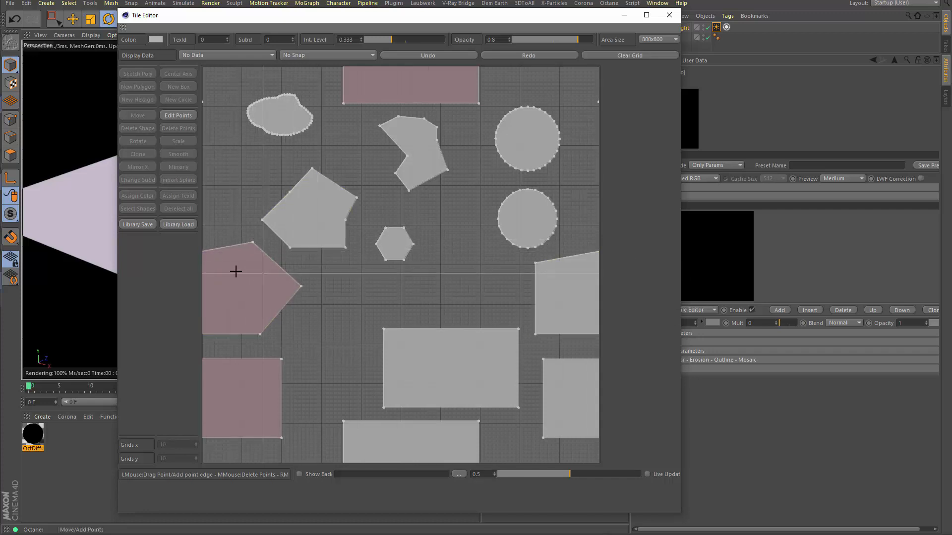
click(185, 120)
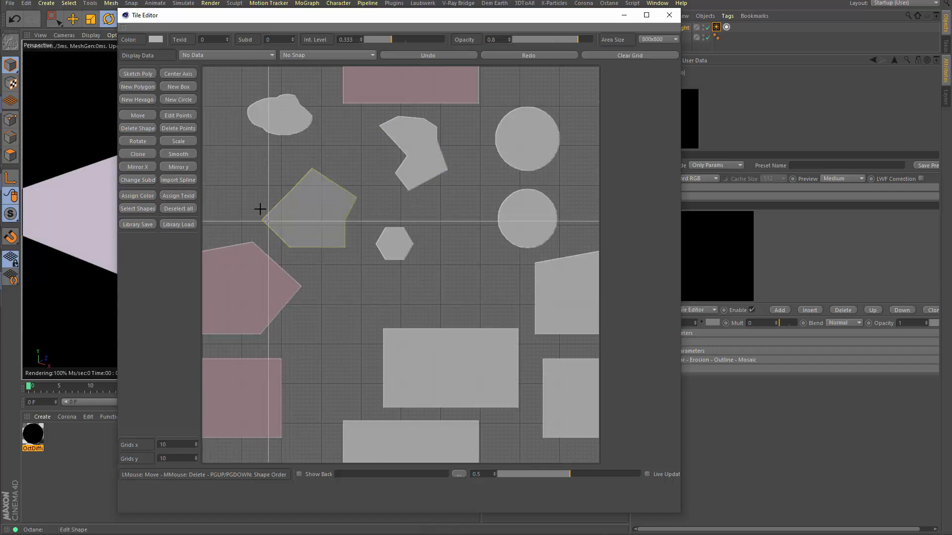
Draw a box about 2.7 grid cells wide and 0.9 cell high below the hexagon.
click(178, 87)
drag(339, 276, 448, 311)
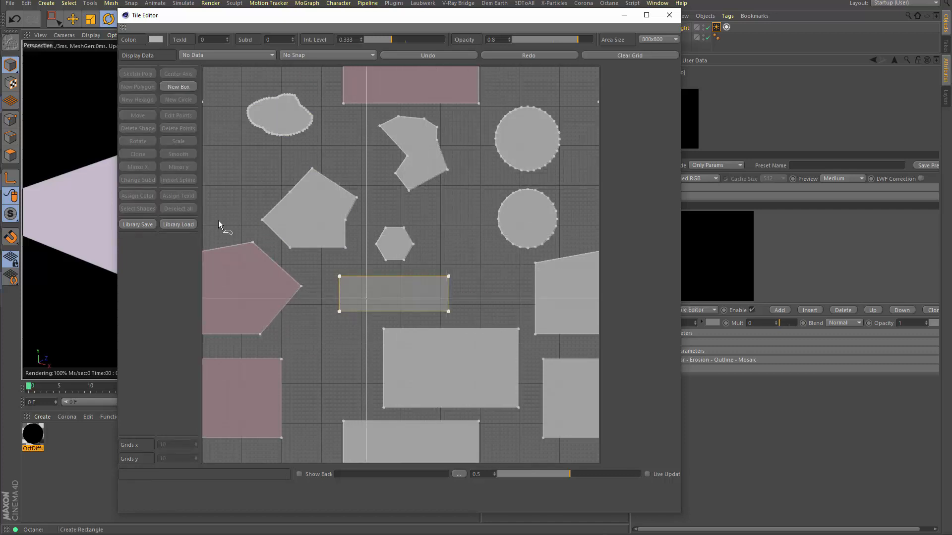
click(180, 89)
Clone the new box and place the copy across the grid's left edge, beside the pentagon-like polygon.
click(140, 155)
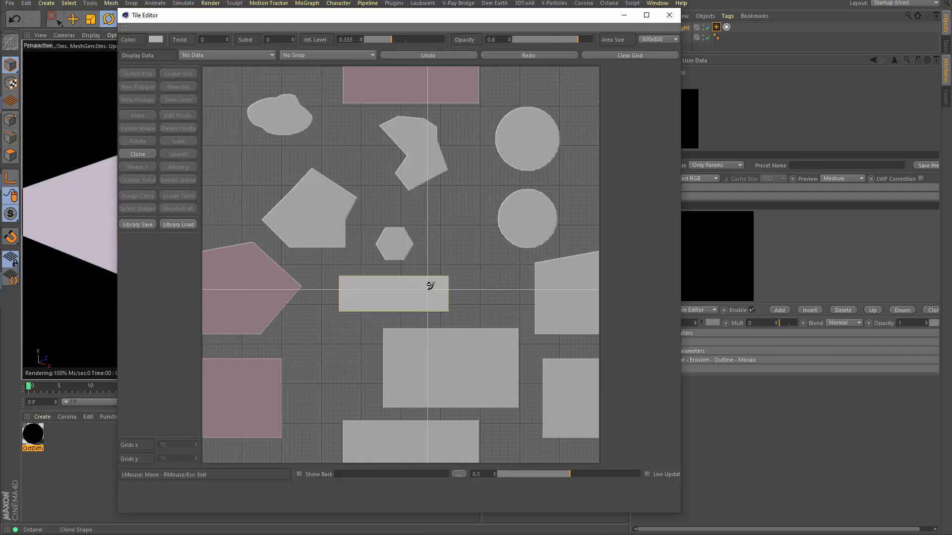
click(251, 164)
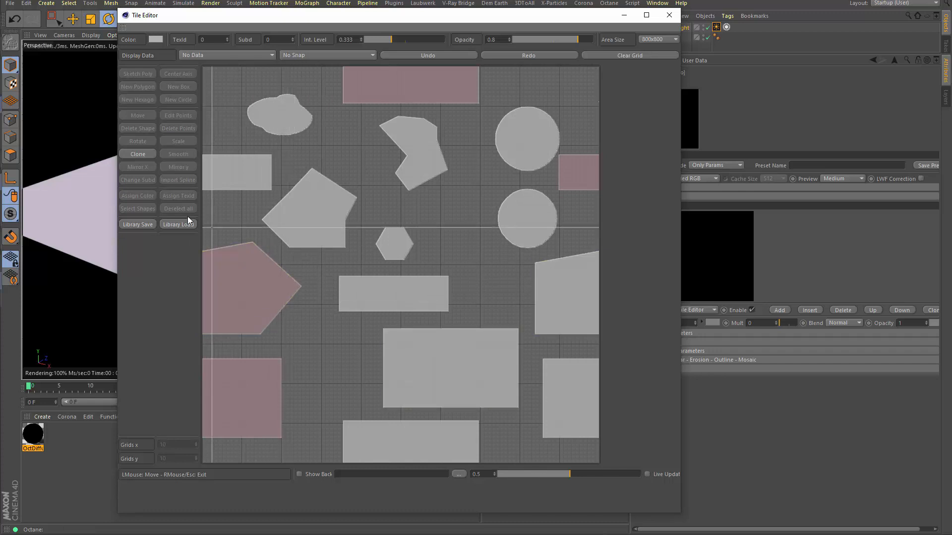
click(136, 156)
Shift the five-sided shape on the right edge slightly up and the large box about one grid cell left.
click(138, 115)
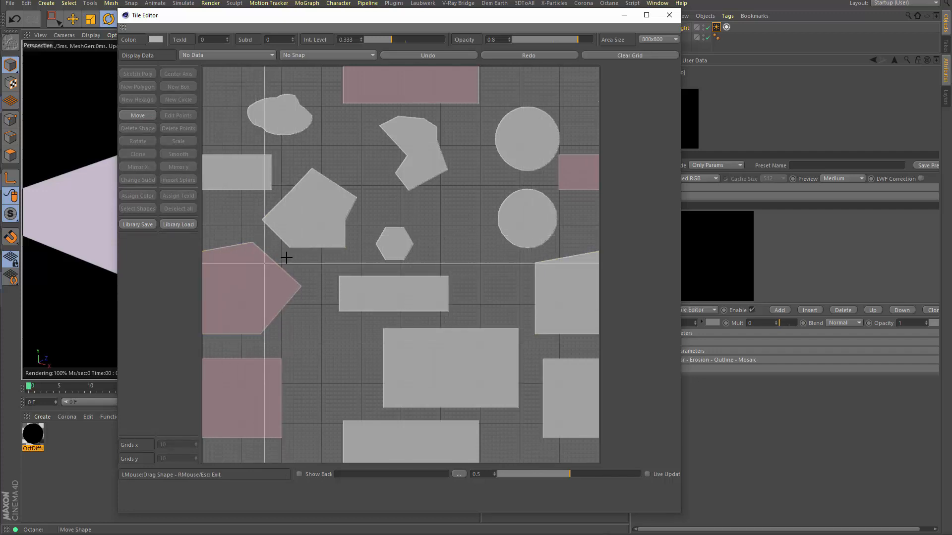
mouse_move(567, 290)
mouse_down()
mouse_move(573, 270)
mouse_move(595, 269)
mouse_move(554, 281)
mouse_move(565, 272)
mouse_up()
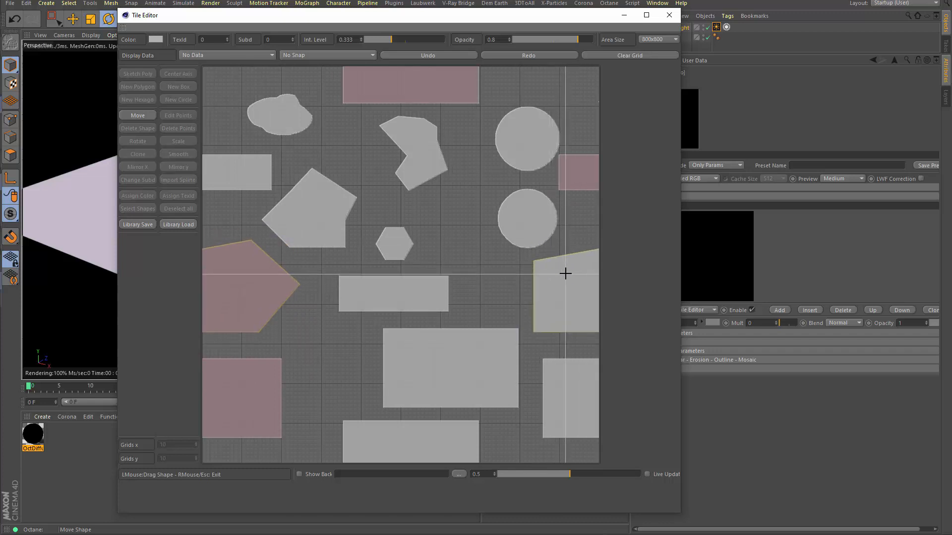
drag(446, 365, 398, 369)
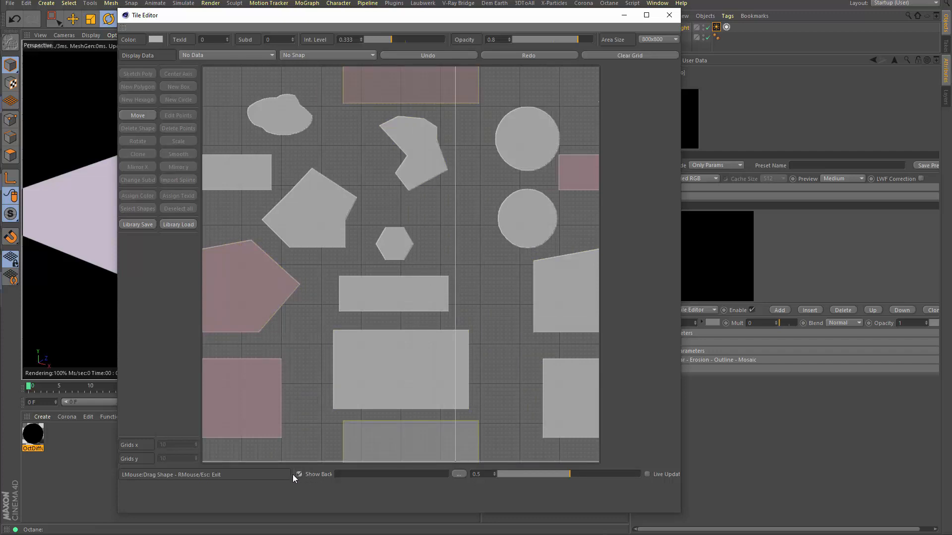
Load the stone wall photo vinilos-pared-piedra-textura.jpg from the 000_Stefan folder as the Tile Editor's background image.
click(457, 475)
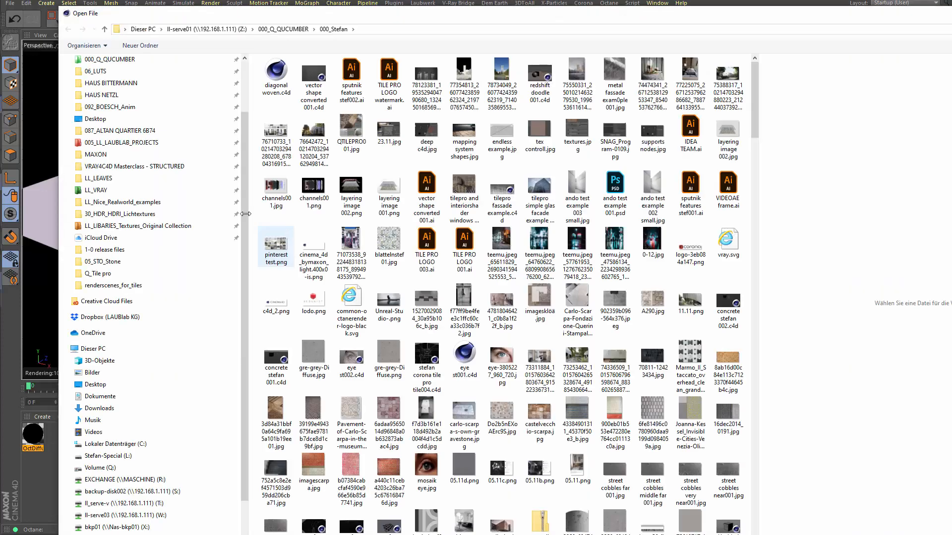
scroll(577, 477, down, 8)
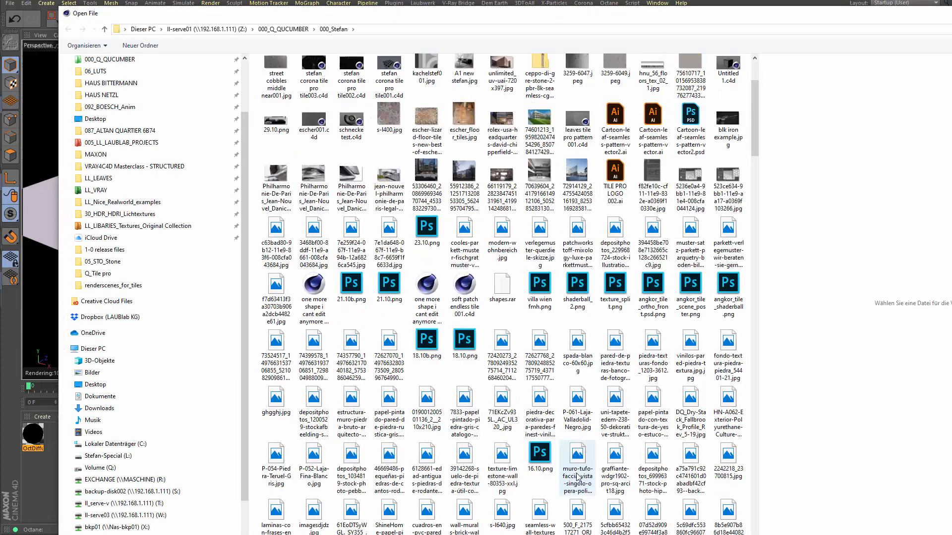
scroll(578, 477, down, 15)
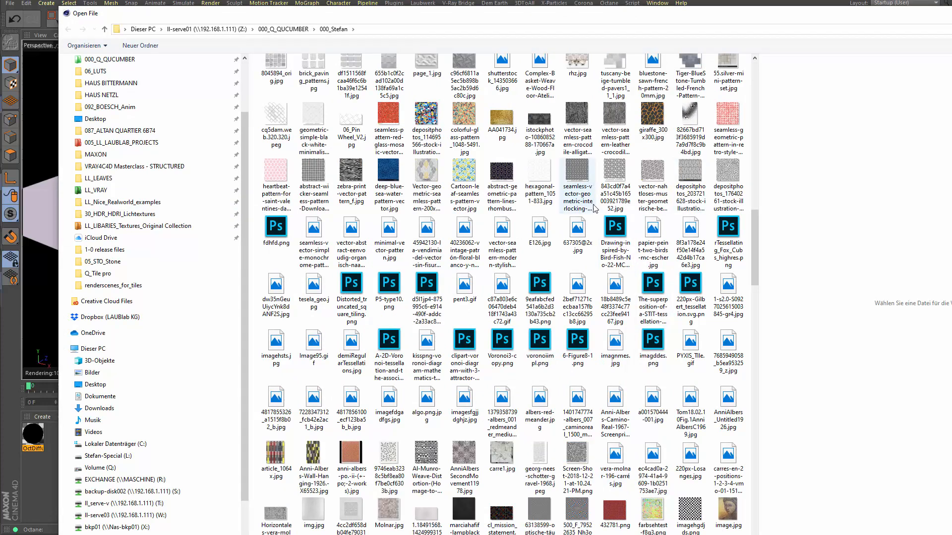
scroll(642, 201, up, 2)
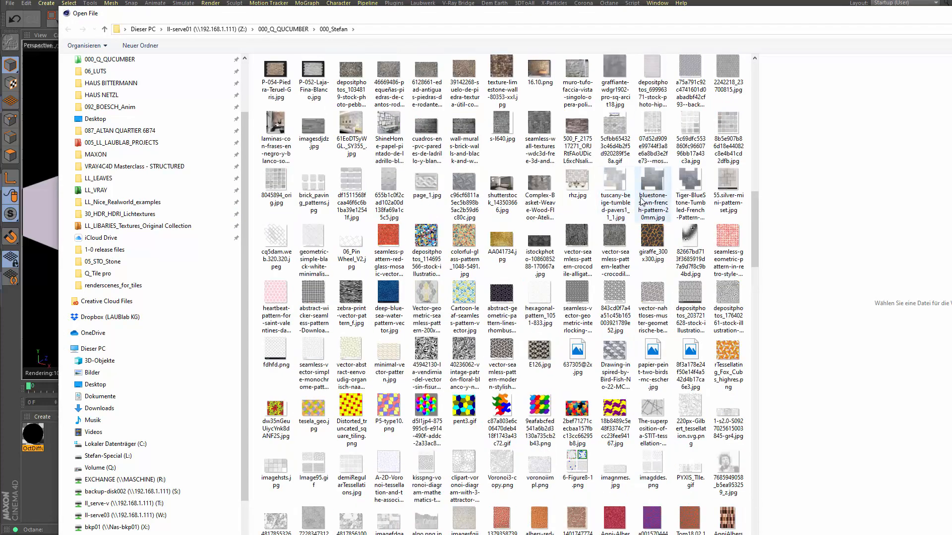
scroll(642, 200, up, 3)
click(690, 135)
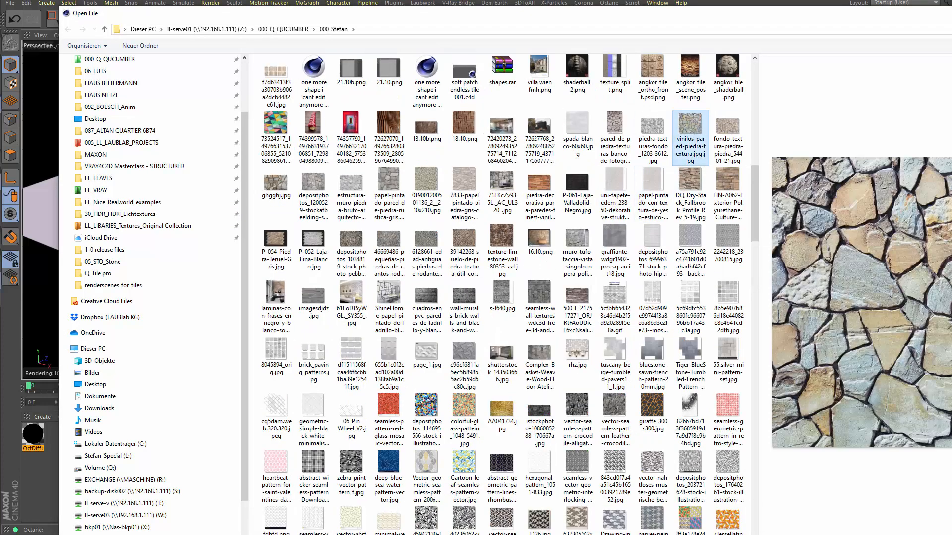
double_click(691, 135)
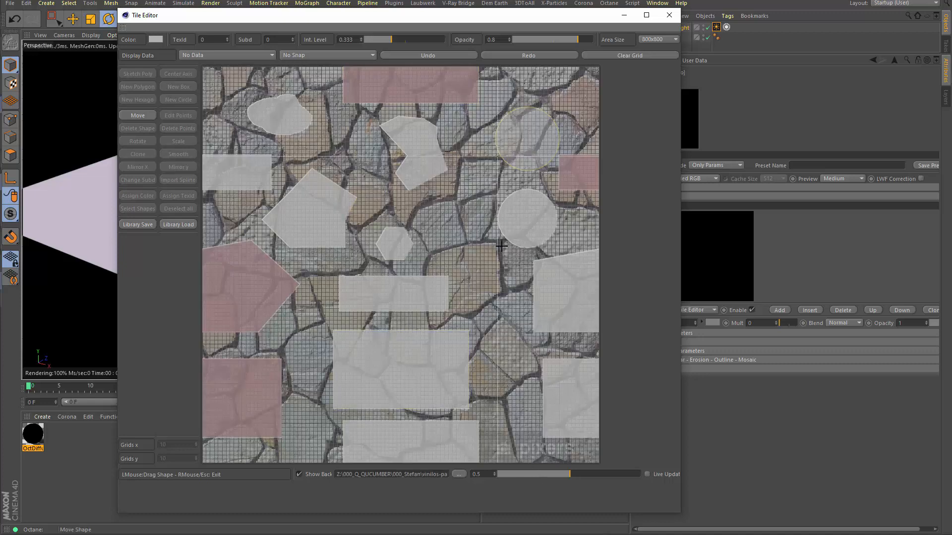
Clear all shapes from the grid, then trace the large grey stone left of centre and the stone at its upper right with Sketch Poly.
click(620, 56)
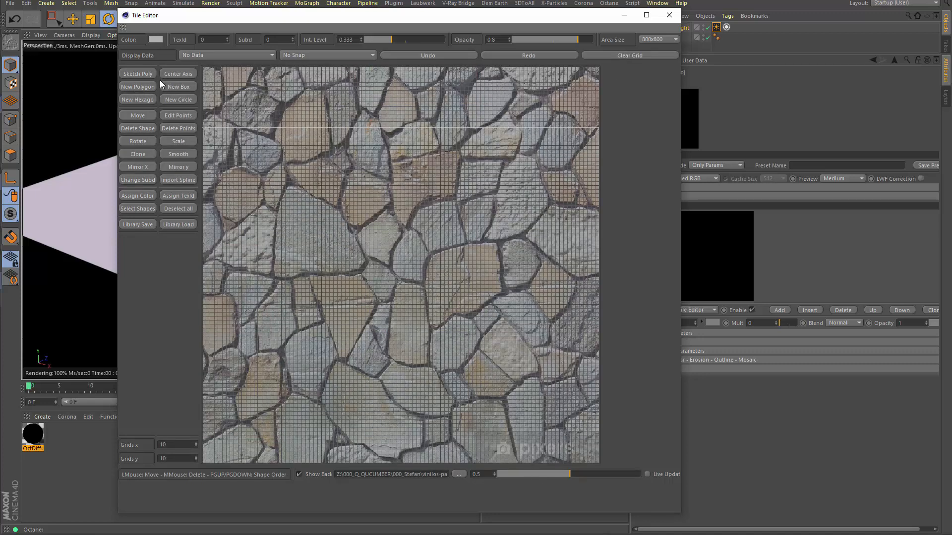
click(141, 73)
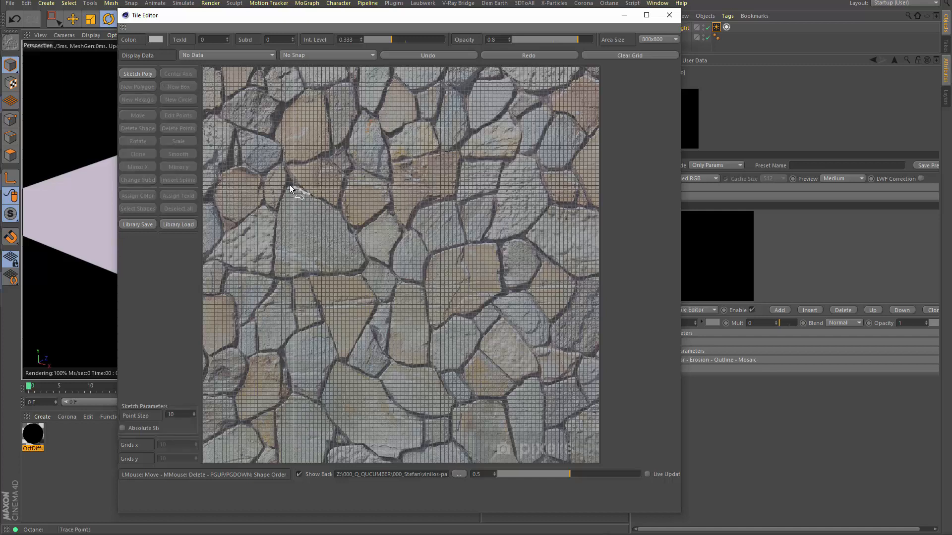
mouse_move(290, 188)
mouse_down()
mouse_move(275, 273)
mouse_move(350, 272)
mouse_move(357, 239)
mouse_move(338, 212)
mouse_move(313, 205)
mouse_up()
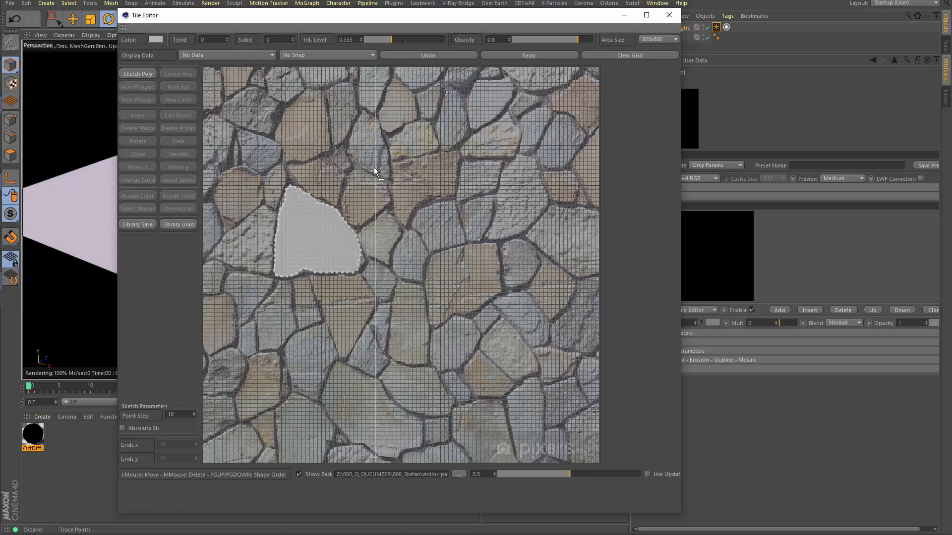
mouse_move(349, 172)
mouse_down()
mouse_move(342, 206)
mouse_move(352, 222)
mouse_move(372, 221)
mouse_move(389, 200)
mouse_move(385, 180)
mouse_move(366, 171)
mouse_up()
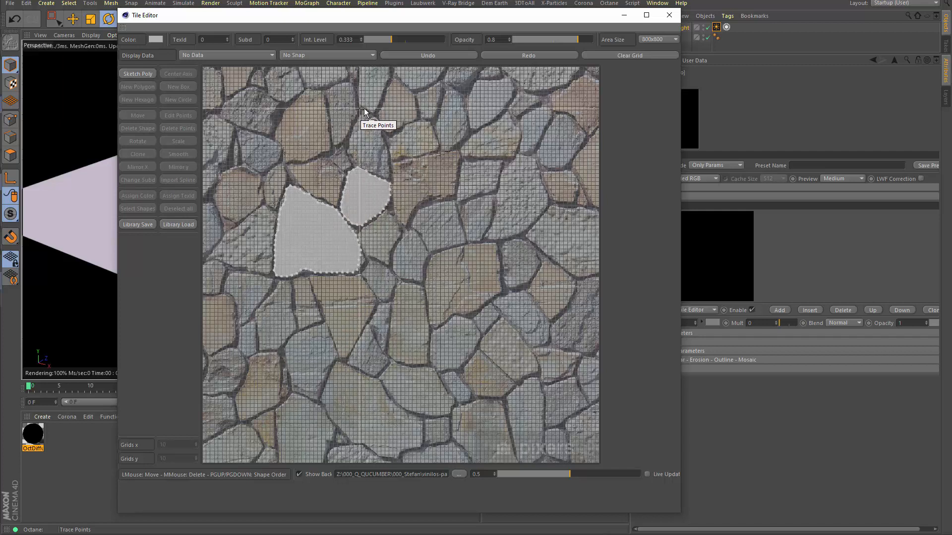
Trace the tall stone above the two shapes, the tiny stone and tan stone to its left, and the small grey stone at the group's lower right.
mouse_move(364, 108)
mouse_down()
mouse_move(350, 157)
mouse_move(389, 174)
mouse_move(391, 132)
mouse_move(368, 109)
mouse_up()
scroll(347, 174, up, 6)
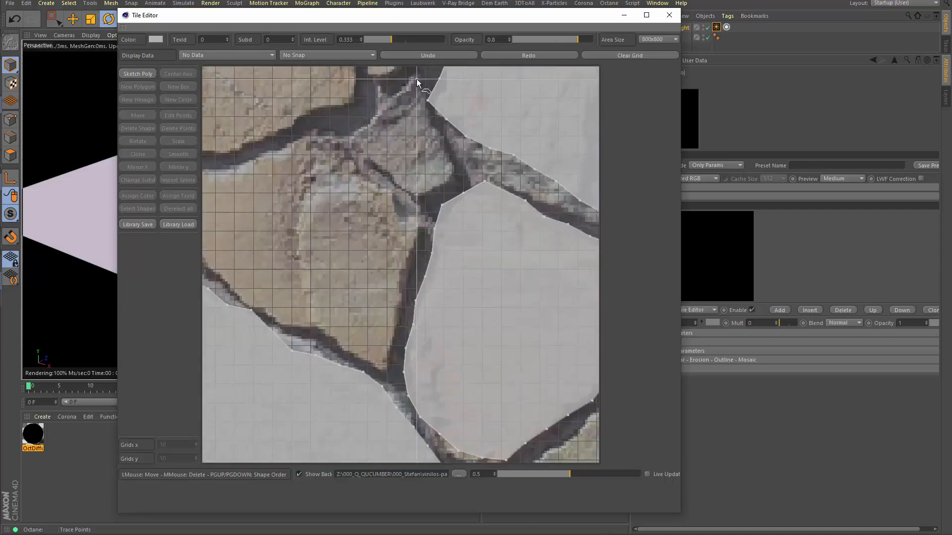
mouse_move(416, 79)
mouse_down()
mouse_move(357, 144)
mouse_move(401, 188)
mouse_move(436, 196)
mouse_move(448, 184)
mouse_up()
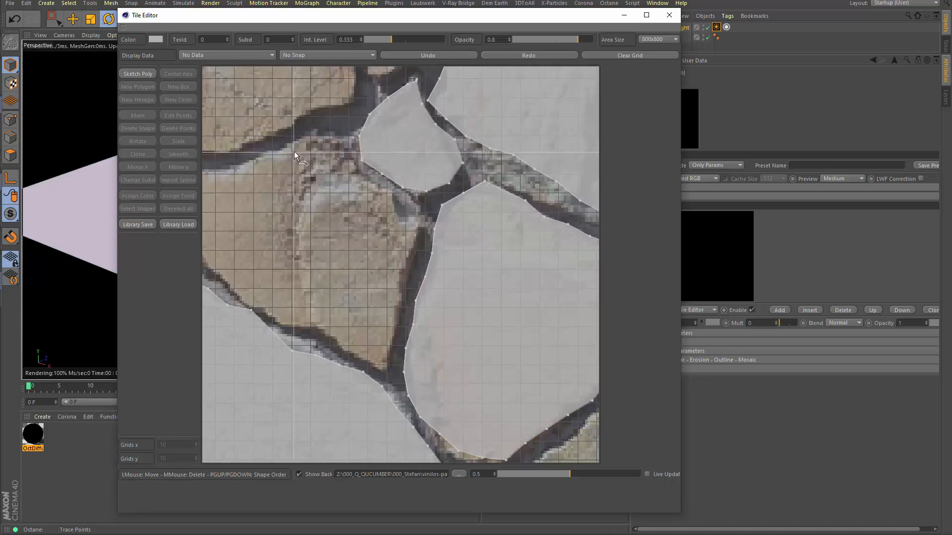
mouse_move(352, 152)
mouse_down()
mouse_move(389, 205)
mouse_move(408, 260)
mouse_move(380, 342)
mouse_move(289, 324)
mouse_move(239, 292)
mouse_move(212, 260)
mouse_move(205, 220)
mouse_move(218, 171)
mouse_up()
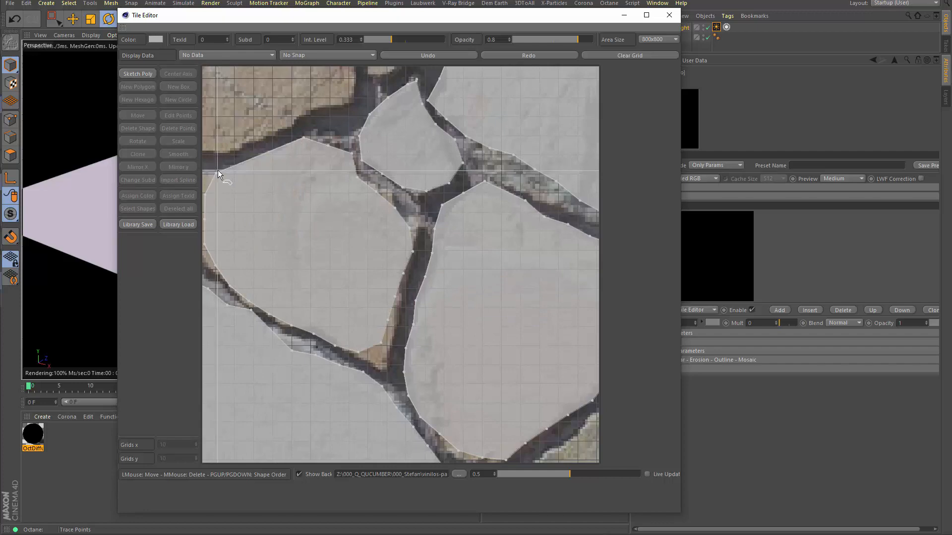
scroll(415, 221, down, 7)
scroll(397, 206, down, 6)
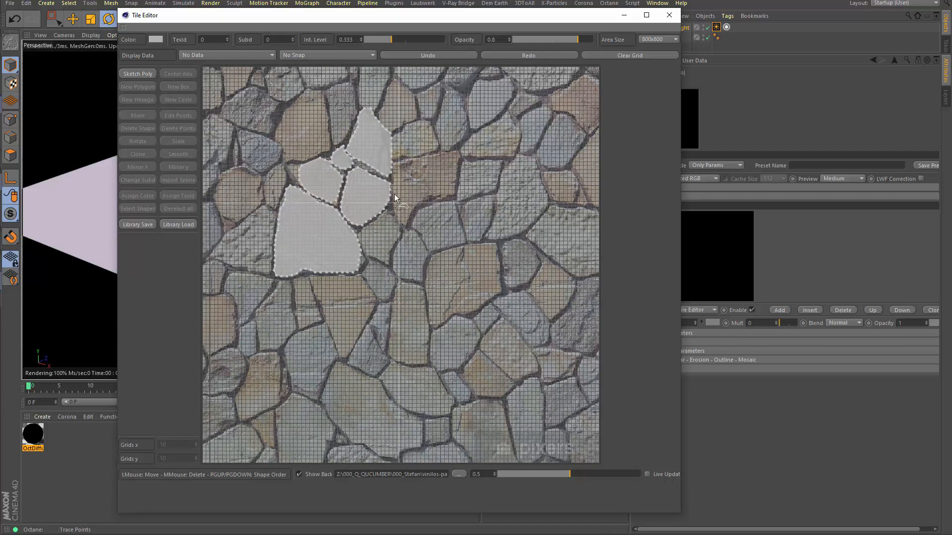
mouse_move(387, 207)
mouse_down()
mouse_move(361, 235)
mouse_move(366, 256)
mouse_move(385, 266)
mouse_move(393, 212)
mouse_up()
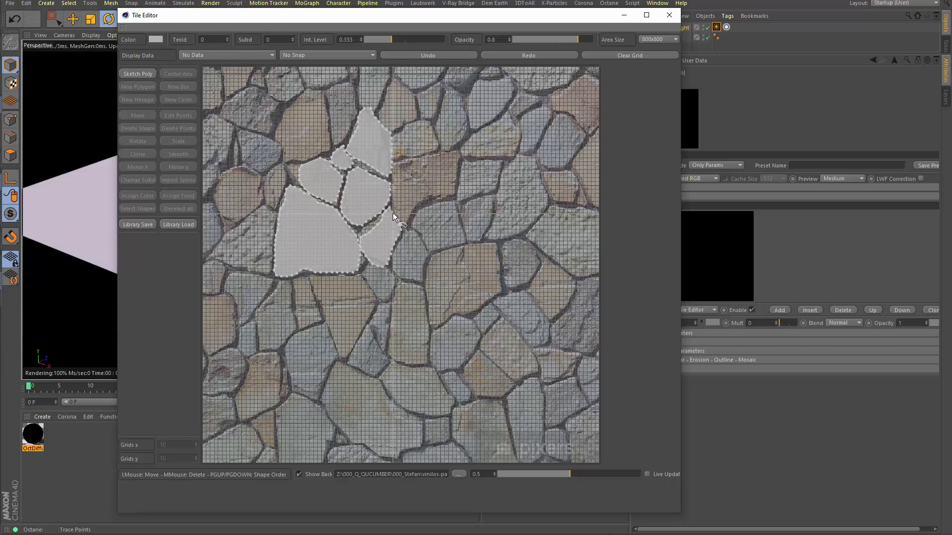
Move the small stone shape at the group's lower right slightly to the right.
click(148, 73)
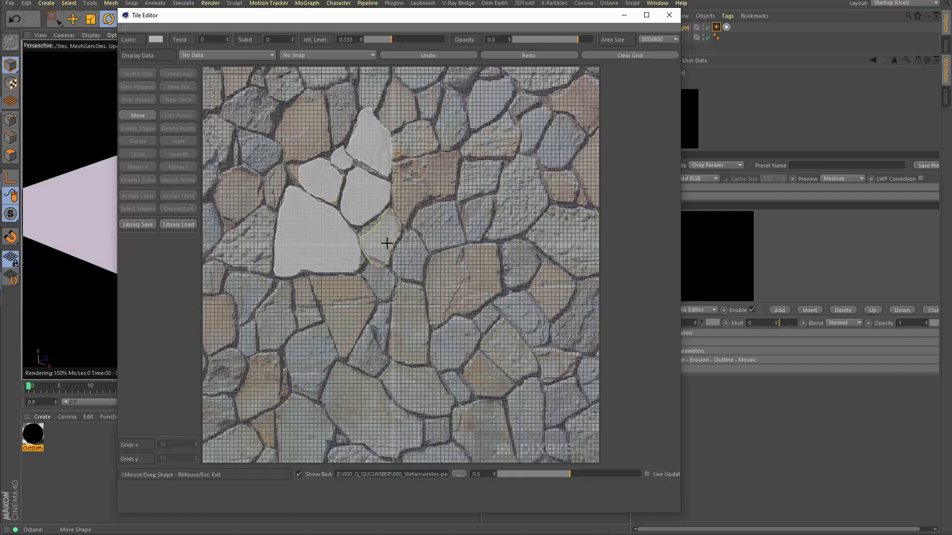
drag(387, 243, 366, 240)
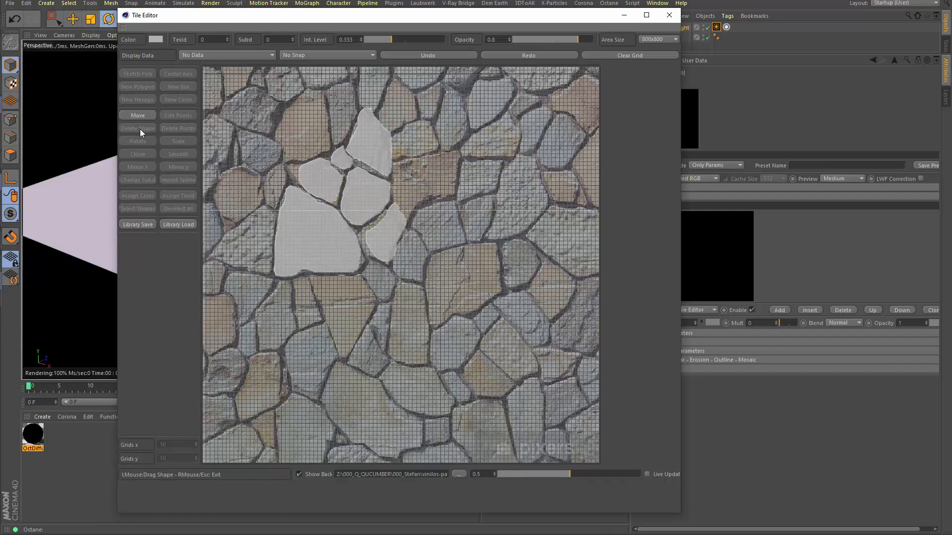
click(128, 113)
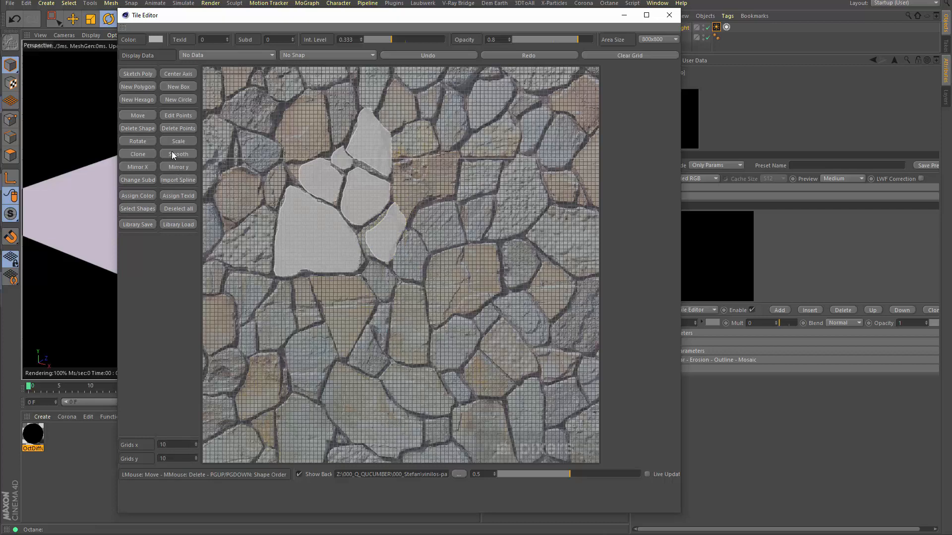
Smooth the outlines of the moved stone shape and its neighbouring traced shapes.
click(173, 155)
scroll(381, 237, up, 4)
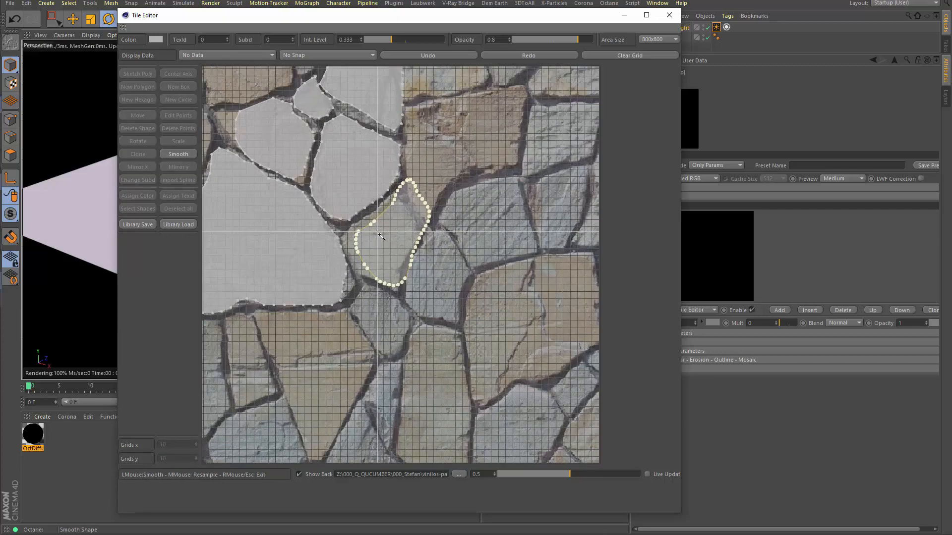
scroll(381, 237, up, 2)
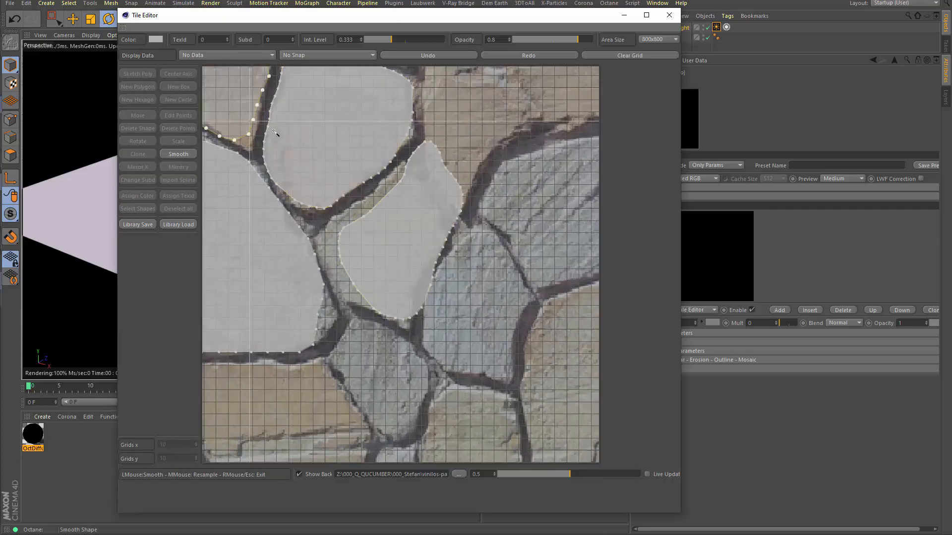
scroll(293, 169, down, 2)
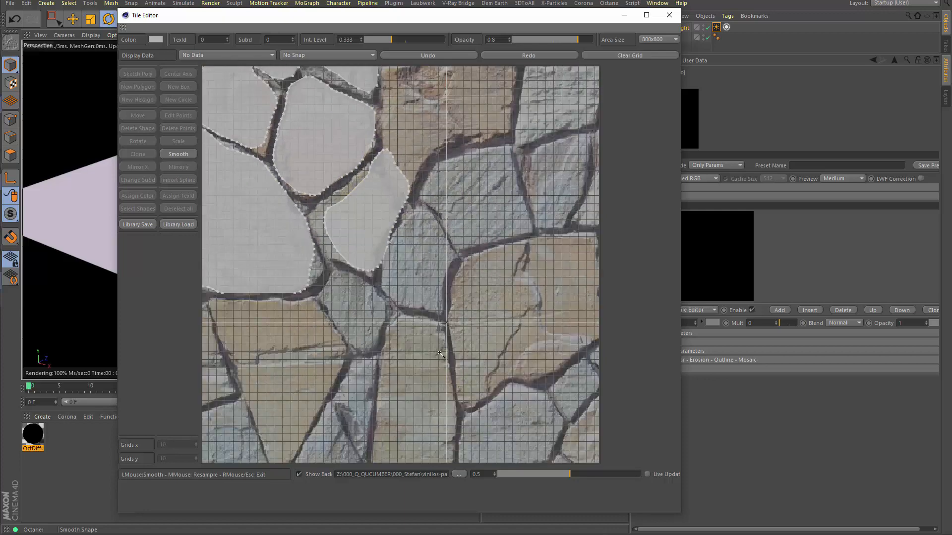
scroll(440, 354, down, 4)
scroll(299, 125, up, 2)
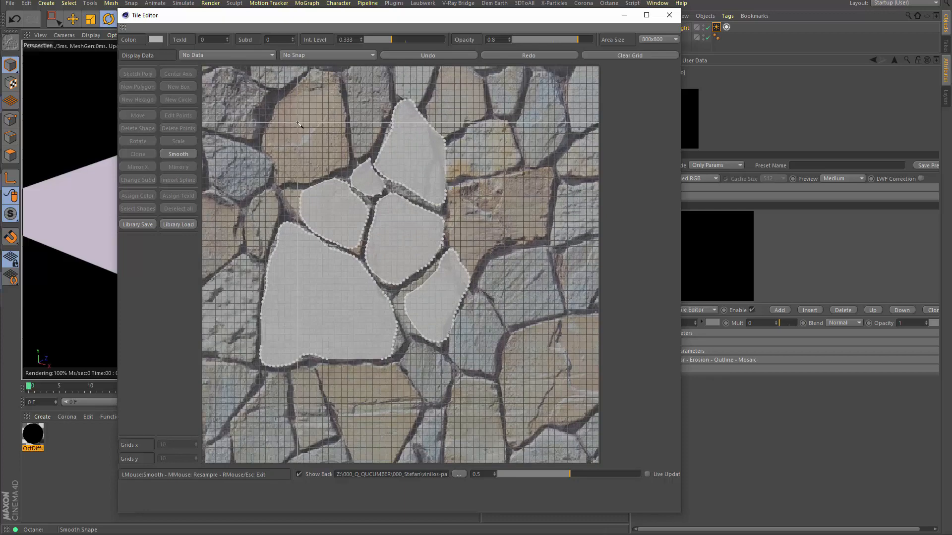
scroll(299, 124, down, 3)
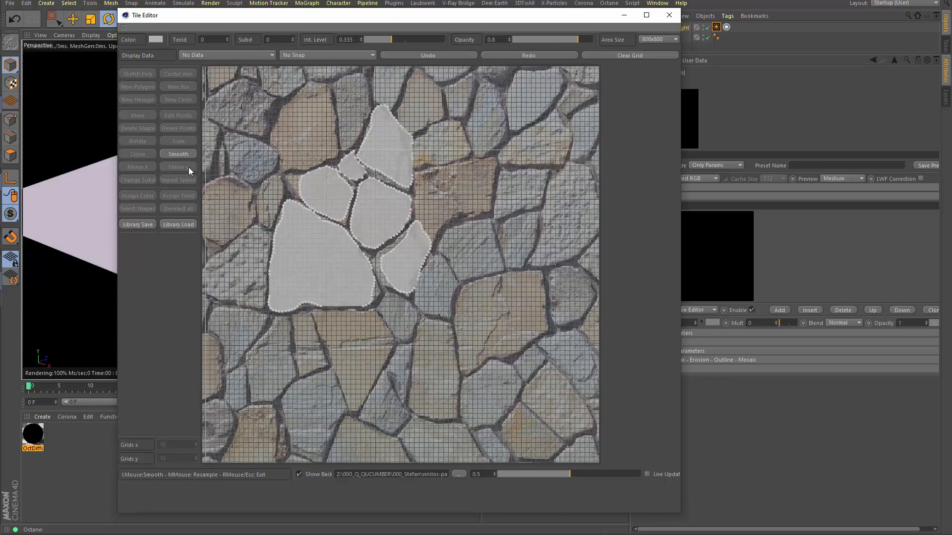
Trace six more stones with Sketch Poly to the right of and below the existing group, including the large tan one.
click(138, 73)
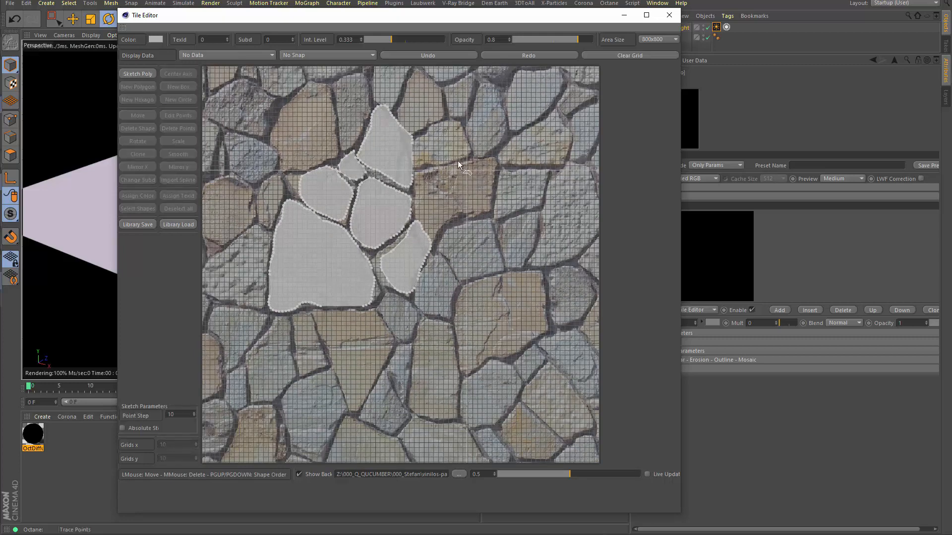
mouse_move(439, 166)
mouse_down()
mouse_move(416, 182)
mouse_move(427, 222)
mouse_move(445, 229)
mouse_move(492, 209)
mouse_move(499, 162)
mouse_move(460, 162)
mouse_move(421, 127)
mouse_move(424, 162)
mouse_move(451, 154)
mouse_move(465, 129)
mouse_move(429, 122)
mouse_up()
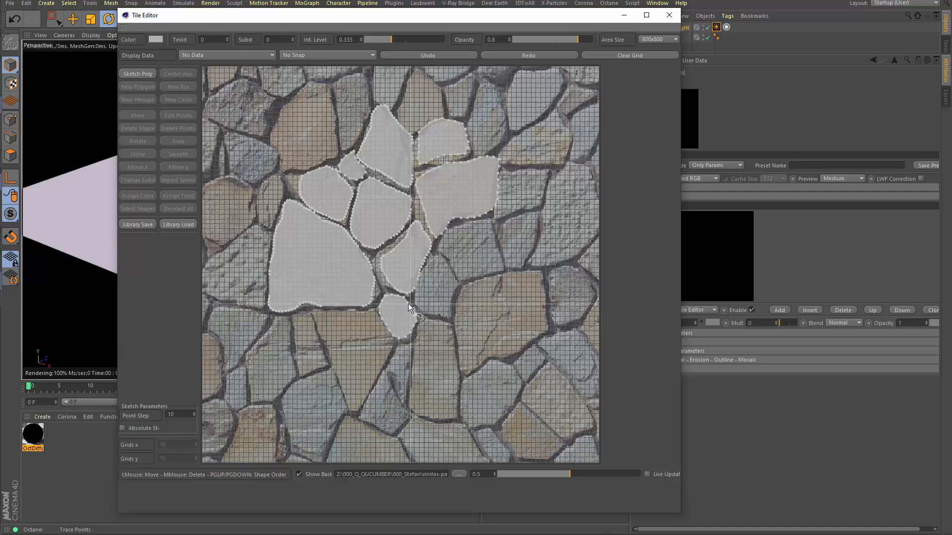
mouse_move(421, 306)
mouse_down()
mouse_move(450, 313)
mouse_move(444, 256)
mouse_up()
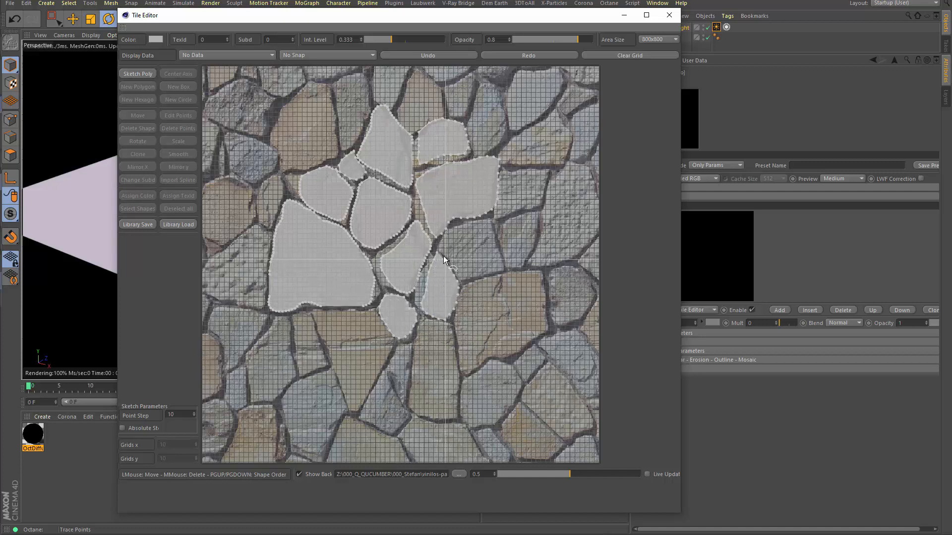
drag(491, 220, 456, 264)
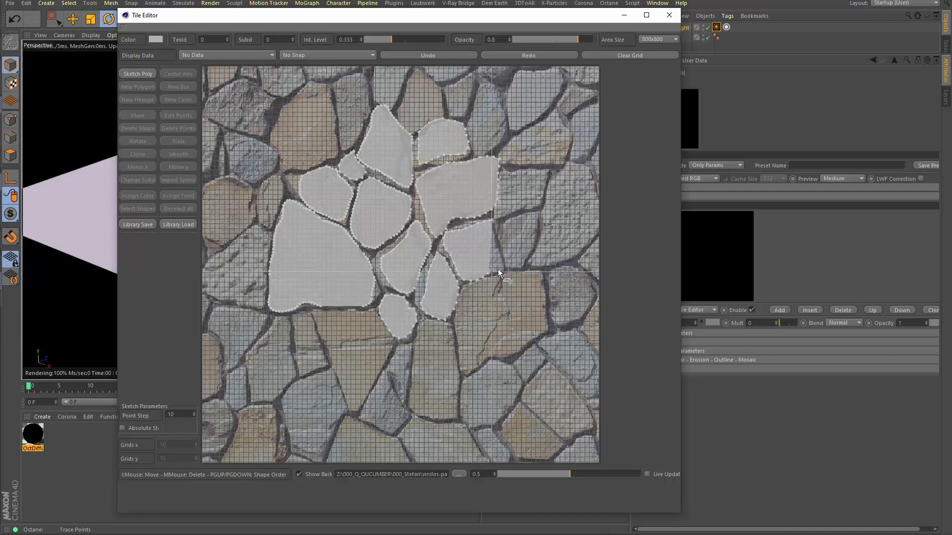
mouse_move(517, 170)
mouse_down()
mouse_move(502, 178)
mouse_move(498, 223)
mouse_up()
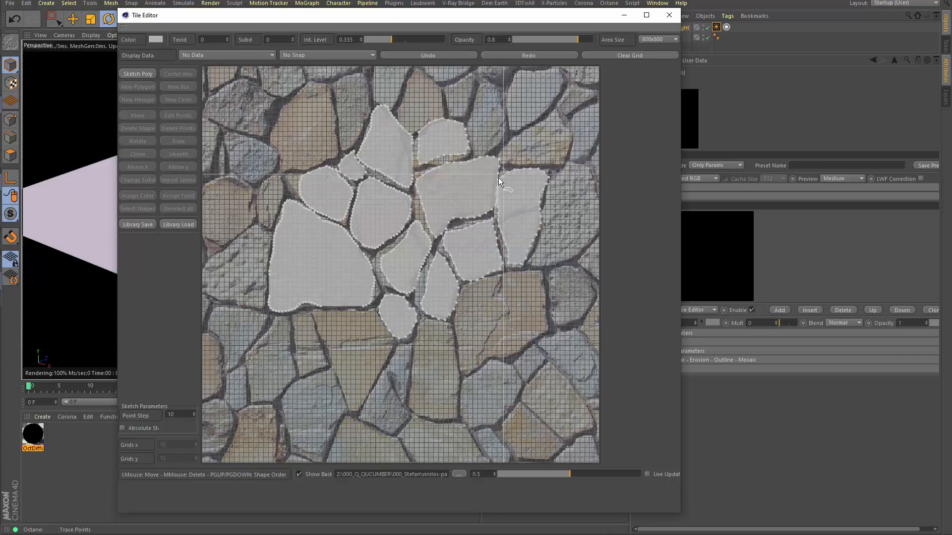
scroll(483, 281, down, 2)
click(151, 72)
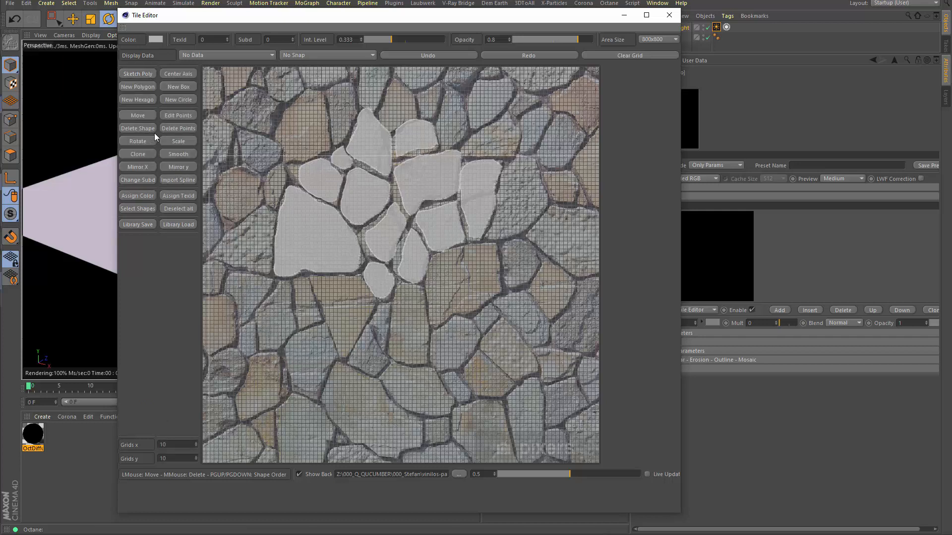
Set the shape colour to red with 83% saturation and assign it to the largest stone and the small upper-right stone.
click(154, 38)
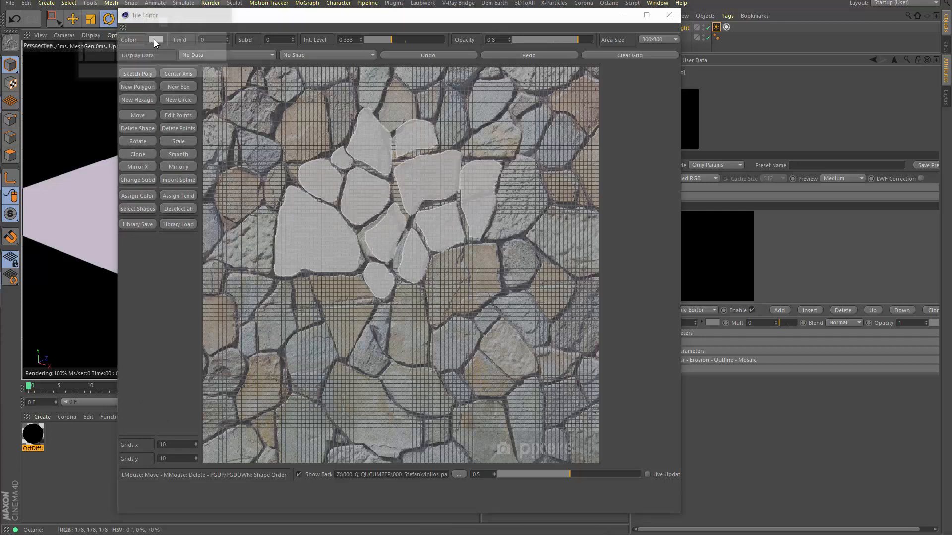
click(211, 48)
click(137, 74)
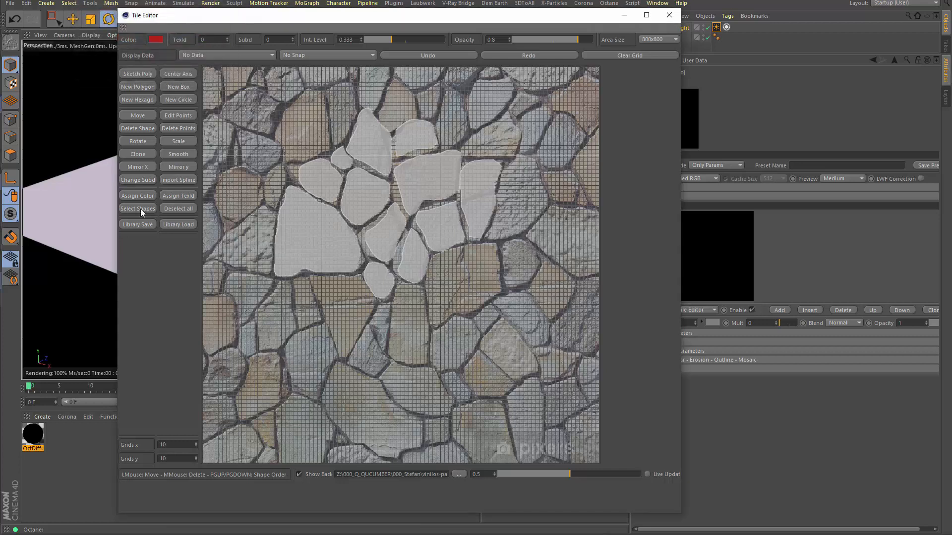
click(138, 196)
click(317, 233)
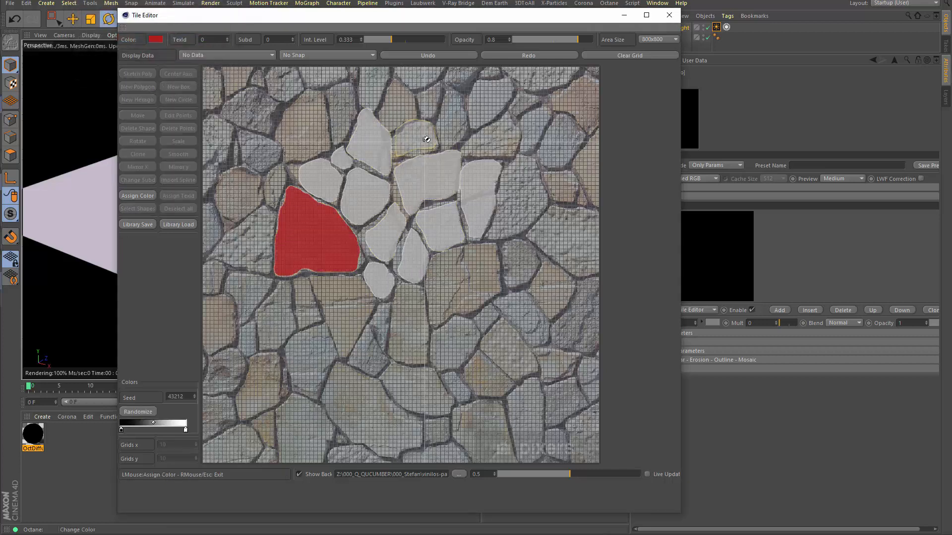
click(407, 145)
Change the shape colour to blue with a hue of 214° and assign it to the tall stone at the top of the group.
click(156, 40)
click(186, 40)
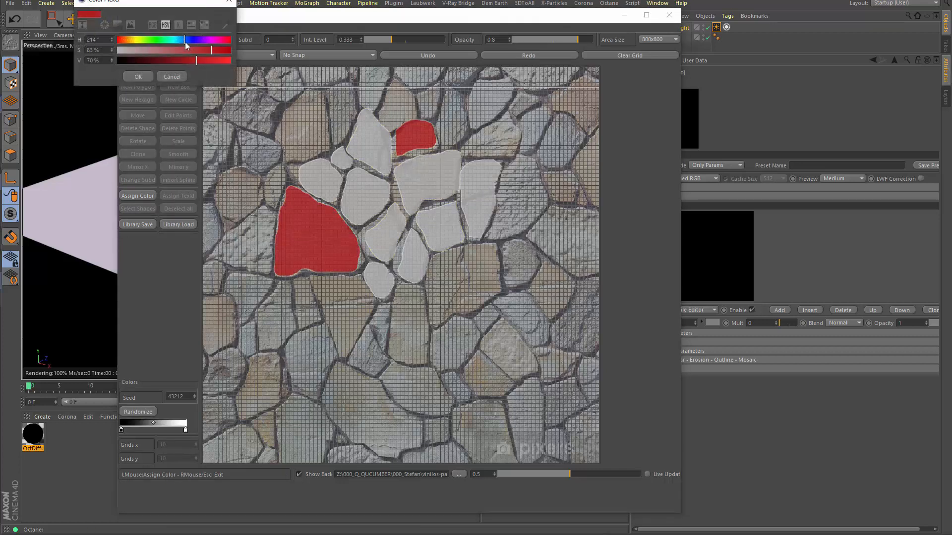
click(138, 76)
click(369, 145)
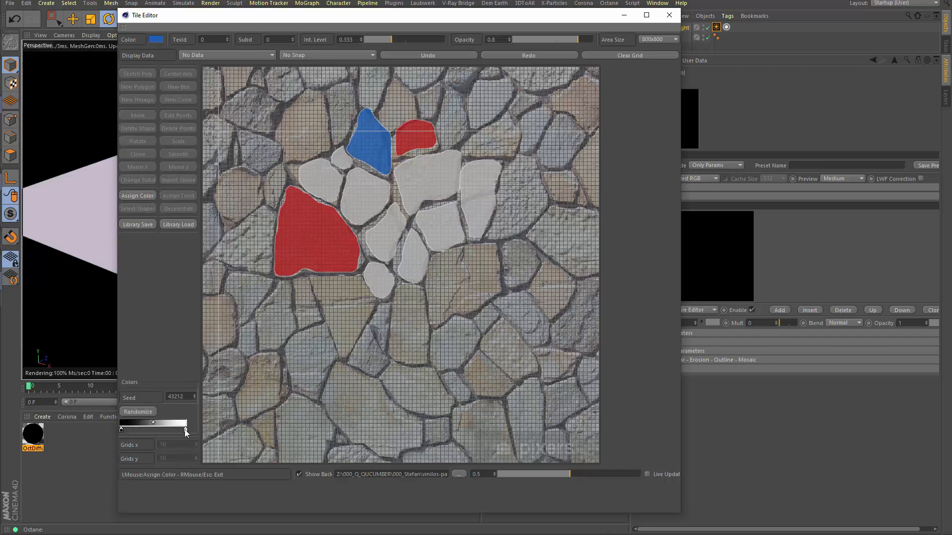
Set the start of the random-colour gradient to green (hue 147°) and add a yellow middle knot with a 64° hue.
double_click(120, 430)
click(128, 430)
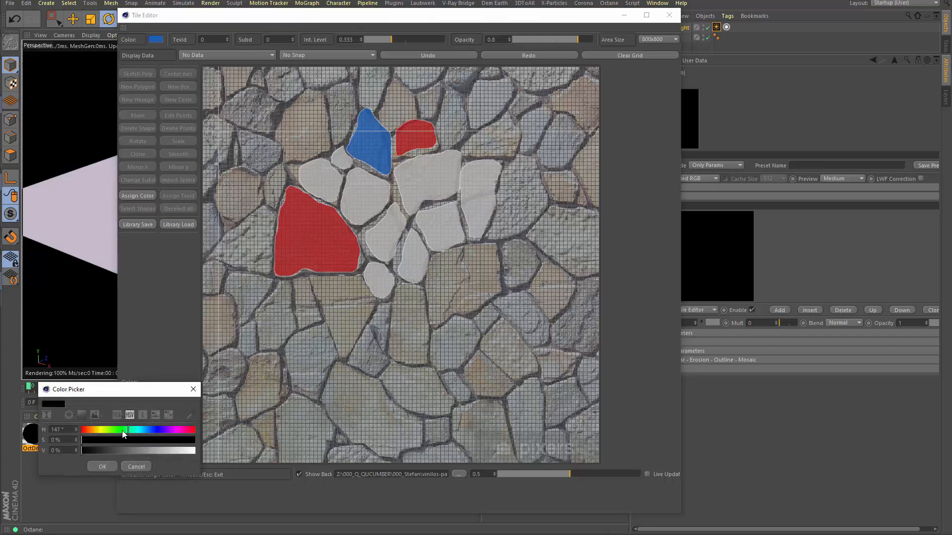
click(102, 467)
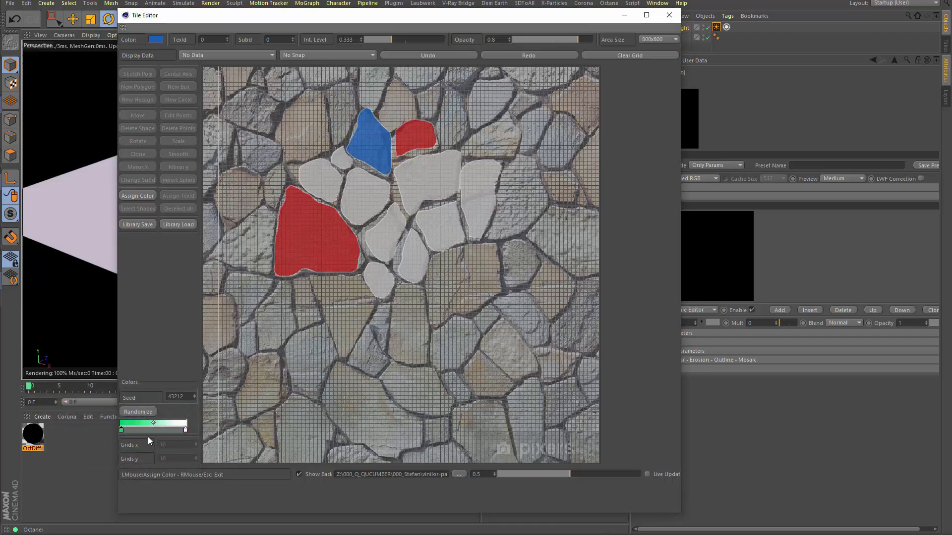
double_click(154, 430)
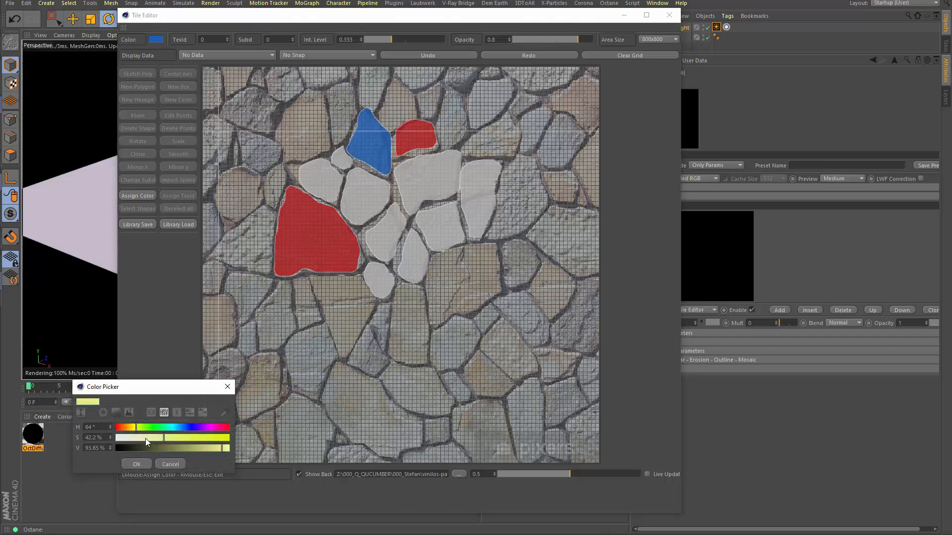
click(137, 464)
Set the gradient's end knot to magenta (hue 296°, saturation 72%) and randomize the colours of all shapes from the gradient.
double_click(186, 430)
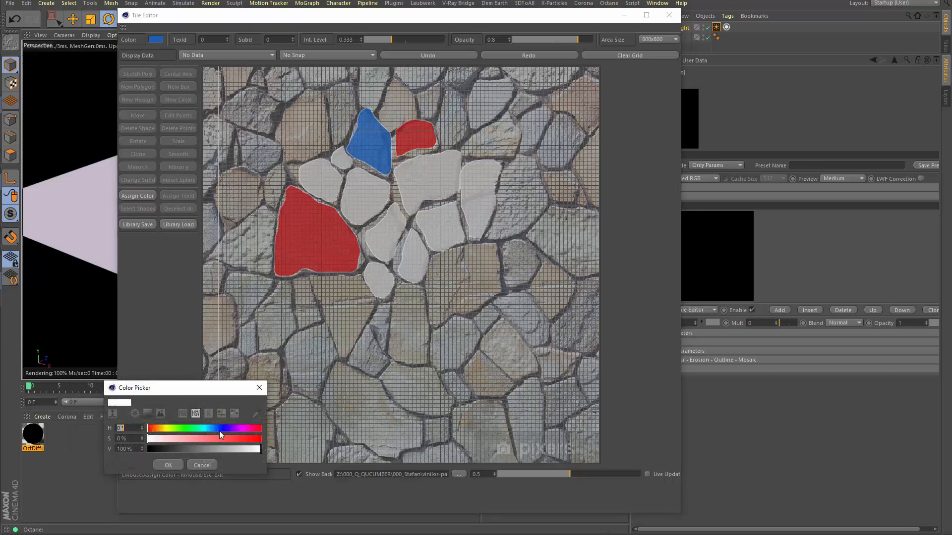
click(240, 430)
click(230, 441)
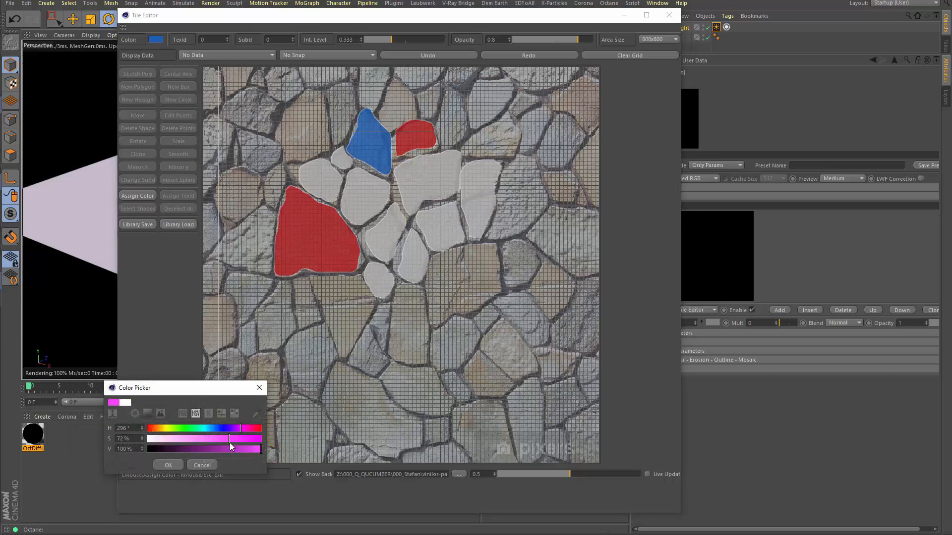
click(168, 464)
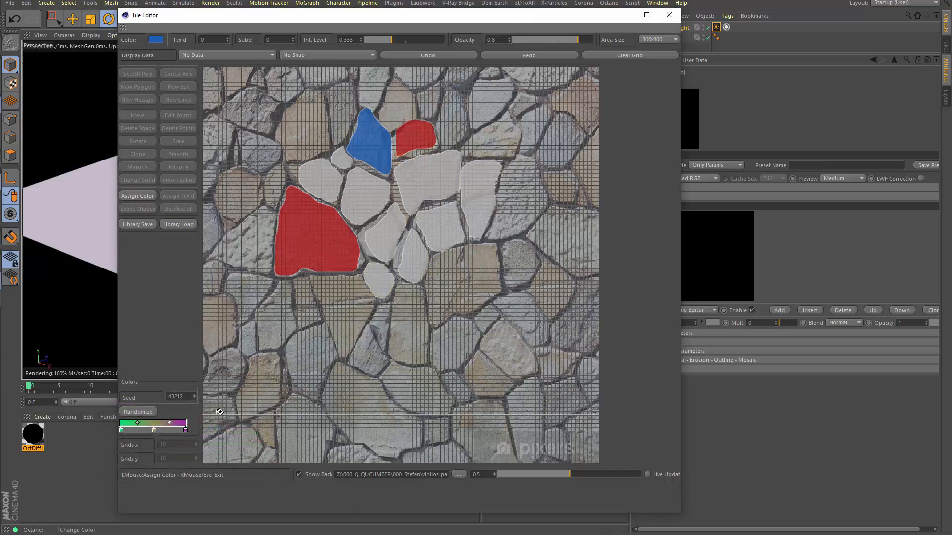
click(139, 415)
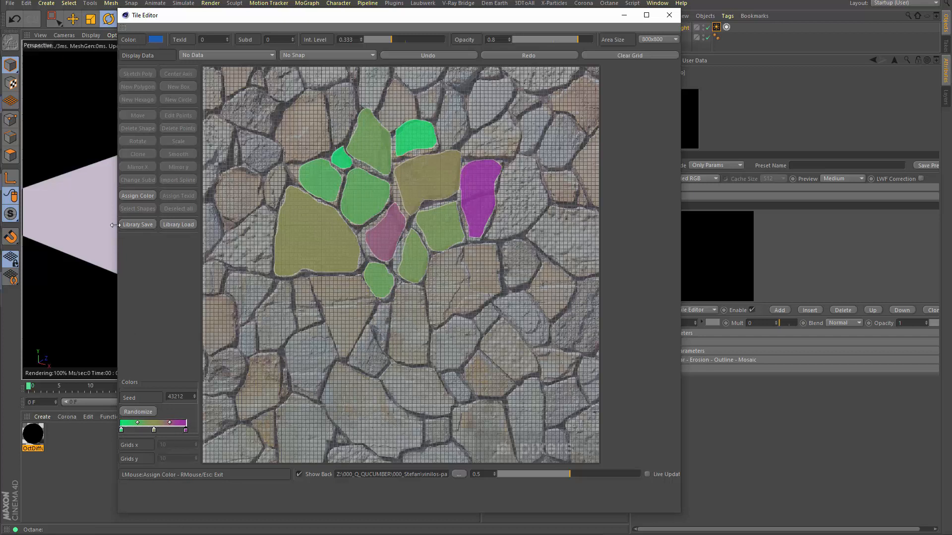
click(129, 195)
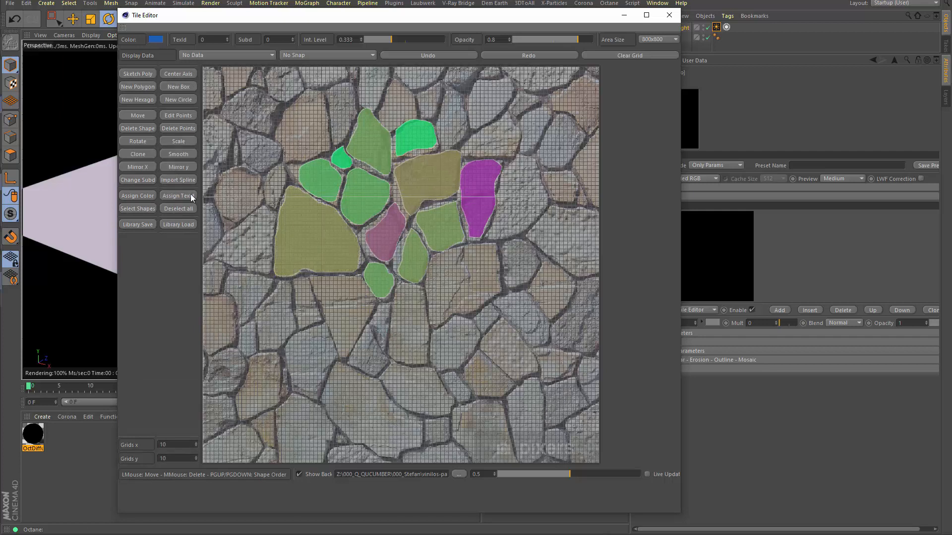
Display the texture IDs on the shapes and assign ID 1 to the largest stone, the tall top stone, and the two stones right of centre.
click(236, 52)
click(212, 79)
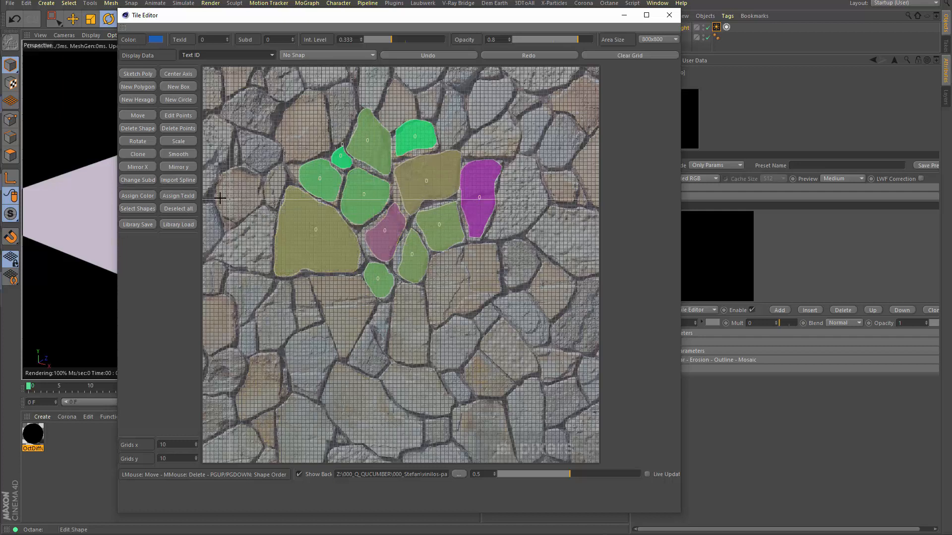
click(171, 199)
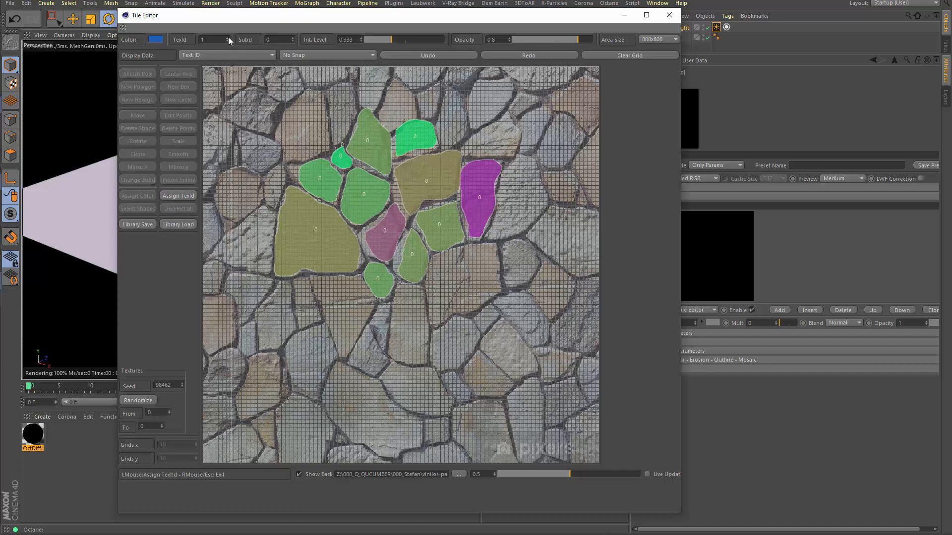
click(317, 233)
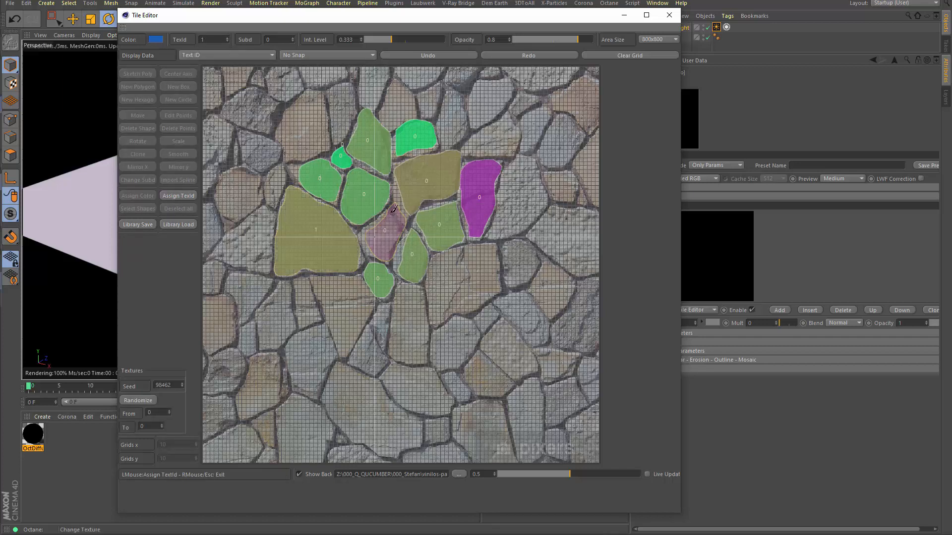
click(371, 157)
click(425, 184)
click(441, 227)
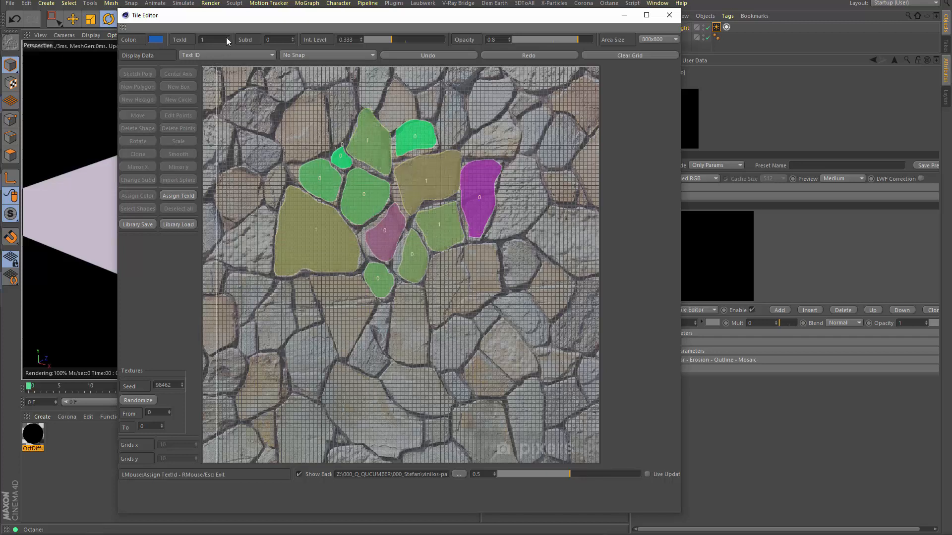
Assign texture ID 2 to the pink stone and texture ID 3 to the small lowest stone.
click(384, 230)
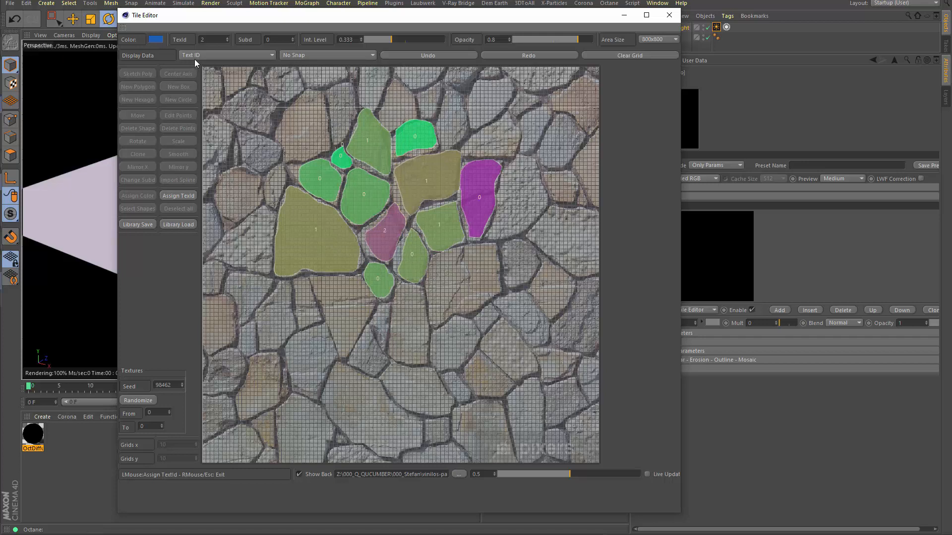
click(227, 37)
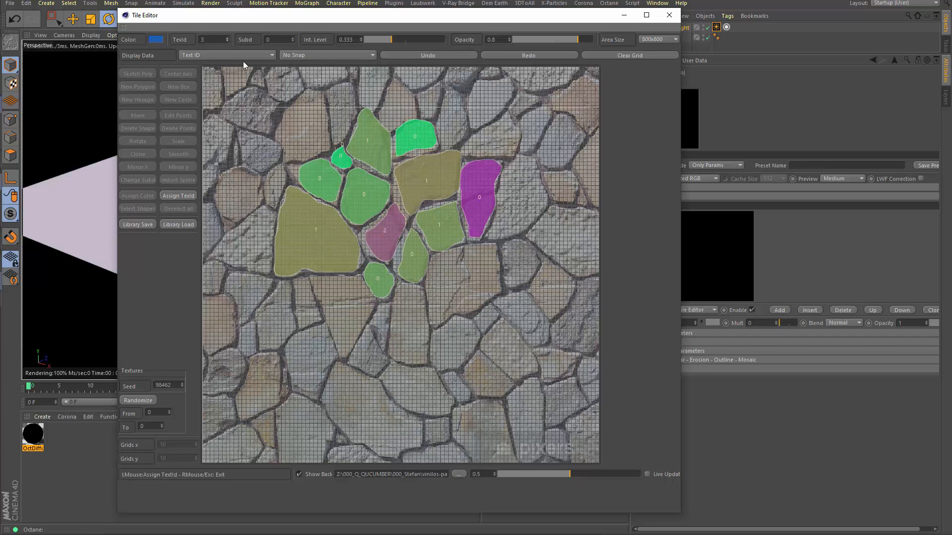
click(378, 279)
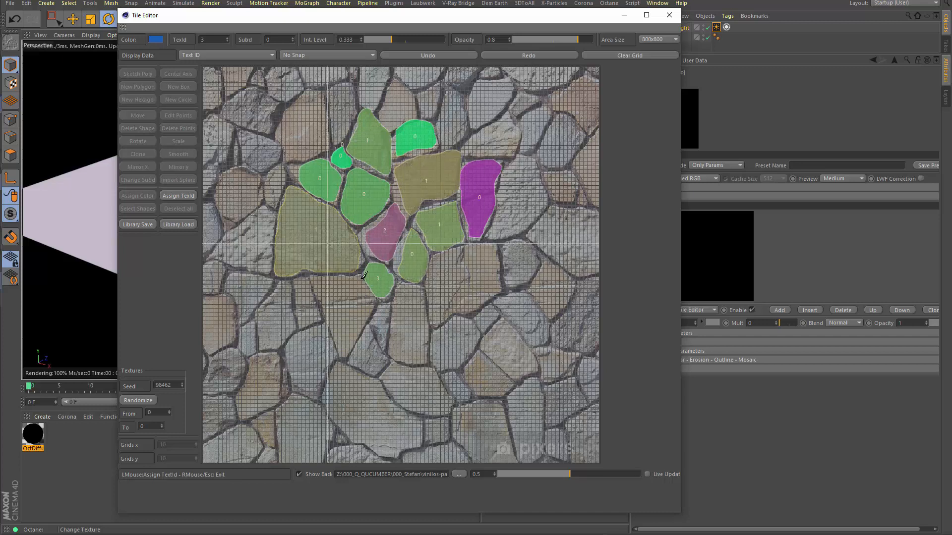
click(172, 194)
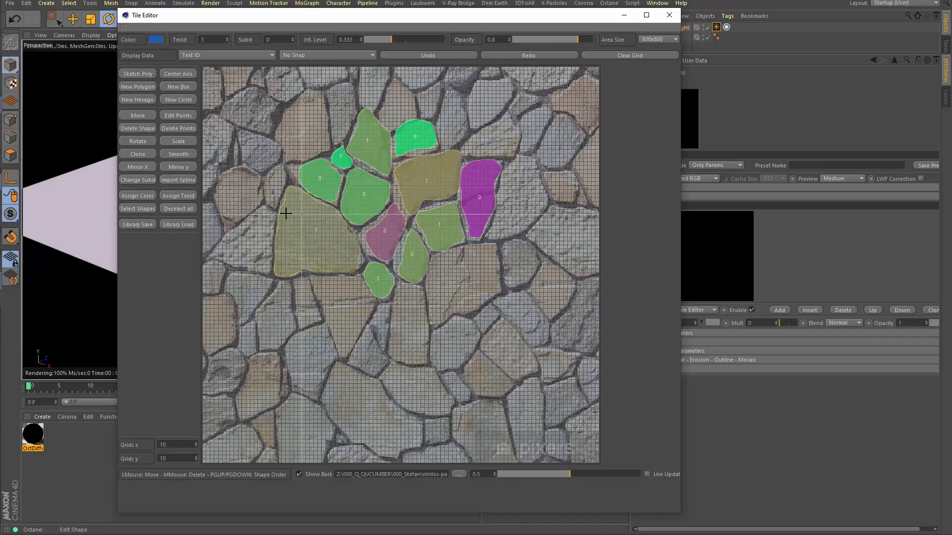
Randomize the texture IDs of all shapes in the range 0 to 5 and shift the Tile Editor window aside.
click(182, 196)
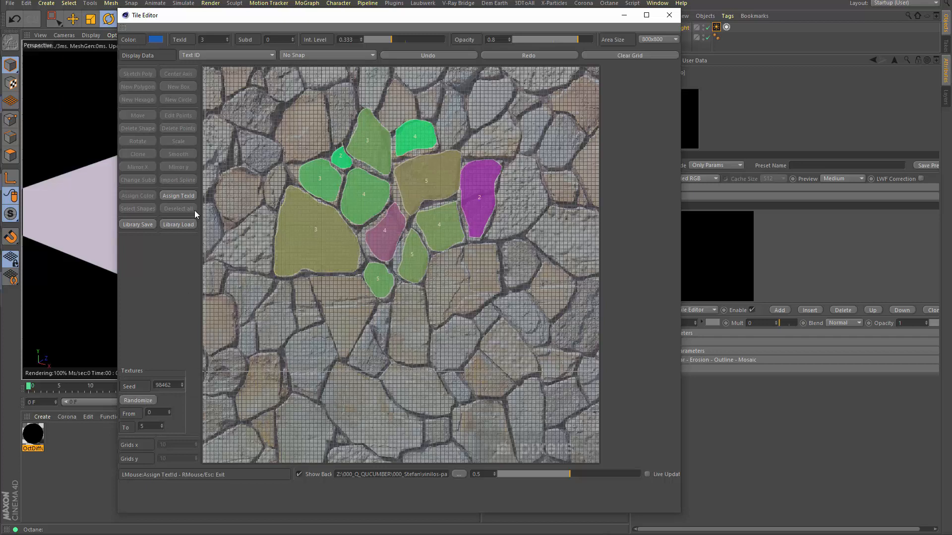
click(177, 197)
click(180, 198)
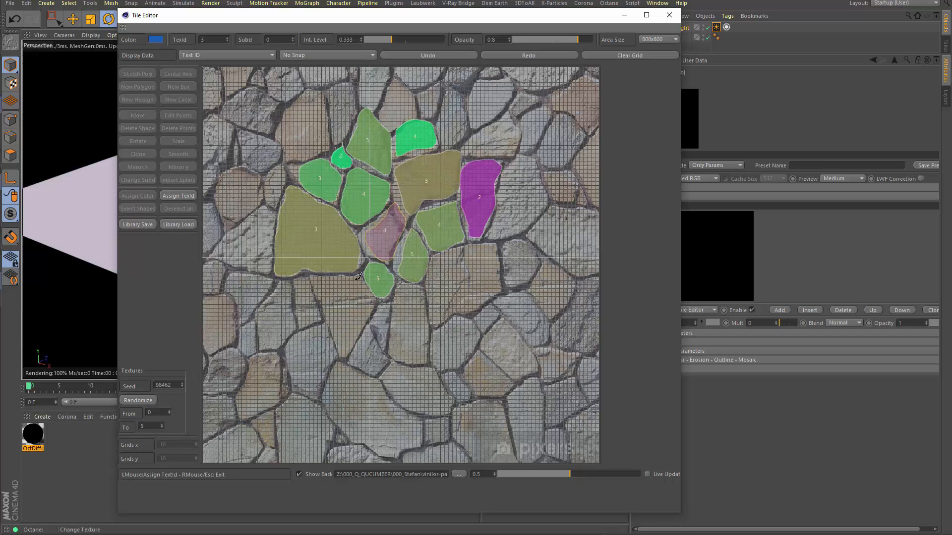
click(183, 197)
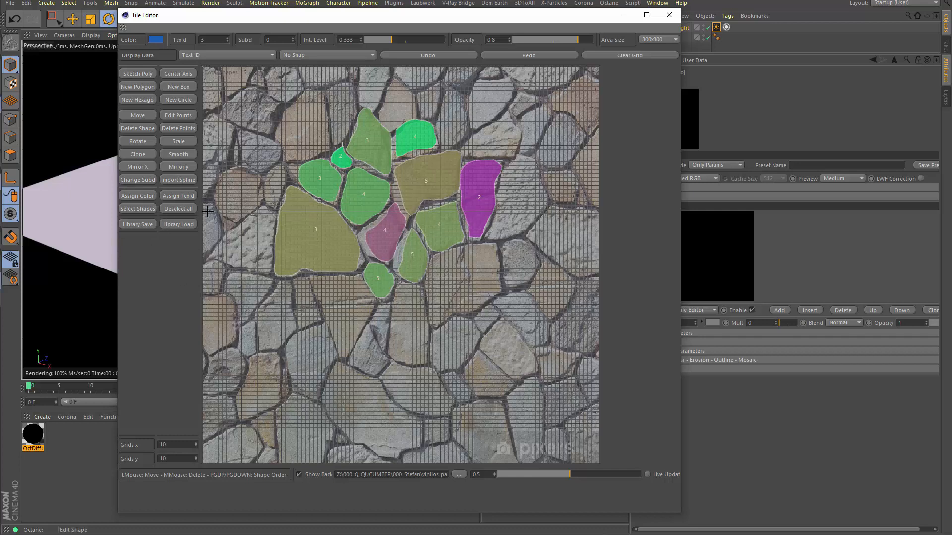
drag(222, 26, 185, 34)
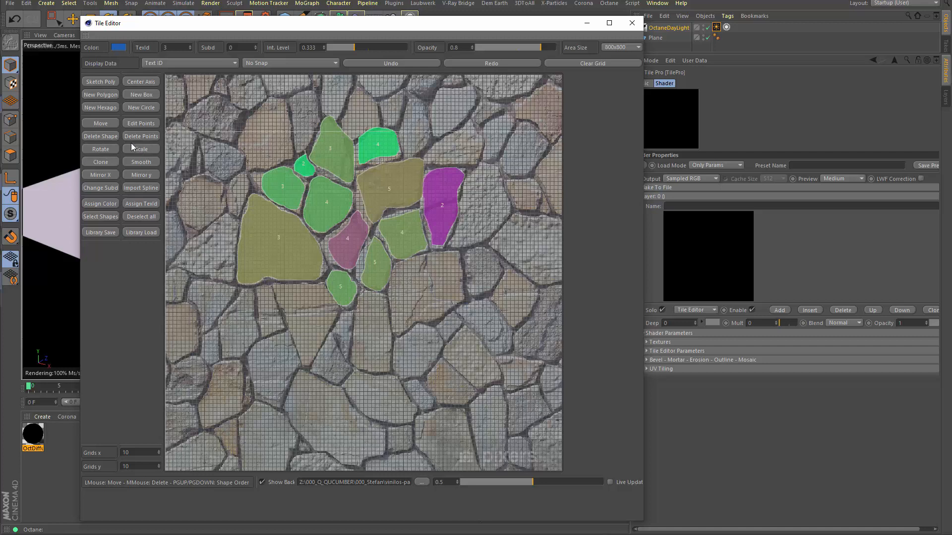
Try deleting the largest stone shape and undo the deletion.
click(100, 139)
click(305, 267)
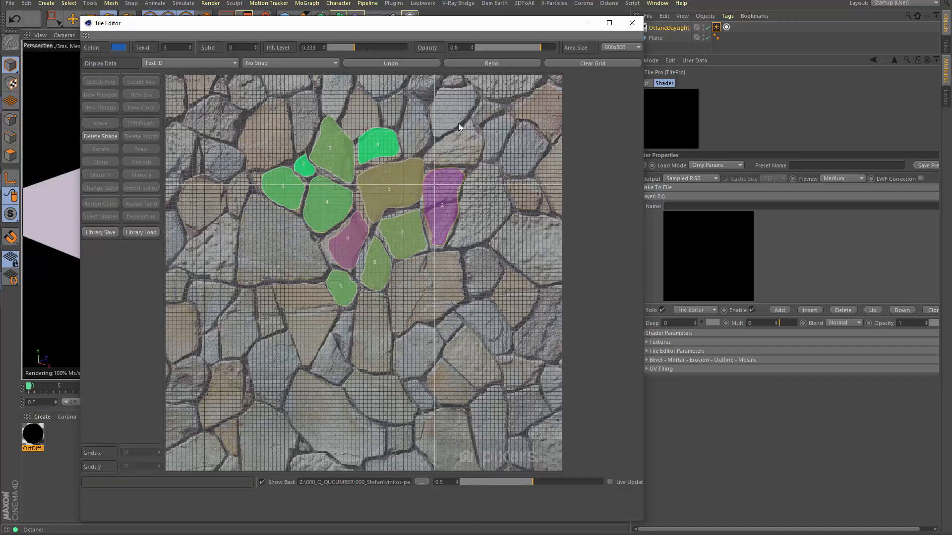
click(387, 62)
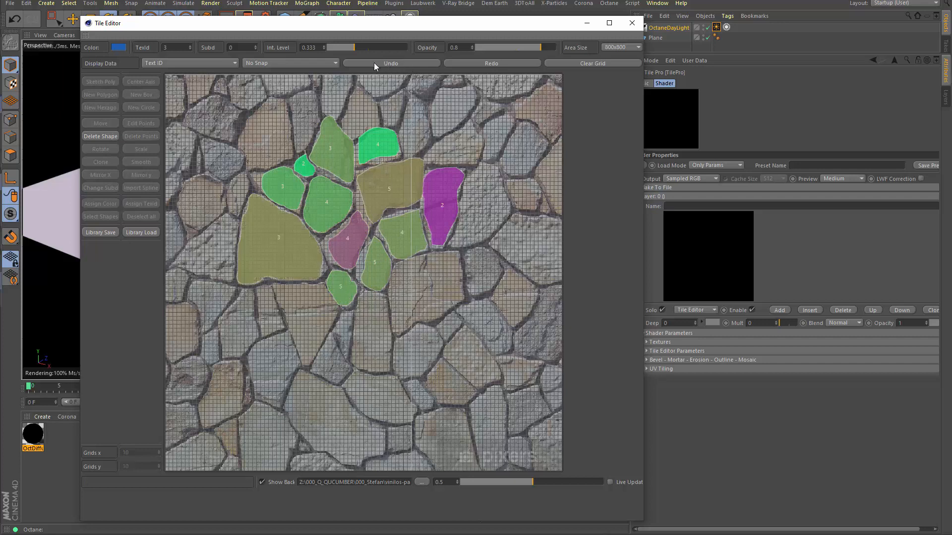
click(102, 135)
click(152, 139)
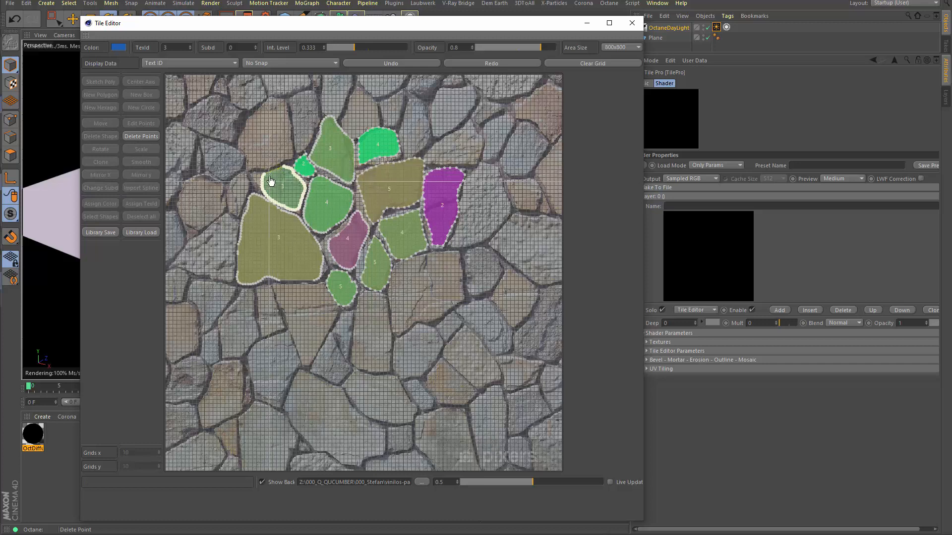
click(131, 138)
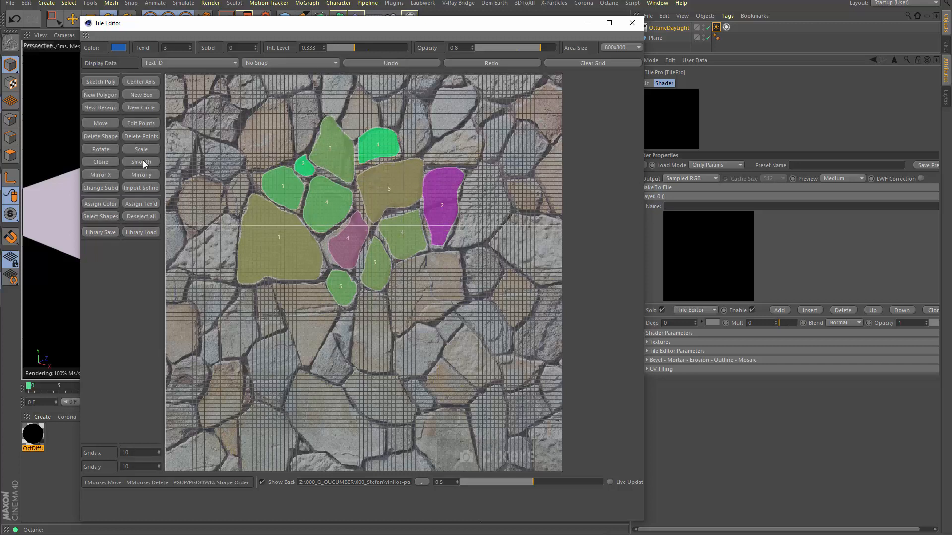
Try rotating the largest stone shape freely and undo the rotation.
click(100, 148)
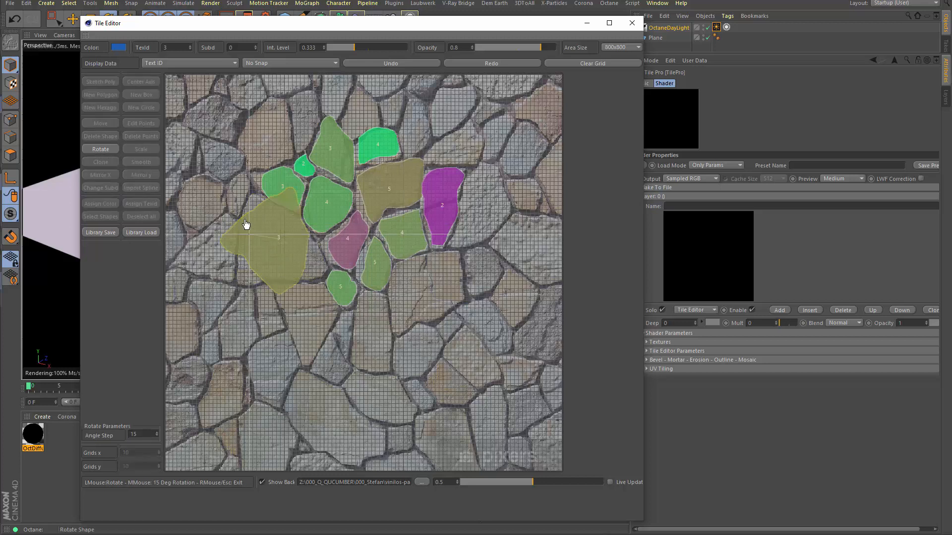
drag(235, 275, 327, 342)
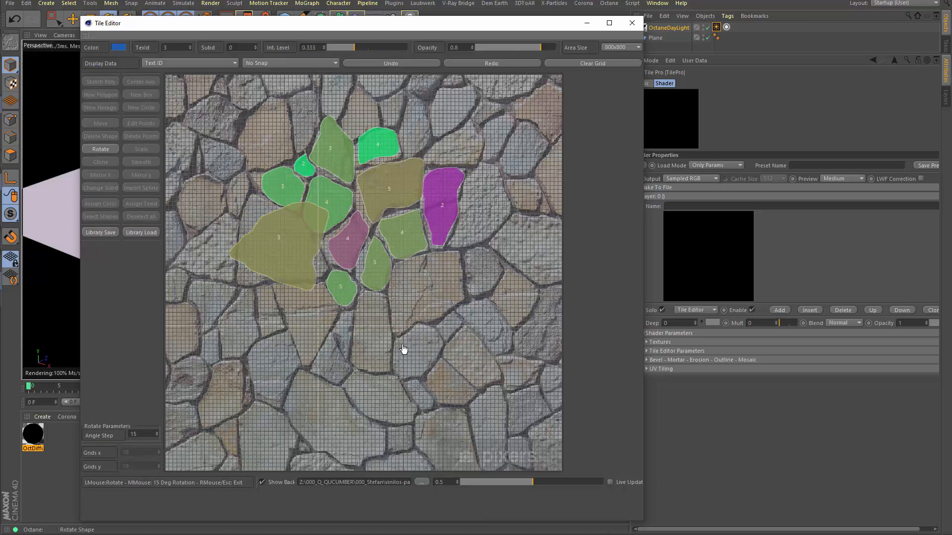
click(110, 151)
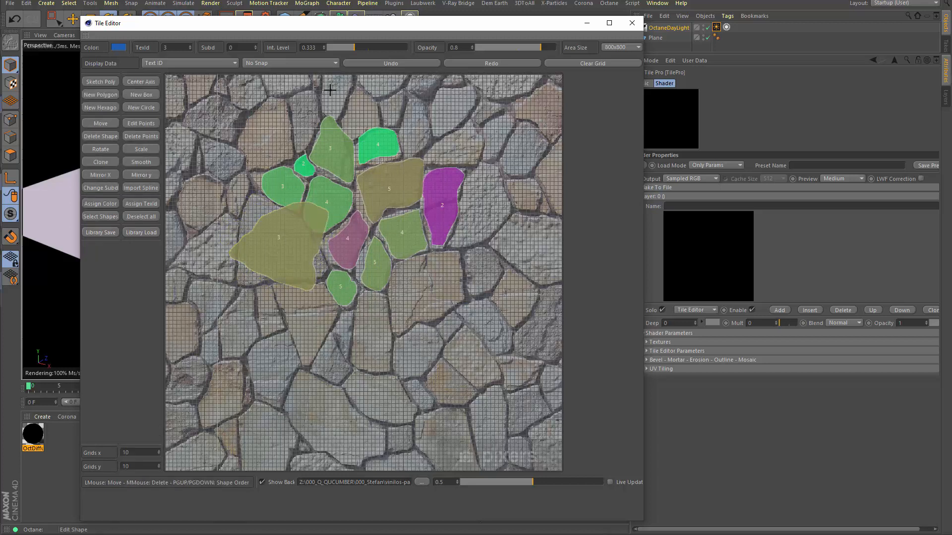
click(373, 64)
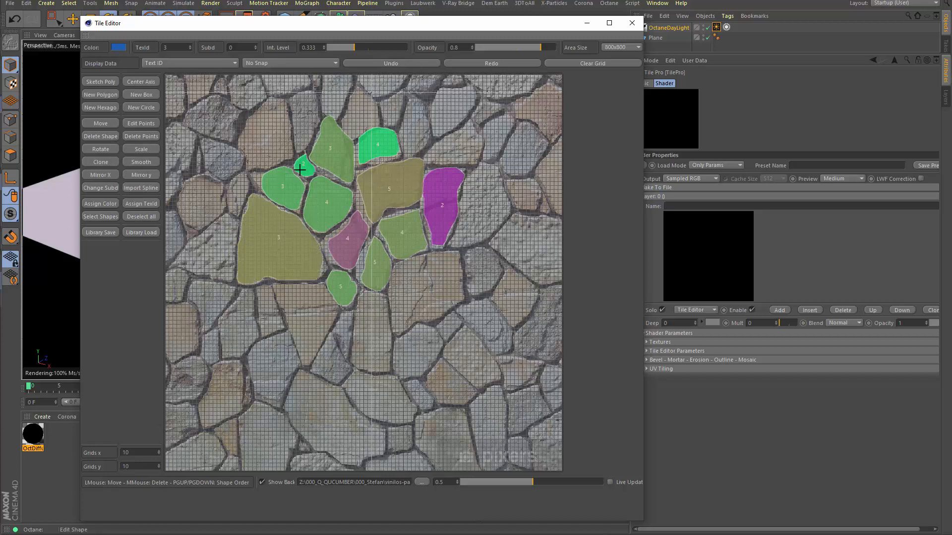
Try scaling the largest stone shape.
click(137, 149)
mouse_move(290, 267)
mouse_down()
mouse_move(263, 257)
mouse_move(280, 262)
mouse_up()
click(156, 150)
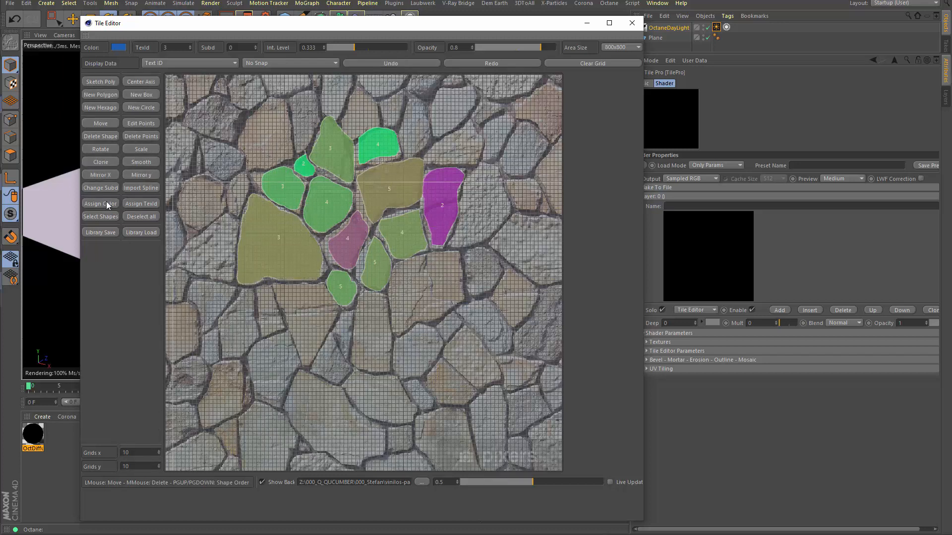
Place a Mirror Y copy of the largest stone below it and a Mirror X copy of that shape to its right.
click(134, 174)
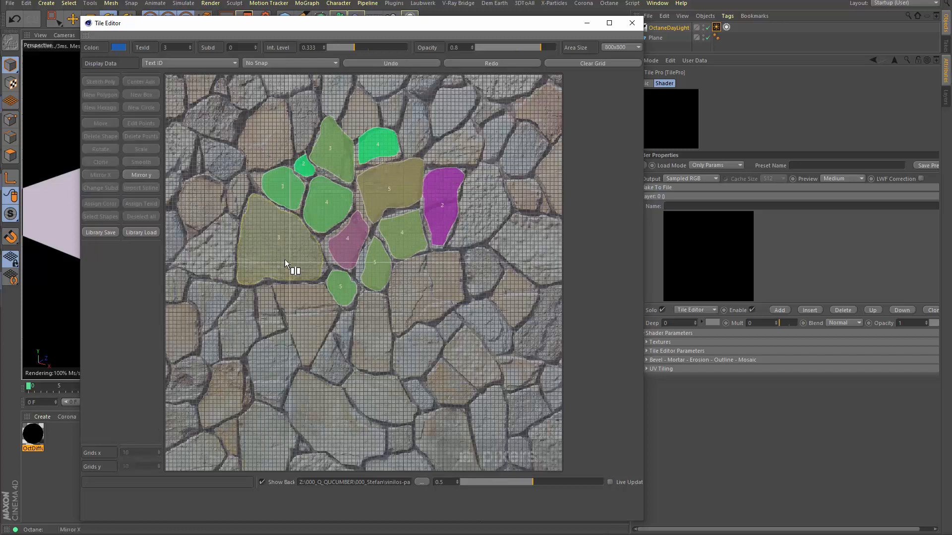
click(297, 320)
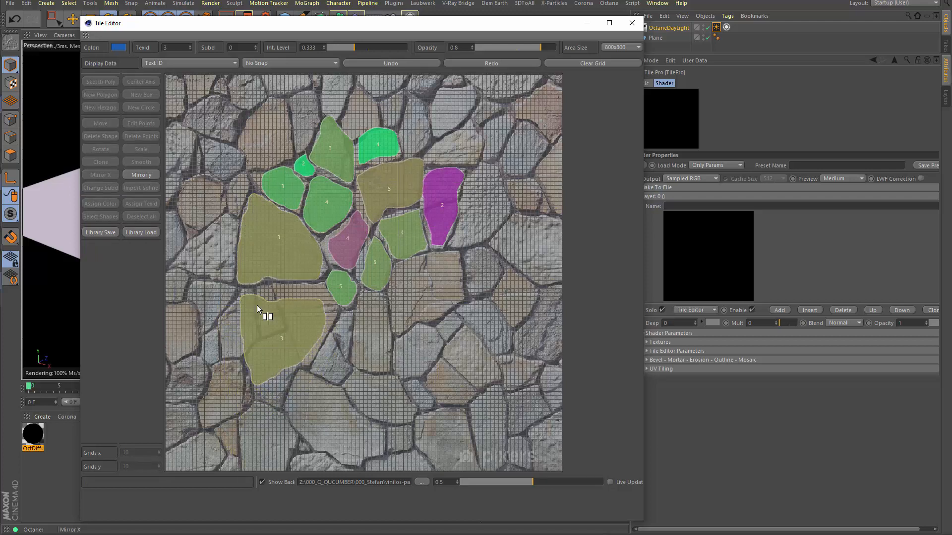
click(139, 175)
click(105, 176)
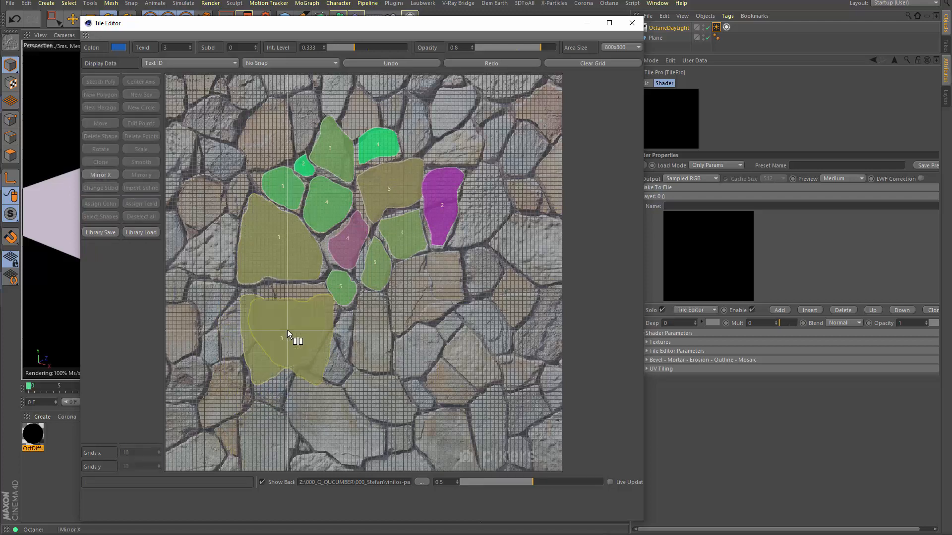
click(385, 338)
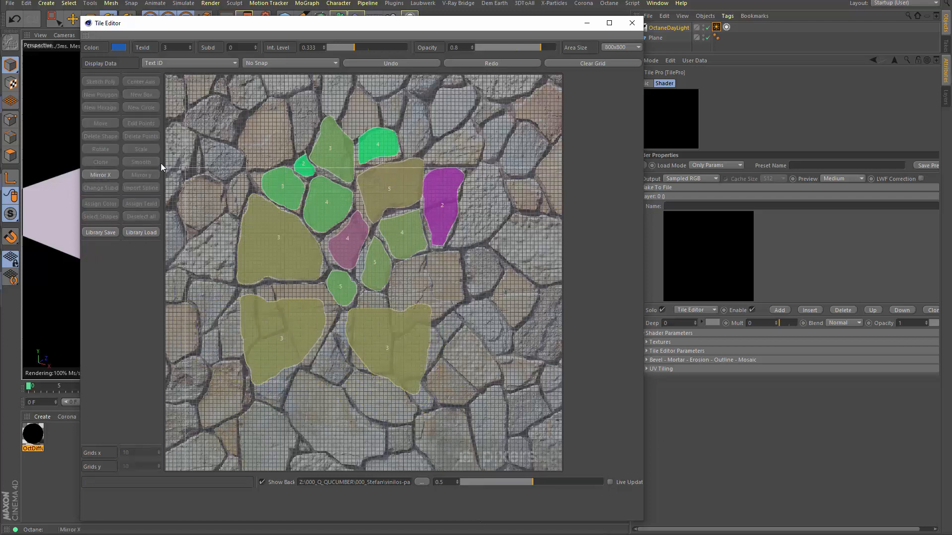
click(103, 176)
Delete both mirrored copies of the largest stone.
click(110, 136)
click(272, 335)
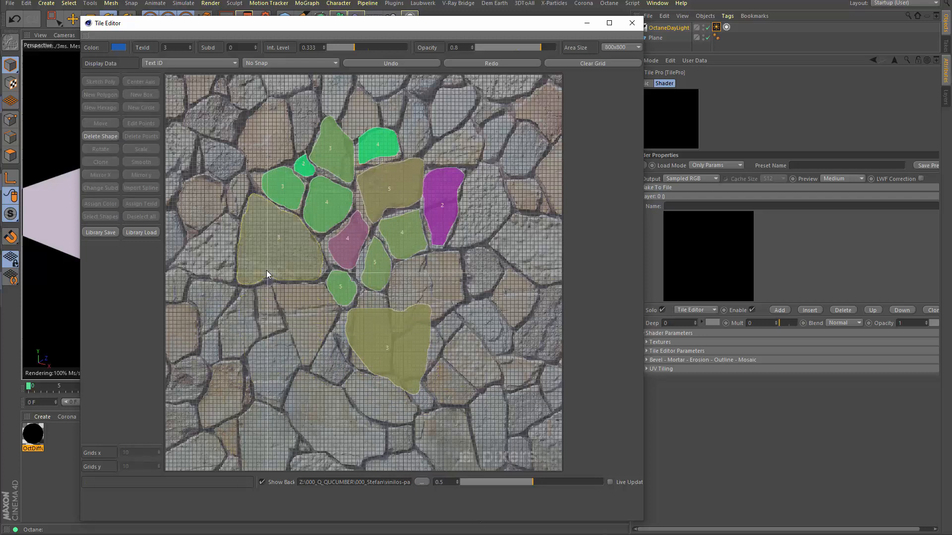
click(381, 337)
click(108, 136)
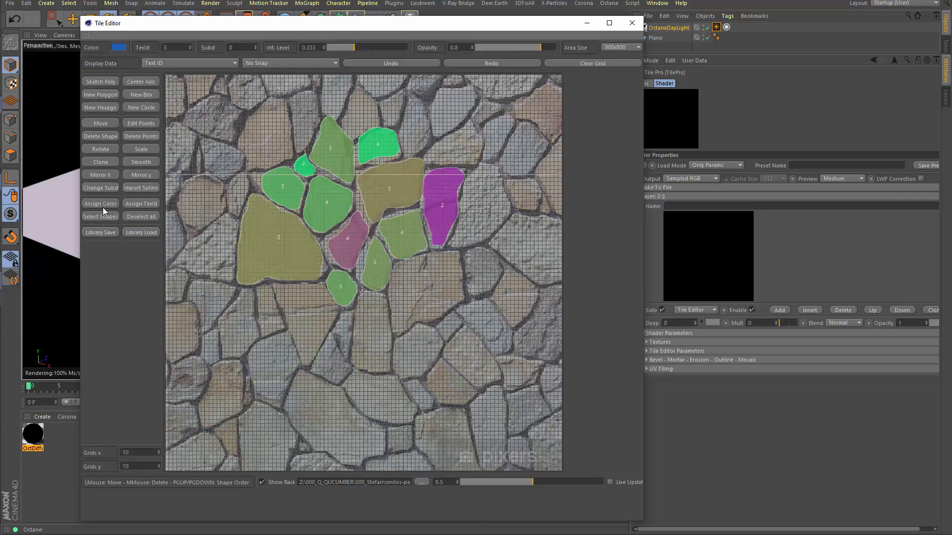
Select several stone shapes individually, extend the selection to all shapes, and finish selecting.
click(94, 213)
click(243, 252)
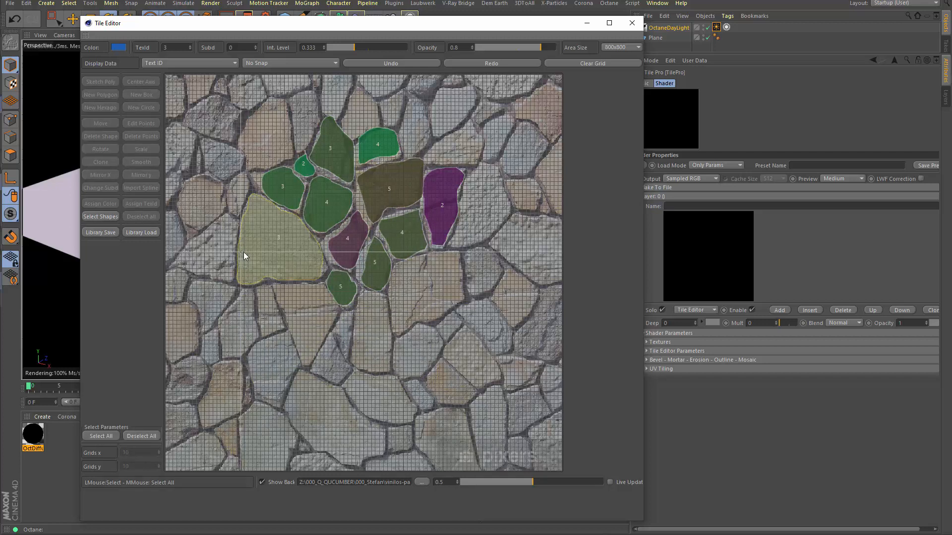
click(282, 179)
click(328, 212)
click(354, 141)
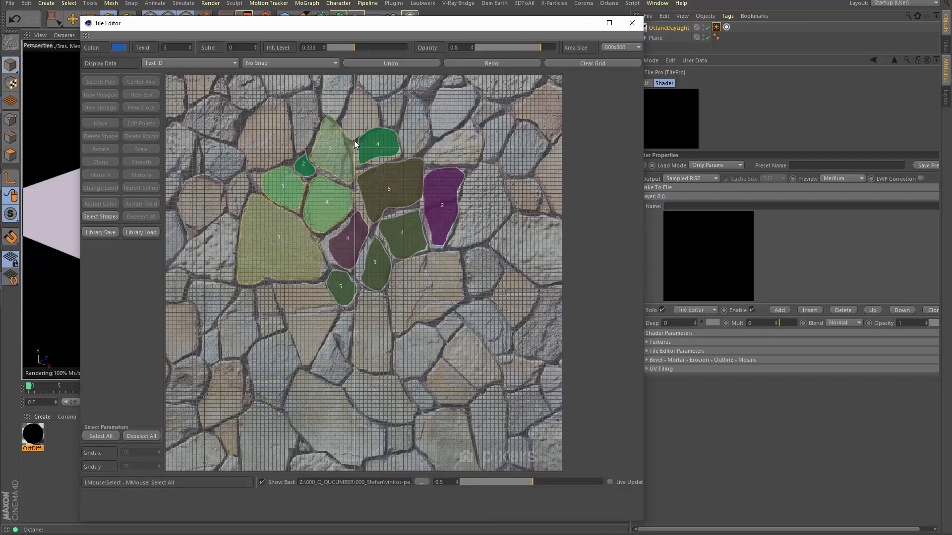
click(93, 436)
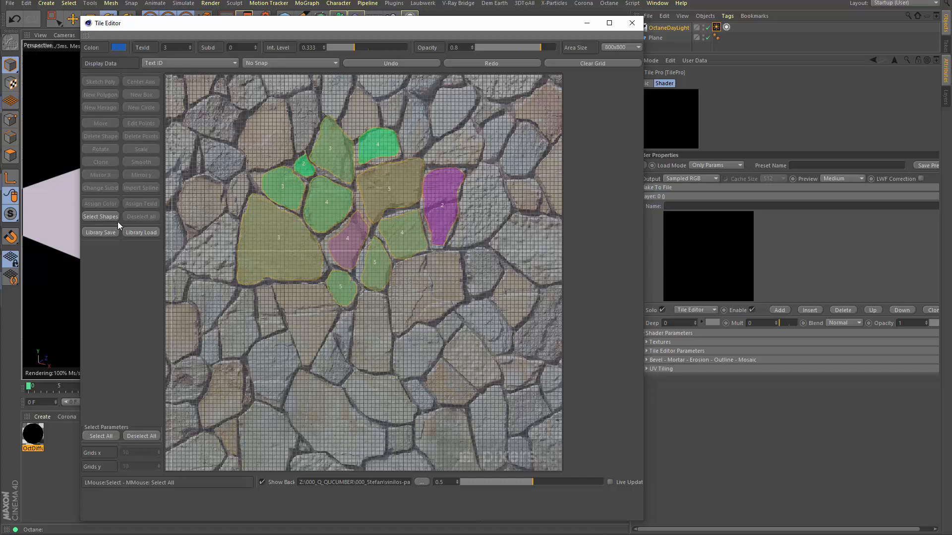
click(97, 215)
Try moving all selected stone shapes down together, undo the move, and deselect all shapes.
click(97, 123)
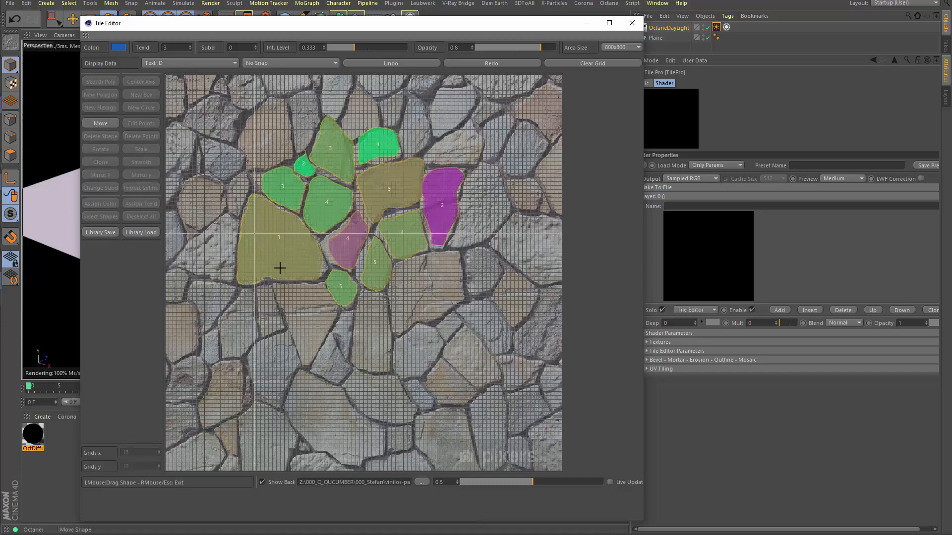
drag(280, 267, 317, 394)
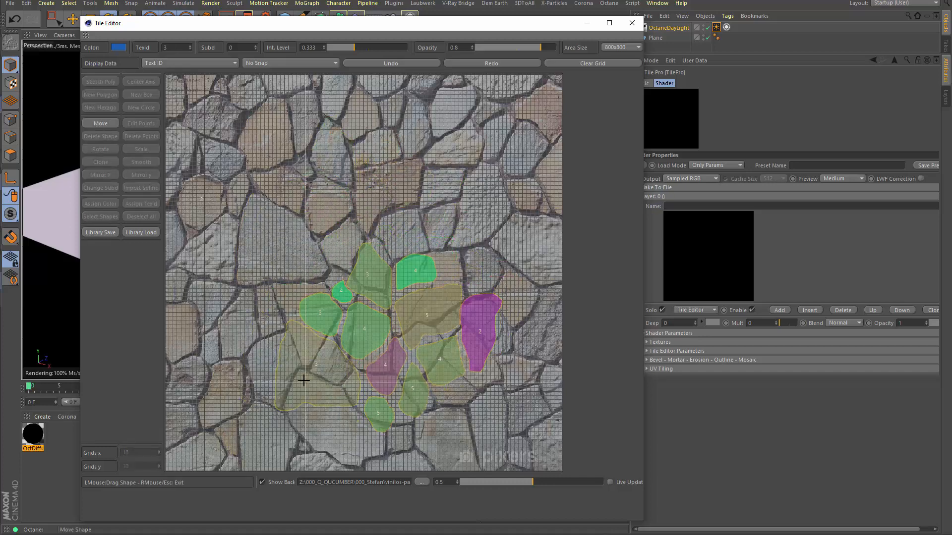
click(361, 65)
click(108, 126)
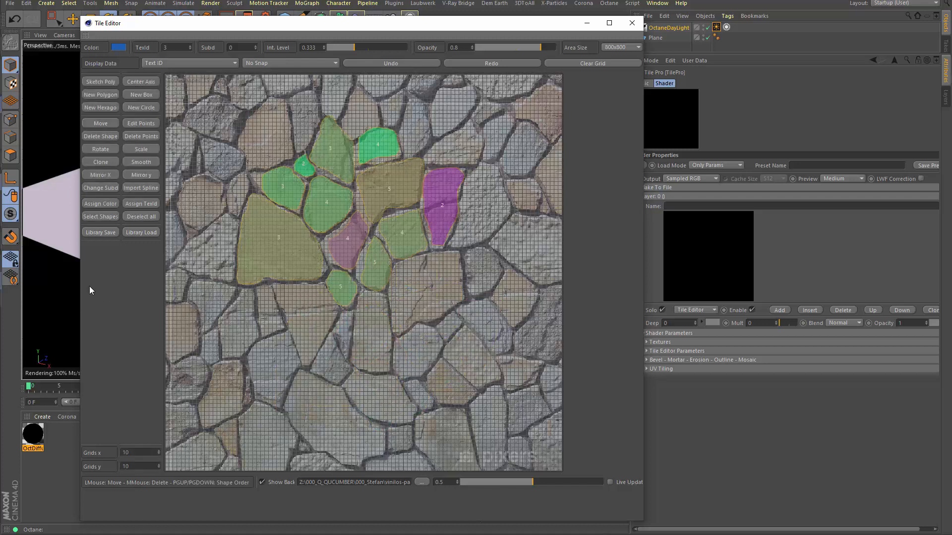
click(143, 217)
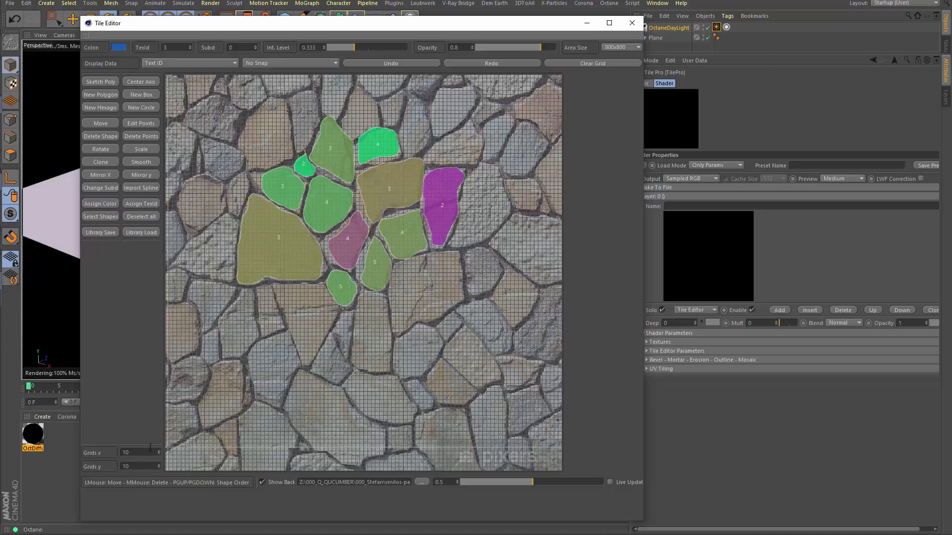
Set snapping to Hard Snap and both Grids x and Grids y to 25.
scroll(191, 253, up, 5)
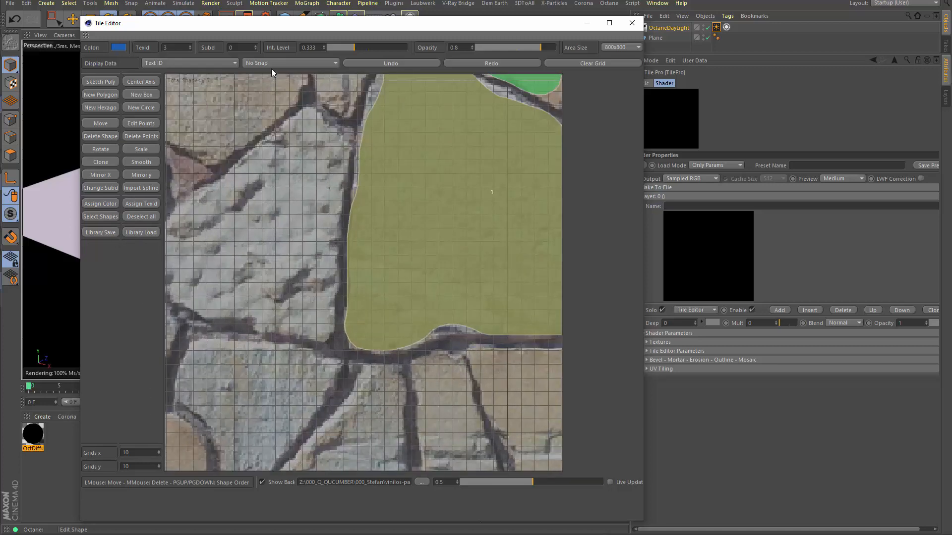
click(272, 66)
click(258, 80)
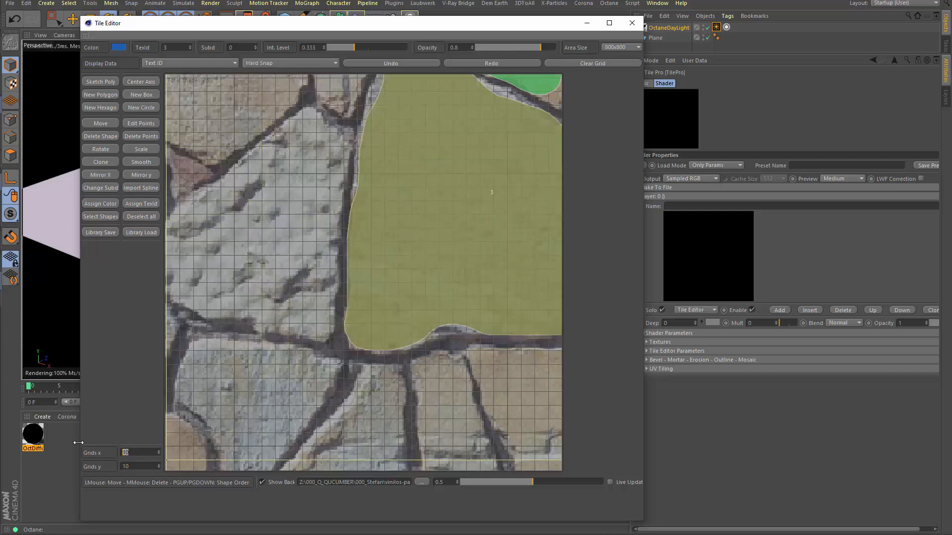
click(133, 466)
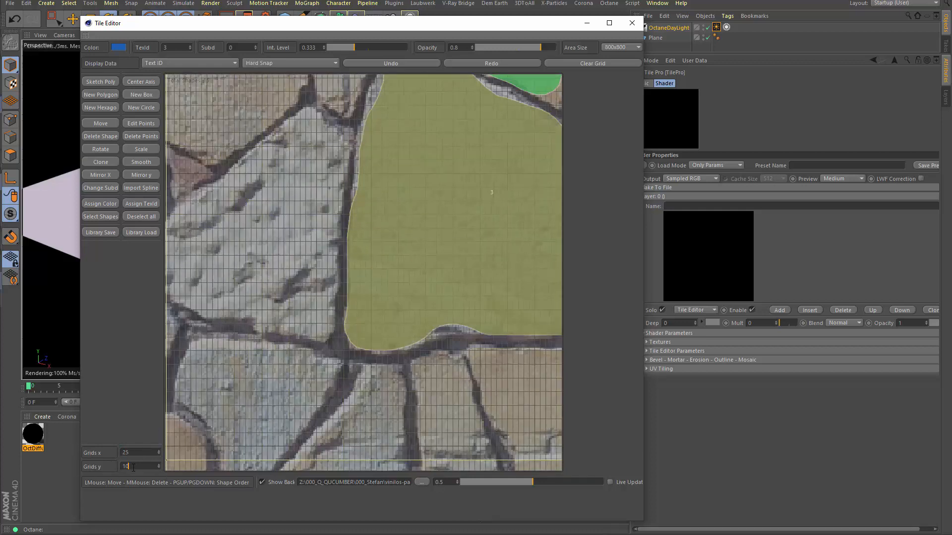
key(Return)
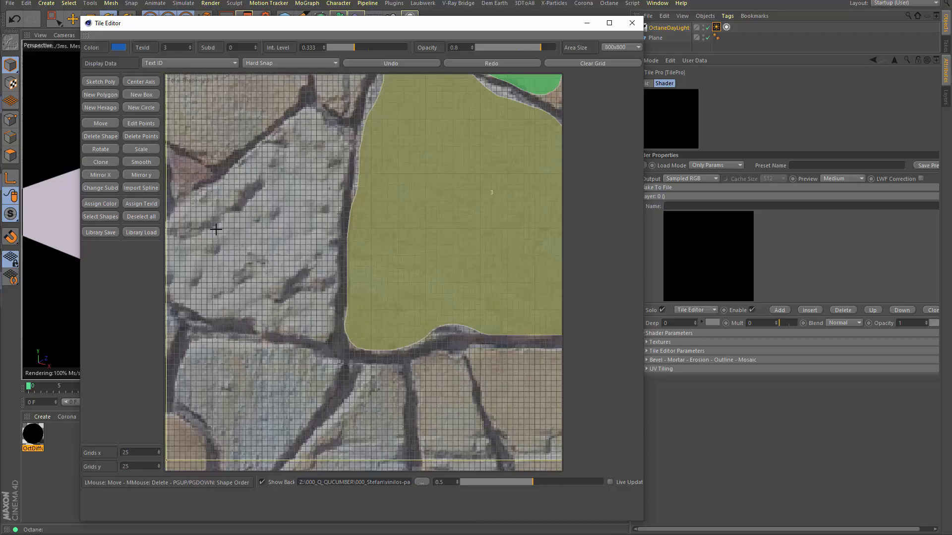
scroll(216, 229, down, 5)
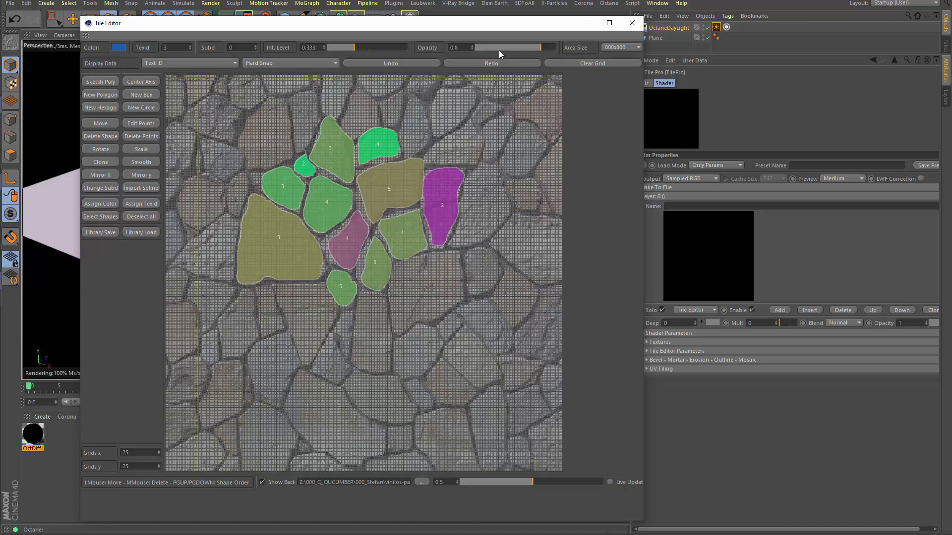
Lower the background image opacity to 0.18 and hide the background image.
drag(533, 482, 500, 485)
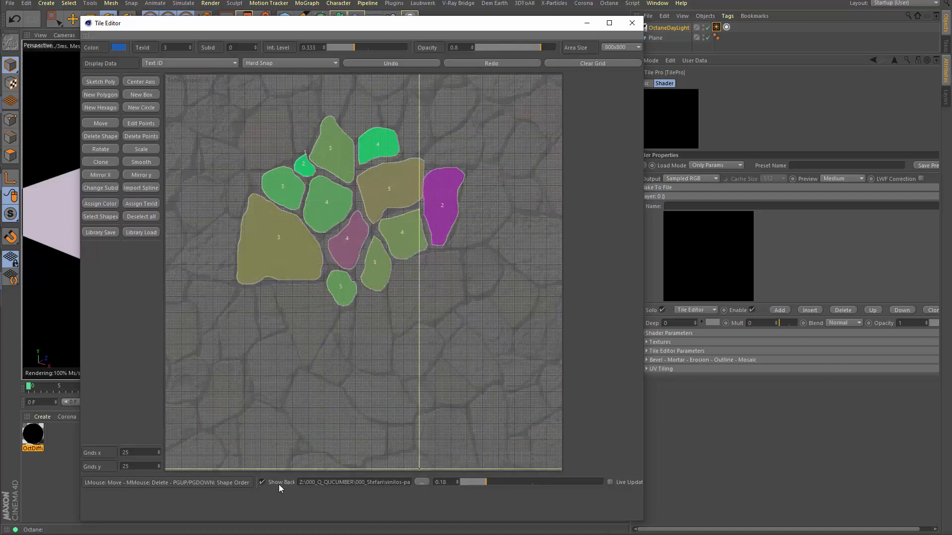
click(262, 482)
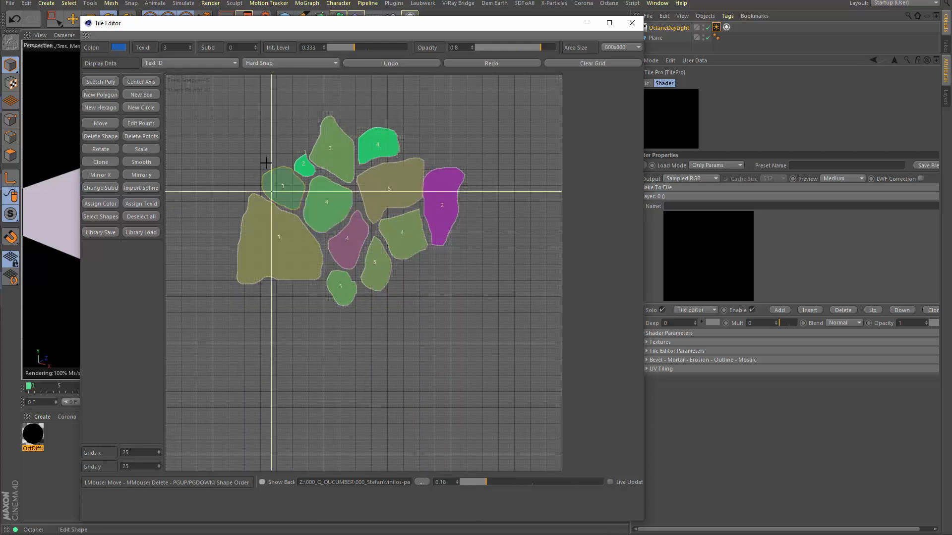
scroll(261, 138, up, 4)
scroll(238, 208, down, 3)
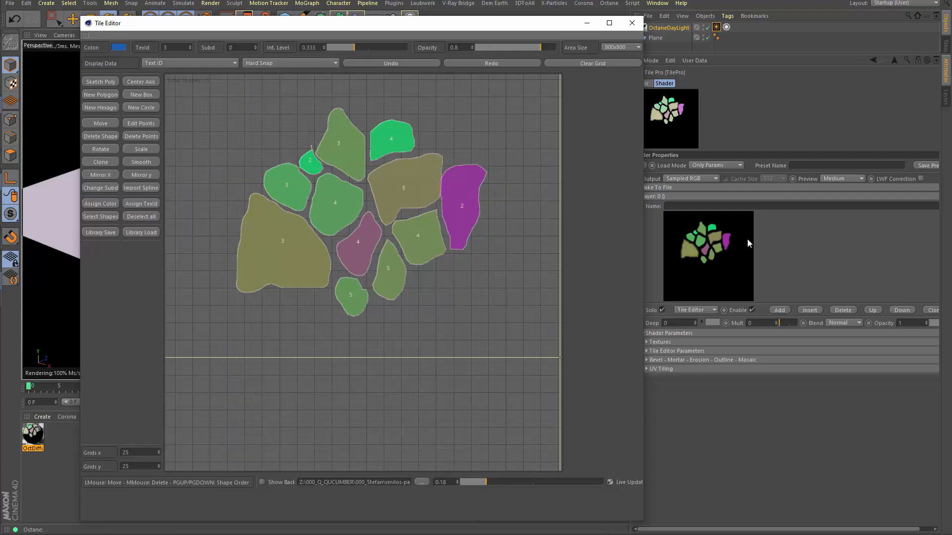
Move the Tile Editor window aside and turn off Live Update.
drag(518, 25, 538, 43)
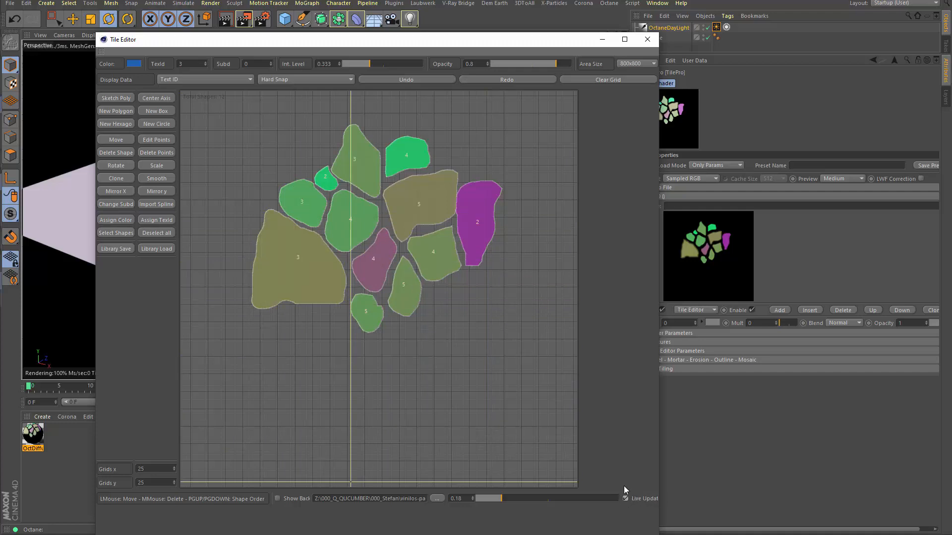
click(626, 499)
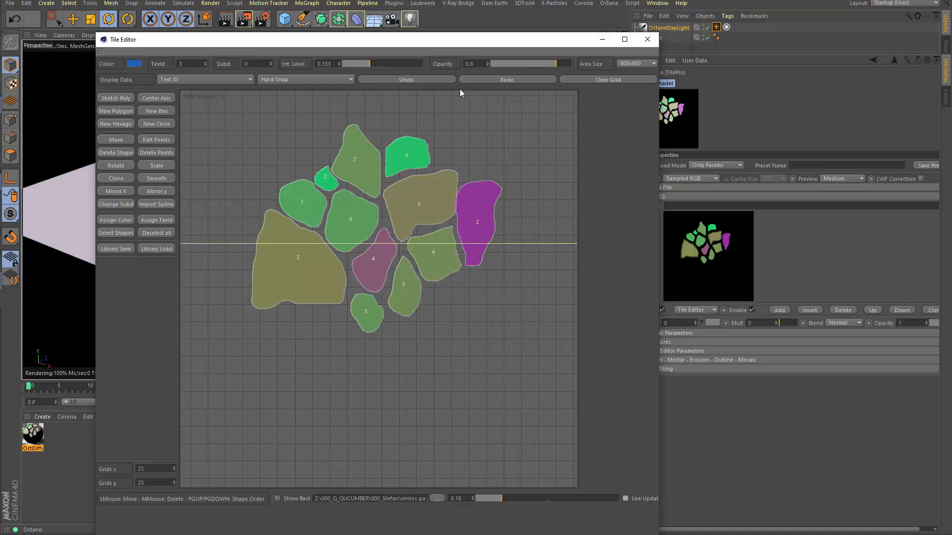
drag(312, 46, 387, 52)
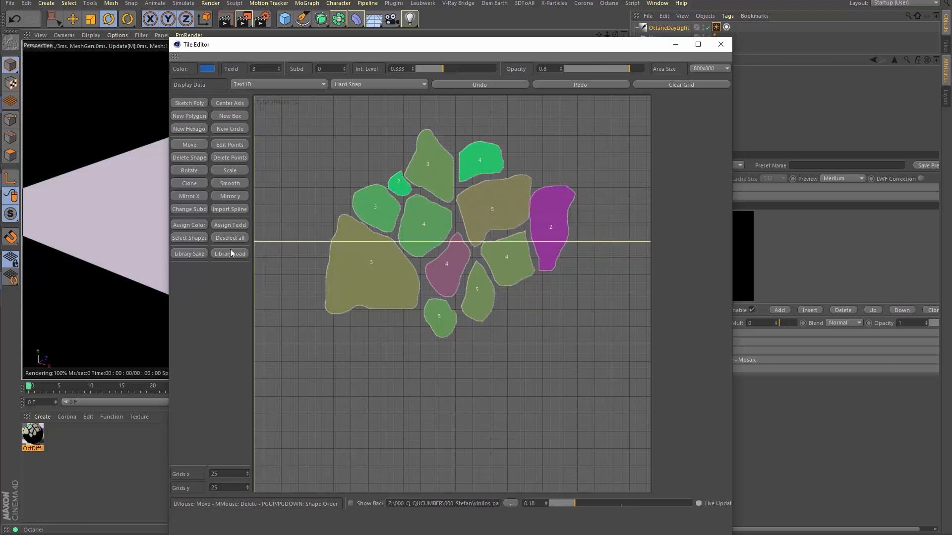
Start the Change Subd tool, set Subd to 1, and leave the tool.
click(197, 209)
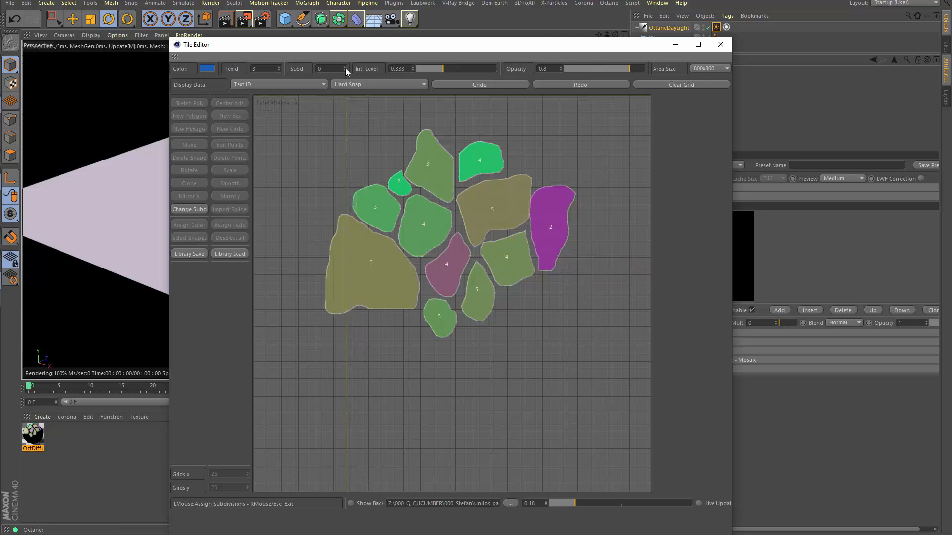
click(183, 210)
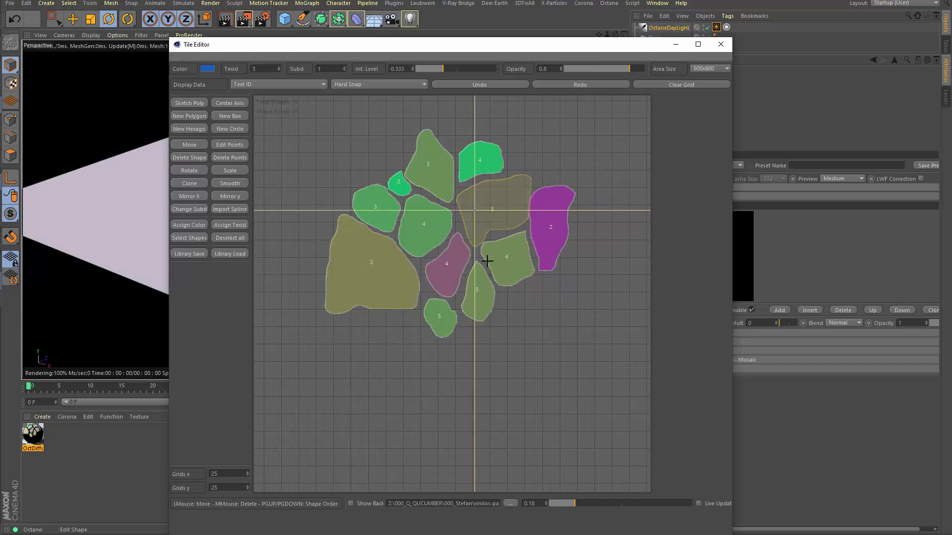
Clone the largest stone across the left and top edges of the tile area, and the central green stone across the bottom edge.
click(190, 183)
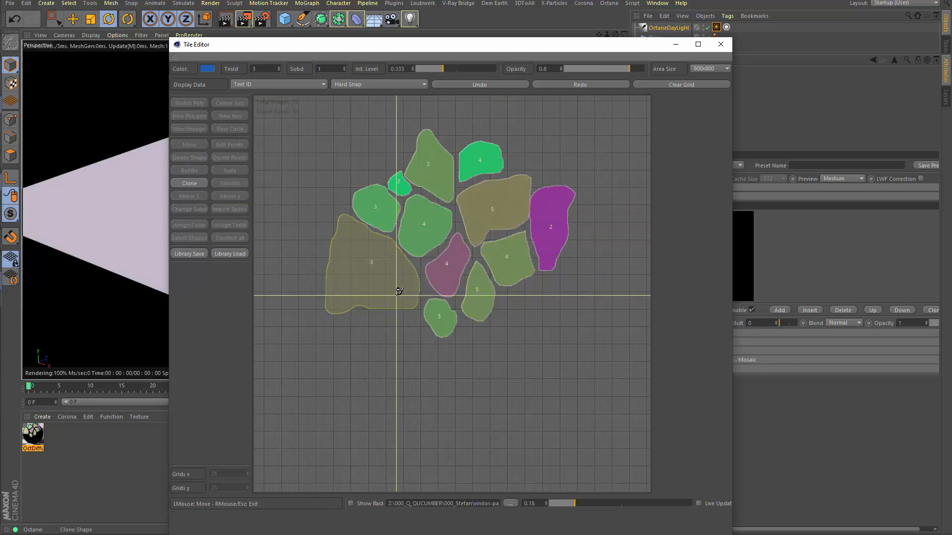
mouse_move(399, 291)
mouse_down()
mouse_move(278, 374)
mouse_move(263, 404)
mouse_move(276, 410)
mouse_up()
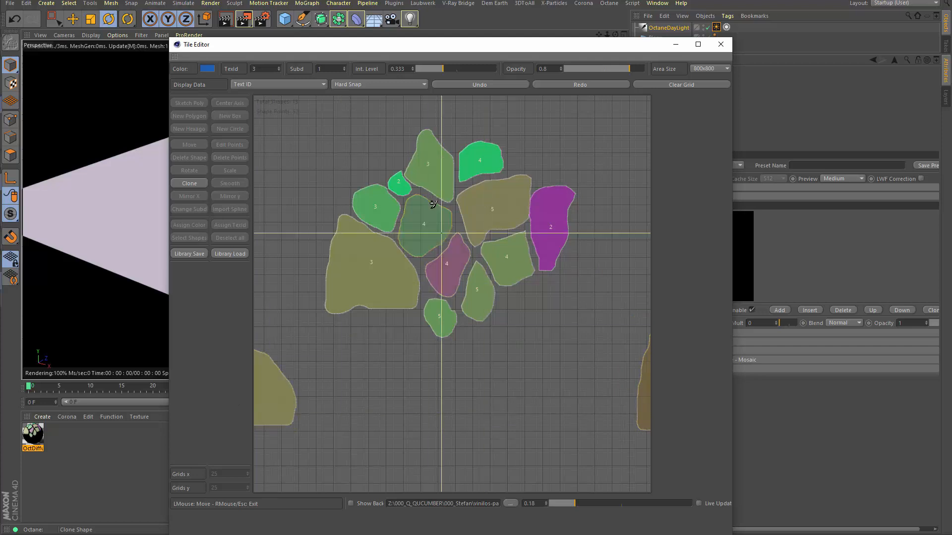
mouse_move(432, 205)
mouse_down()
mouse_move(419, 213)
mouse_move(422, 491)
mouse_move(364, 503)
mouse_up()
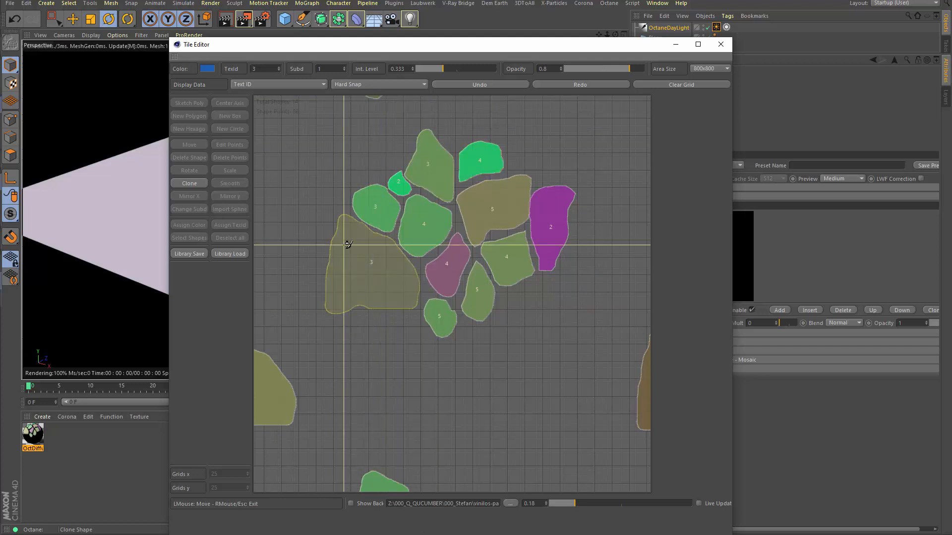
mouse_move(395, 290)
mouse_down()
mouse_move(595, 168)
mouse_move(560, 133)
mouse_move(616, 183)
mouse_up()
Examine how the cloned largest stone continues across the right edge of the tile area.
scroll(440, 345, down, 1)
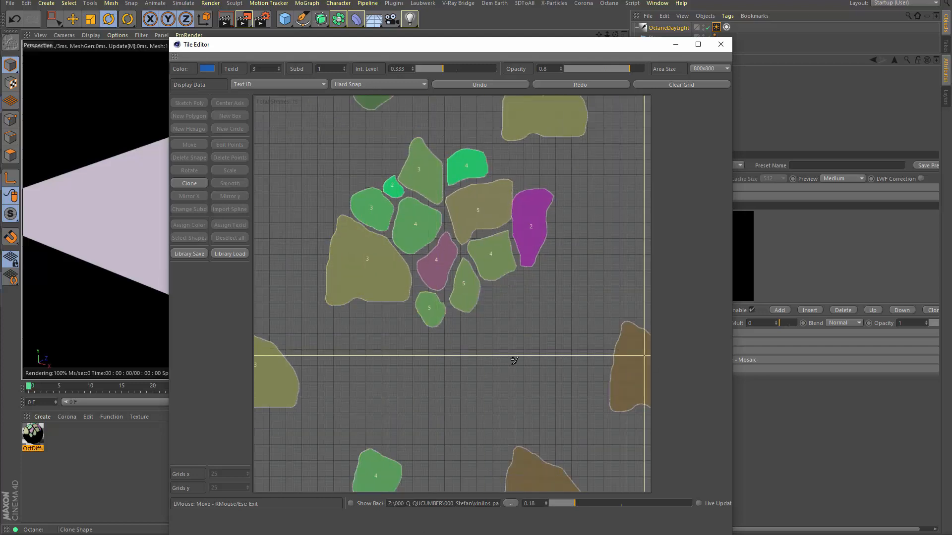
scroll(627, 370, up, 6)
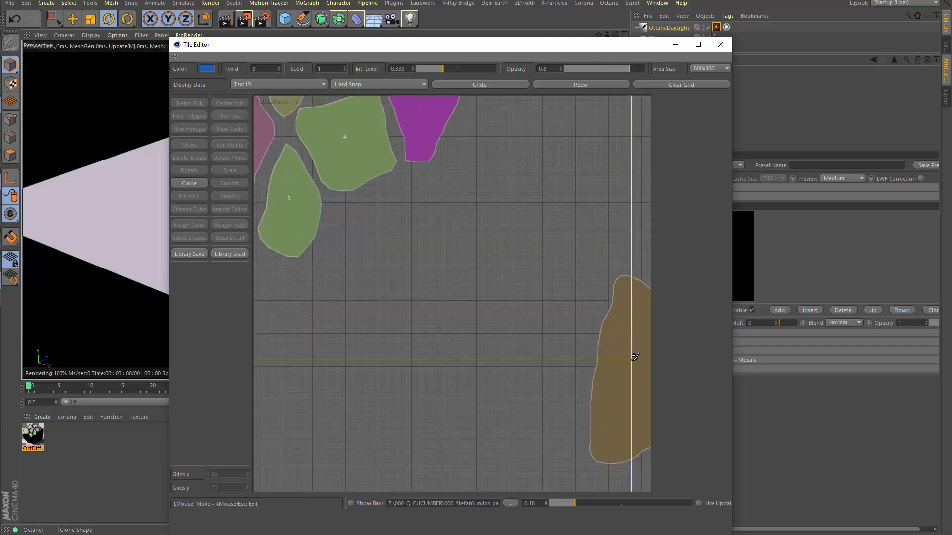
key(Right)
key(Right)
key(Right)
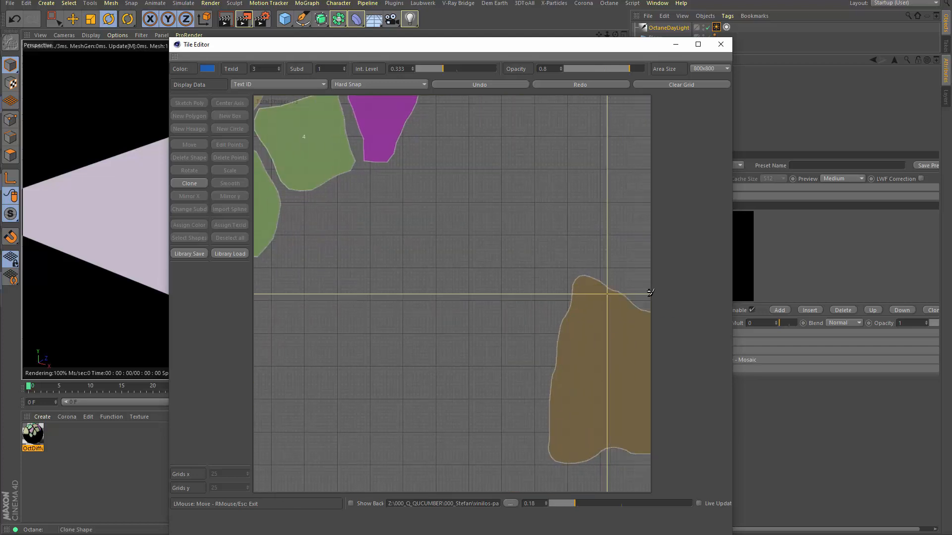
key(Right)
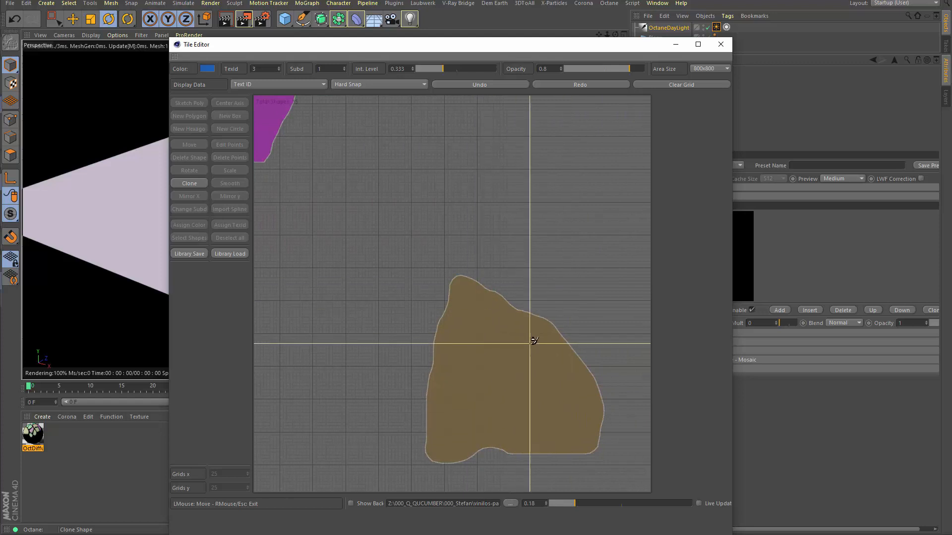
scroll(534, 340, down, 5)
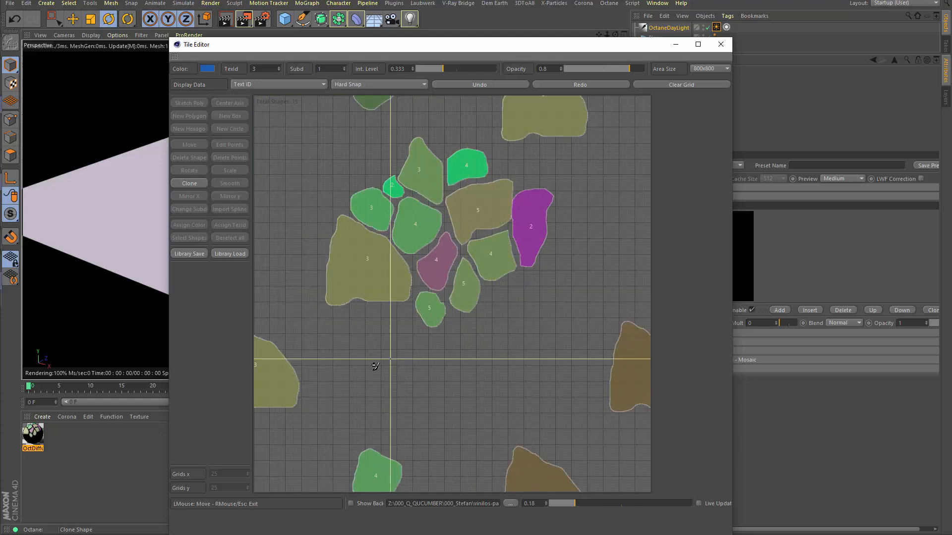
Inspect the largest stone and its neighbouring shapes up close, and return to the overview of the whole layout.
scroll(384, 314, up, 3)
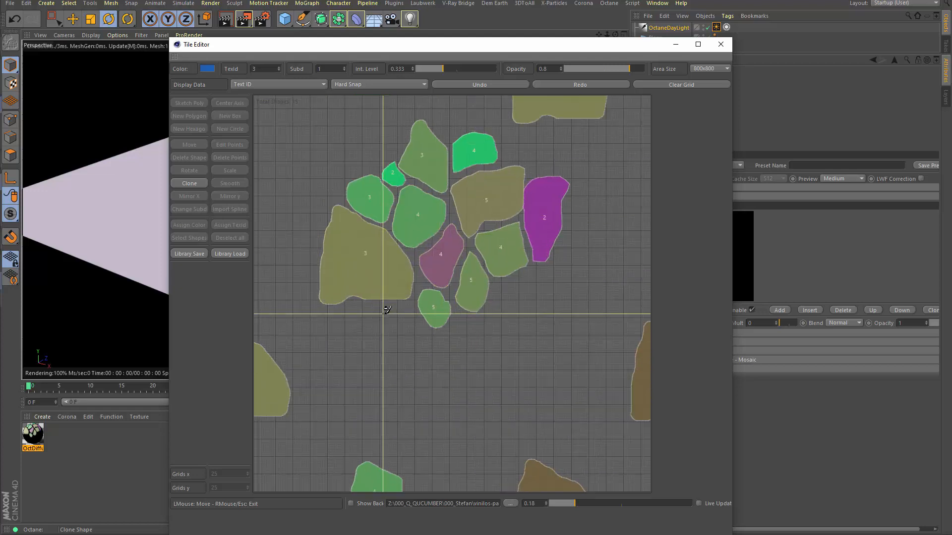
scroll(386, 310, up, 2)
key(Up)
key(Up)
key(Up)
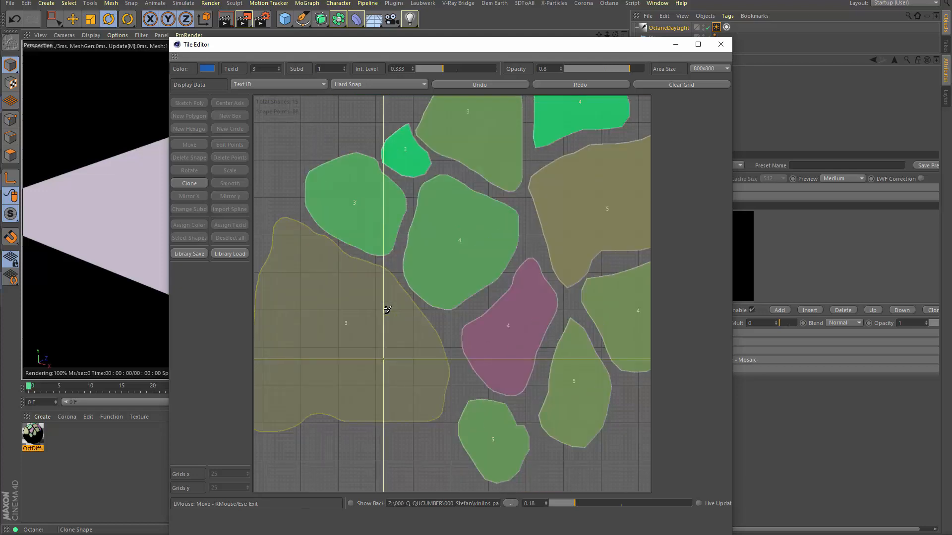
key(Left)
key(Left)
key(Left)
key(Left)
key(Left)
key(Left)
scroll(385, 311, down, 5)
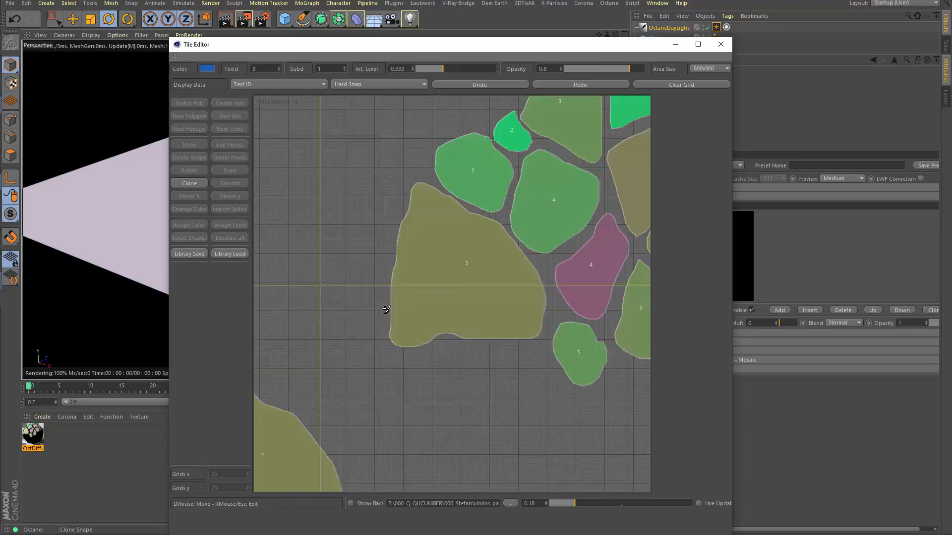
scroll(427, 311, up, 1)
scroll(427, 311, up, 2)
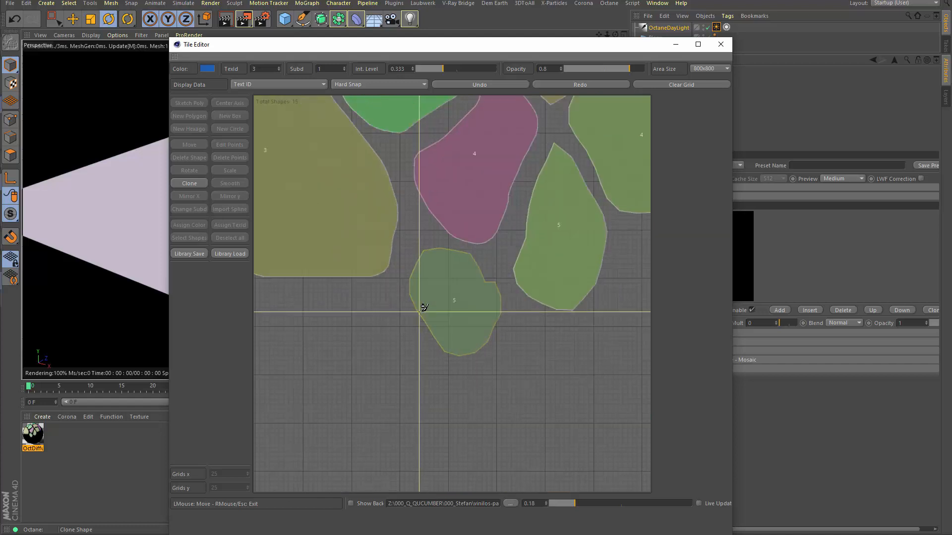
scroll(427, 311, down, 3)
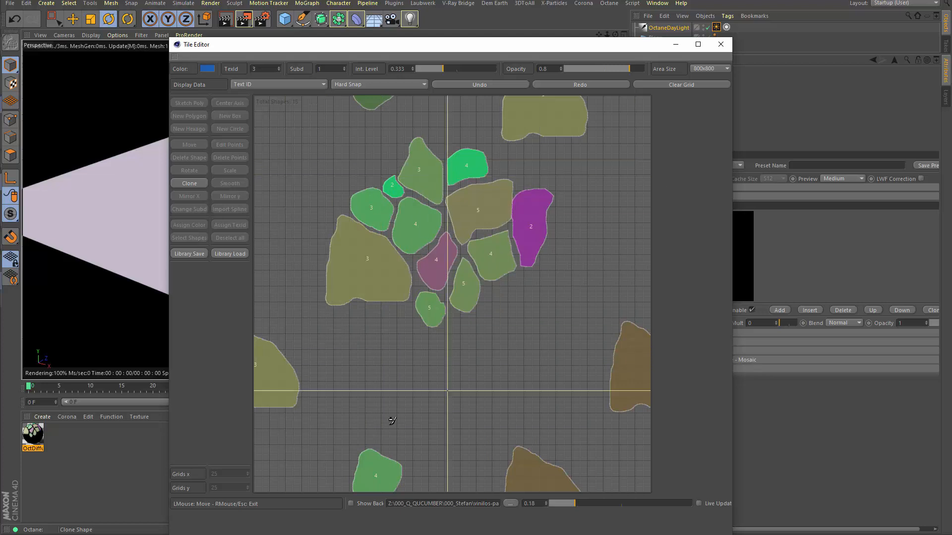
End the Clone tool and move the Tile Editor window down to uncover the Octane render window.
click(189, 183)
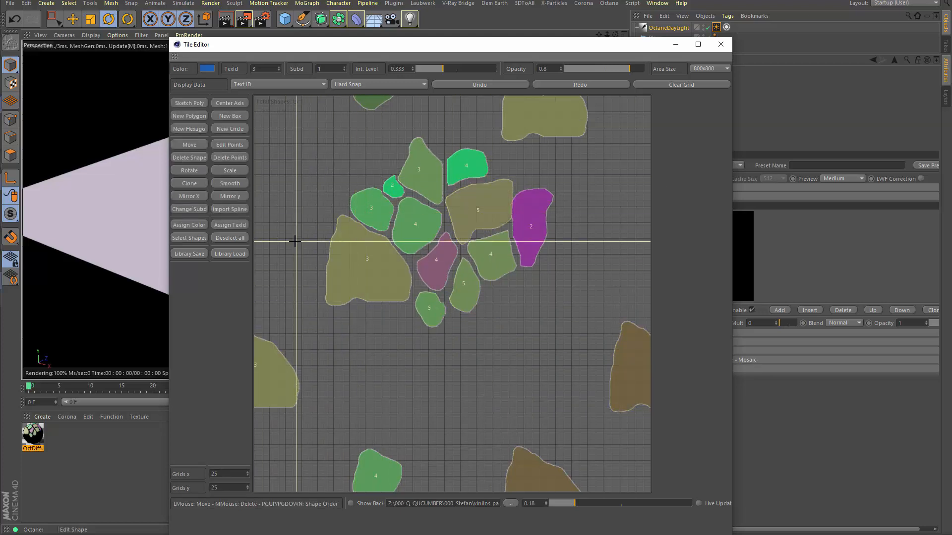
drag(555, 48, 529, 142)
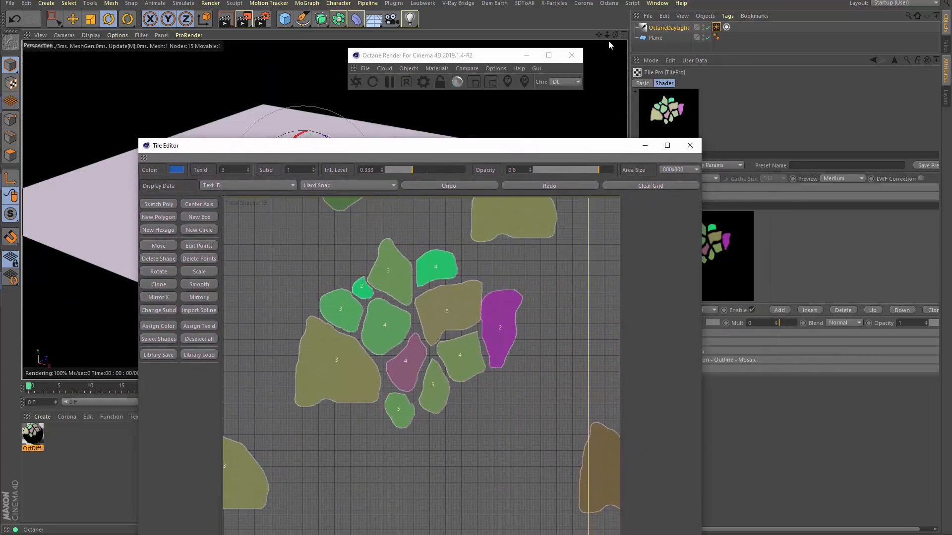
Draw a closed, curved Bezier spline with the Pen in the Top view beside the plane, and select the spline object.
click(623, 34)
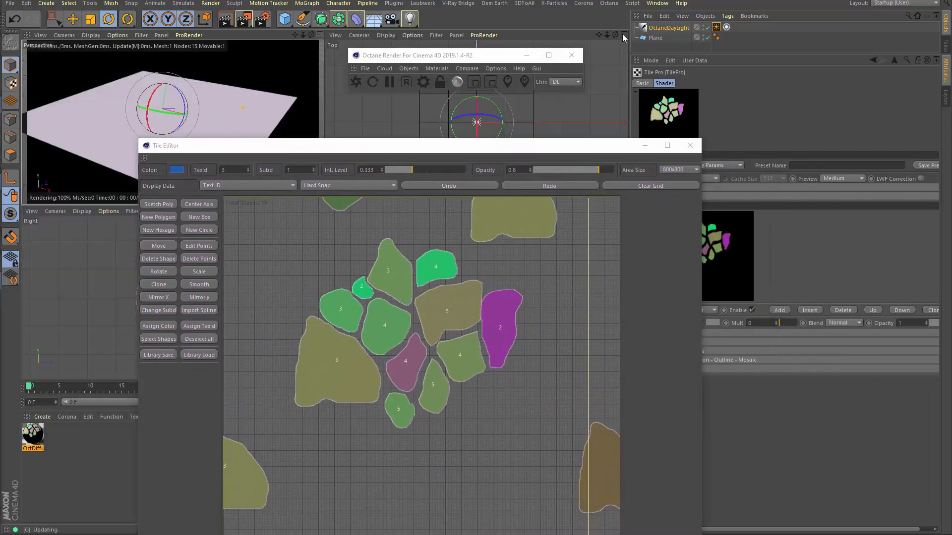
drag(452, 50, 305, 49)
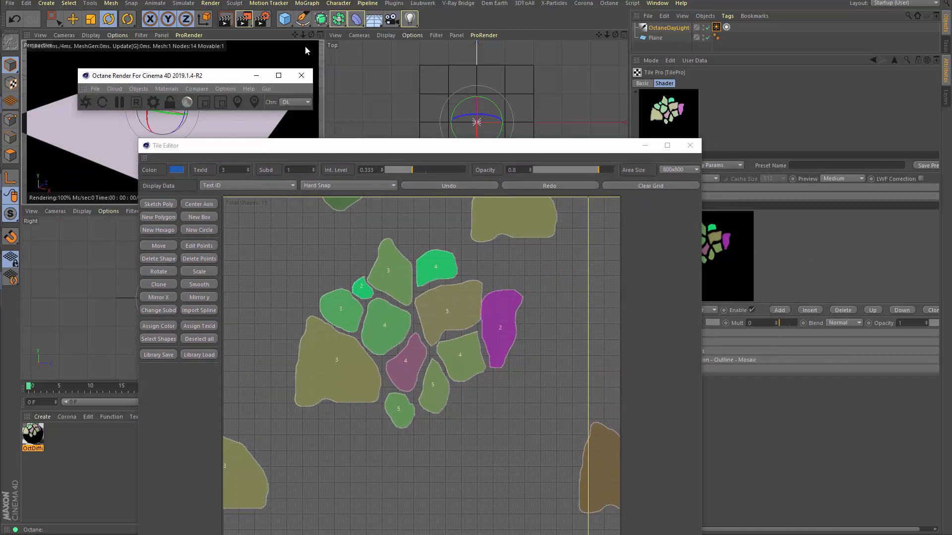
click(308, 22)
click(378, 70)
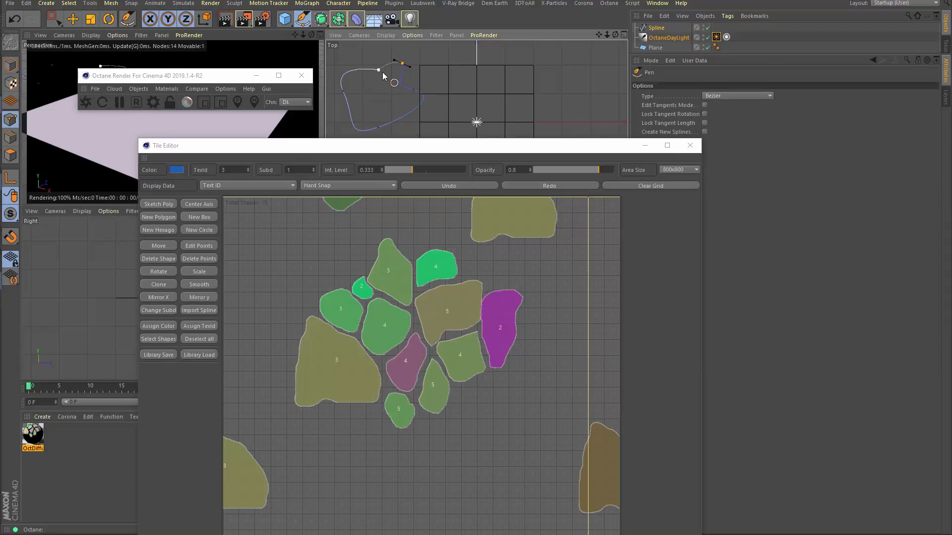
click(665, 28)
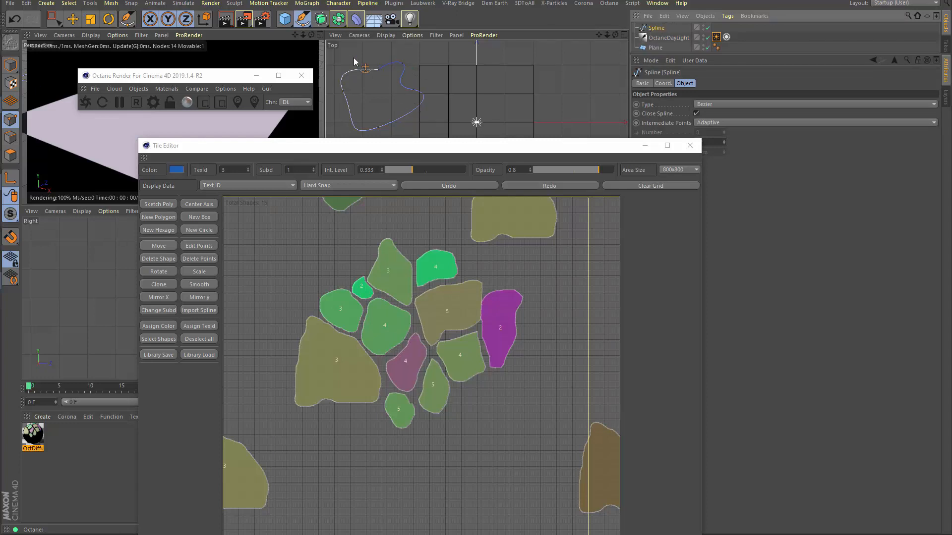
Import the spline as a blue shape in the upper-left area of the tile layout and rotate it about half a turn.
click(192, 311)
drag(255, 230, 328, 309)
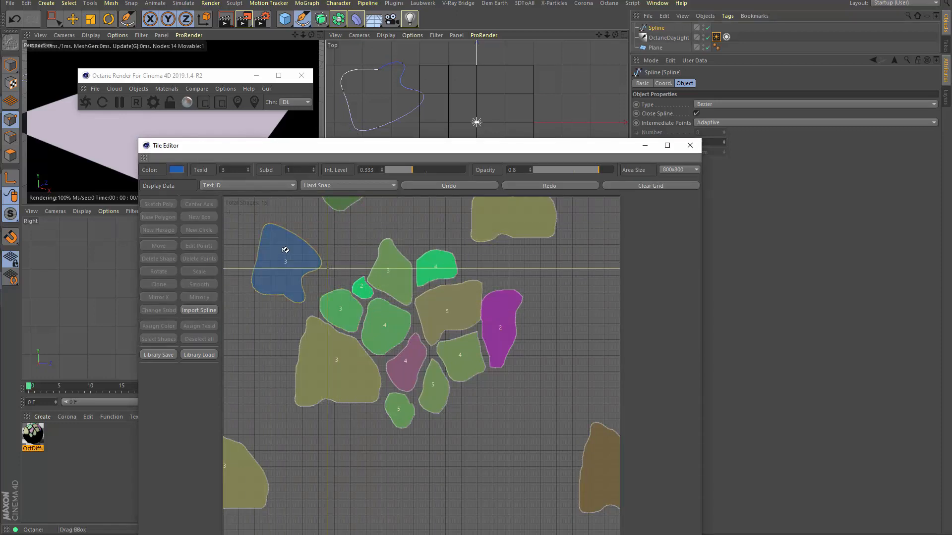
click(196, 311)
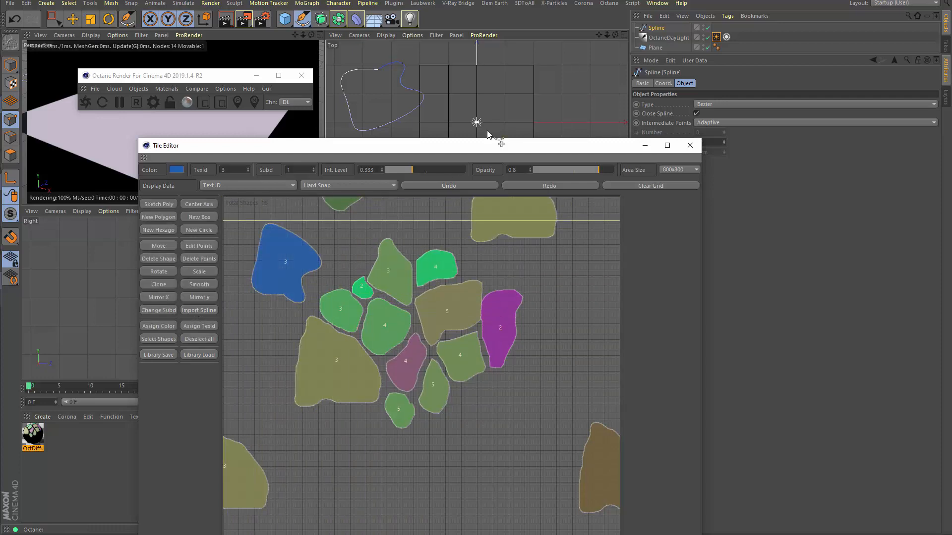
click(158, 272)
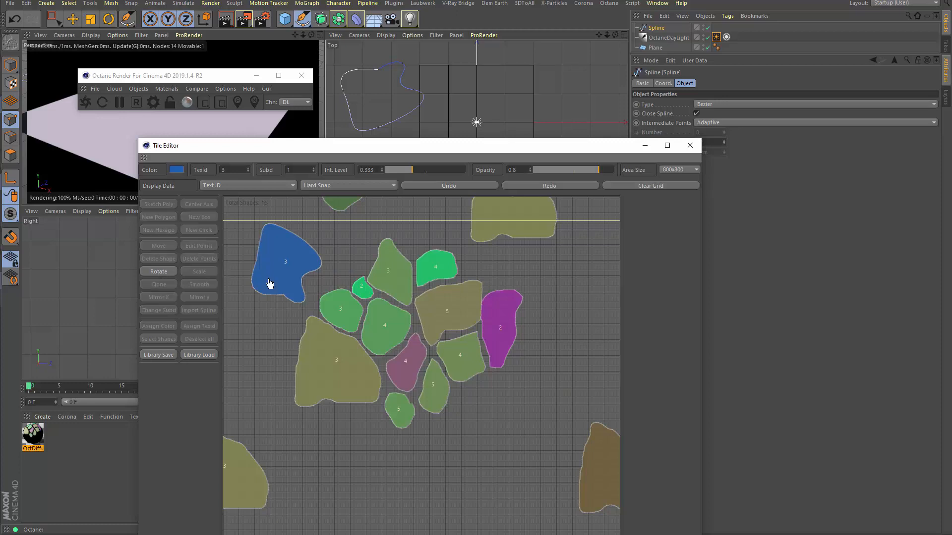
mouse_move(346, 252)
mouse_down()
mouse_move(320, 230)
mouse_move(333, 245)
mouse_up()
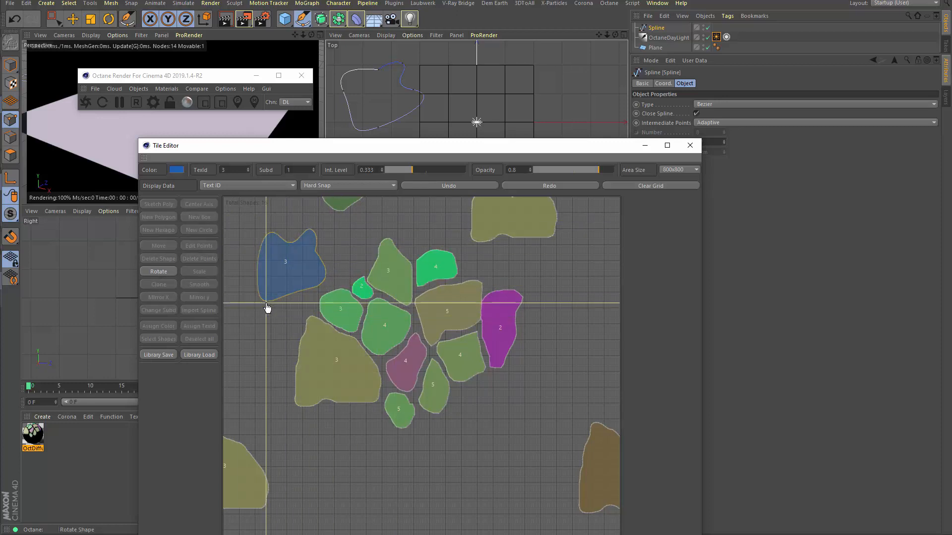
click(149, 272)
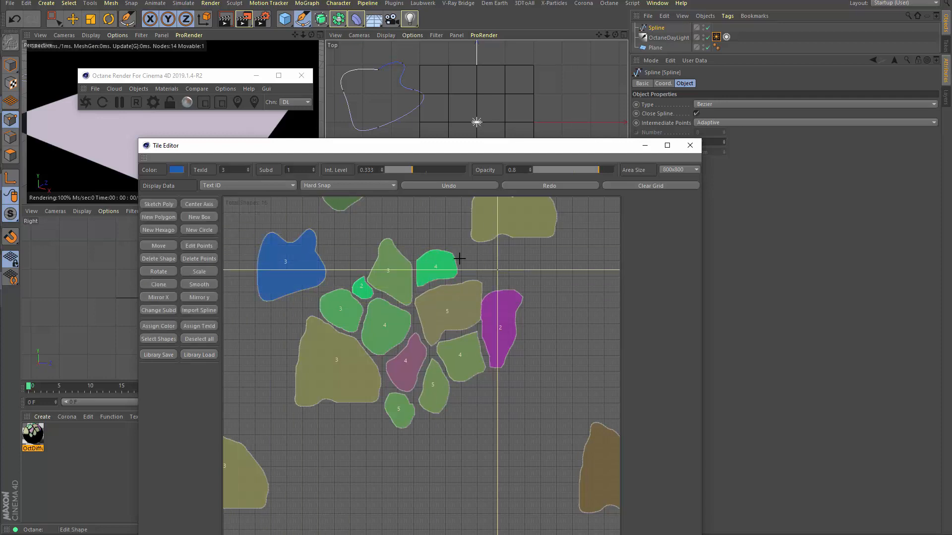
Import the spline again as a larger shape in the empty area below the stone cluster.
click(198, 310)
drag(338, 465, 426, 534)
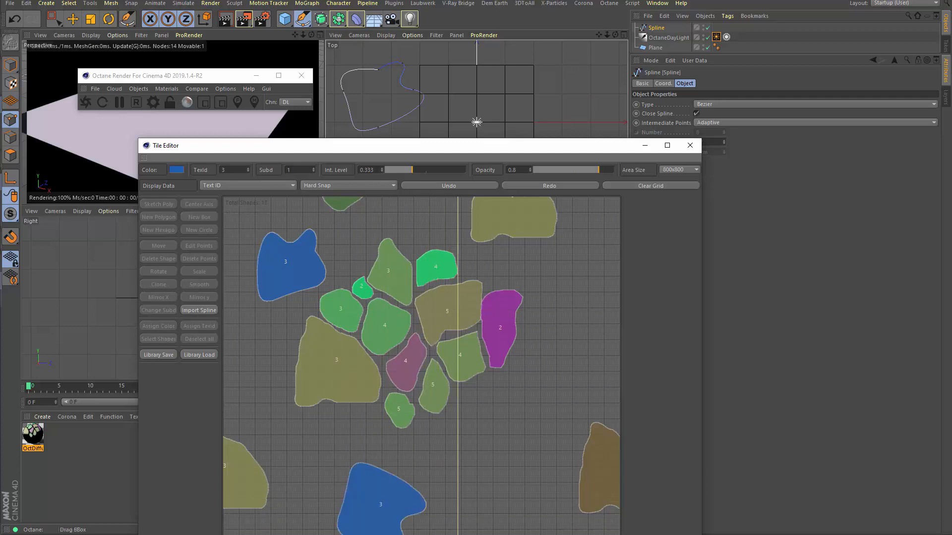
click(202, 311)
click(199, 216)
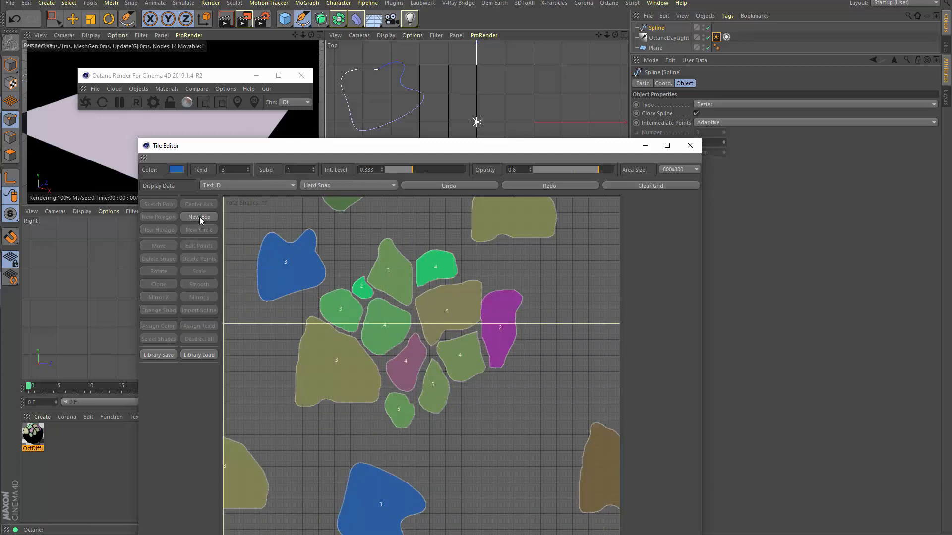
click(192, 219)
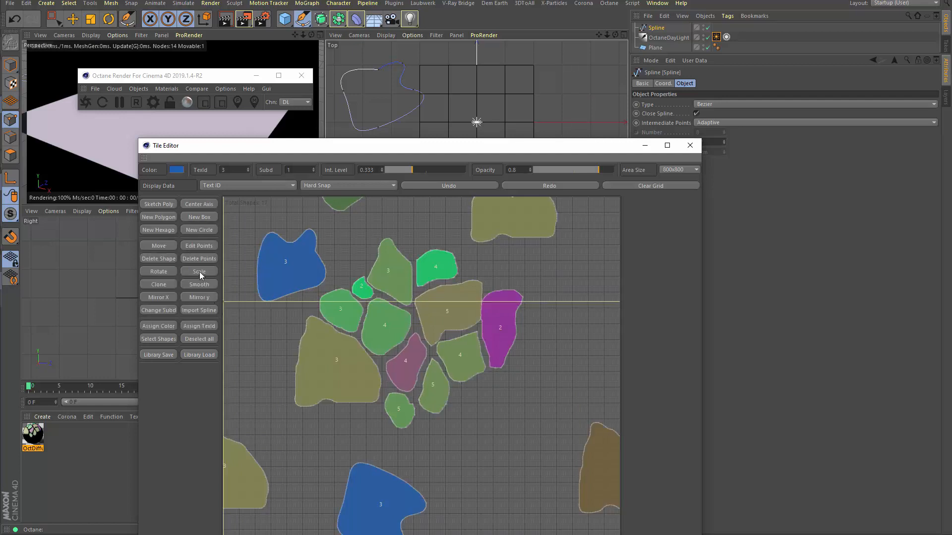
Import a third, smaller copy of the spline to the lower right of the stone cluster and end the import tool.
click(200, 312)
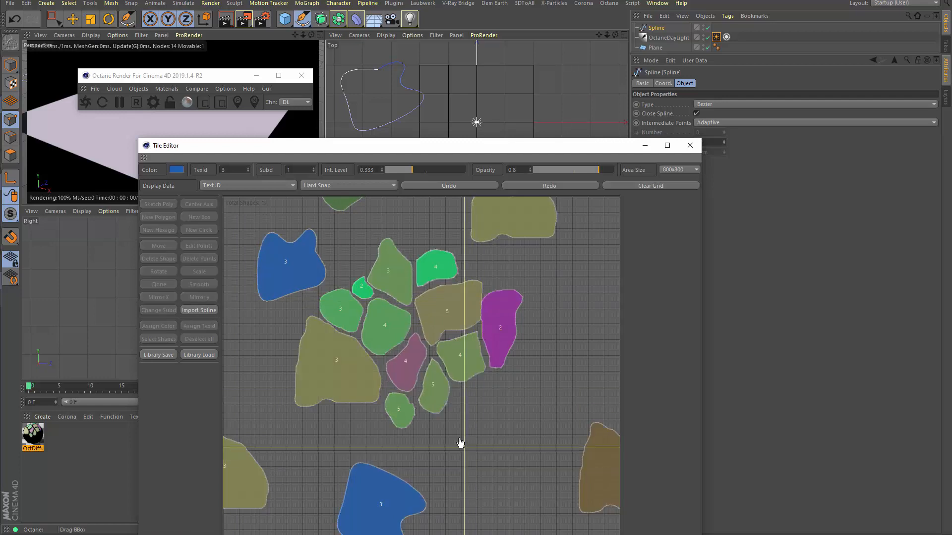
drag(456, 432, 539, 519)
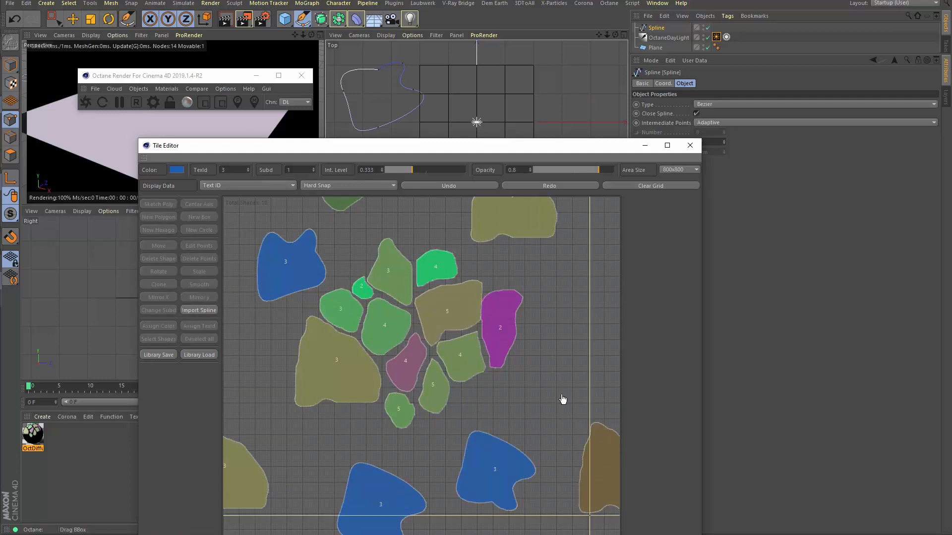
drag(404, 150, 353, 37)
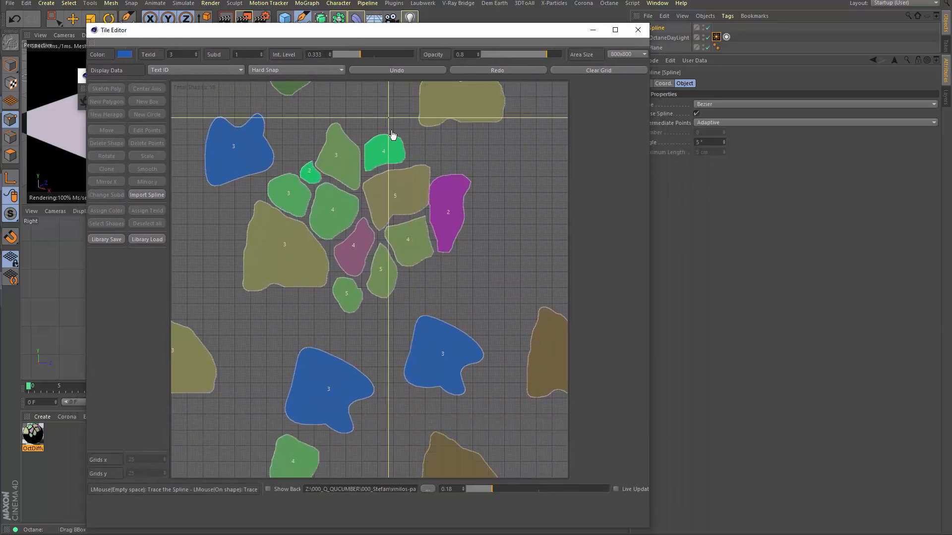
click(153, 195)
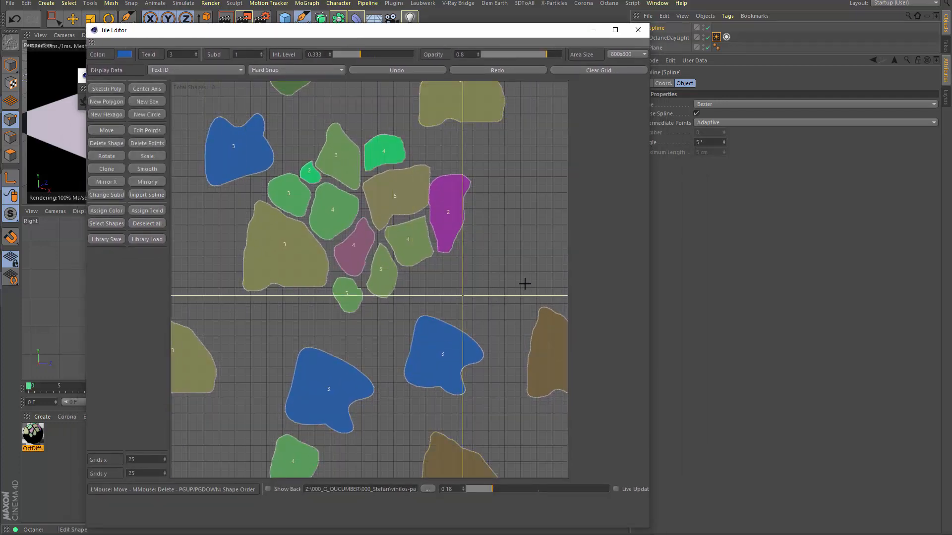
Close the Tile Editor and apply the OctDiffuse material to the Plane.
click(643, 31)
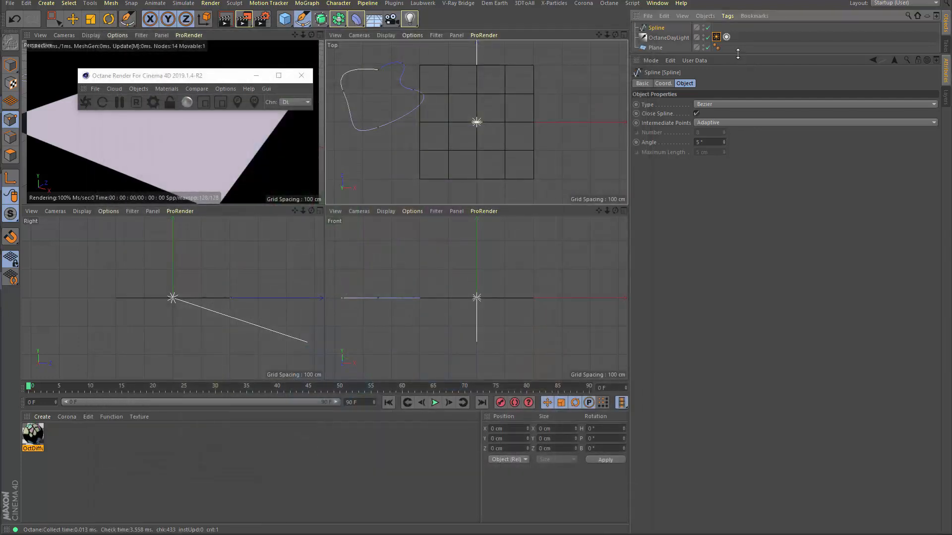
drag(736, 53, 736, 95)
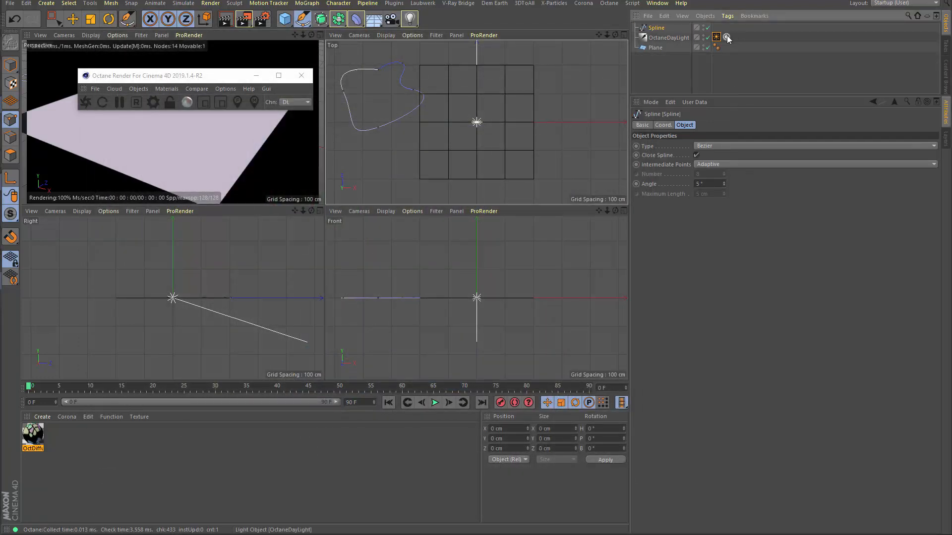
click(32, 434)
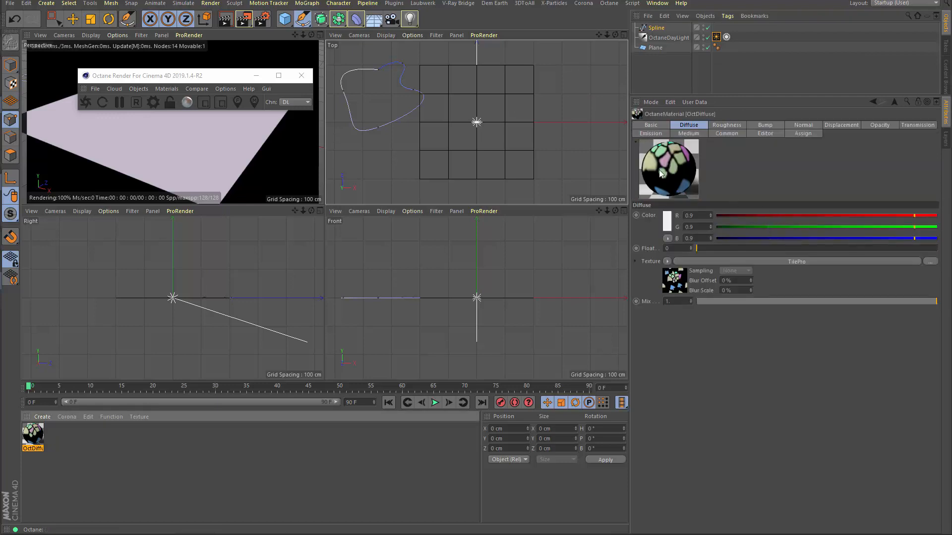
drag(660, 173, 662, 153)
drag(659, 53, 656, 48)
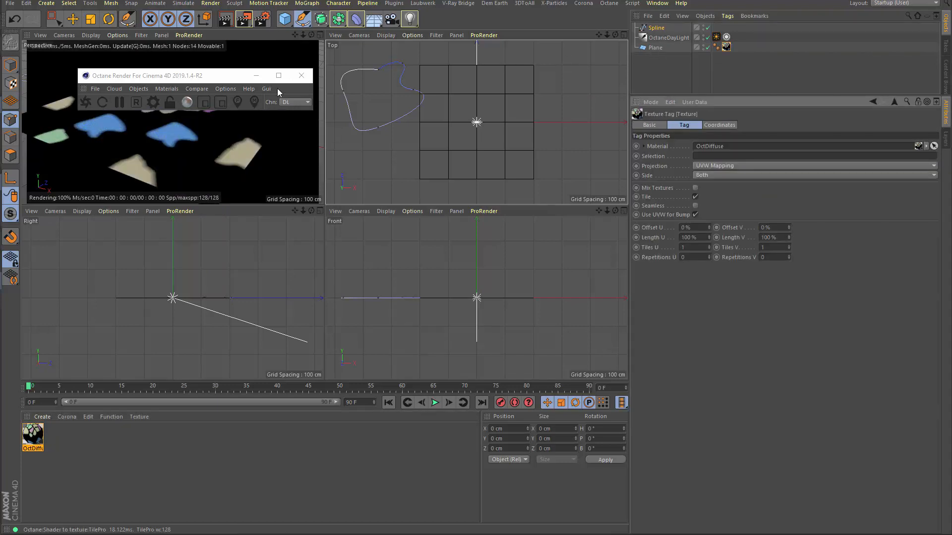
Uncover and maximize the Perspective view, and view the tiled plane from a slightly higher angle.
drag(248, 72, 256, 224)
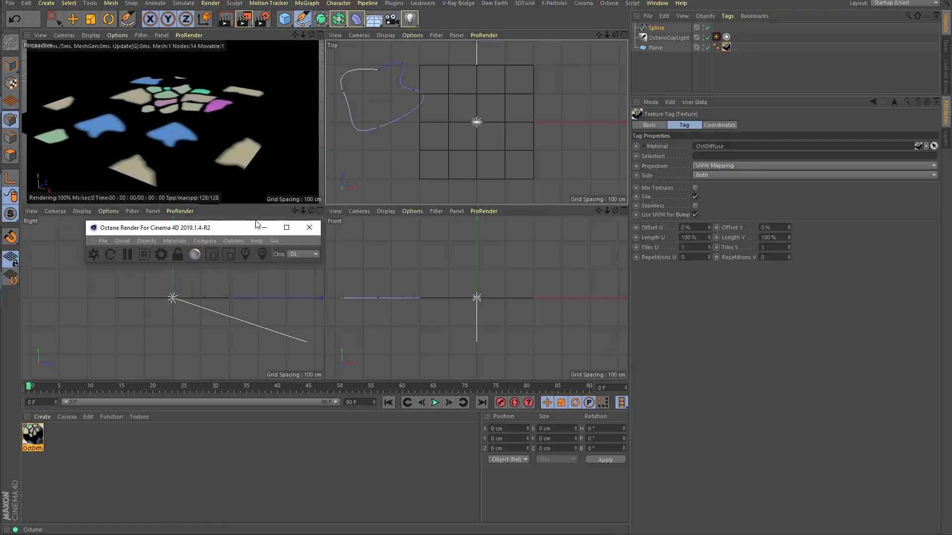
click(321, 35)
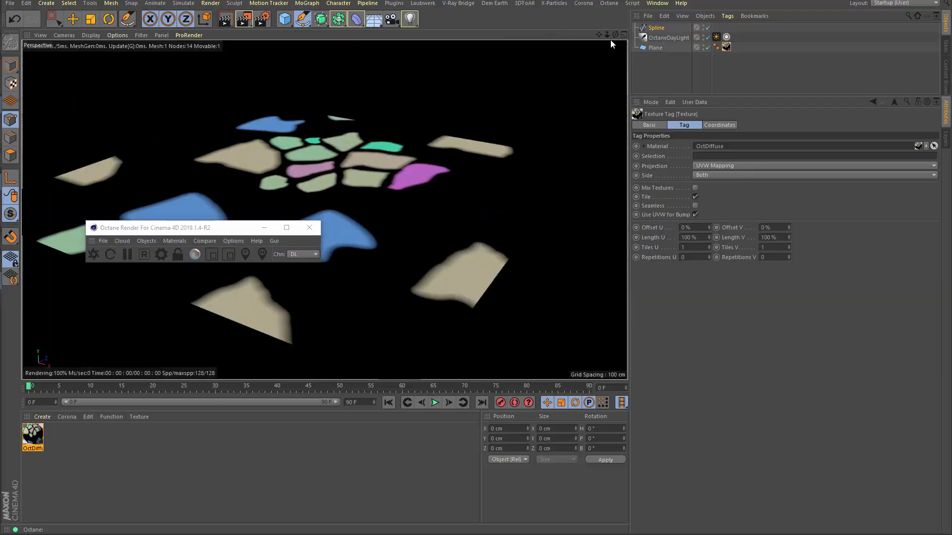
mouse_move(615, 34)
mouse_down()
mouse_move(604, 59)
mouse_move(613, 33)
mouse_move(626, 48)
mouse_up()
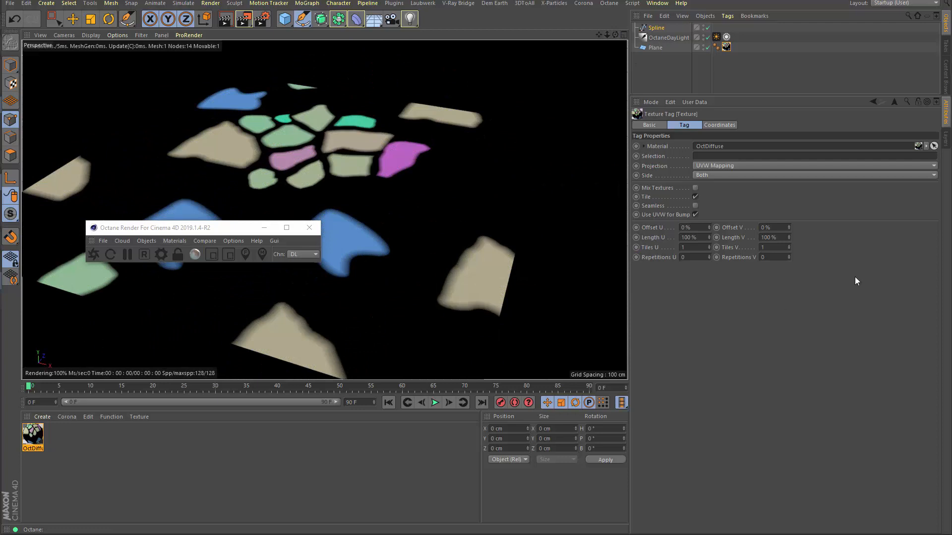
Reopen the Tile Editor from the OctDiffuse material's TilePro texture and place its window beside the rendered plane.
double_click(727, 48)
click(677, 280)
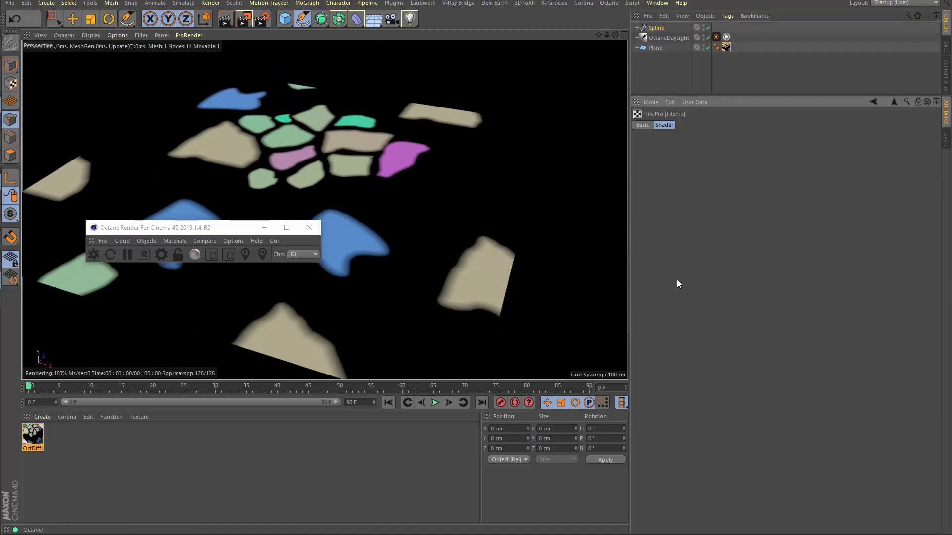
click(713, 269)
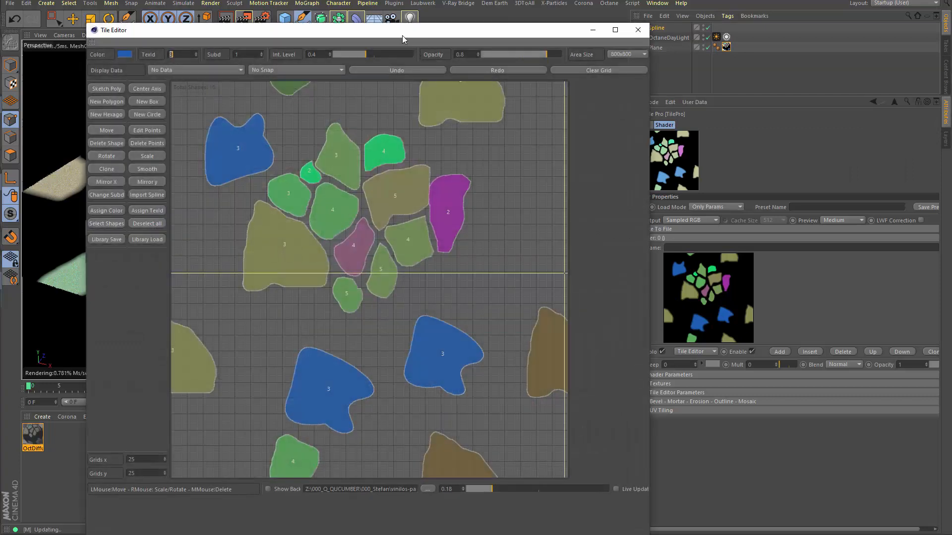
drag(402, 35, 693, 42)
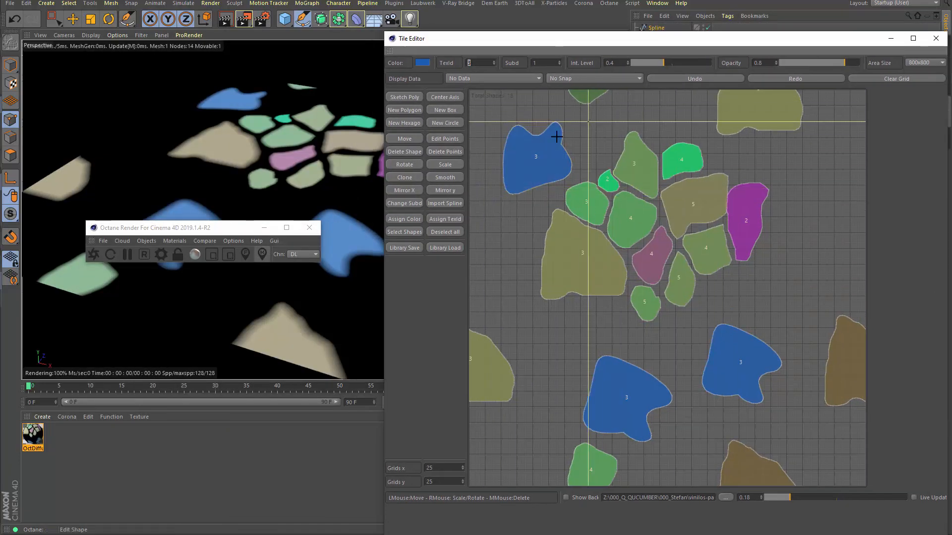
Enable Live Update and clone a blue shape across the left edge and the largest stone across the lower-left corner.
click(404, 178)
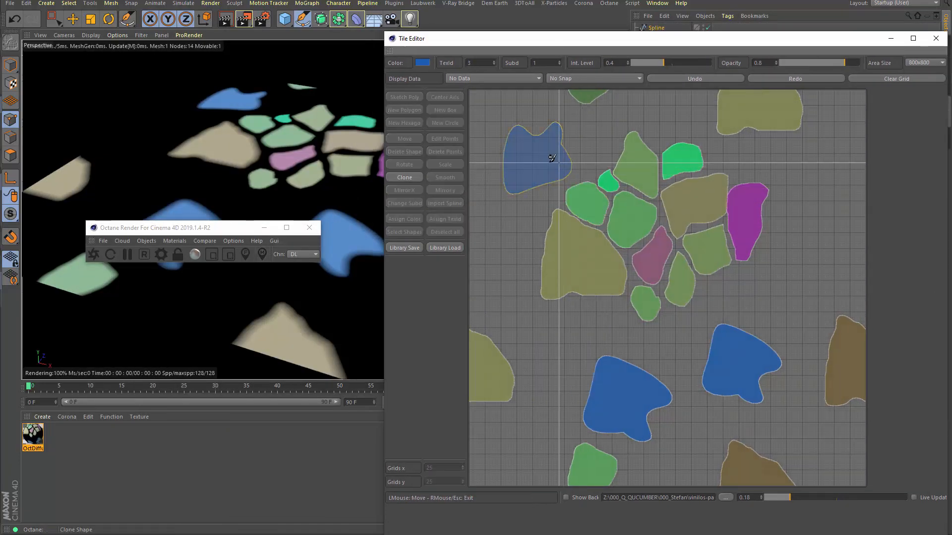
click(915, 499)
mouse_move(584, 260)
mouse_down()
mouse_move(551, 384)
mouse_move(491, 468)
mouse_up()
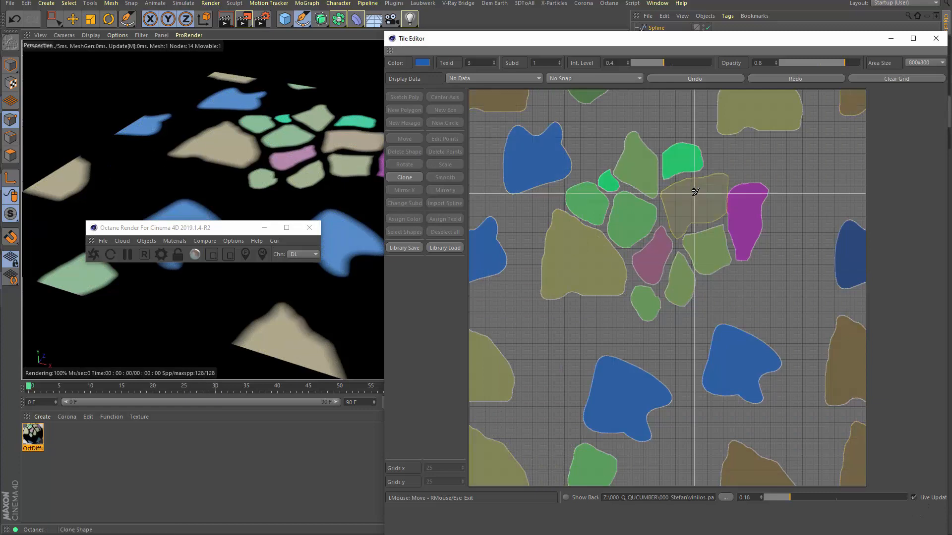
Clone the purple stone below the original and the blue shape across the bottom edge and a corner, and end cloning.
mouse_move(751, 227)
mouse_down()
mouse_move(796, 306)
mouse_move(789, 312)
mouse_up()
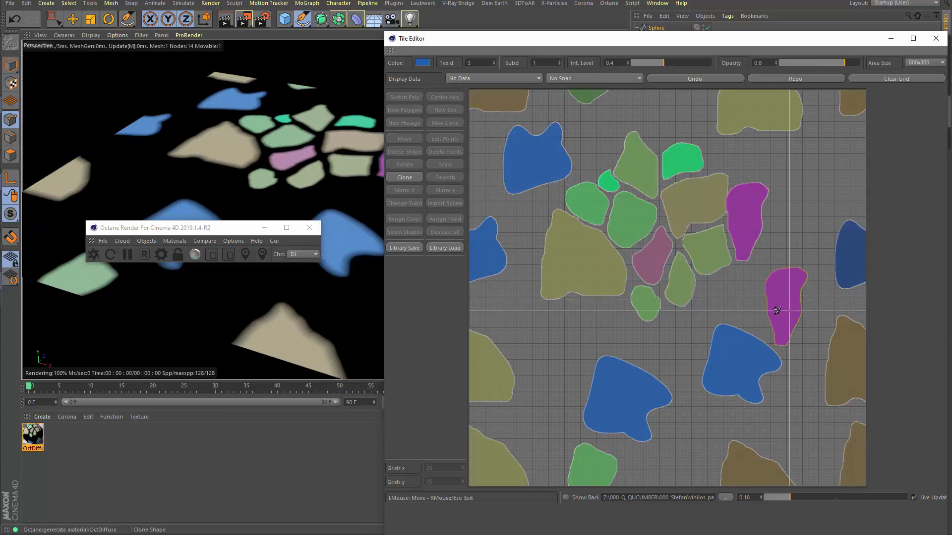
mouse_move(734, 337)
mouse_down()
mouse_move(686, 334)
mouse_move(555, 376)
mouse_move(706, 417)
mouse_move(661, 463)
mouse_move(629, 436)
mouse_move(654, 438)
mouse_up()
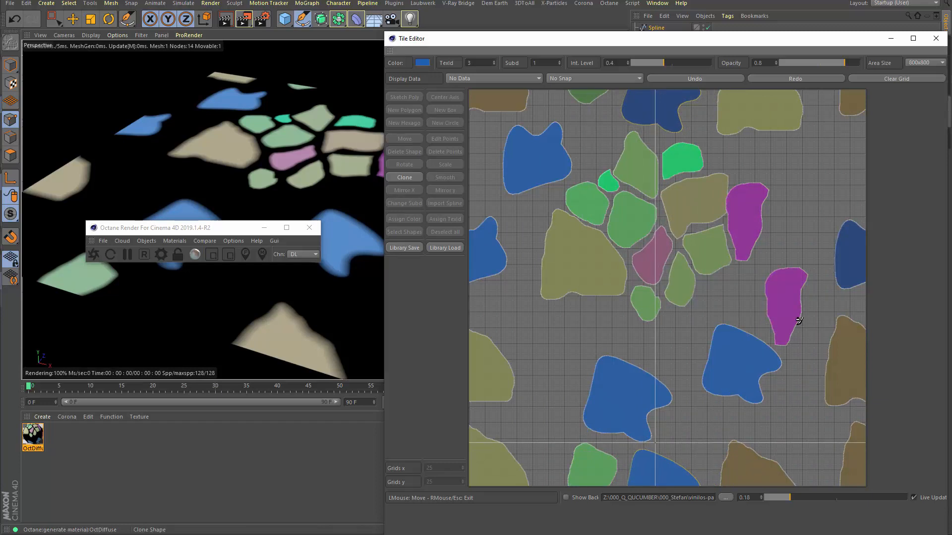
mouse_move(629, 398)
mouse_down()
mouse_move(628, 299)
mouse_move(800, 264)
mouse_move(387, 86)
mouse_up()
click(408, 178)
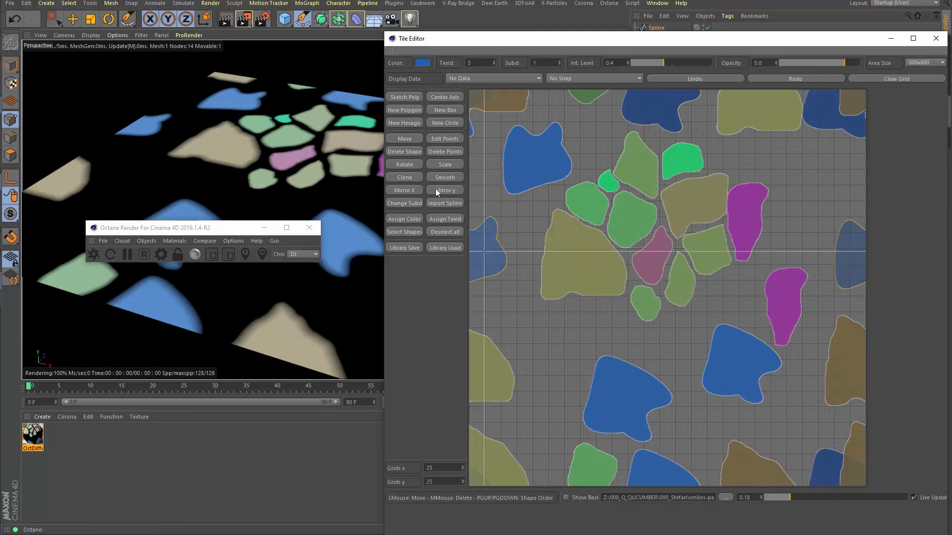
Clone the purple stone into the gap below the largest stone and into the upper-right area of the layout.
click(403, 232)
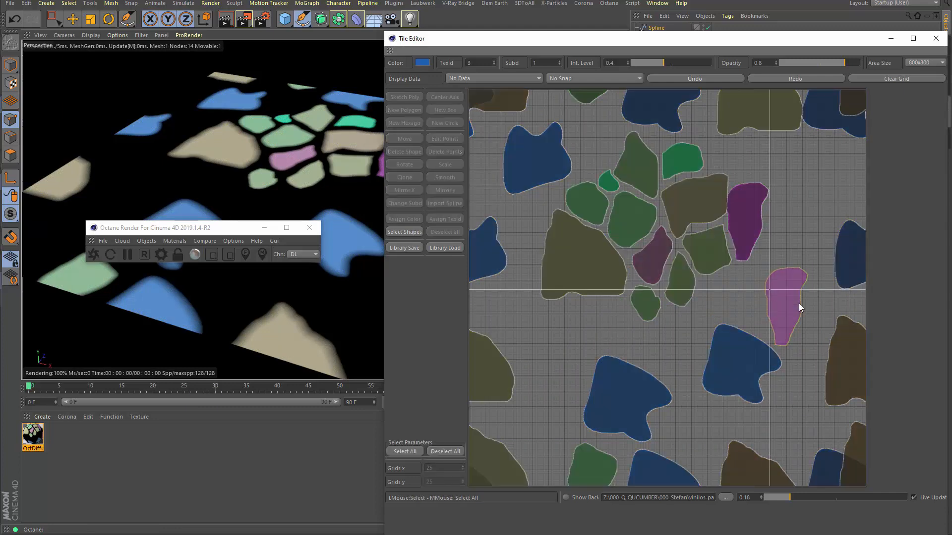
click(400, 234)
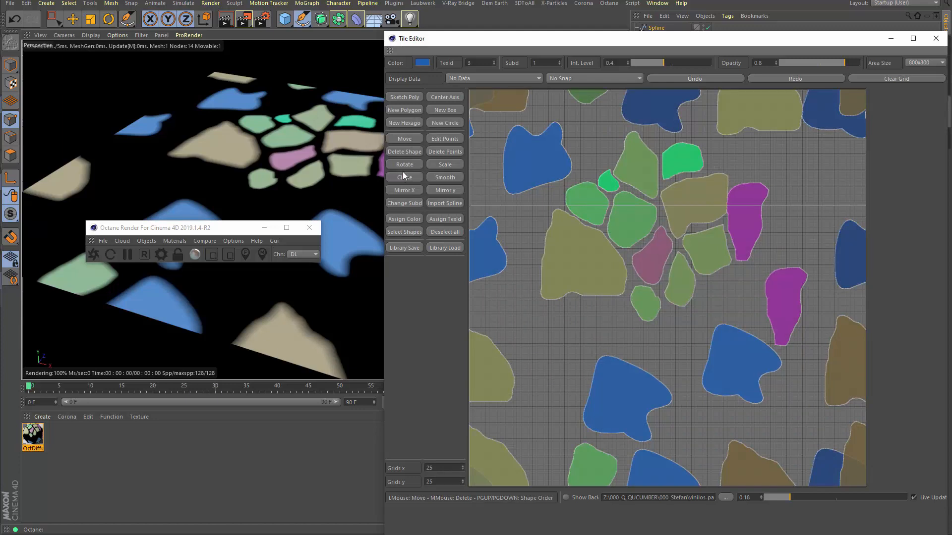
click(403, 176)
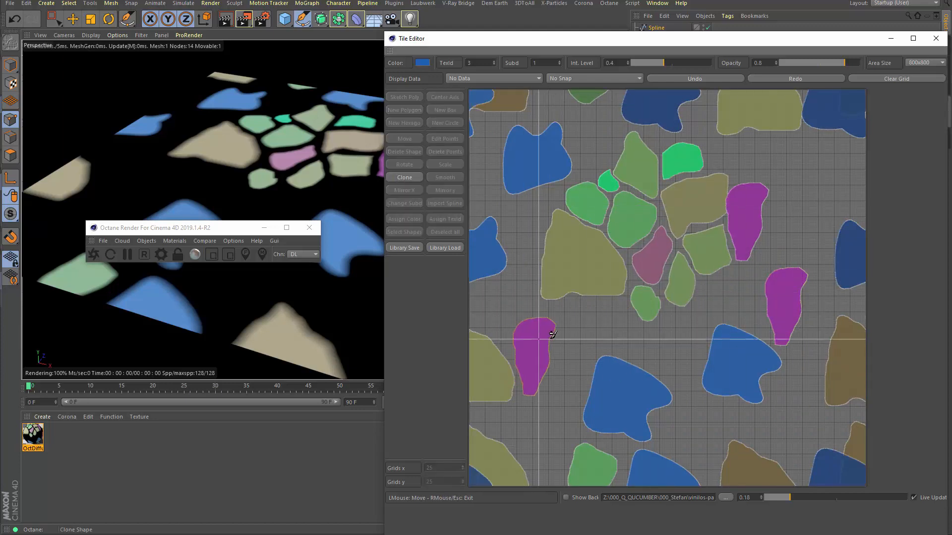
click(576, 336)
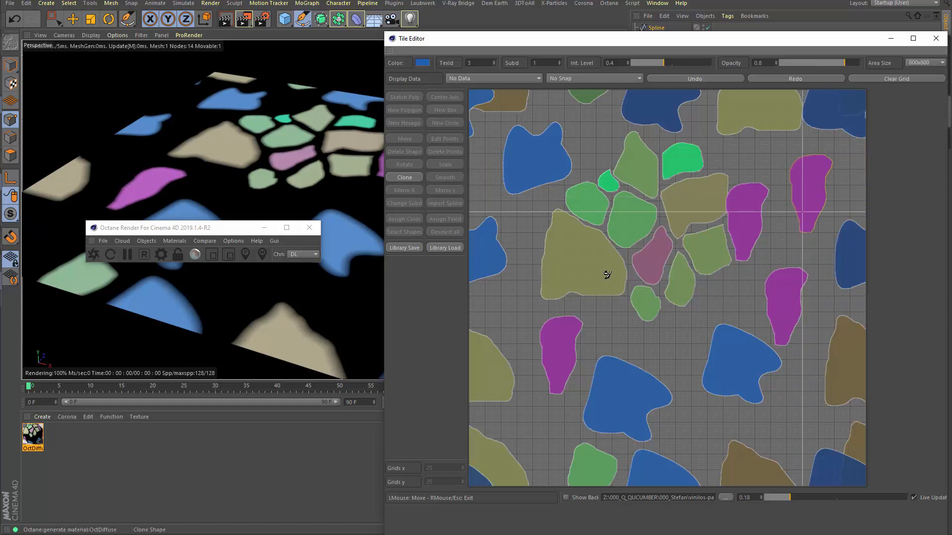
End cloning and rotate the upper-right purple stone counterclockwise so that it lies diagonally.
click(402, 177)
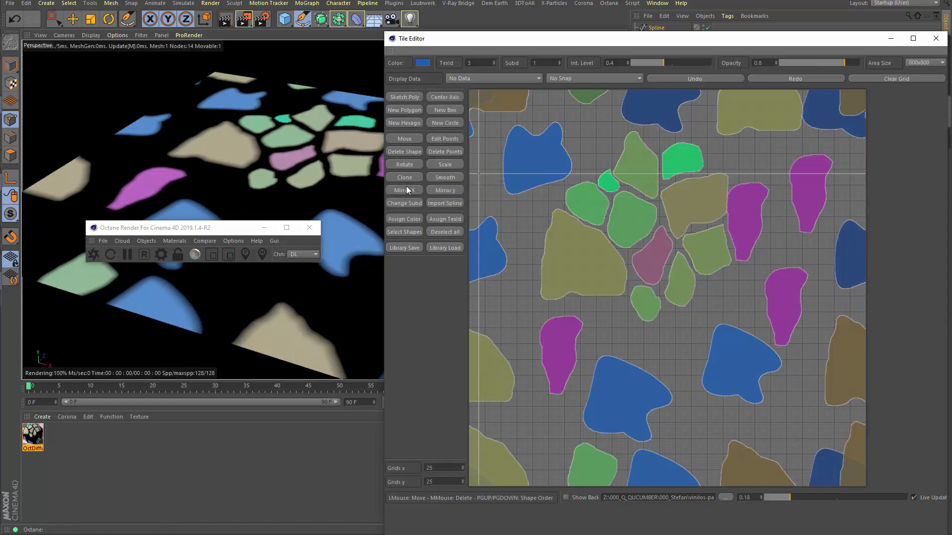
click(396, 165)
drag(811, 200, 780, 152)
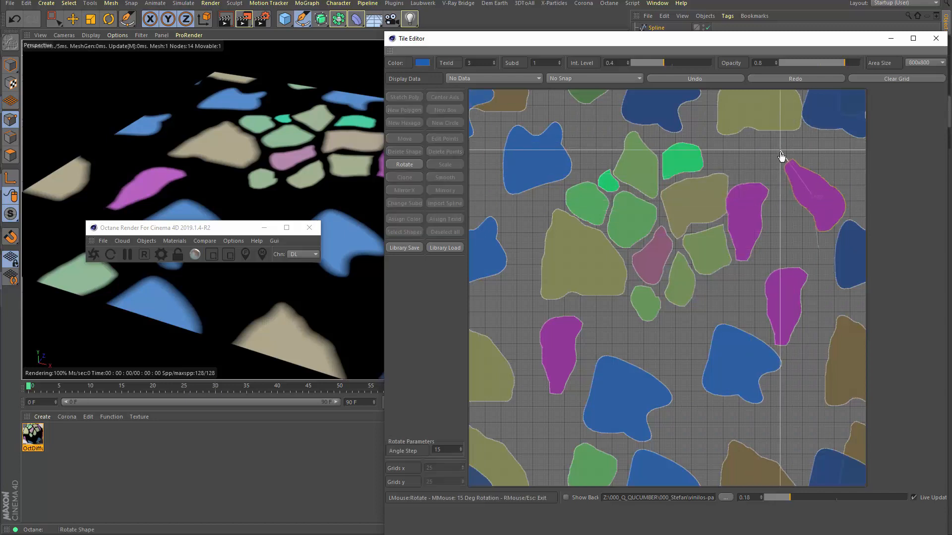
click(392, 163)
Scale down the purple stone beside the large olive stone and end scaling.
click(445, 164)
drag(739, 213, 752, 214)
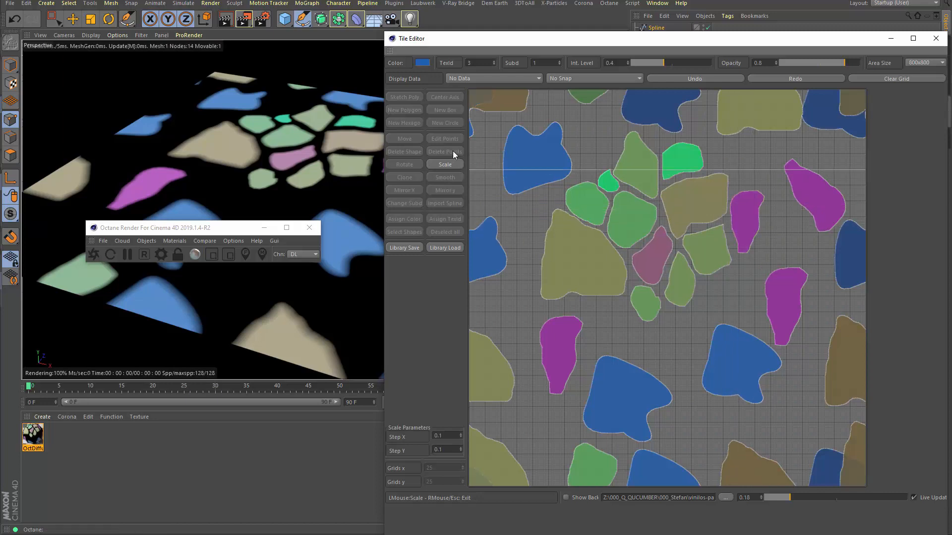
click(449, 164)
Close the Tile Editor, inspect the stone layout on the whole rendered plane, and reopen the editor from the layer preview.
scroll(168, 163, down, 5)
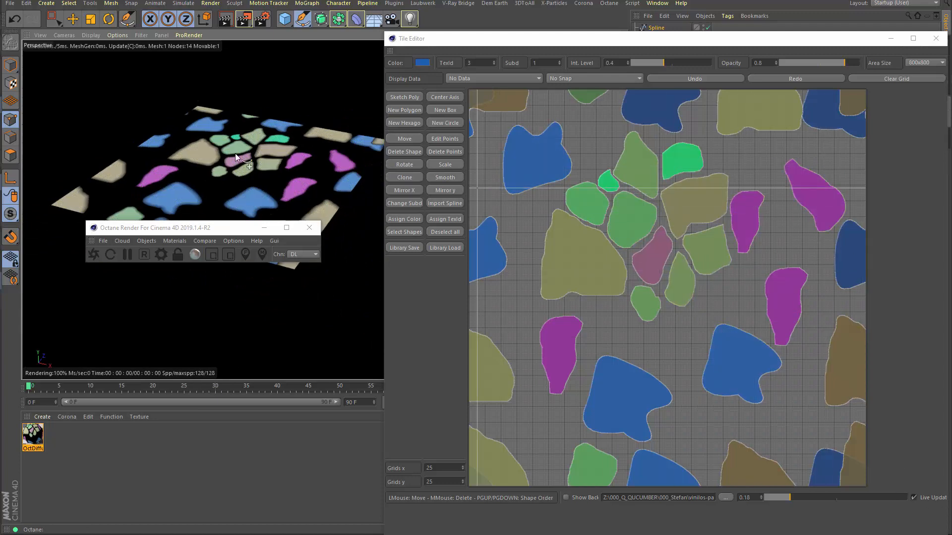
click(935, 38)
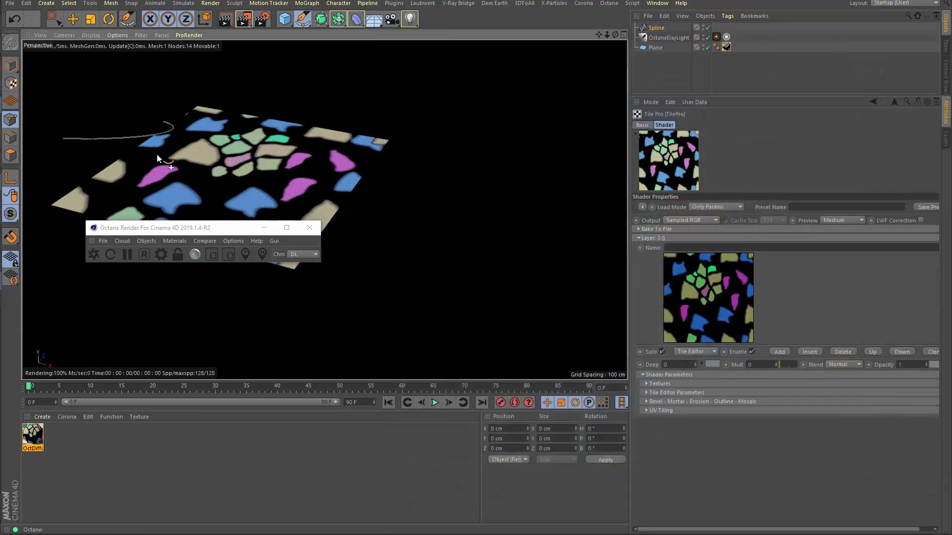
scroll(218, 122, up, 4)
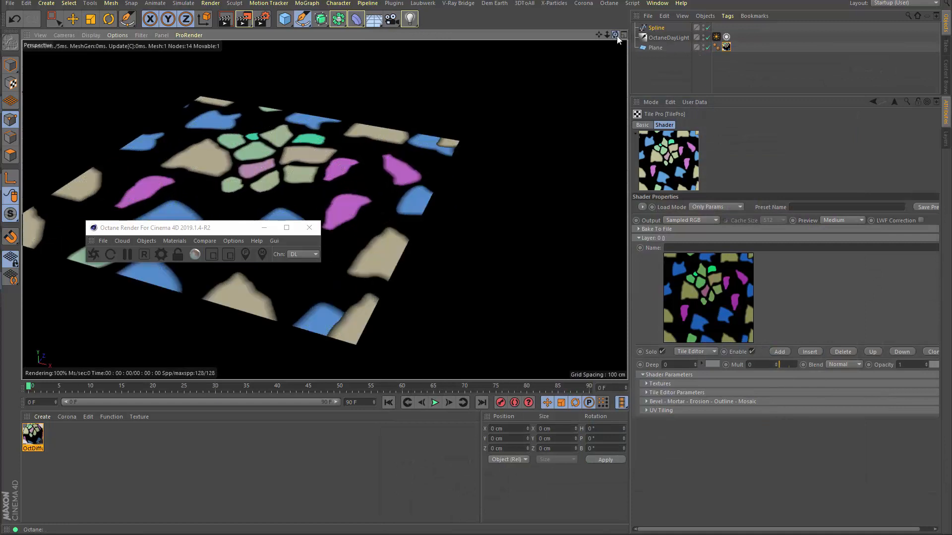
drag(617, 37, 653, 39)
click(794, 301)
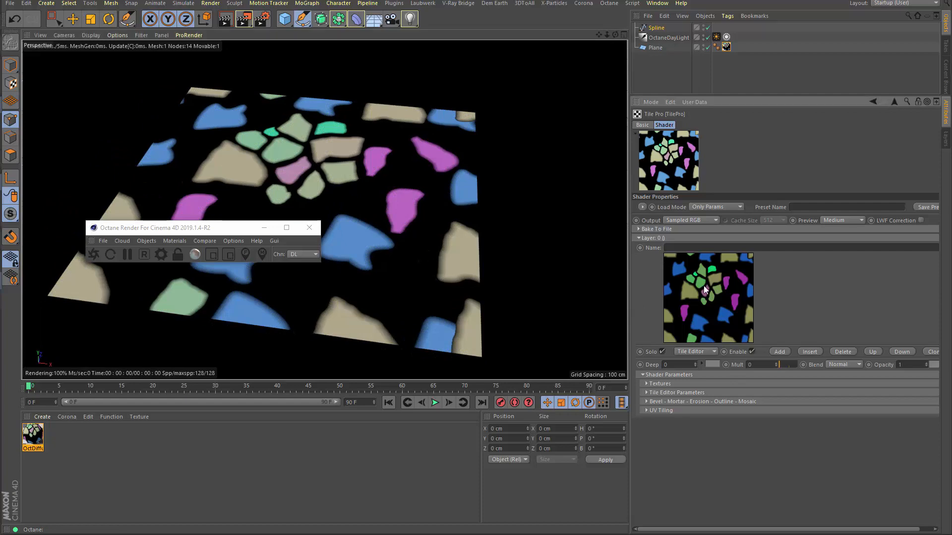
double_click(710, 293)
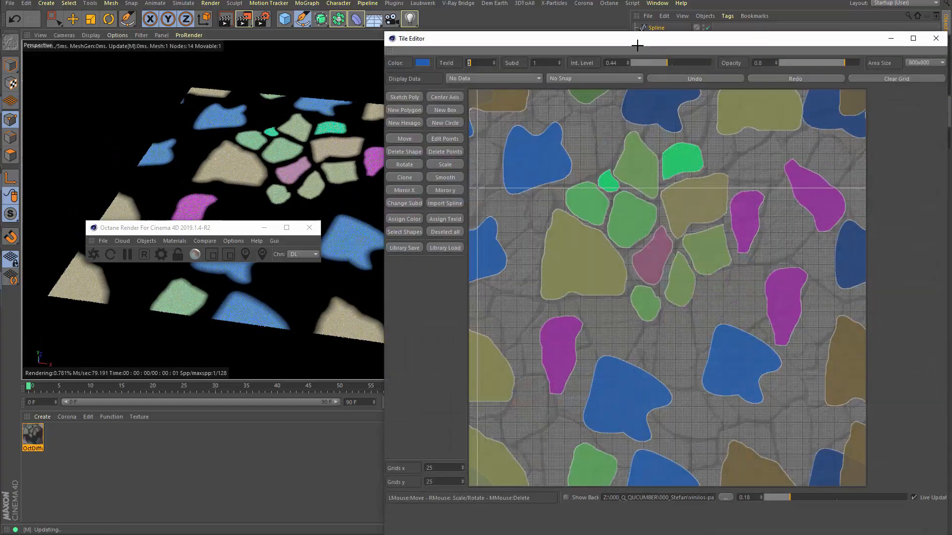
Clear all shapes from the tile grid and undo the clearing.
drag(631, 38, 552, 20)
click(785, 49)
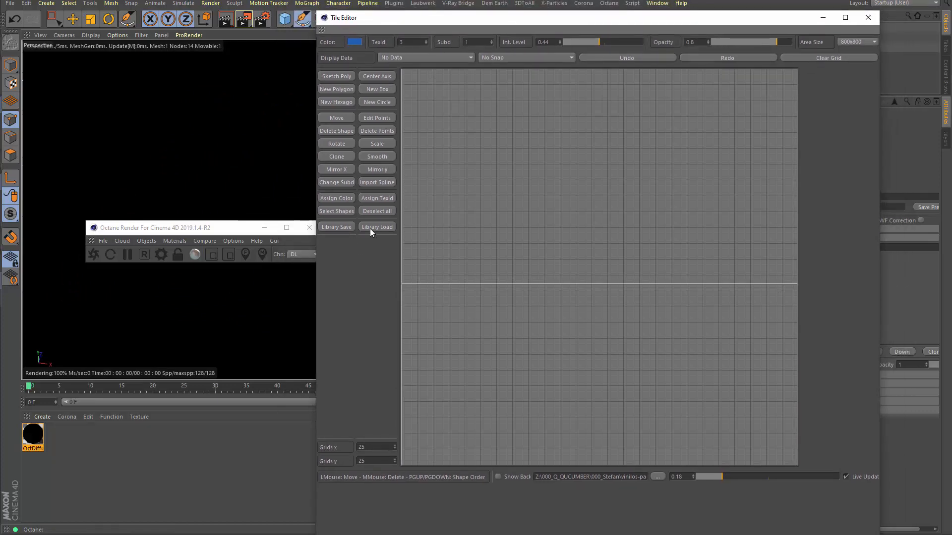
click(620, 59)
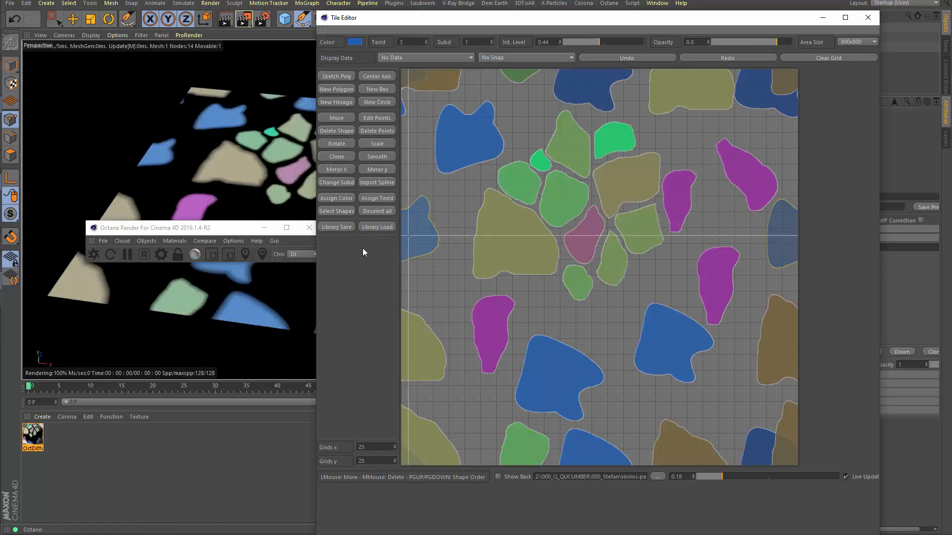
Save the stone layout to the shape library as a new preset named test.
click(338, 228)
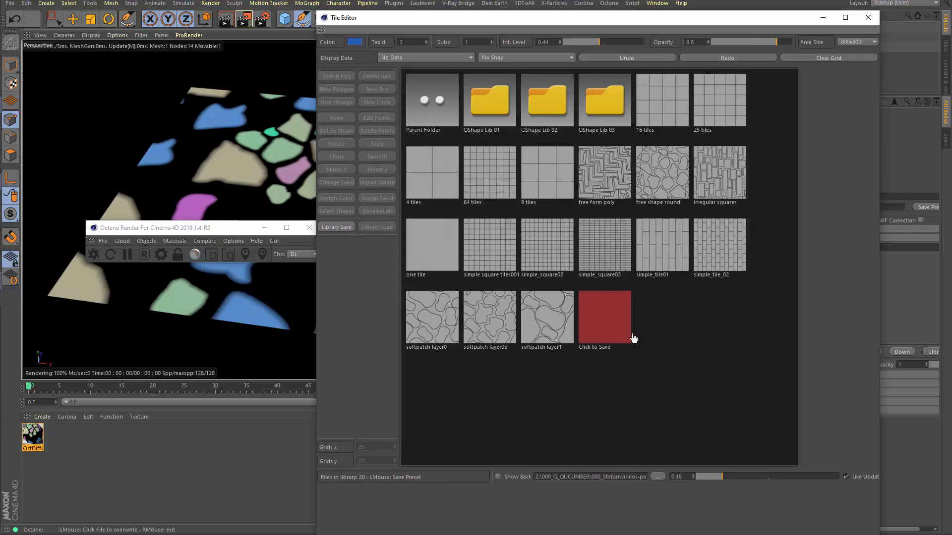
click(617, 335)
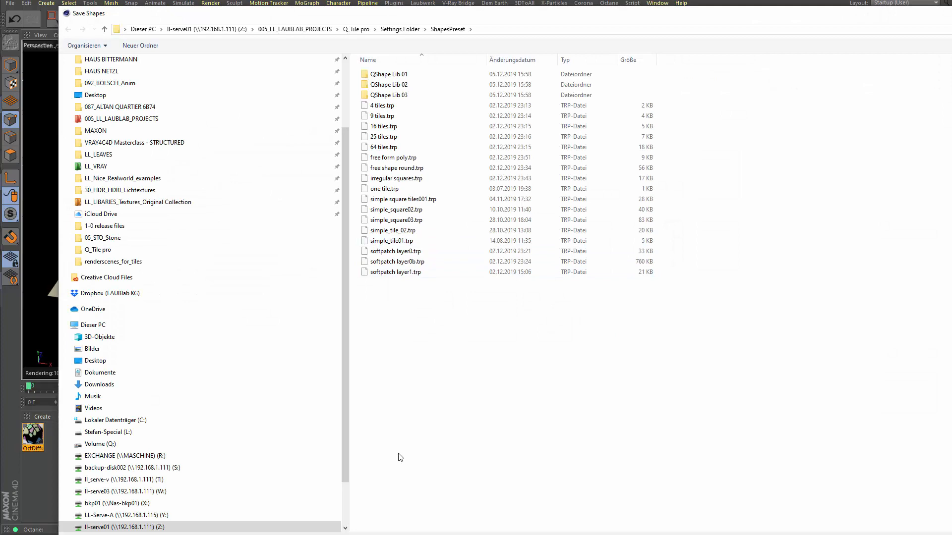
key(Escape)
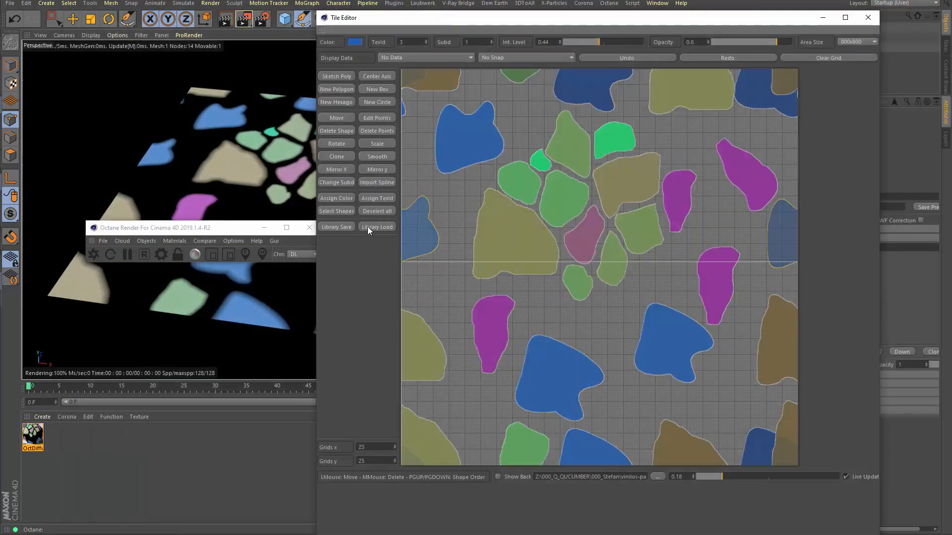
Load the irregular squares preset from the shape library and move the Octane Render window clear of the plane.
click(371, 226)
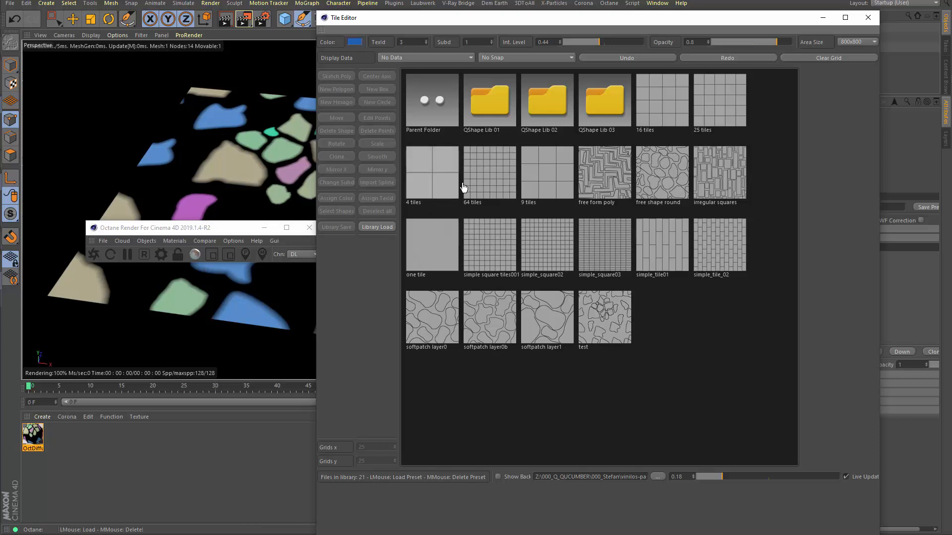
click(725, 183)
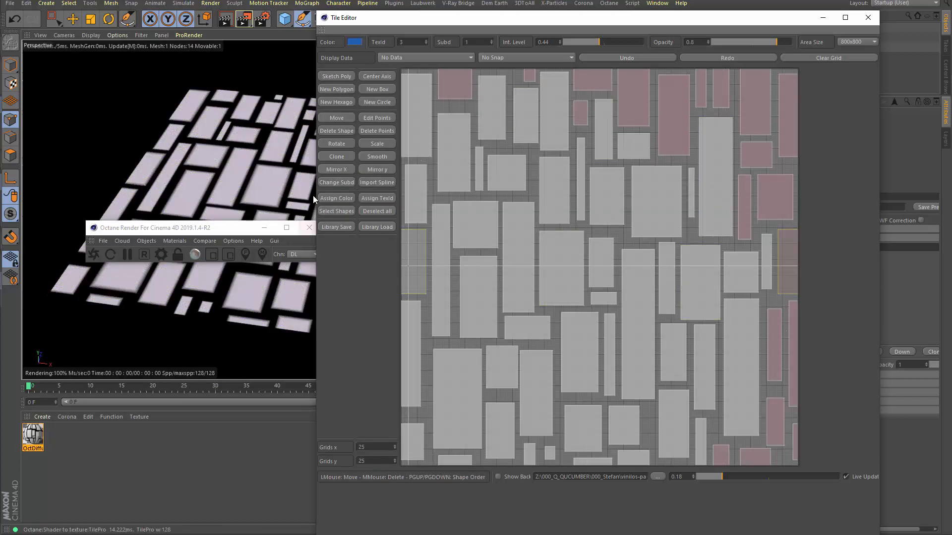
drag(231, 227, 166, 336)
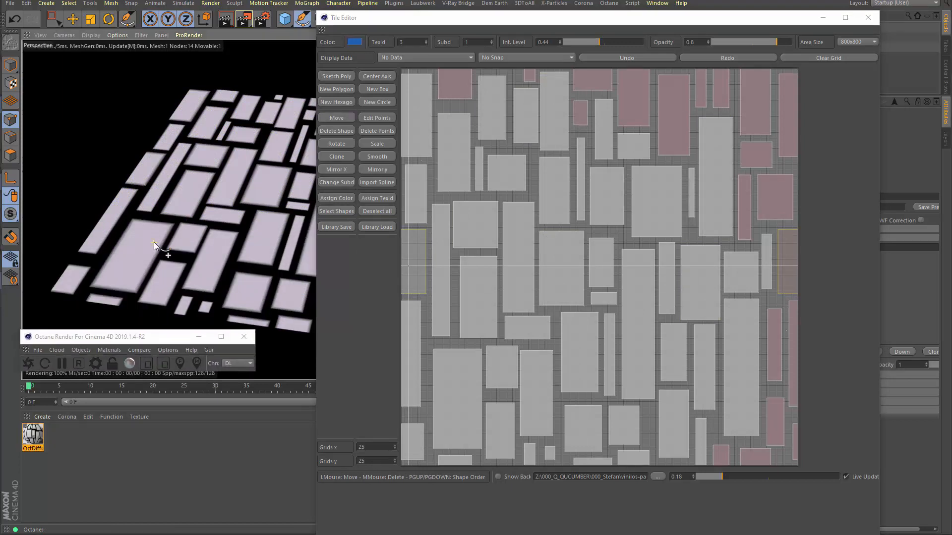
mouse_move(154, 242)
alt+mouse_down()
mouse_move(158, 224)
mouse_move(163, 246)
alt+mouse_up()
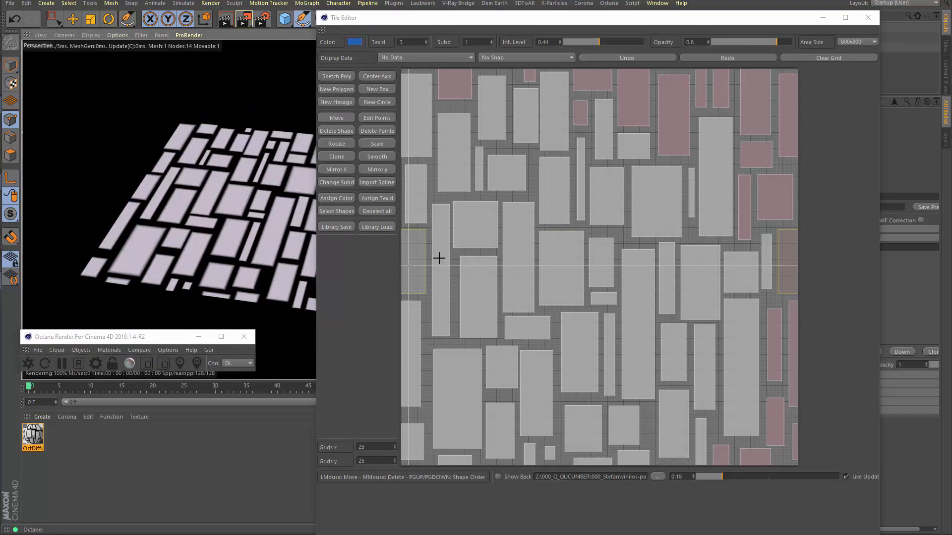
Randomize the colors of all tiles with the green-to-purple gradient and seed 43212, and end color assignment.
click(342, 198)
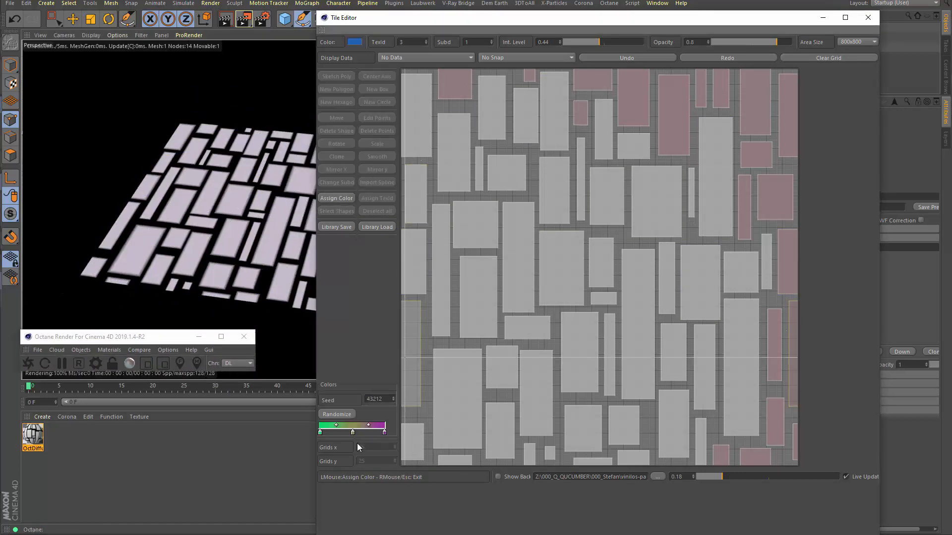
click(335, 414)
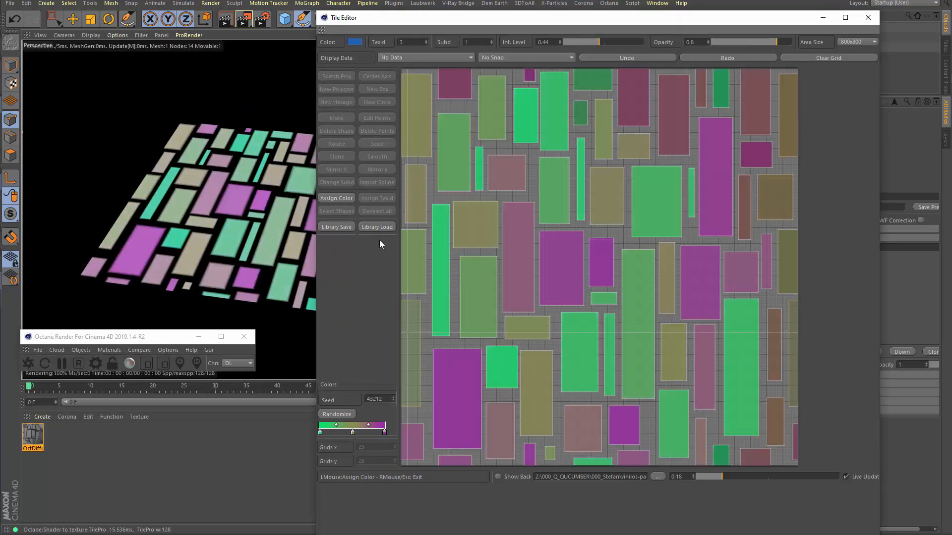
click(339, 200)
Randomize the tiles' texture IDs from 0 to 4 and display the Text ID data on the shapes.
click(379, 200)
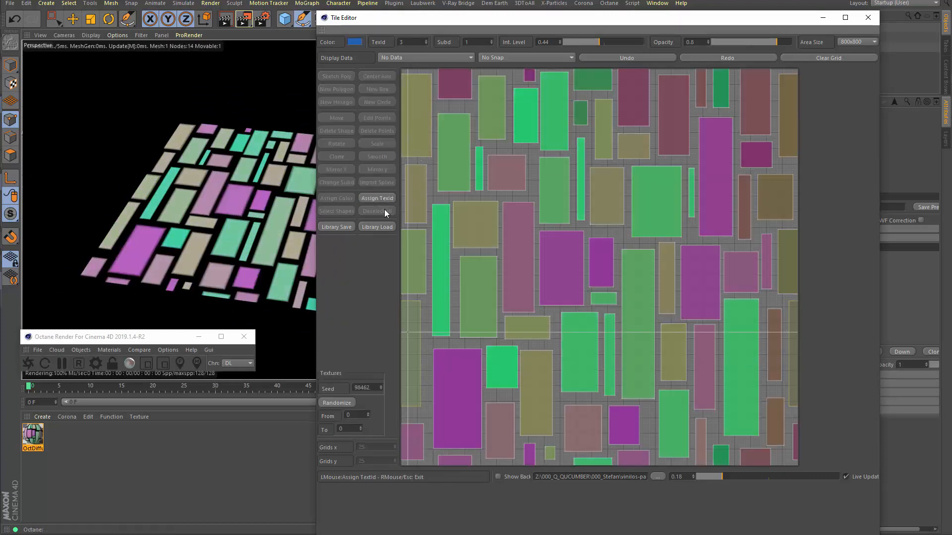
click(362, 427)
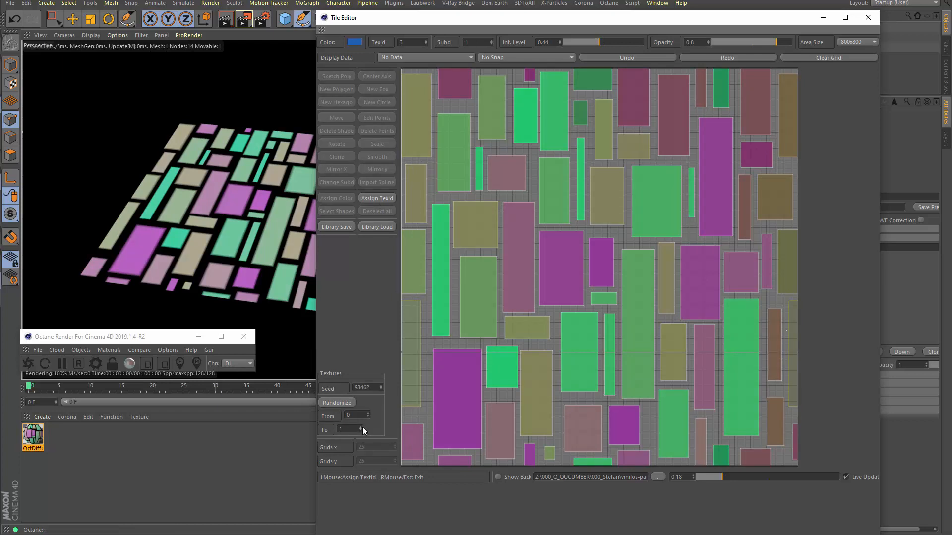
click(361, 427)
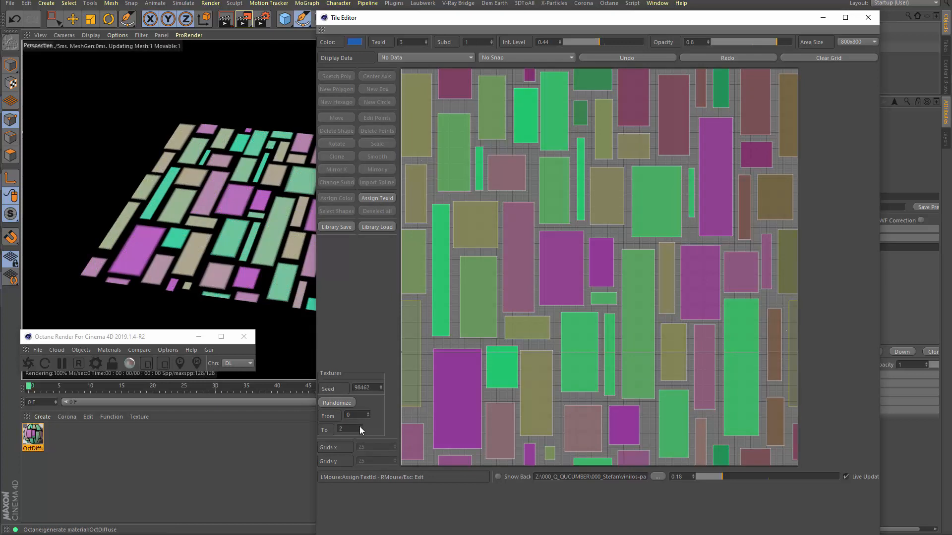
click(361, 427)
click(361, 427)
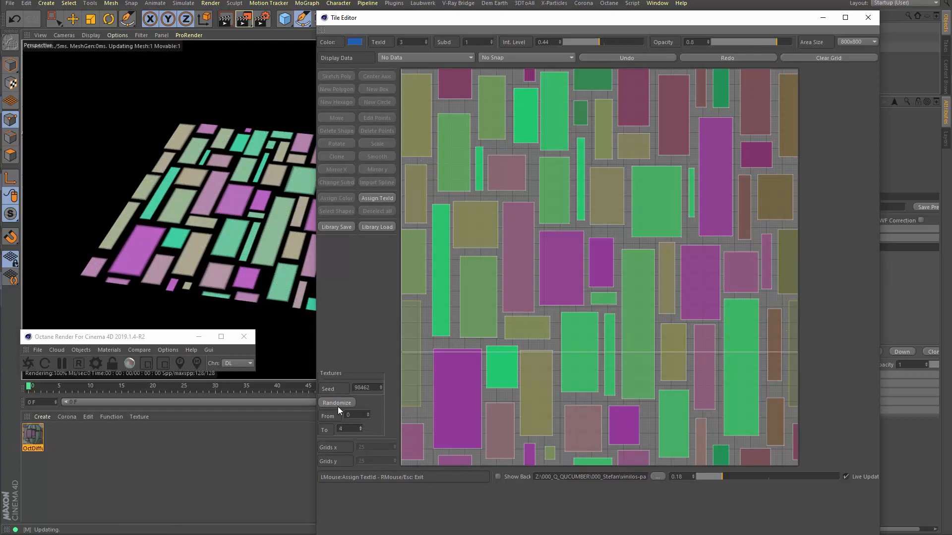
click(399, 57)
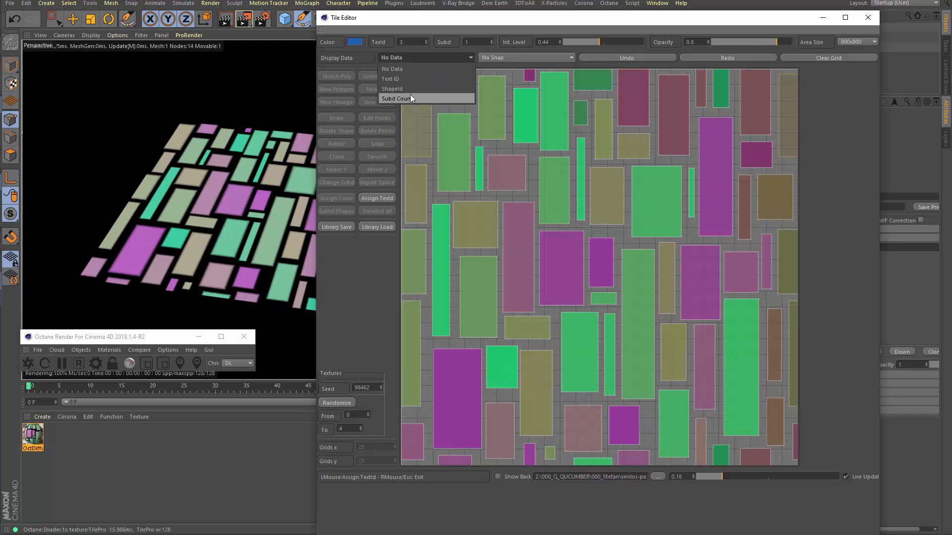
click(404, 78)
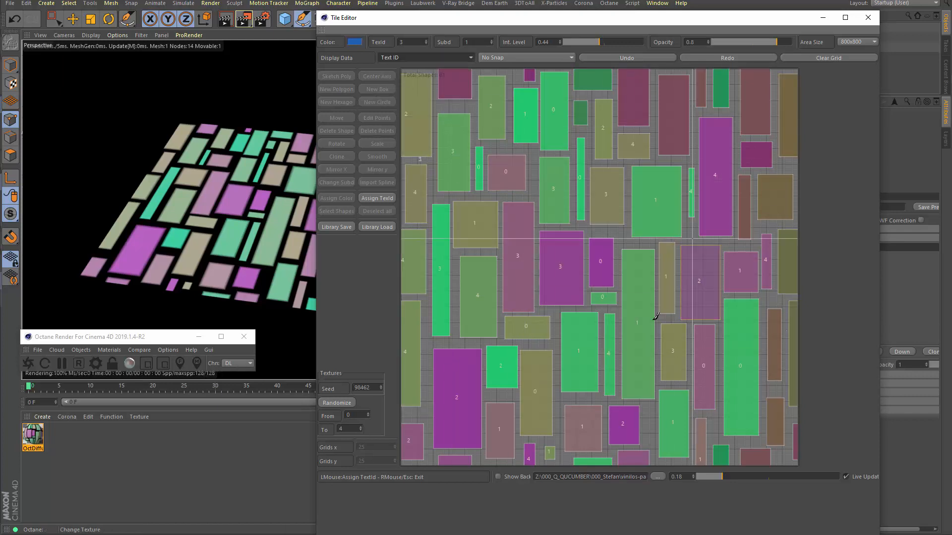
Inspect the colored tiles on the plane with the Tile Editor closed, reopen it and view its Area Size options.
click(868, 17)
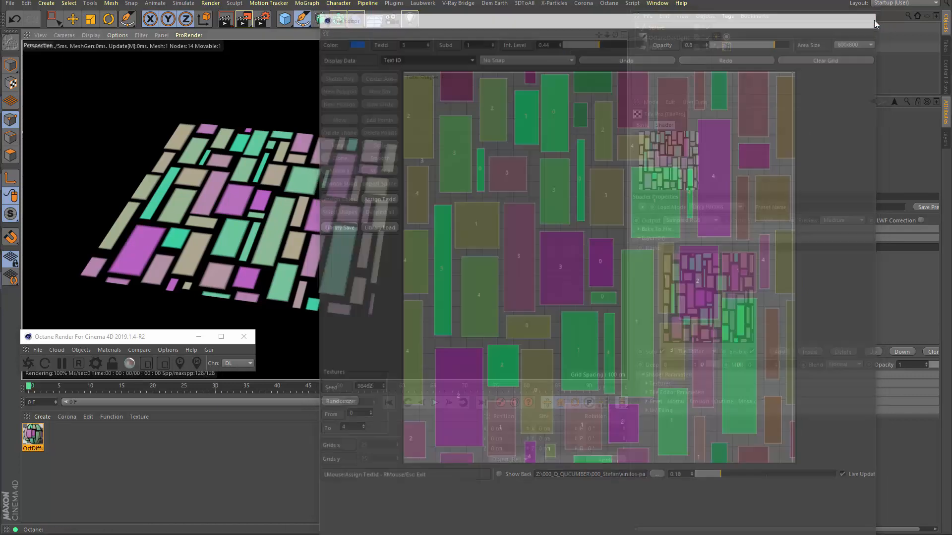
mouse_move(614, 36)
mouse_down()
mouse_move(683, 17)
mouse_move(587, 32)
mouse_move(618, 30)
mouse_up()
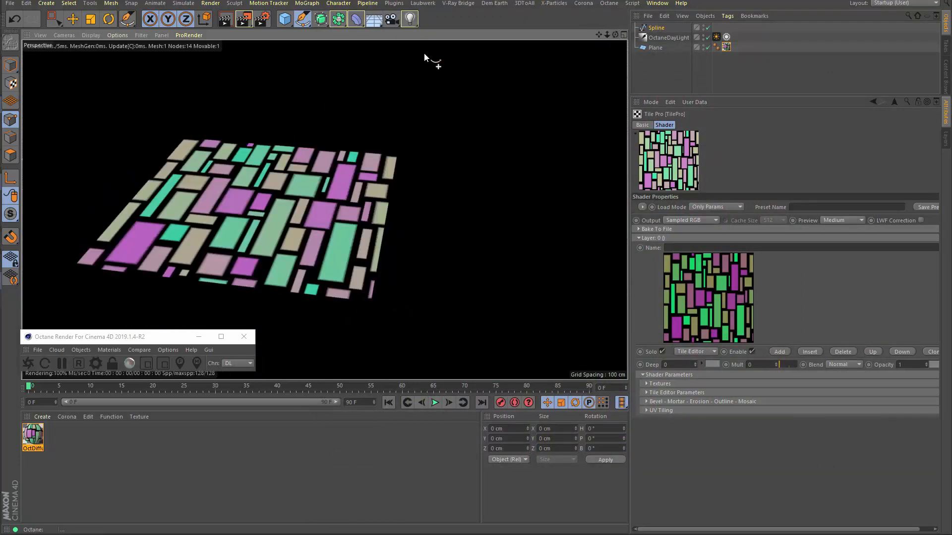
click(707, 303)
drag(582, 15, 440, 1)
click(704, 10)
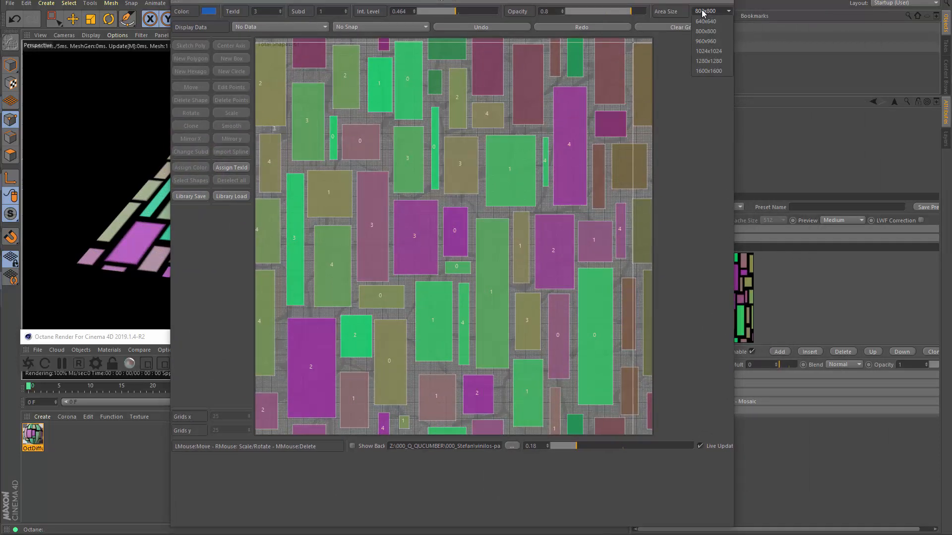
click(703, 13)
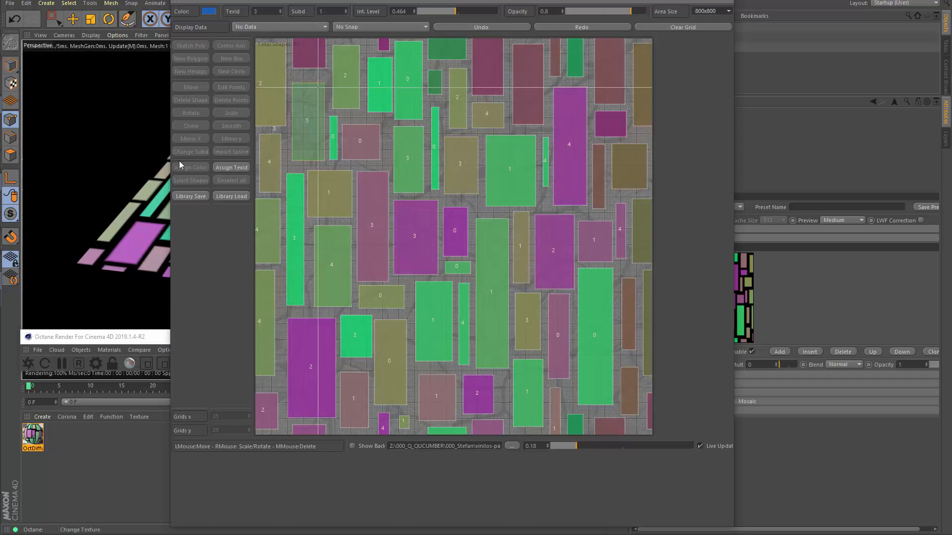
End texture ID assignment and view the library's save page without saving a preset.
click(247, 169)
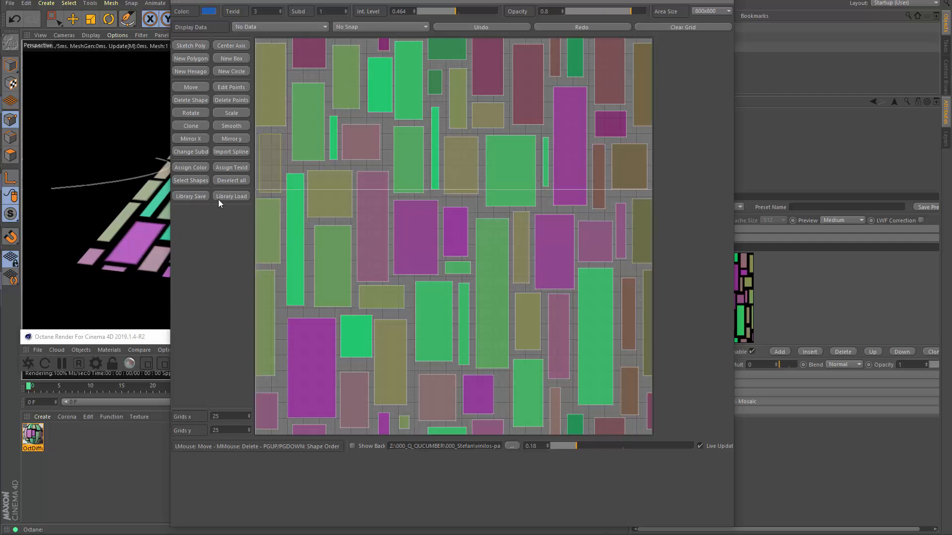
click(193, 196)
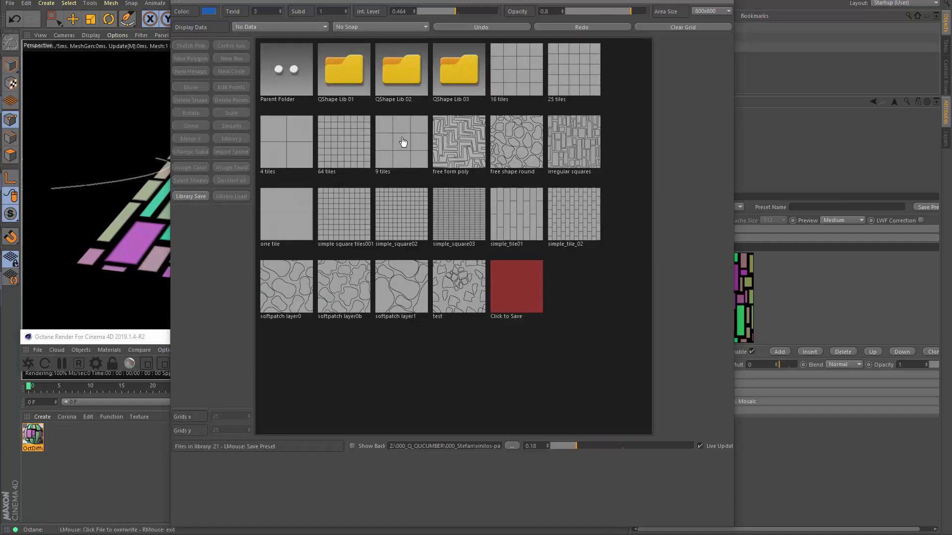
click(198, 194)
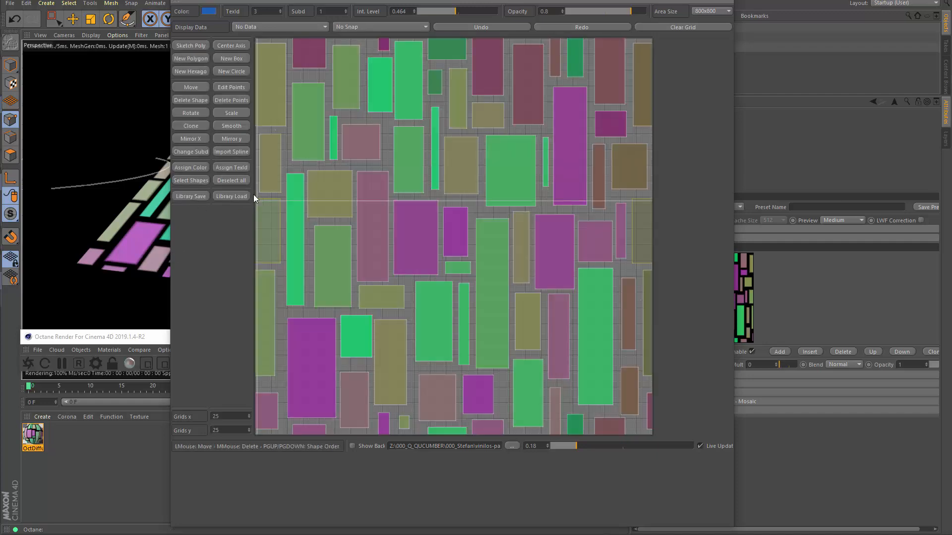
Browse the herringbone, parquet and wood plank presets in the QShape Lib 02 folder of the load library.
click(236, 196)
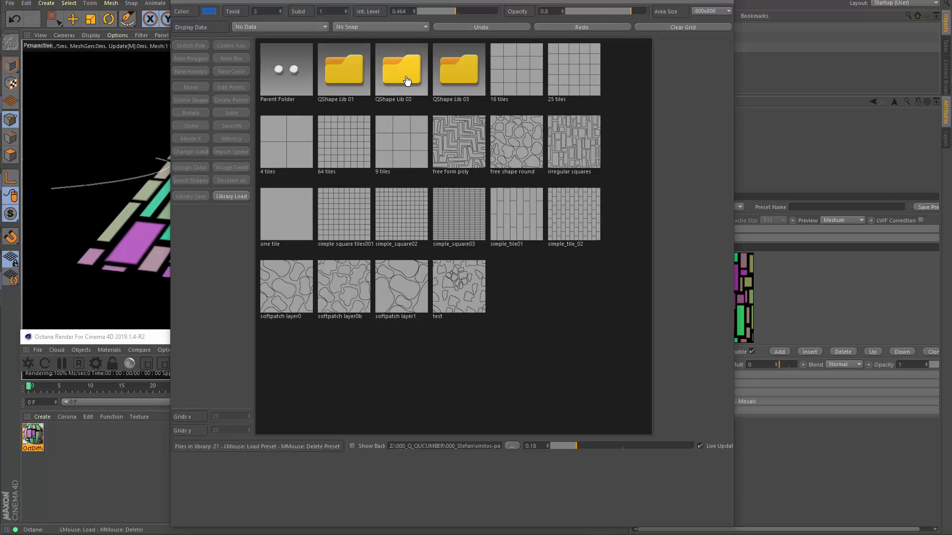
click(396, 91)
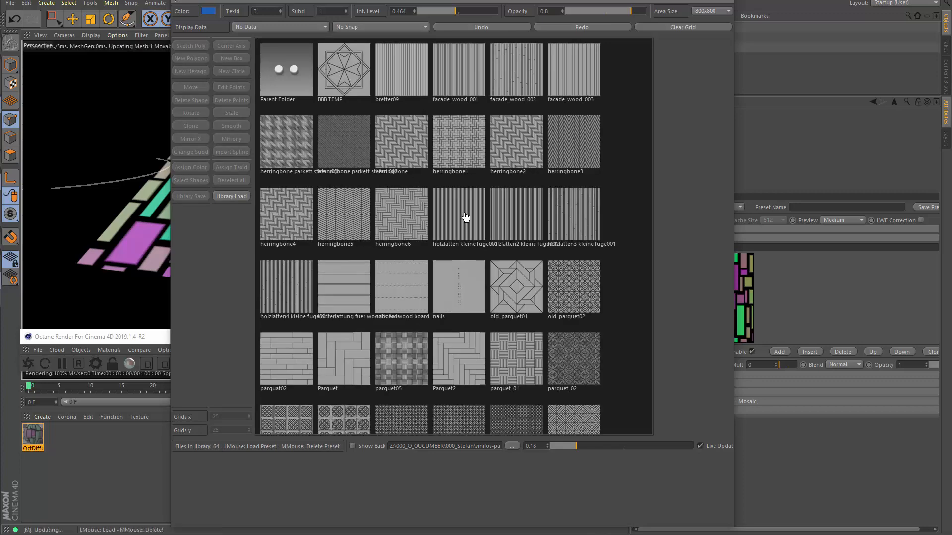
scroll(488, 218, down, 5)
scroll(565, 303, down, 7)
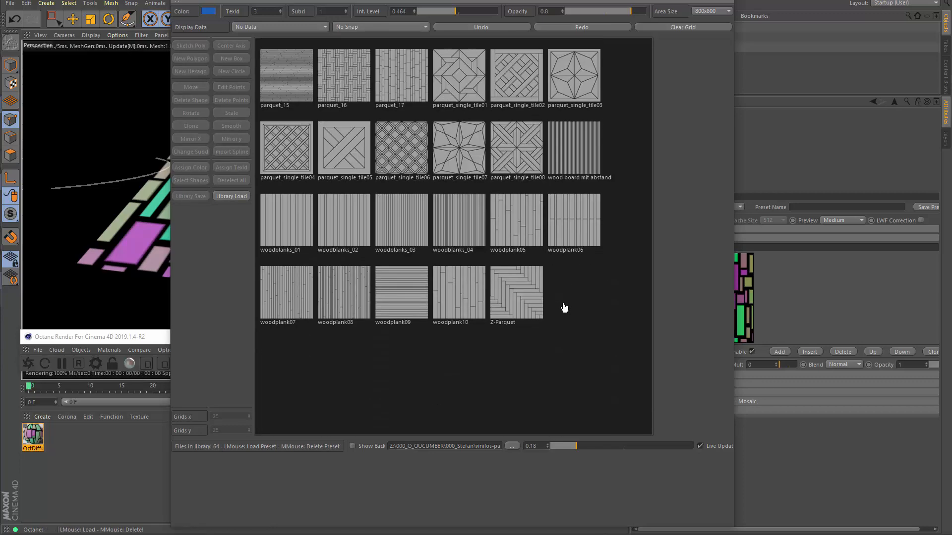
Leave the QShape Lib 02 folder for its parent folder and exit the load library without loading a preset.
scroll(566, 304, up, 8)
scroll(474, 255, up, 5)
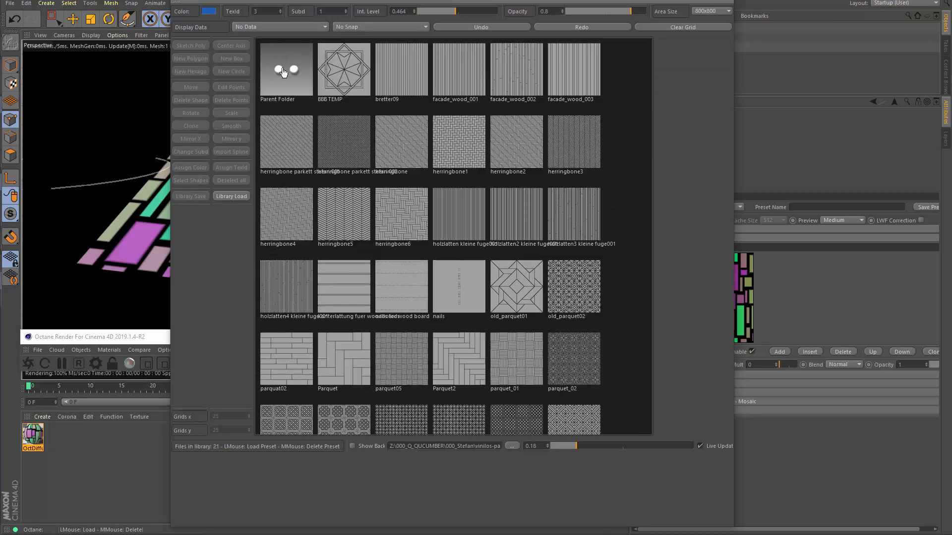
click(285, 69)
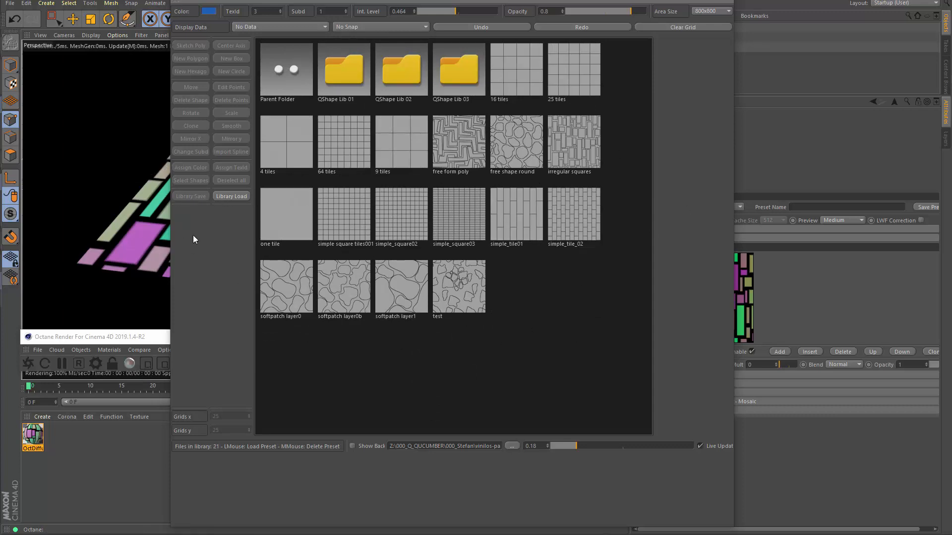
click(220, 197)
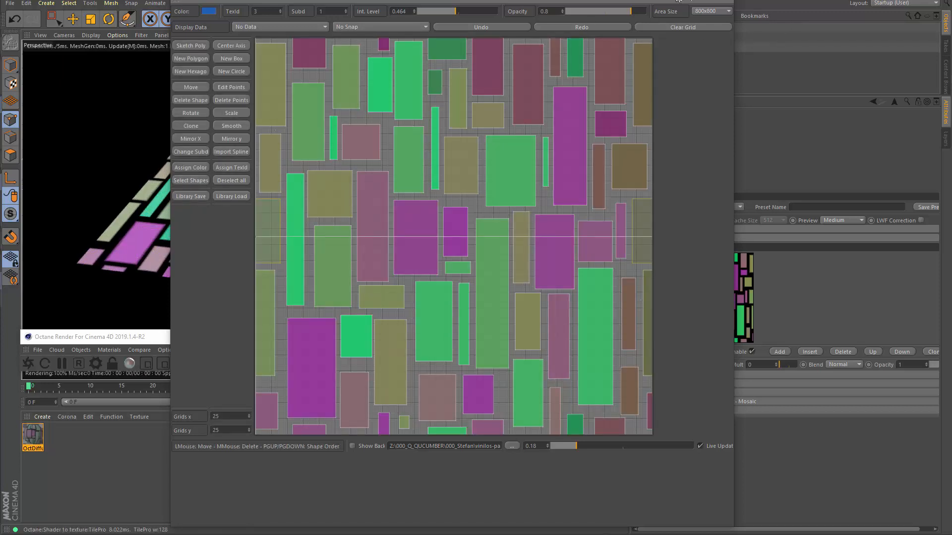
Close the Tile Editor and move the Octane render window off the viewport to show the tiled plane.
click(723, 0)
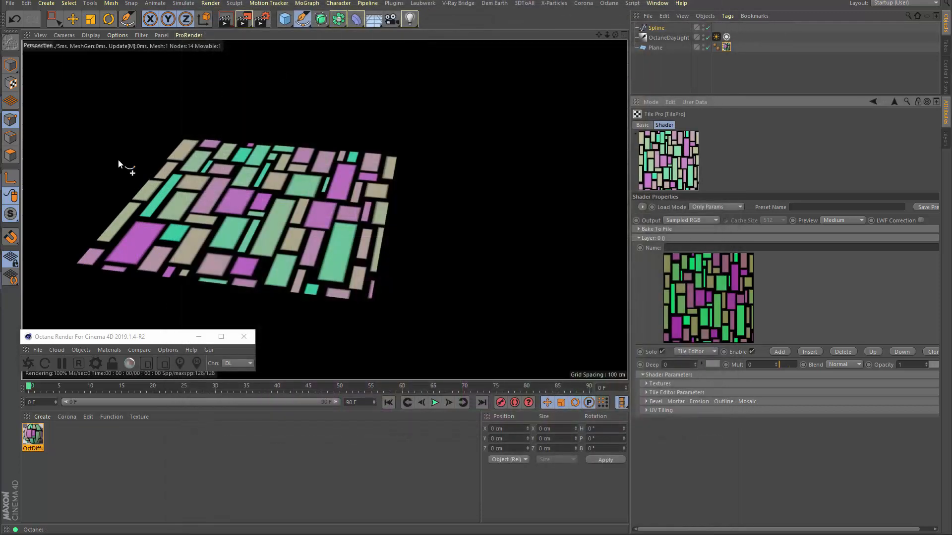
scroll(204, 218, up, 2)
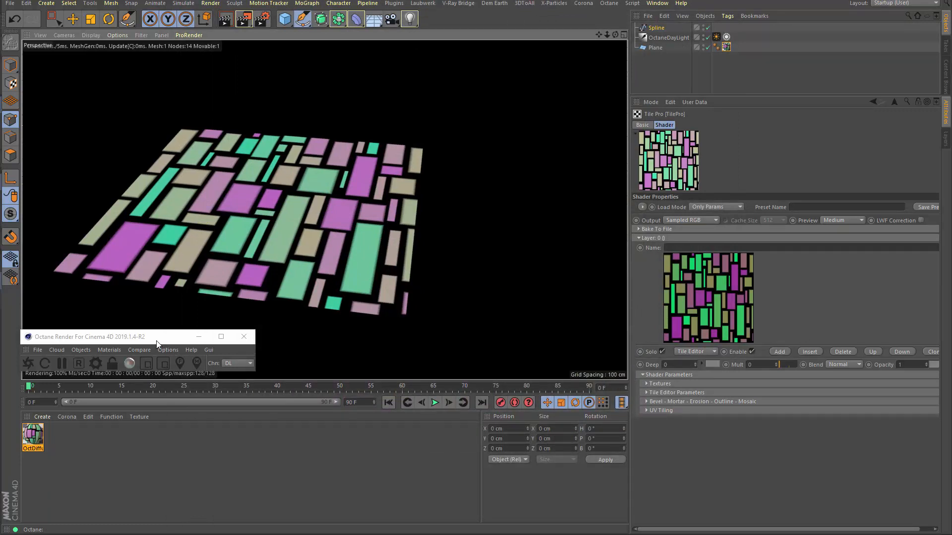
drag(157, 342, 280, 455)
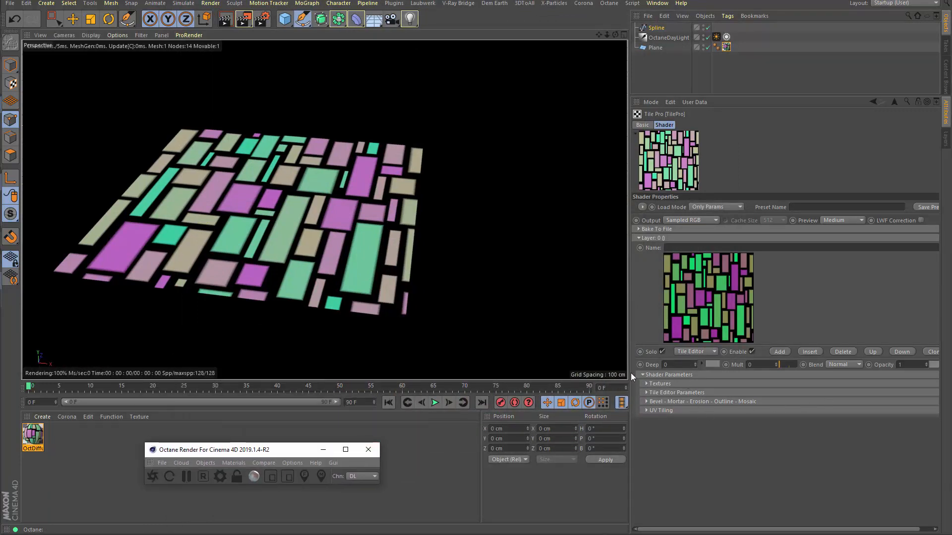
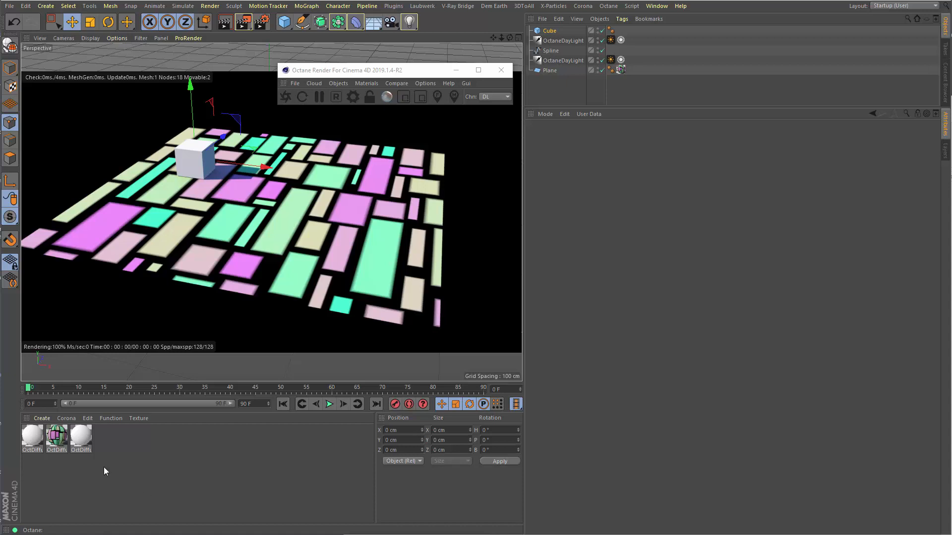
Apply the new white Octane diffuse material OctDiffuse.1 to the Plane.
click(80, 437)
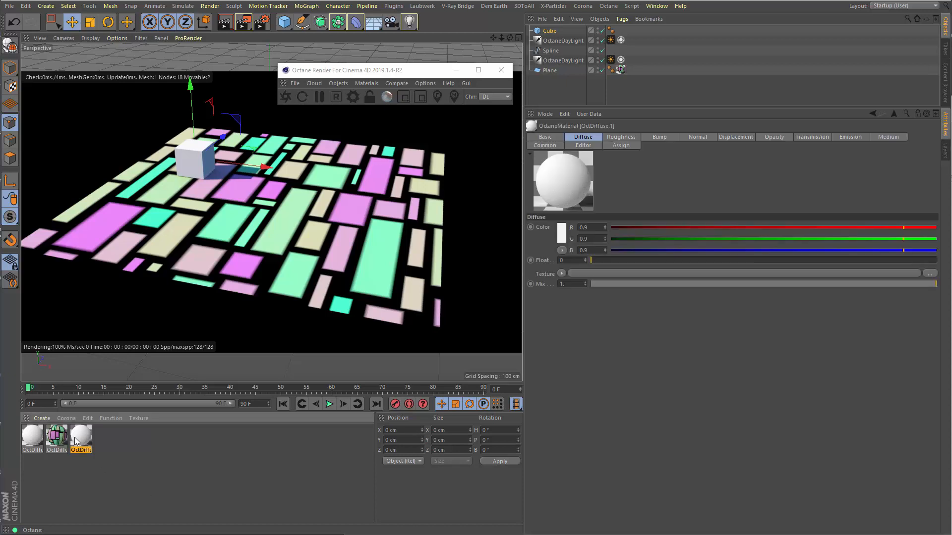
drag(80, 440, 549, 73)
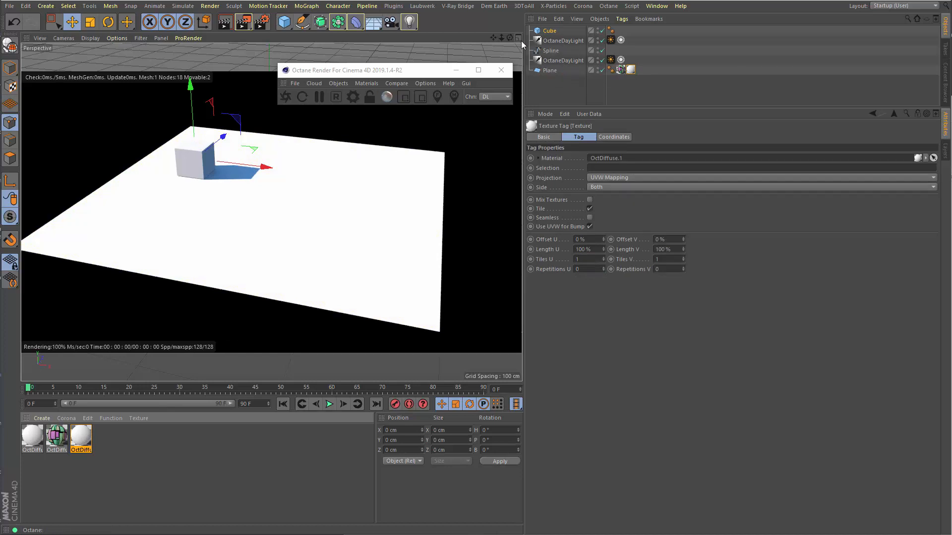
click(632, 67)
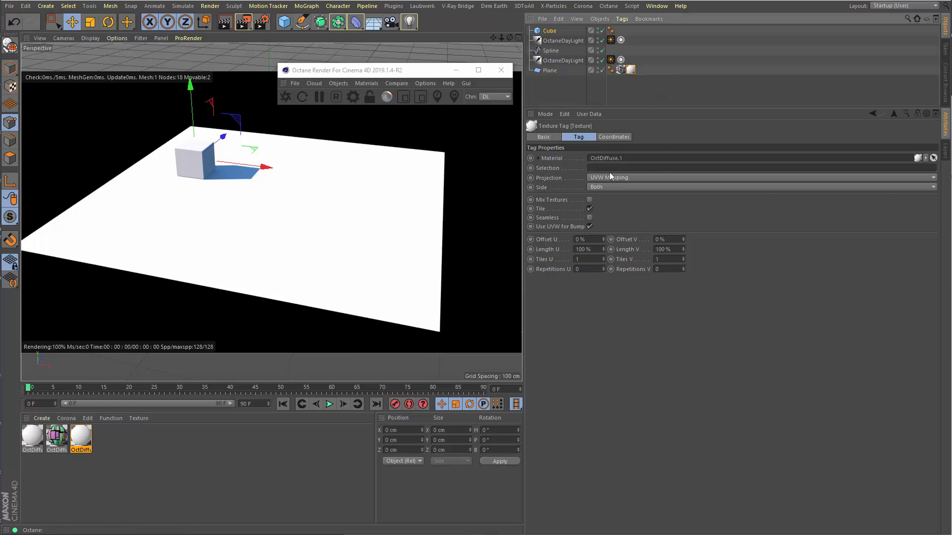
Load the TilePro shader into the diffuse texture of OctDiffuse.1 and open the shader's settings.
double_click(633, 70)
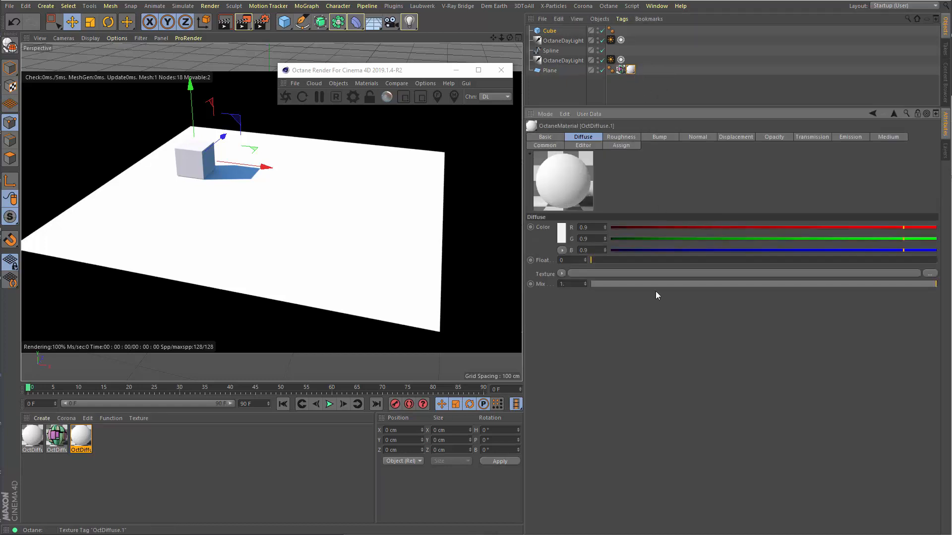
click(562, 274)
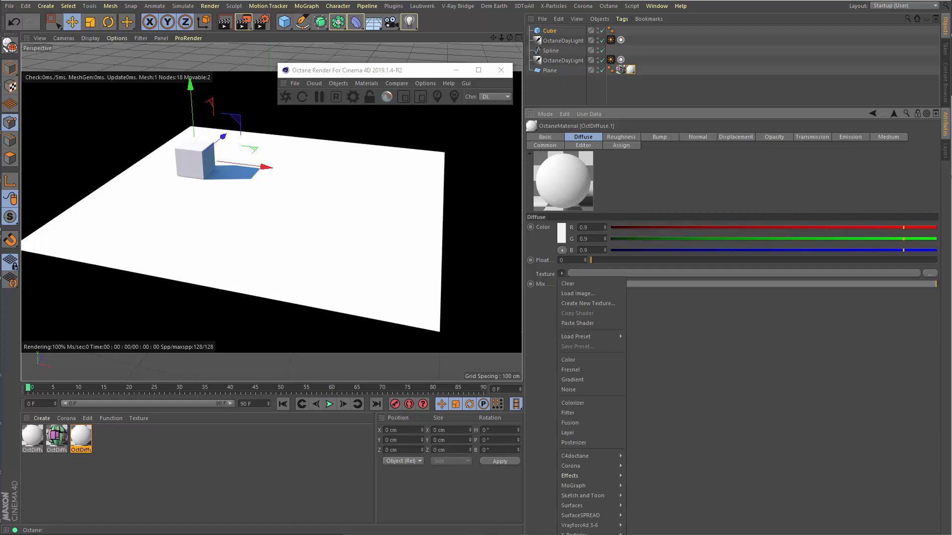
click(595, 534)
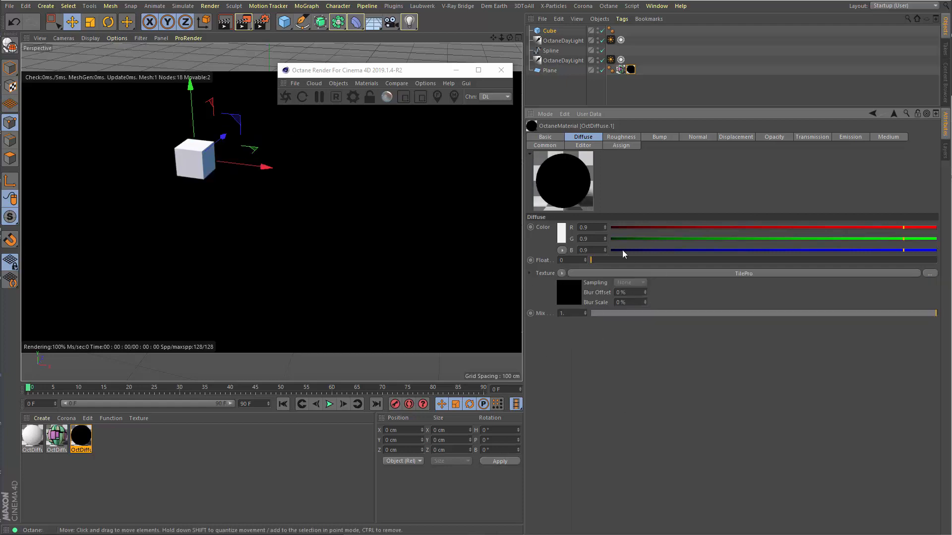
click(569, 296)
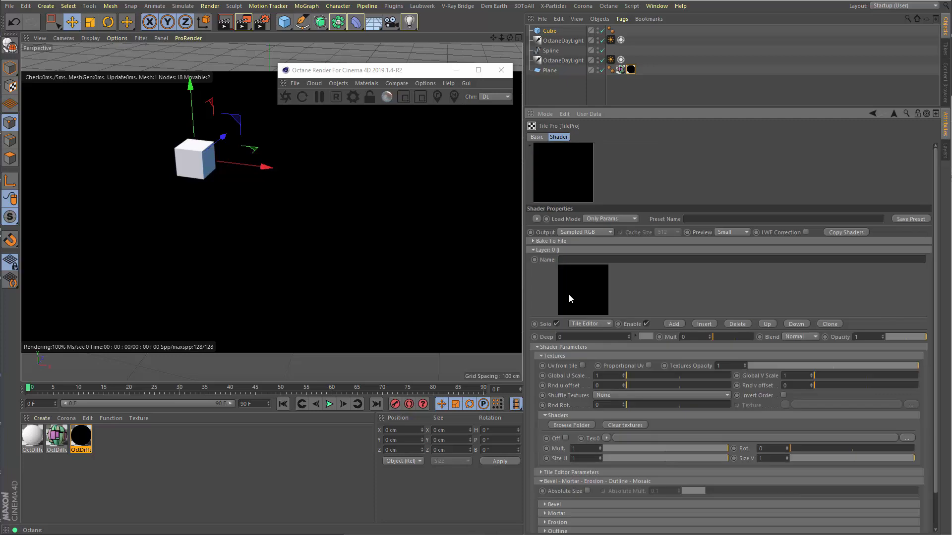
Collapse the shader's Textures and Bevel - Mortar - Erosion - Outline - Mosaic sections and set its preview size to Medium.
click(541, 356)
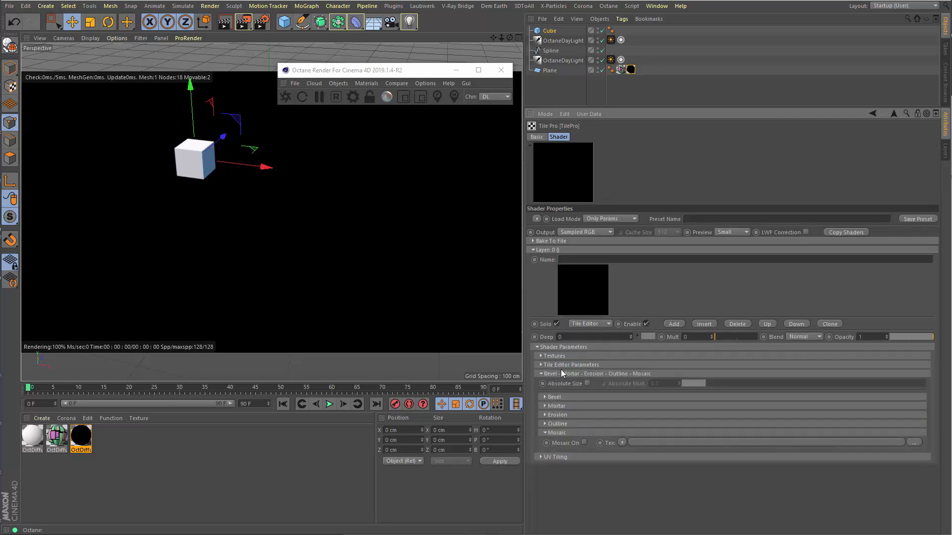
click(561, 373)
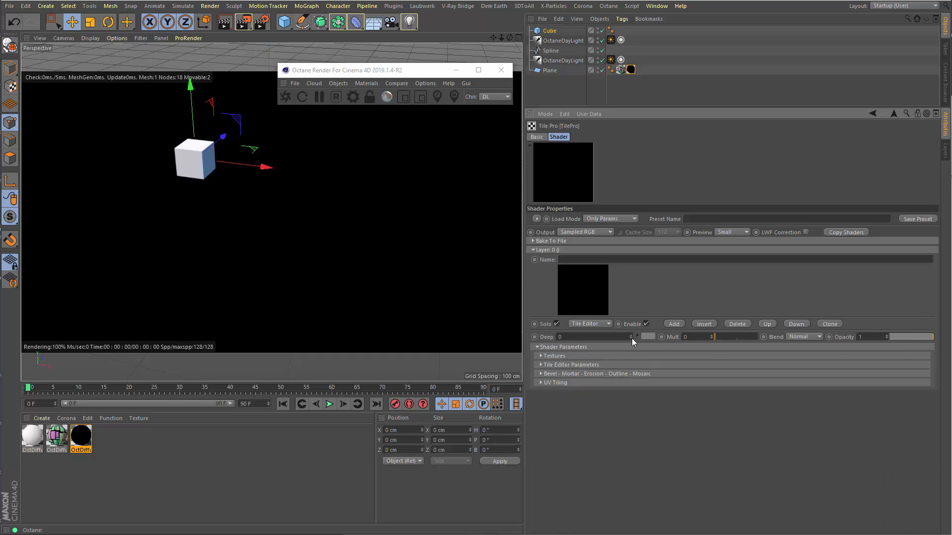
click(722, 232)
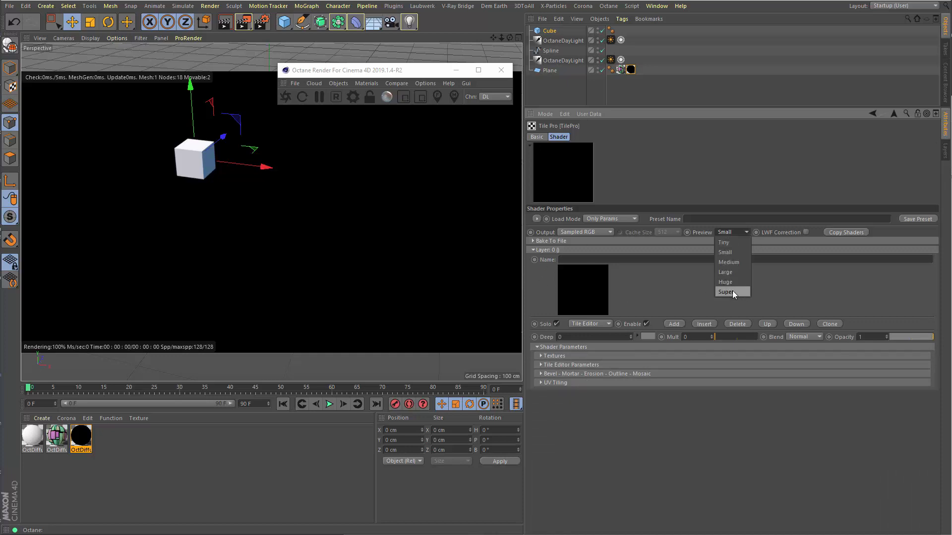
click(726, 292)
click(731, 232)
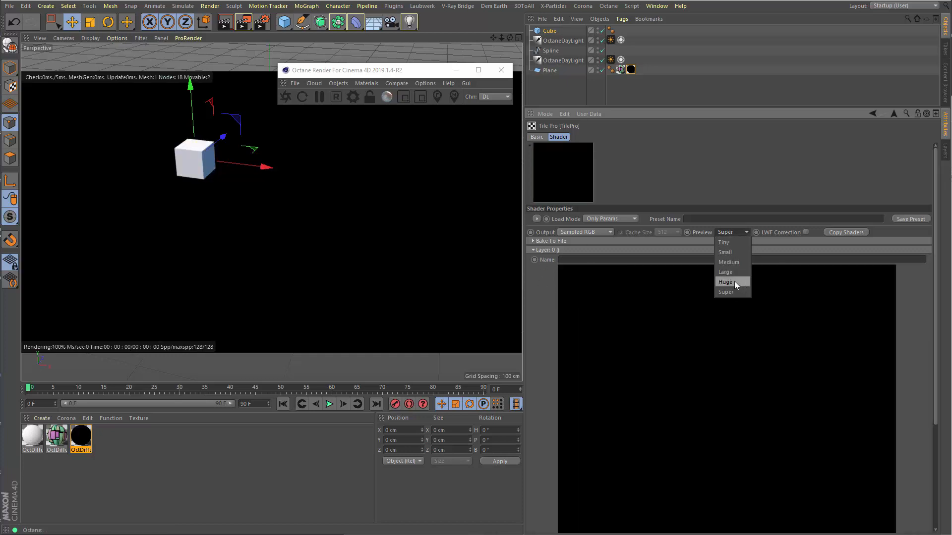
click(728, 261)
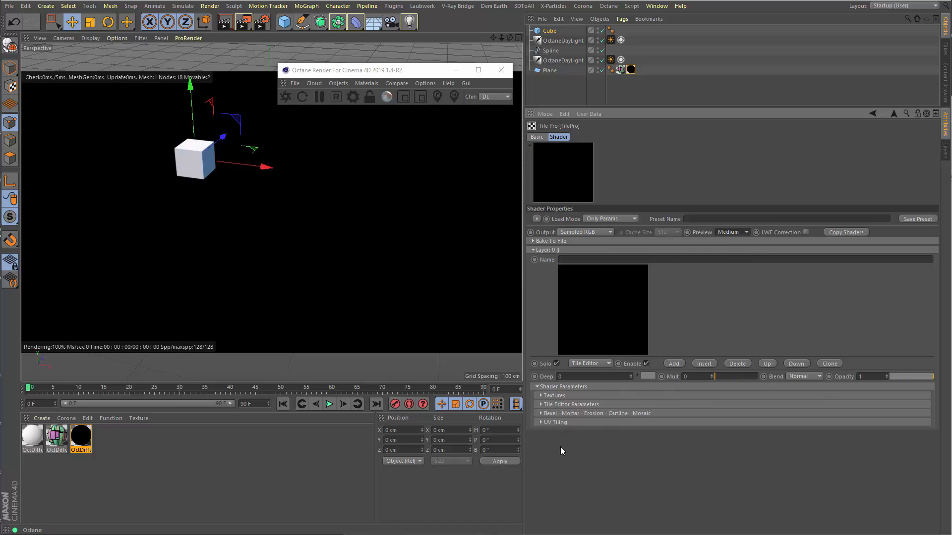
Open the Tile Editor, set its area size to 800x800 and shrink the editor window to fit.
click(611, 298)
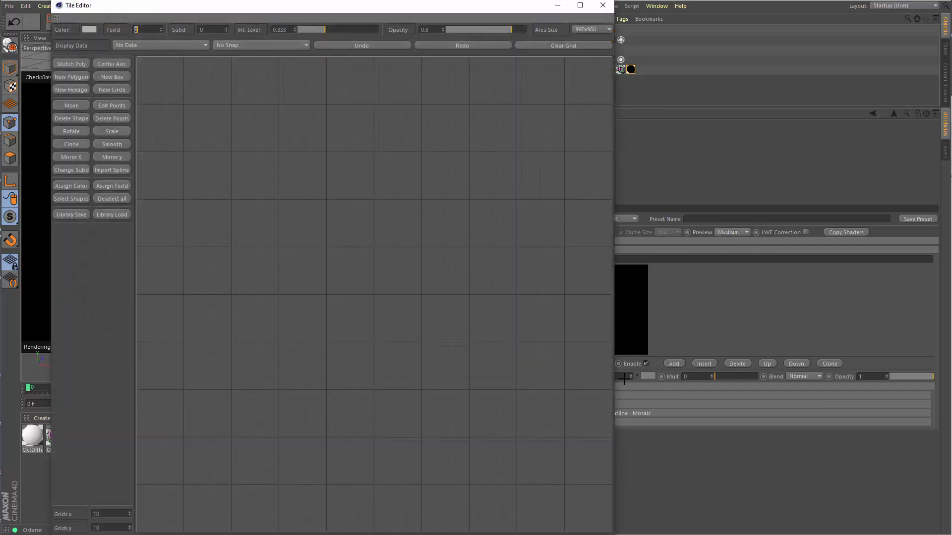
click(596, 29)
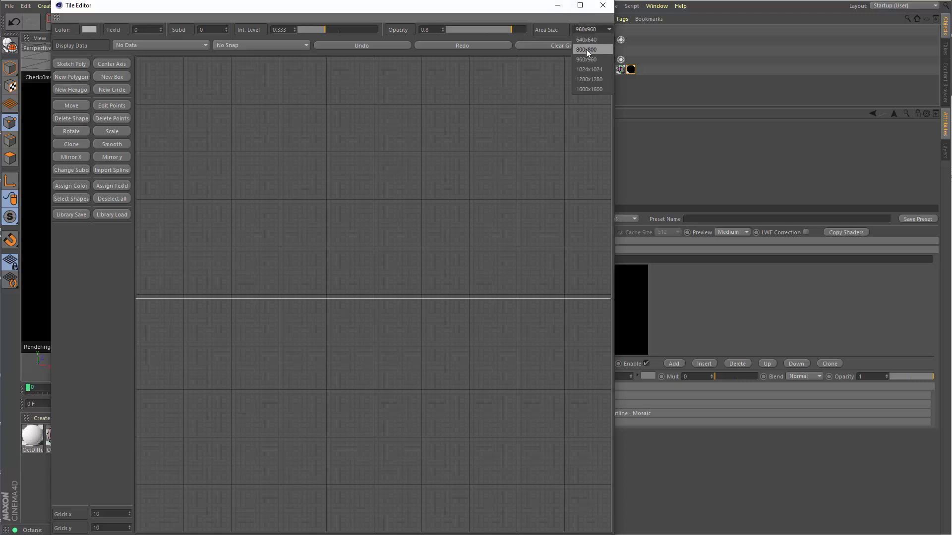
click(586, 49)
drag(469, 7, 555, 11)
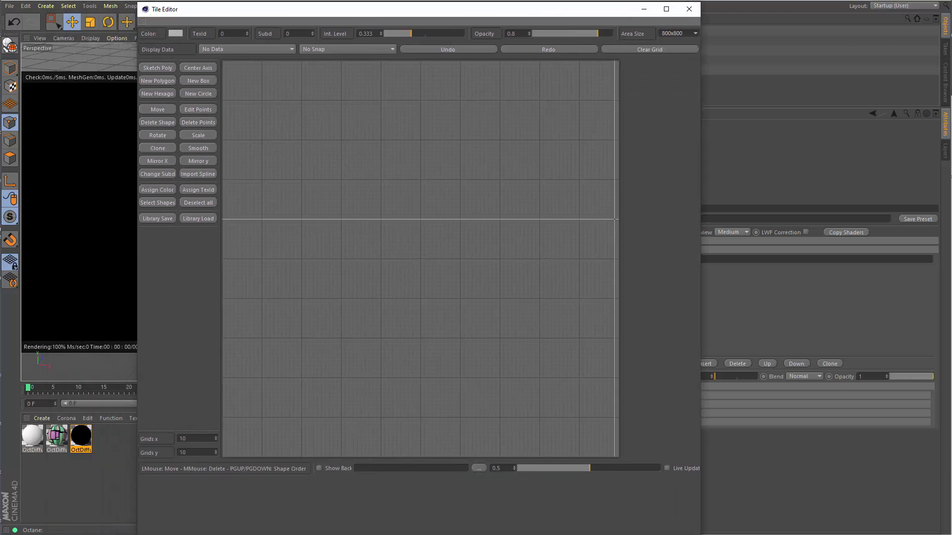
drag(700, 534, 690, 483)
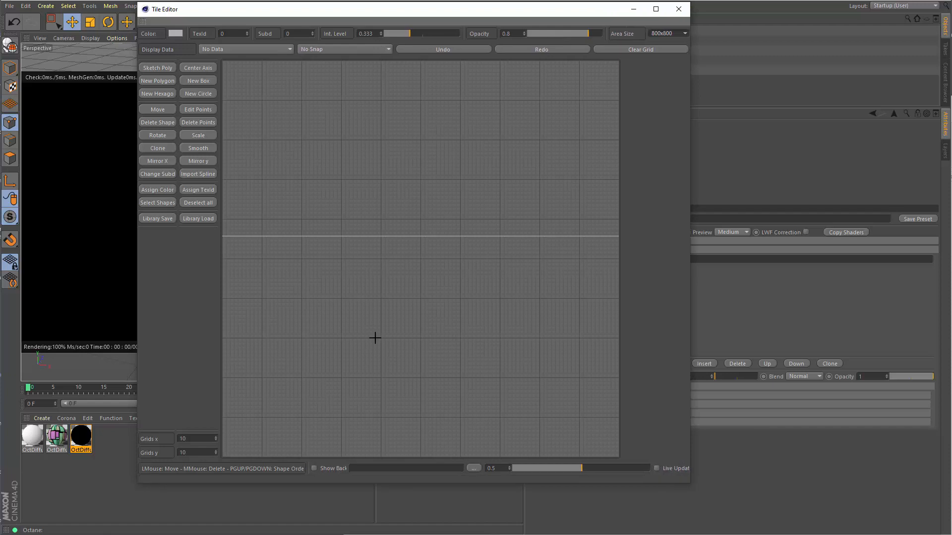
Load the 64 tiles preset from the library into the Tile Editor.
click(201, 219)
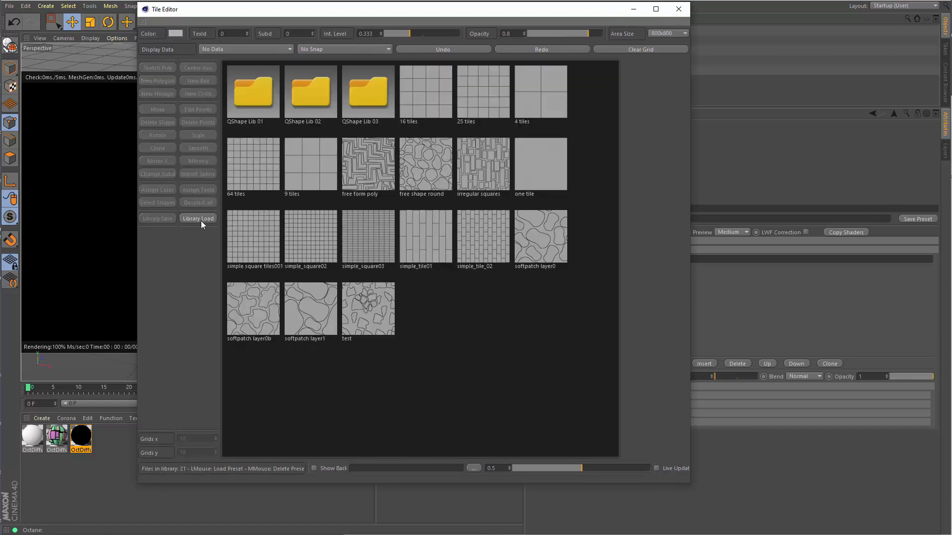
click(249, 178)
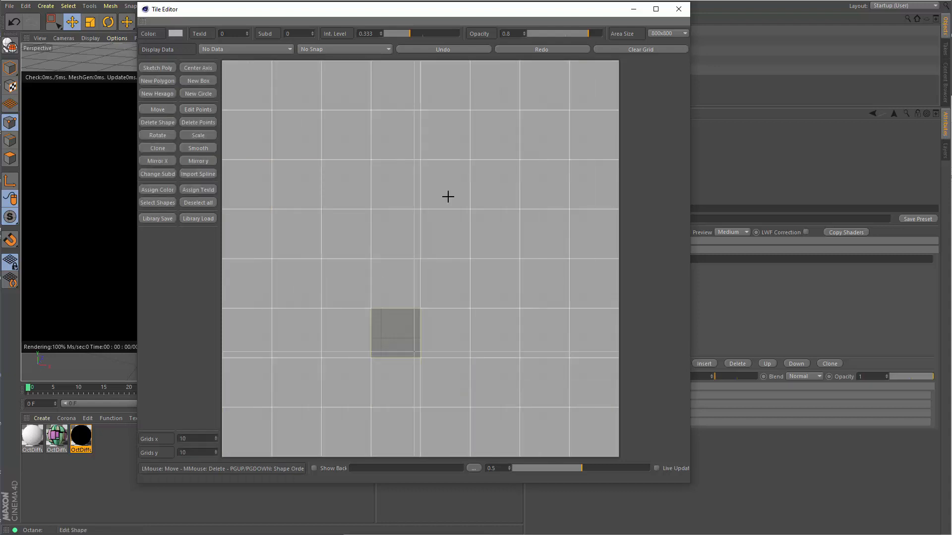
drag(333, 9, 385, 23)
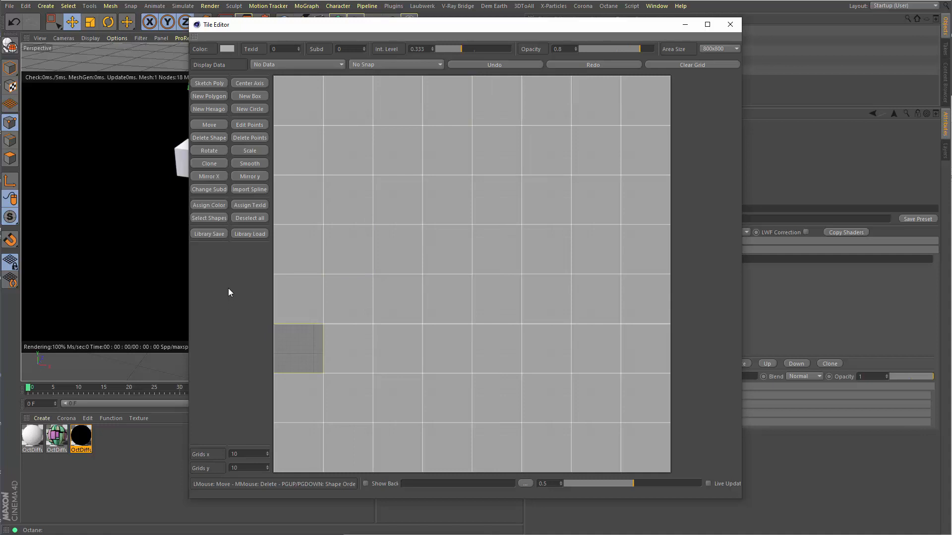
Set the color assignment gradient from dark grey at 31% value to light grey at 76% value and randomize the tile colors.
click(207, 204)
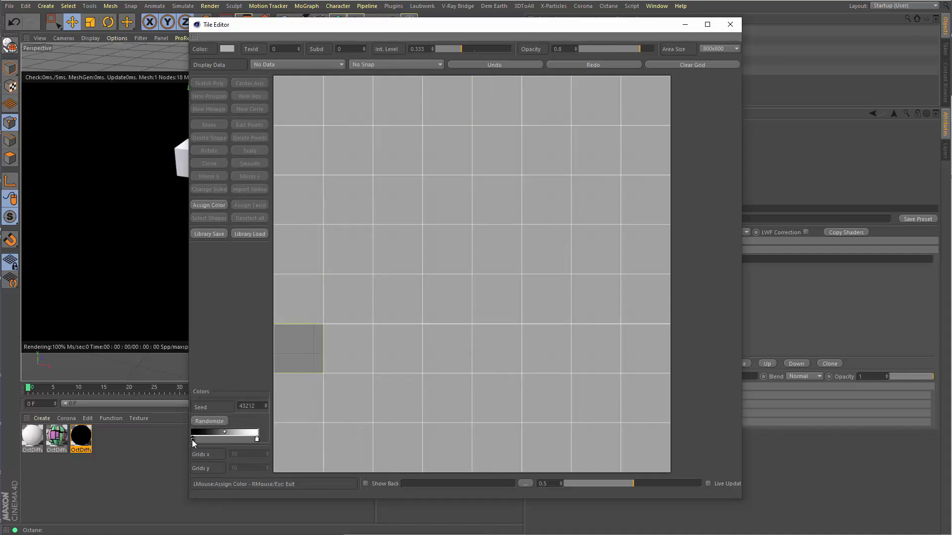
double_click(193, 439)
click(189, 459)
click(182, 476)
double_click(256, 439)
click(251, 459)
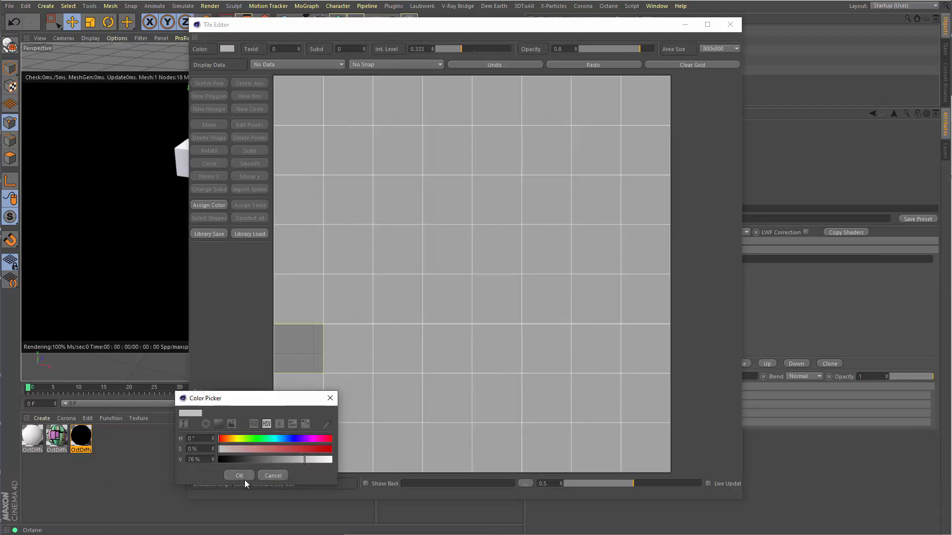
click(245, 480)
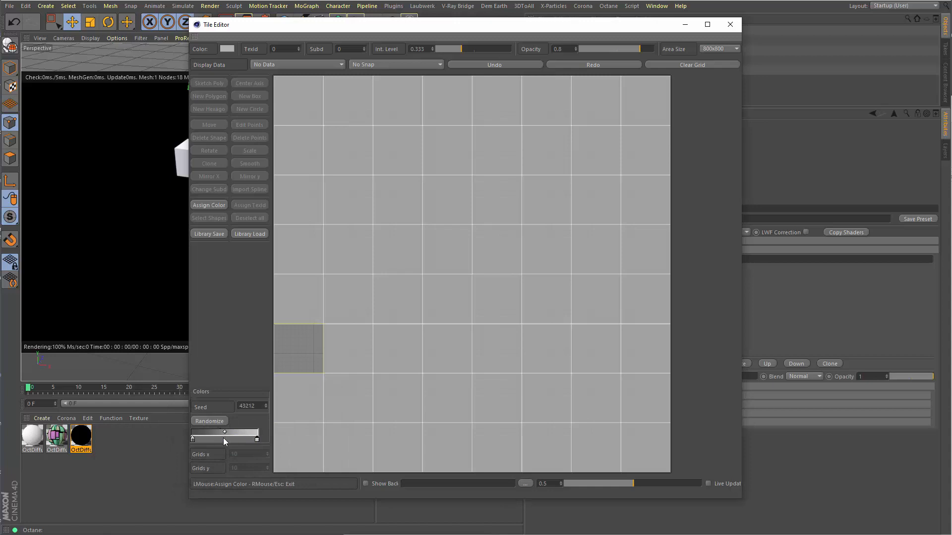
click(212, 420)
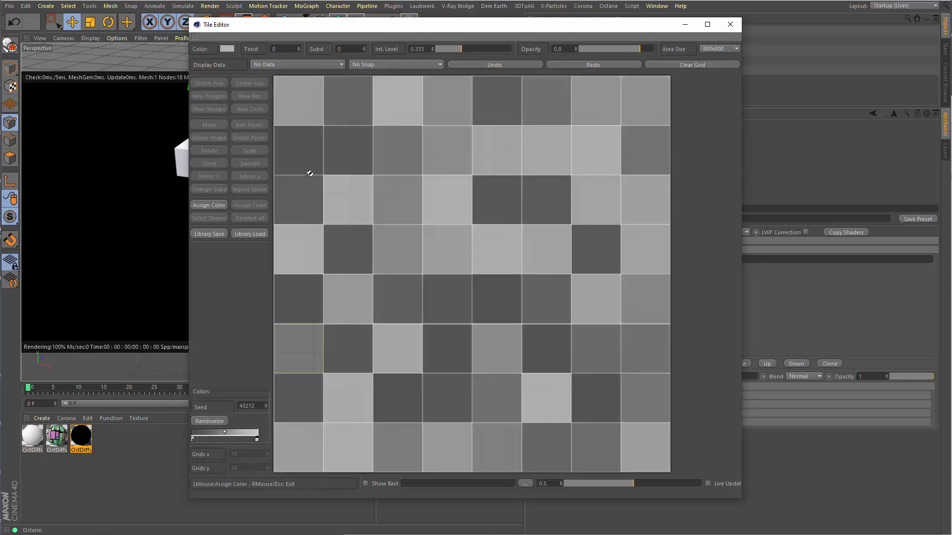
Lighten the gradient's dark end, darken its light end, randomize the tile colors again and end color assignment.
double_click(193, 440)
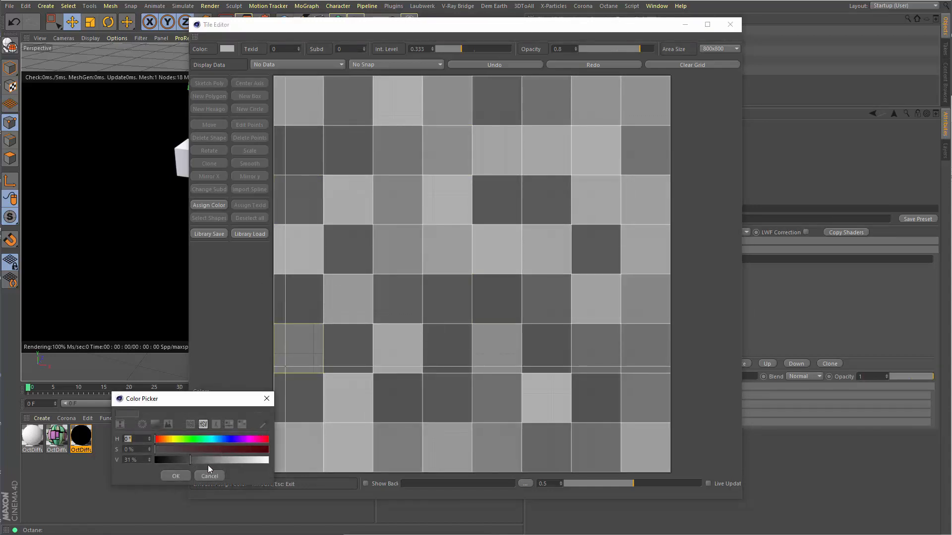
click(204, 462)
click(175, 476)
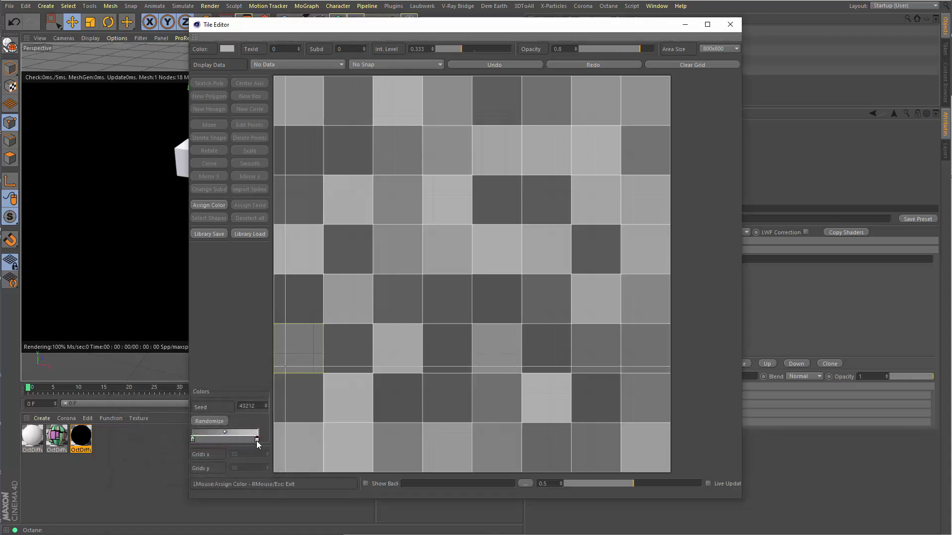
double_click(256, 441)
click(260, 461)
click(239, 477)
click(203, 420)
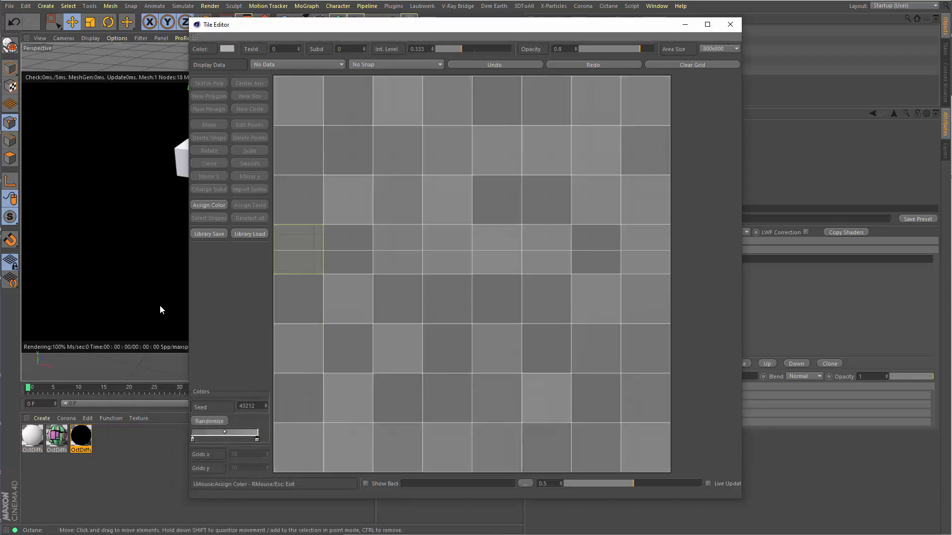
click(214, 208)
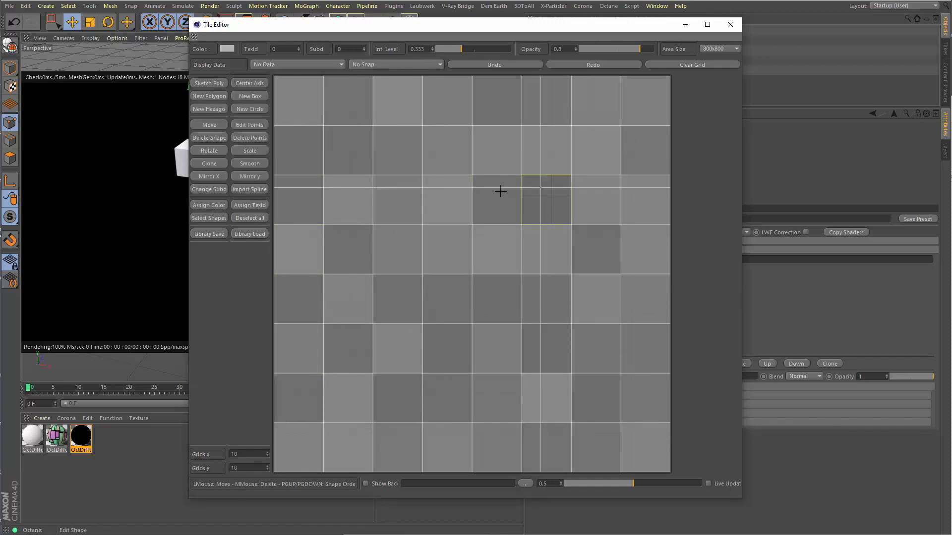
Open the Tile Editor's display data options.
click(280, 65)
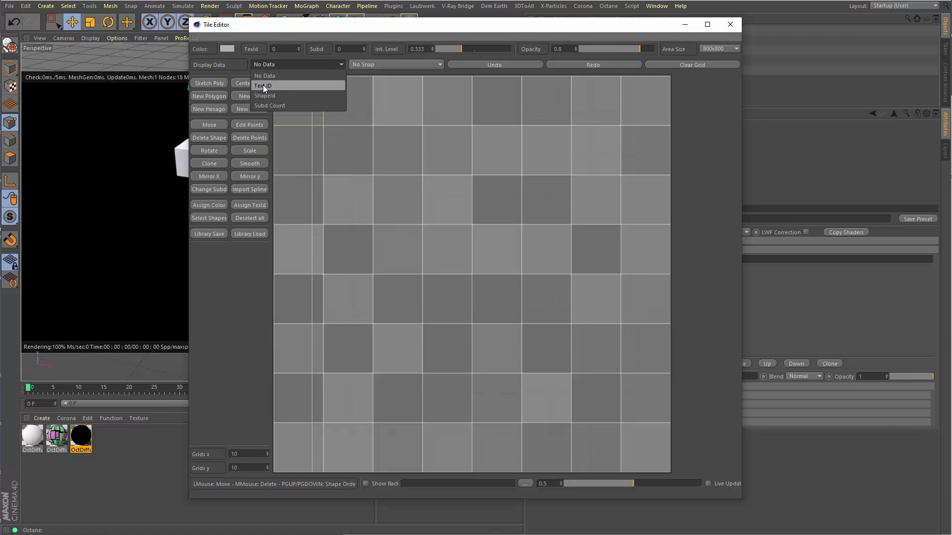
Display texture IDs on the tiles and assign TexId 1 to the second tile in rows three and five and the third tile in row four.
click(267, 85)
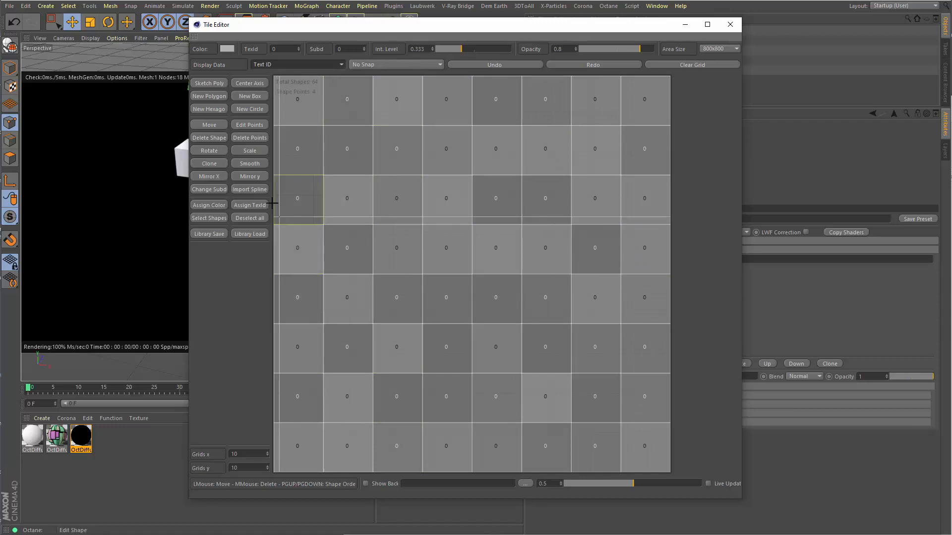
click(242, 207)
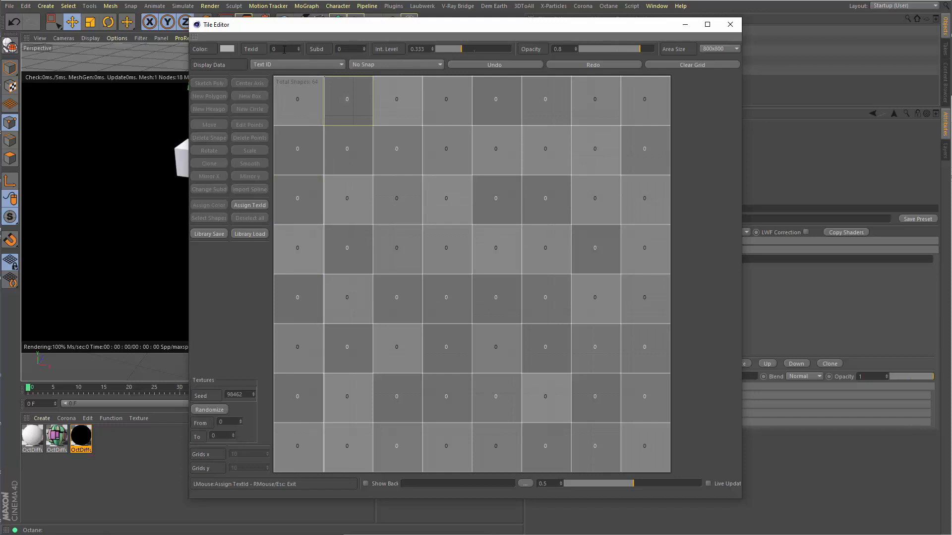
drag(283, 49, 256, 49)
text(1)
click(334, 185)
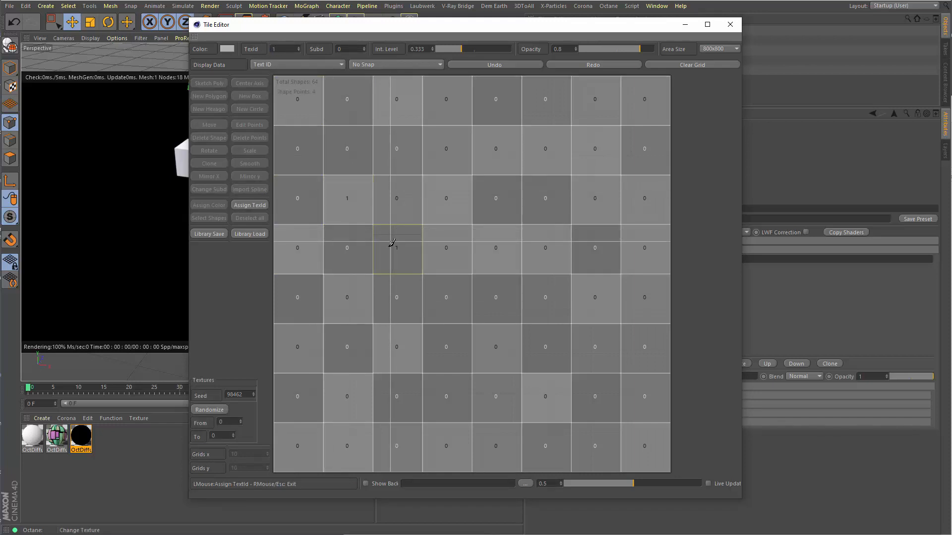
click(389, 244)
click(349, 293)
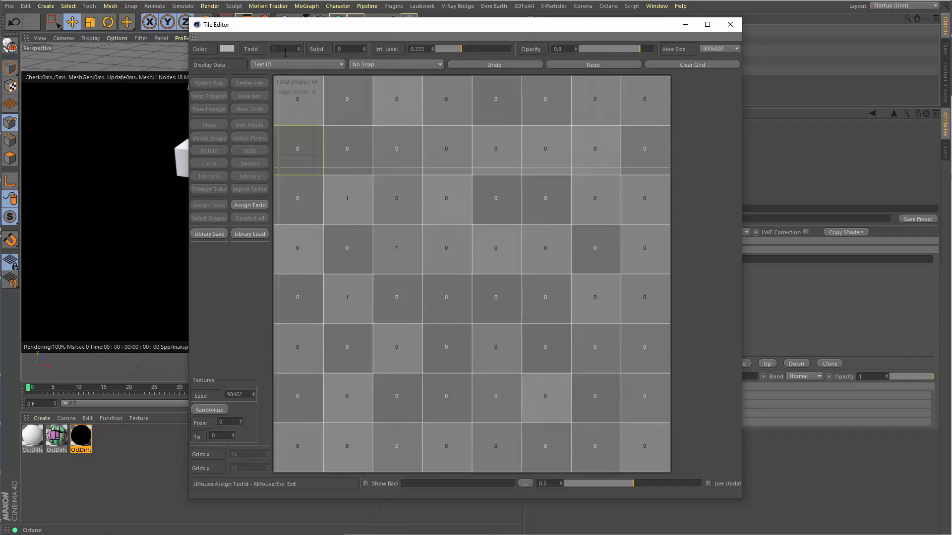
Reset TexId to 0, randomize the tiles' texture IDs from 0 to 4, and close the Tile Editor.
drag(283, 50, 247, 47)
text(0)
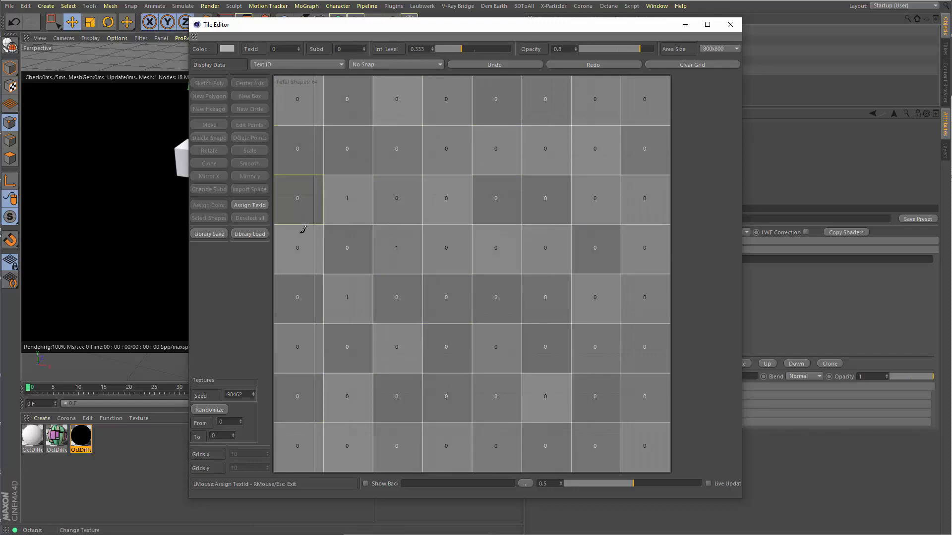
click(214, 410)
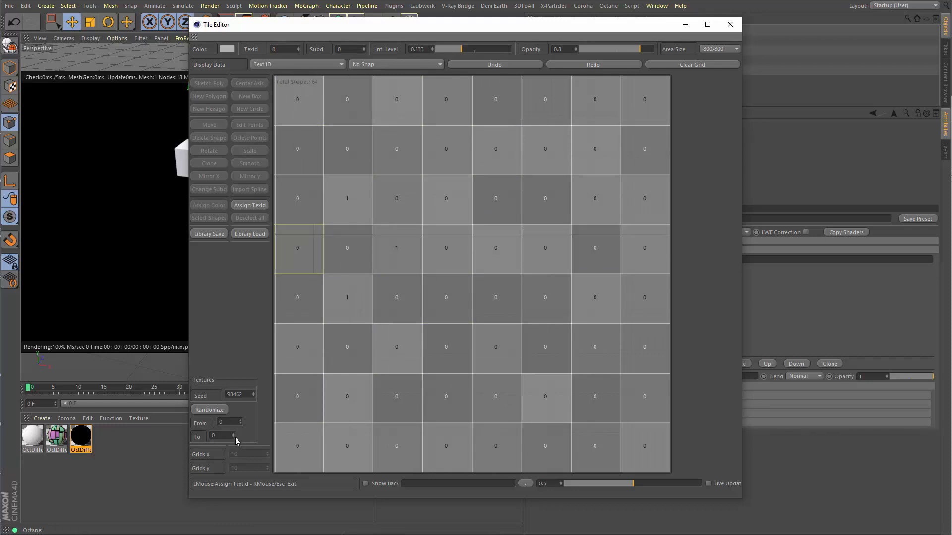
click(234, 435)
click(213, 412)
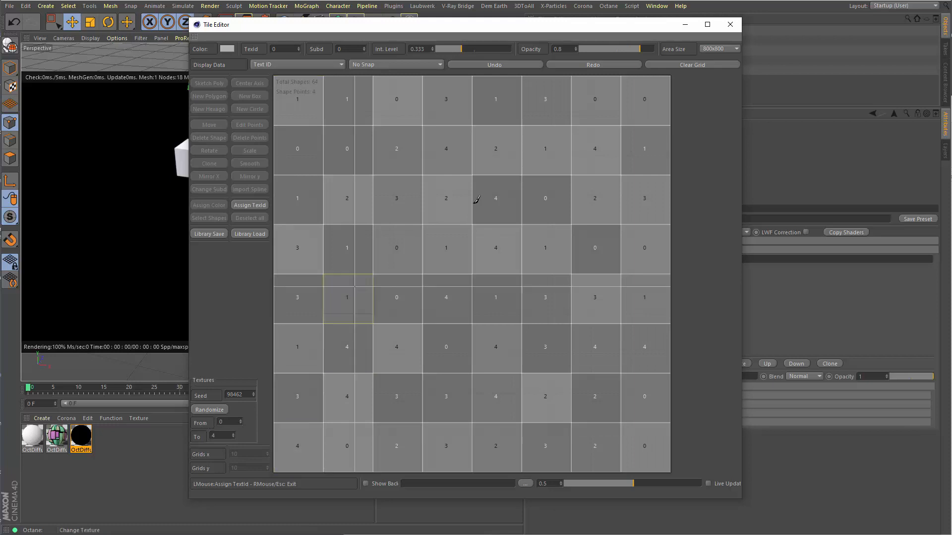
click(239, 206)
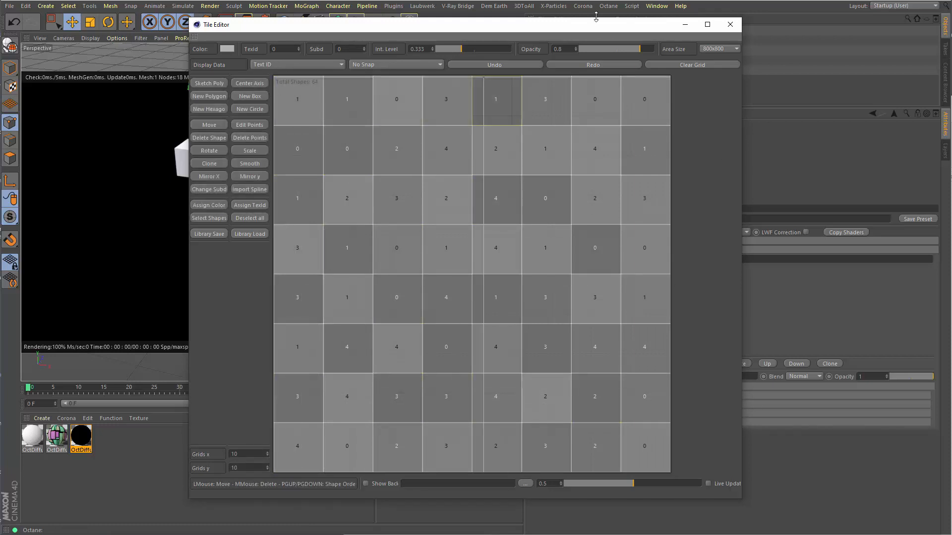
click(735, 28)
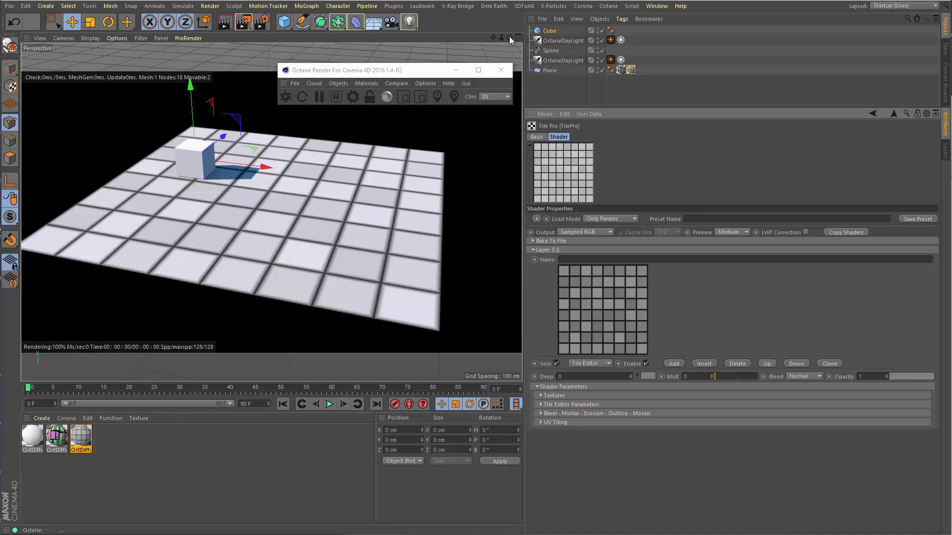
mouse_move(510, 38)
mouse_down()
mouse_move(503, 56)
mouse_move(513, 38)
mouse_up()
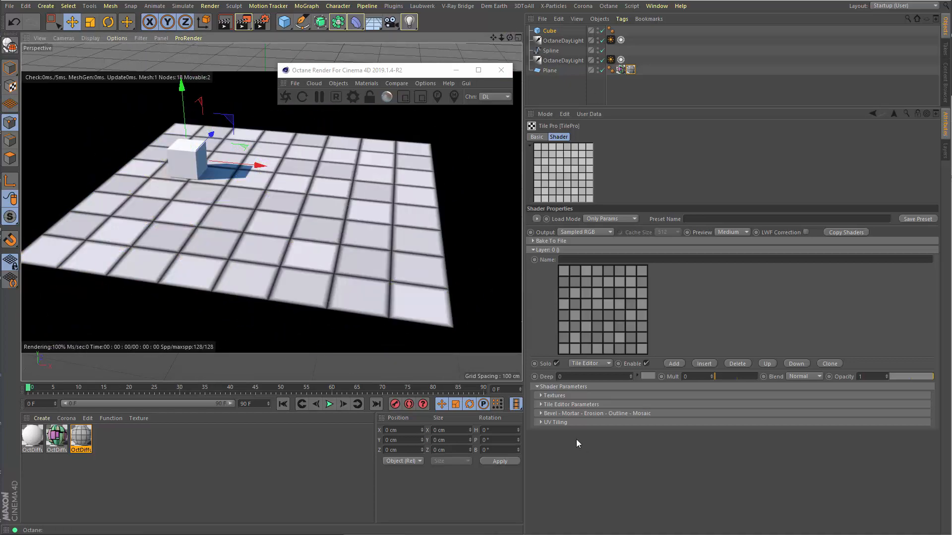
Examine the shader's Textures, Tile Editor Parameters and Bevel - Mortar - Erosion - Outline - Mosaic settings.
click(555, 396)
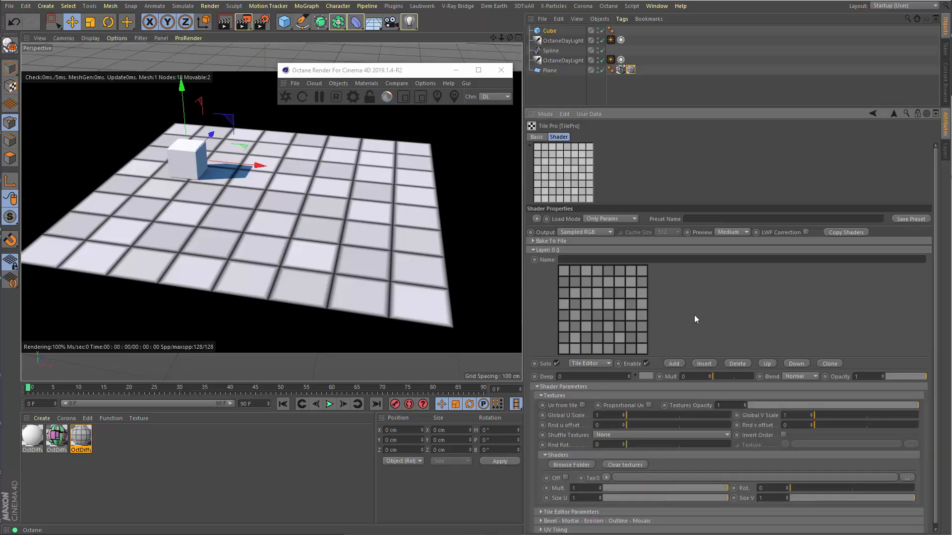
click(555, 397)
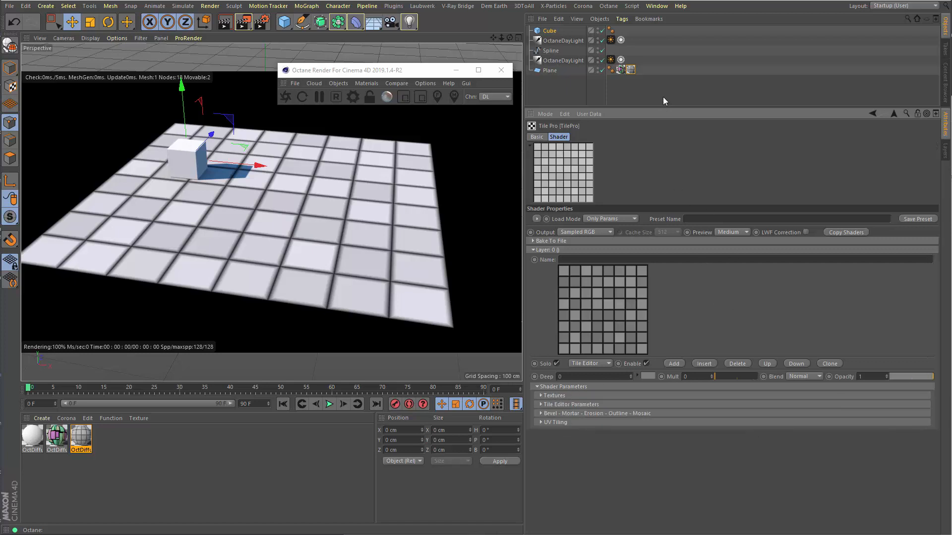
drag(652, 107, 652, 82)
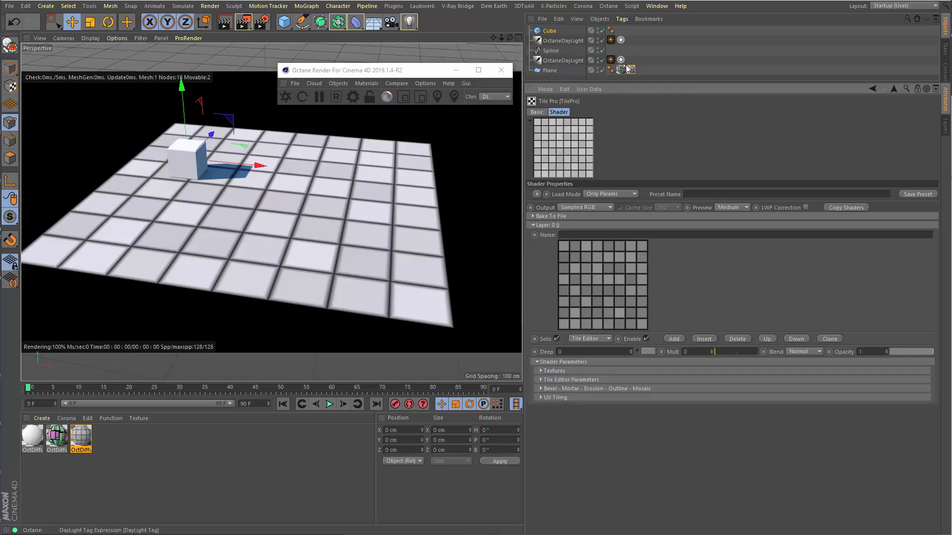
click(562, 372)
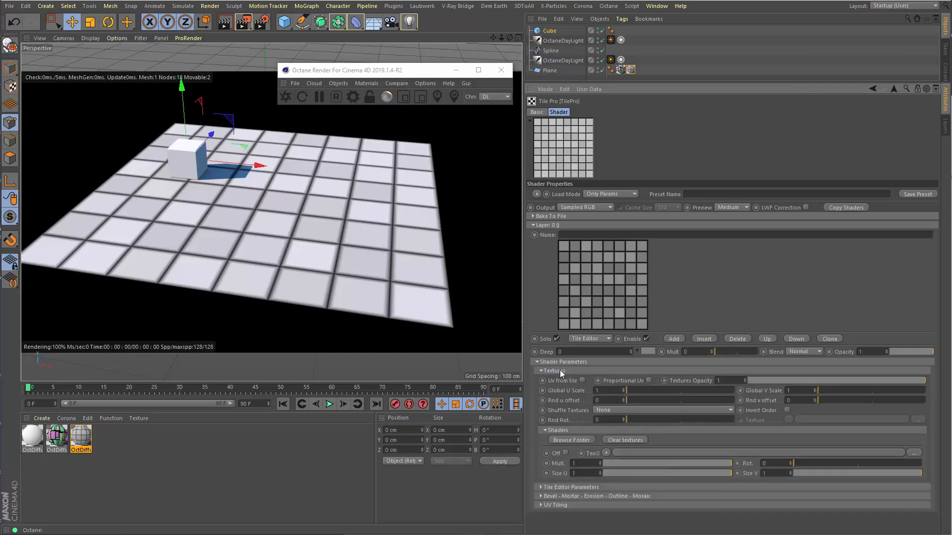
click(561, 370)
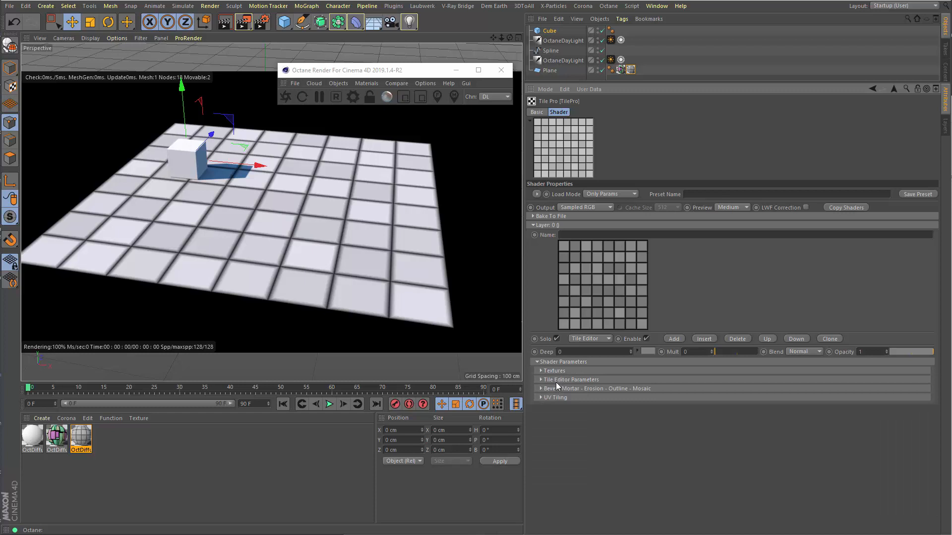
click(556, 380)
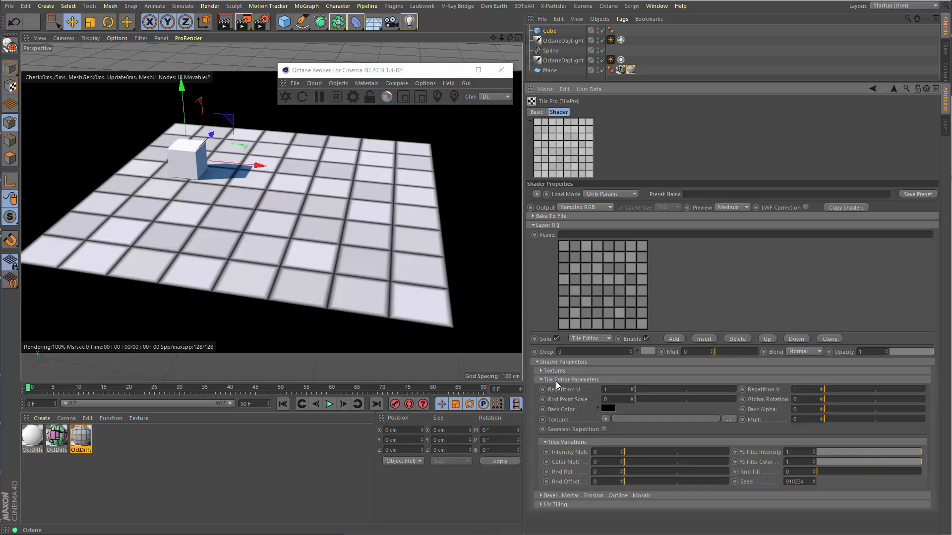
click(556, 381)
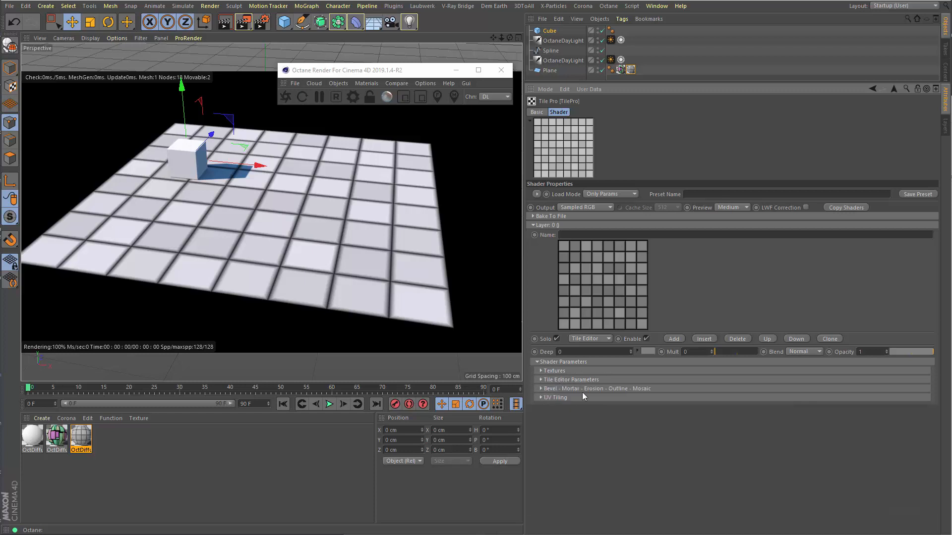
click(567, 390)
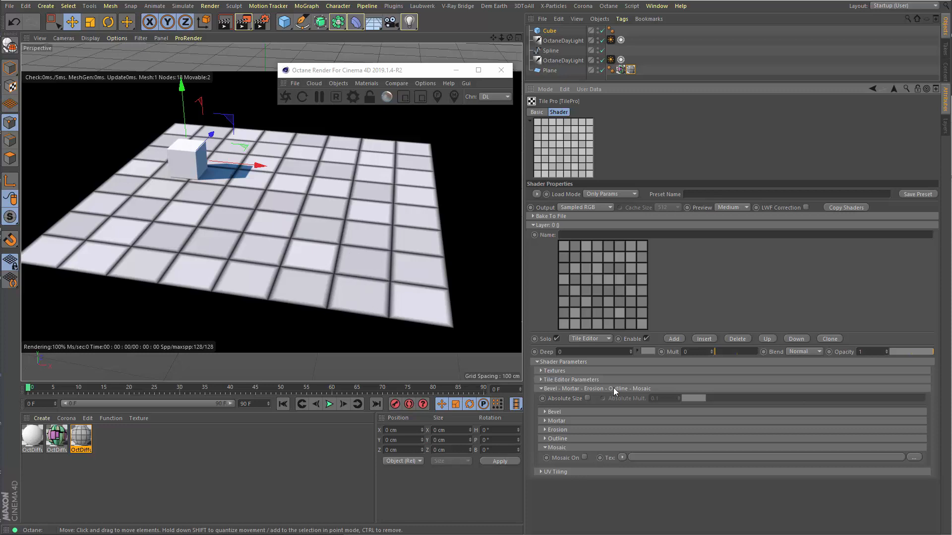
click(559, 390)
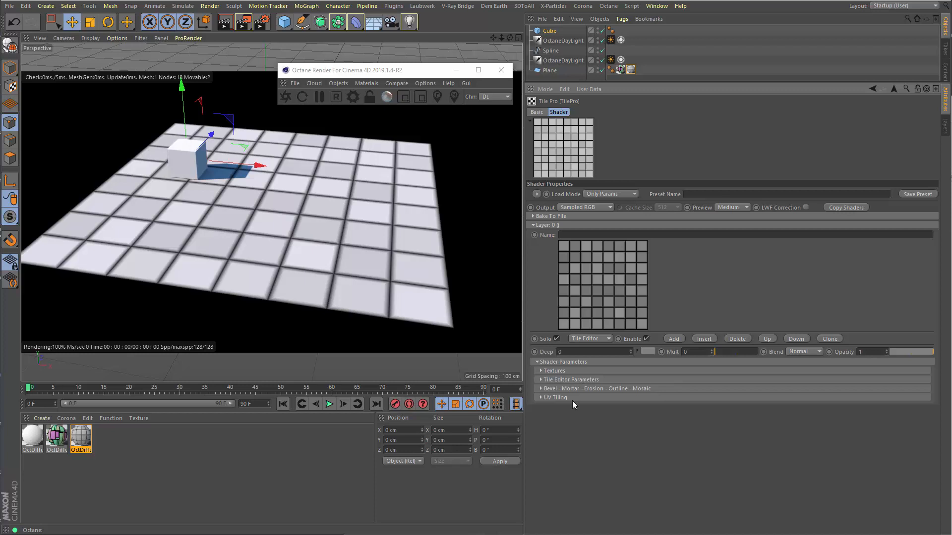
Browse the LL_LIBARIES_Textures_Original Collection folder for an image file for the shader's Tex0 slot.
click(558, 371)
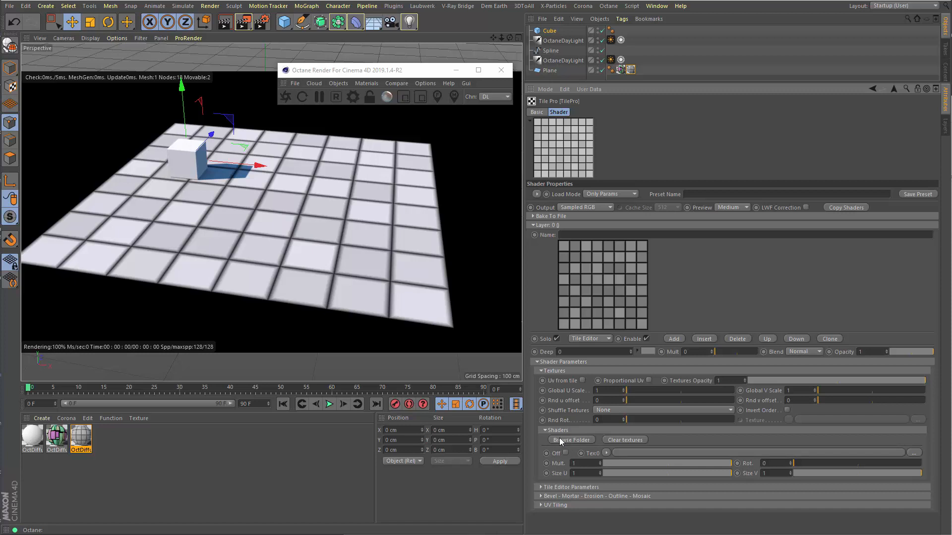
click(914, 453)
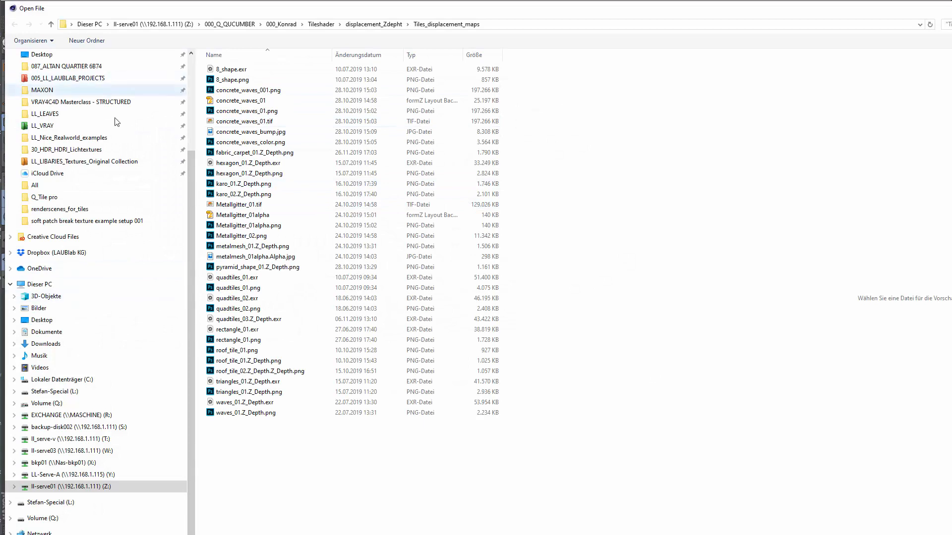
scroll(94, 233, up, 3)
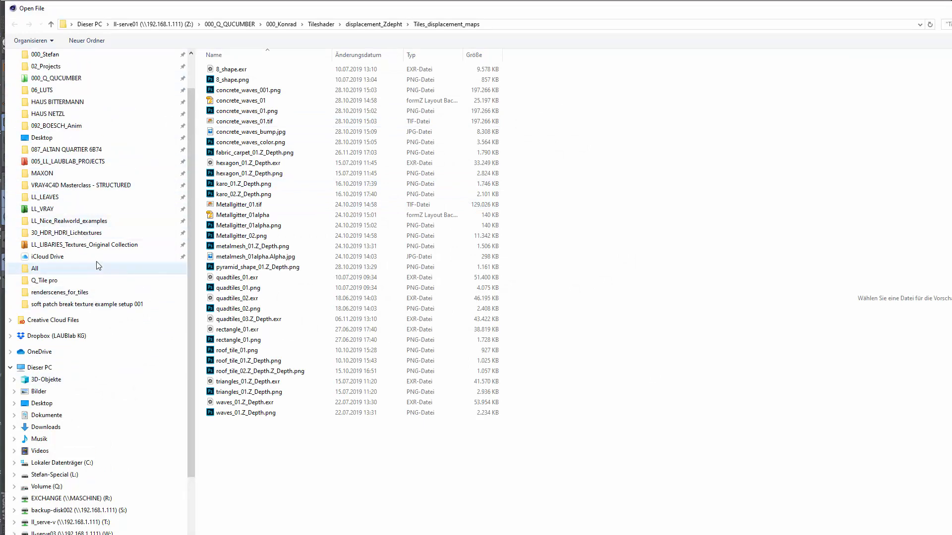
click(104, 244)
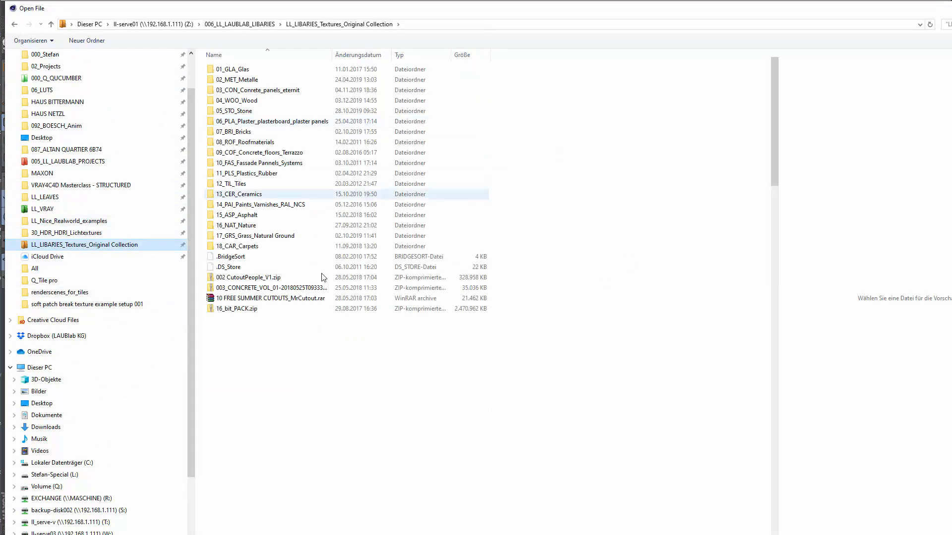
scroll(317, 287, down, 3)
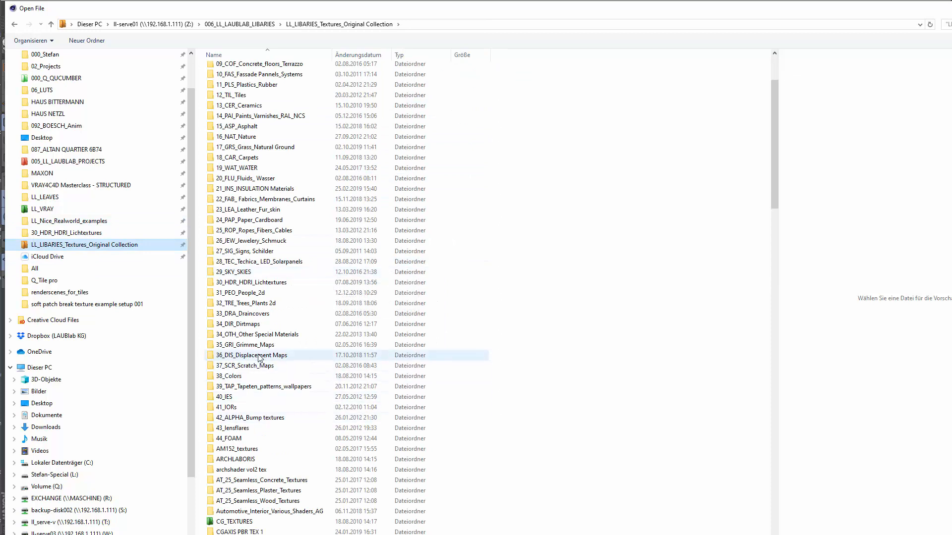
double_click(242, 345)
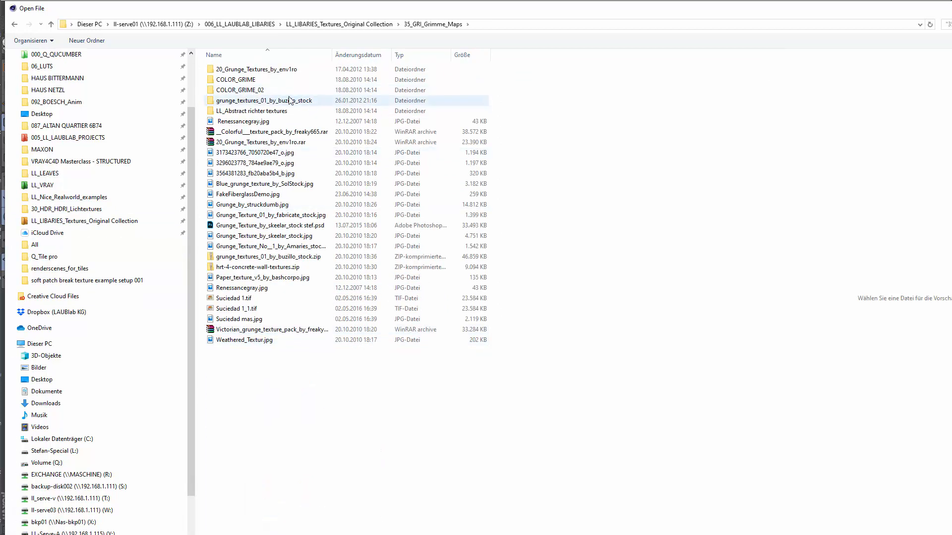
click(377, 31)
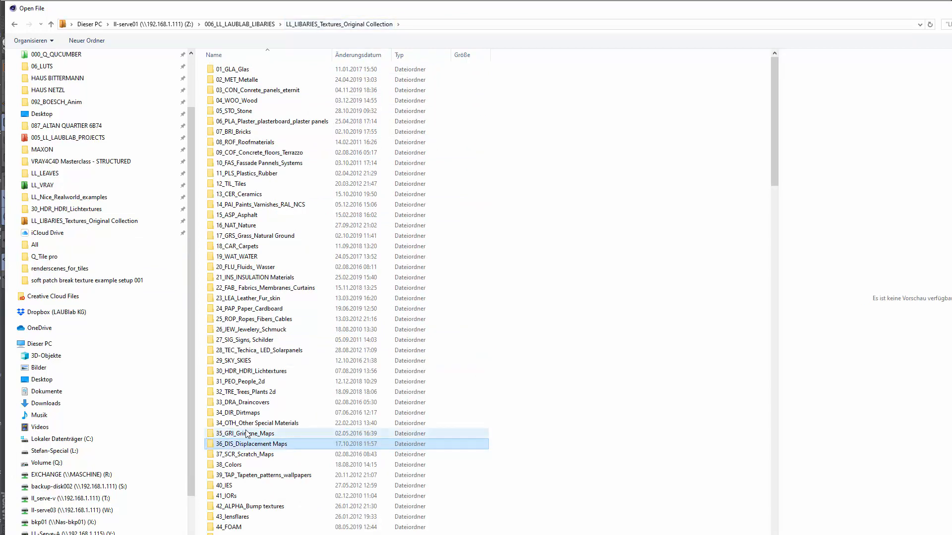
Load dvGSTK_021.jpg from the Grime folder inside 34_DIR_Dirtmaps into Tex0 without copying it to the project location.
double_click(234, 413)
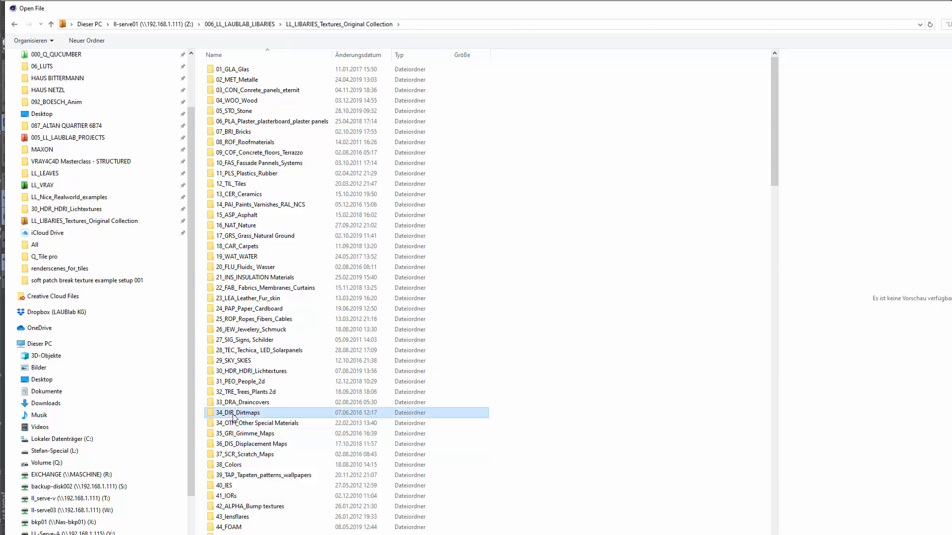
click(229, 81)
double_click(229, 80)
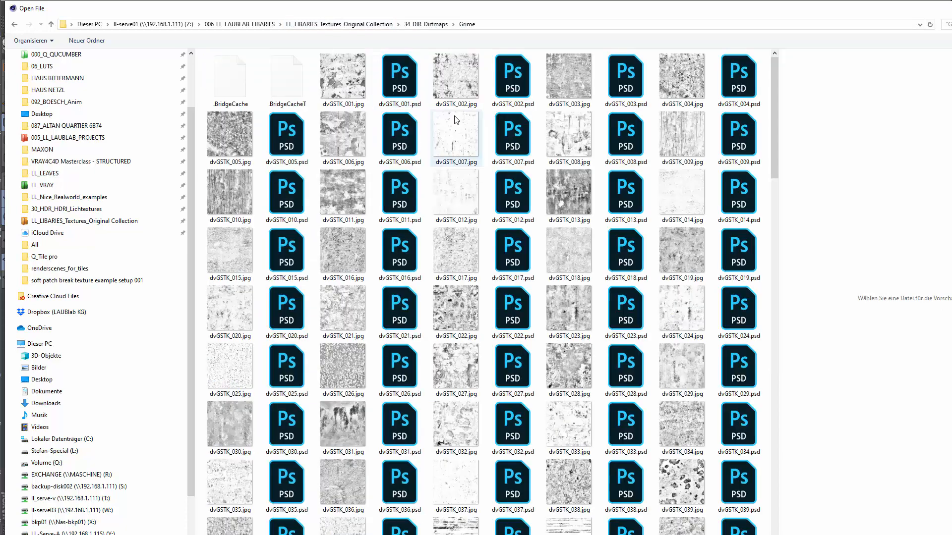
click(335, 314)
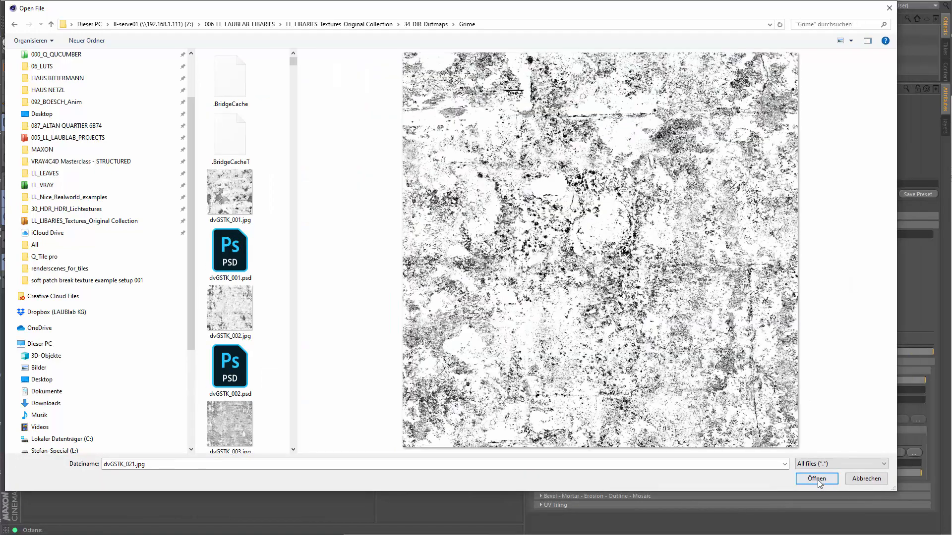
click(819, 485)
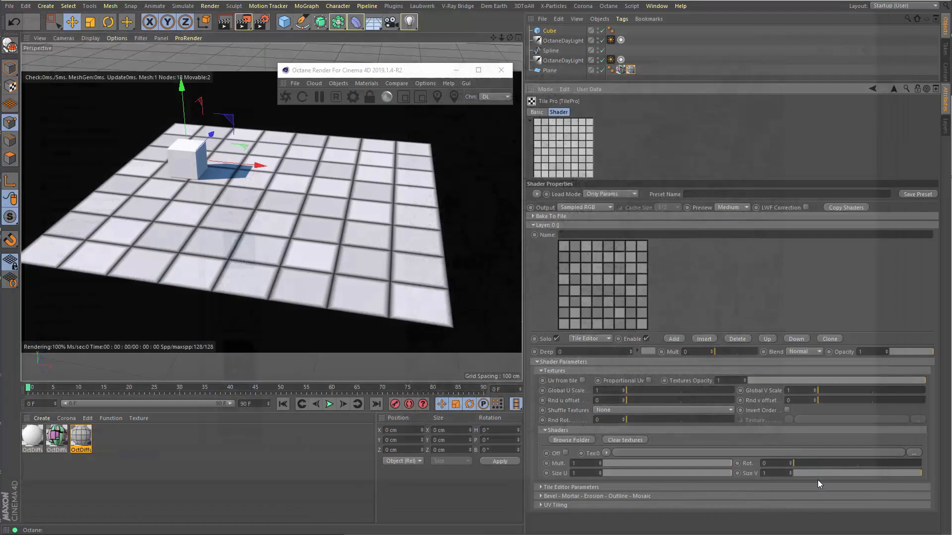
click(626, 343)
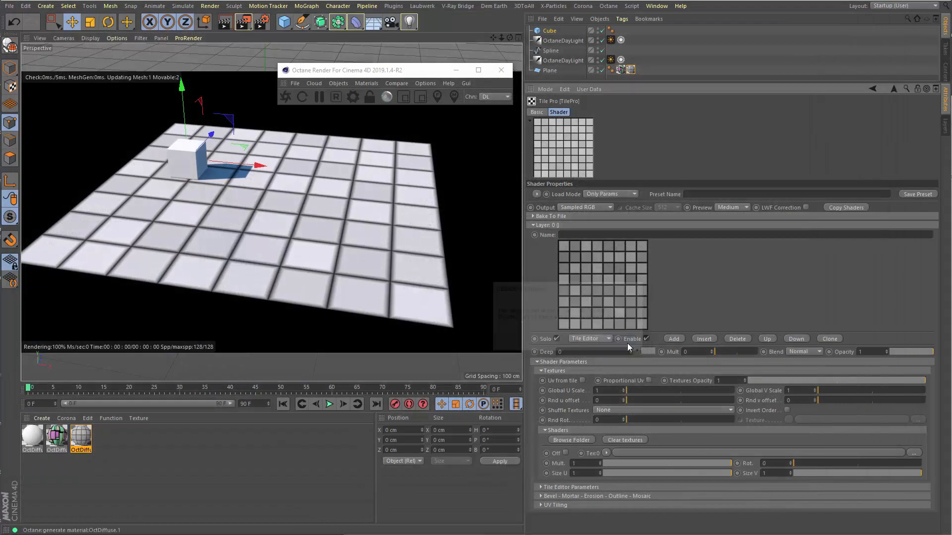
Load dvGSTK_019.jpg from the Grime folder into the shader's Tex1 slot without copying it to the project location.
drag(759, 477, 772, 329)
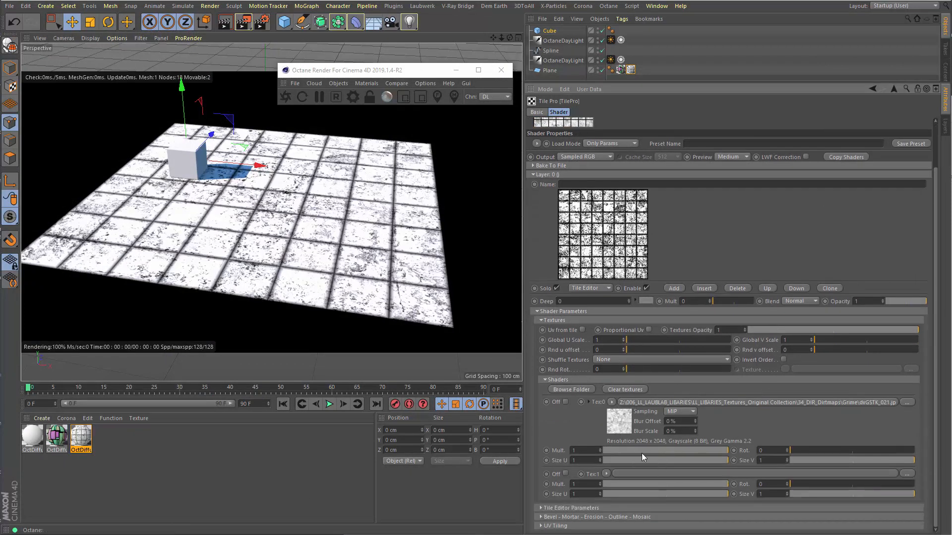
click(907, 474)
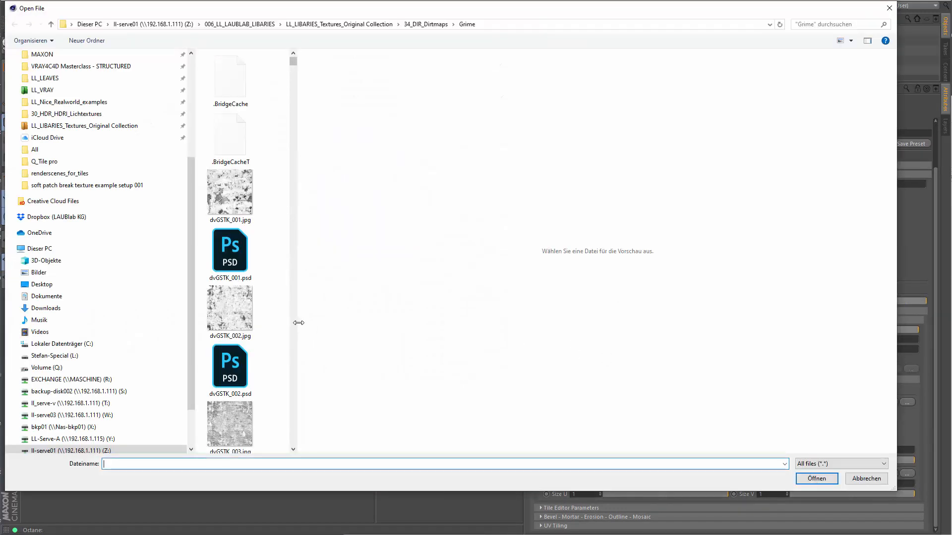
drag(295, 322, 660, 340)
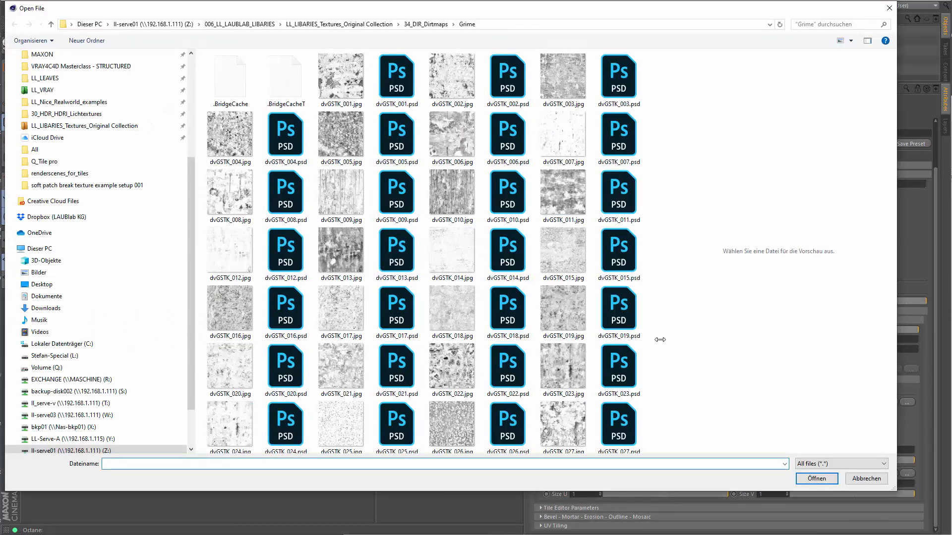
click(555, 310)
click(817, 478)
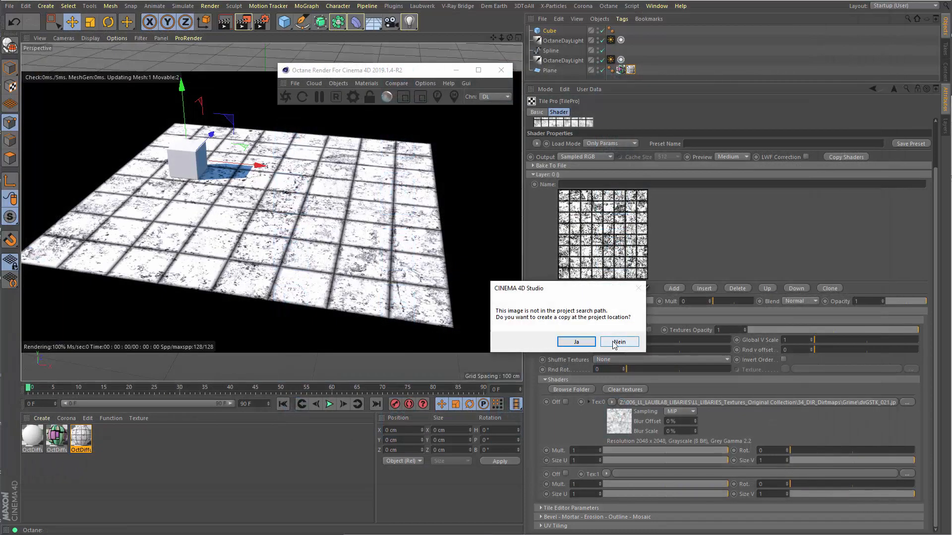
click(614, 343)
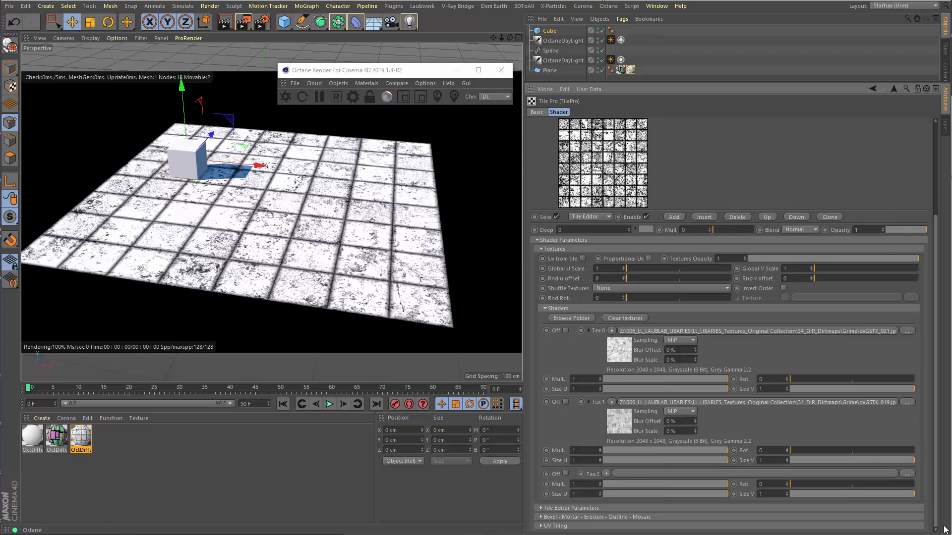
Load dvGSTK_002.jpg from the Grime folder into the Tex2 slot without copying it to the project location.
click(907, 475)
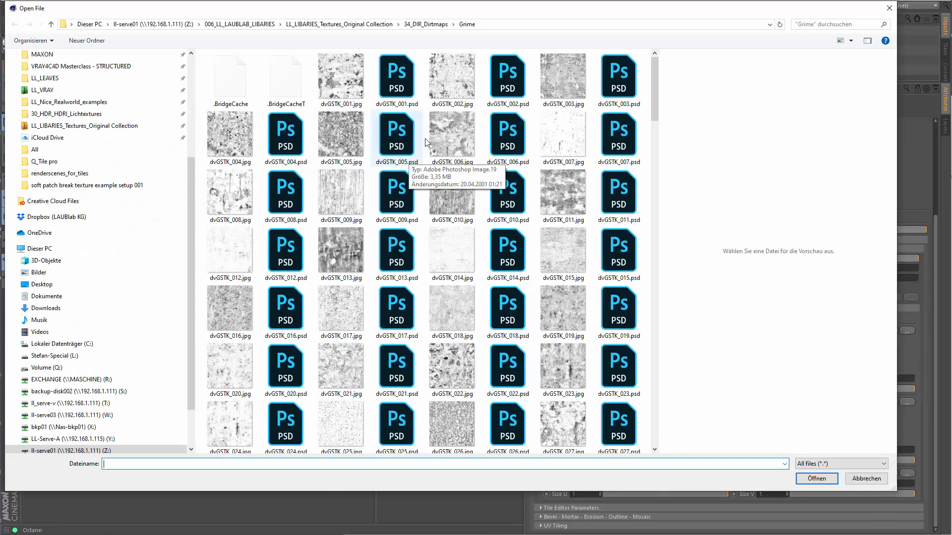
click(452, 76)
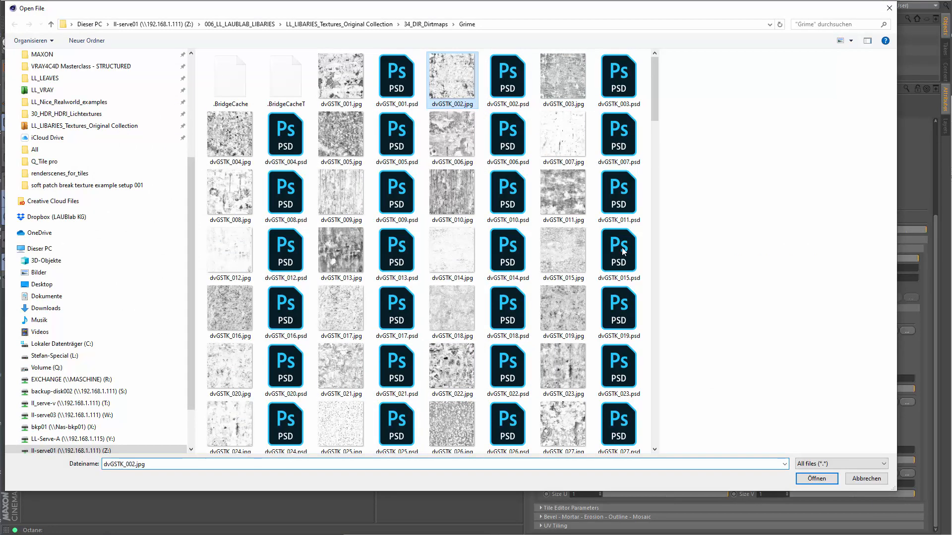
click(816, 478)
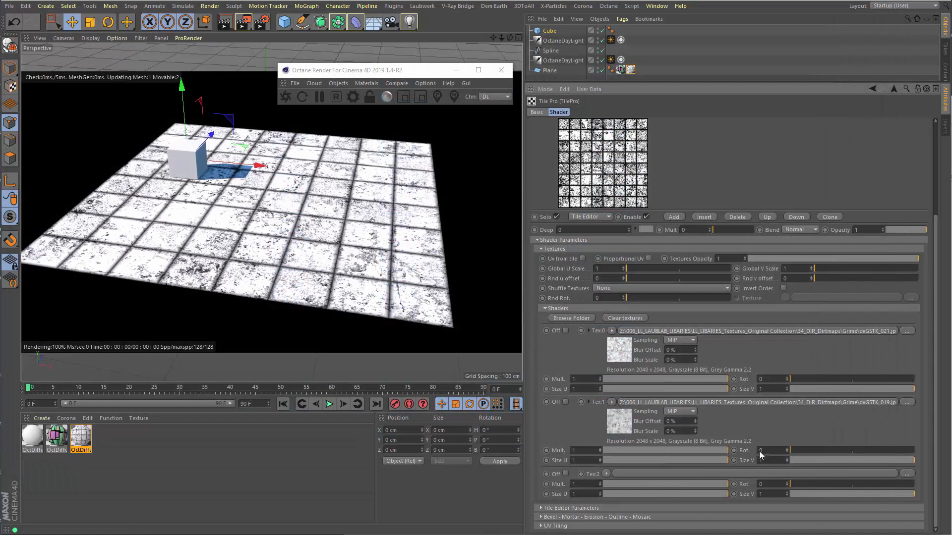
click(620, 342)
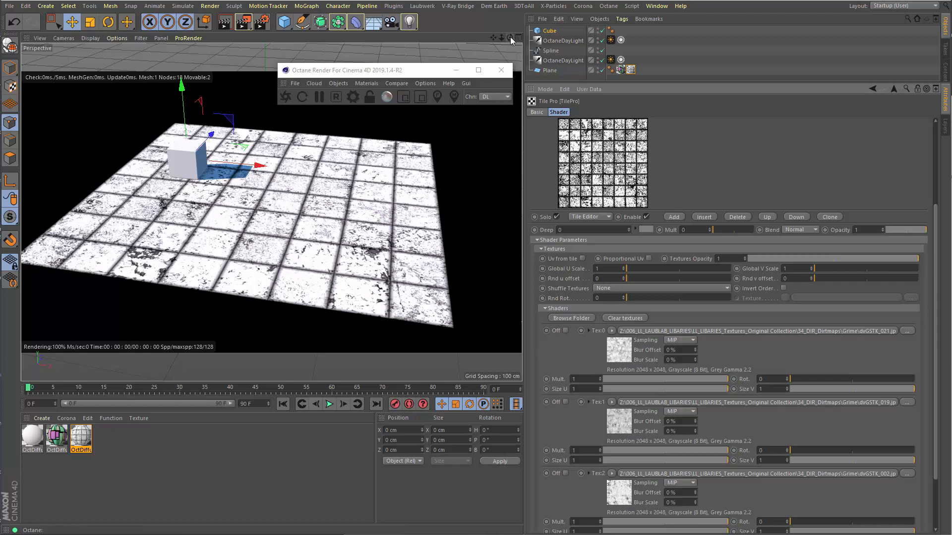
Load dvGSTK_018.jpg from the Grime folder into the Tex3 slot without copying it to the project location.
mouse_move(510, 37)
mouse_down()
mouse_move(513, 49)
mouse_move(502, 47)
mouse_up()
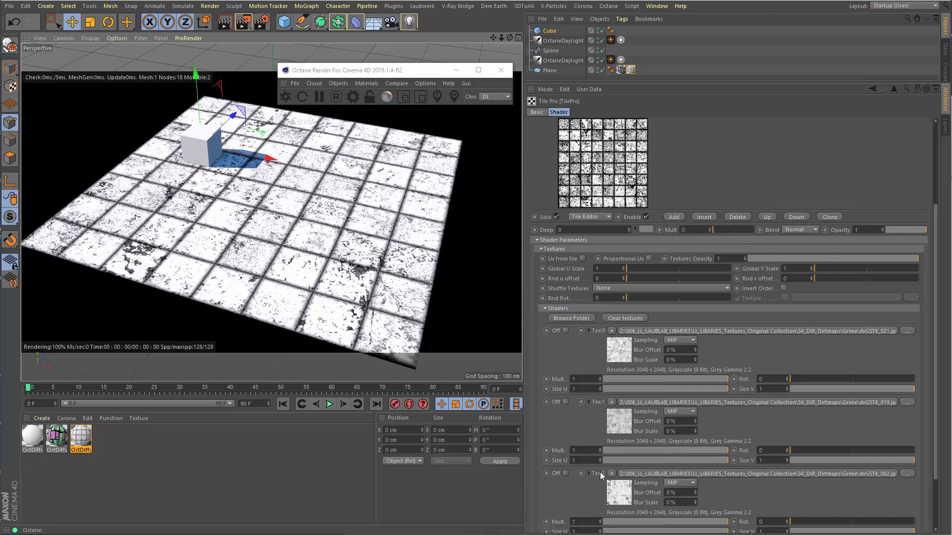
scroll(587, 495, down, 3)
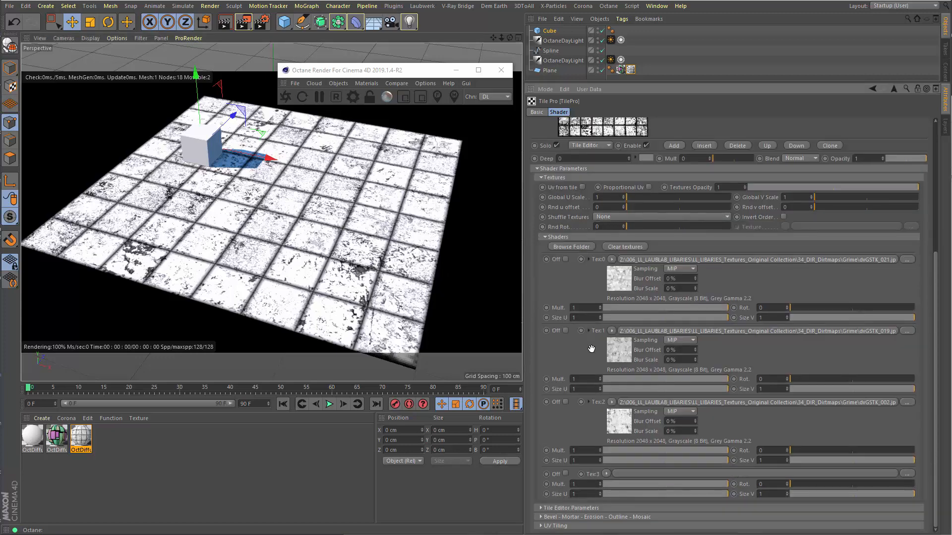
click(907, 475)
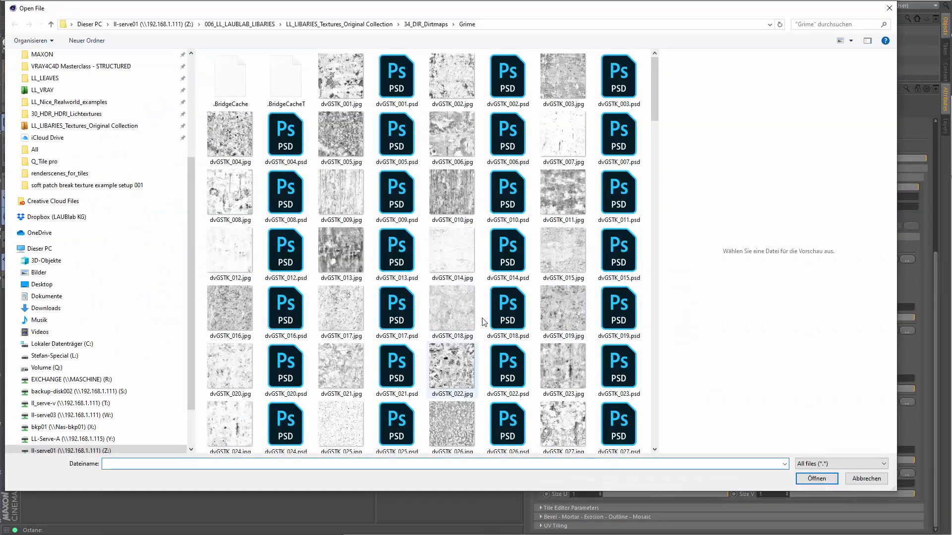
click(451, 309)
click(816, 479)
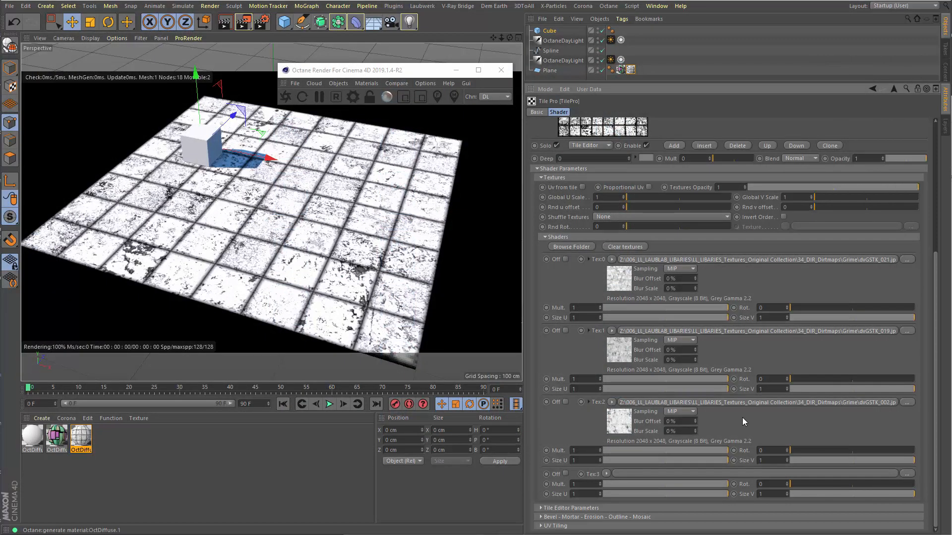
click(619, 341)
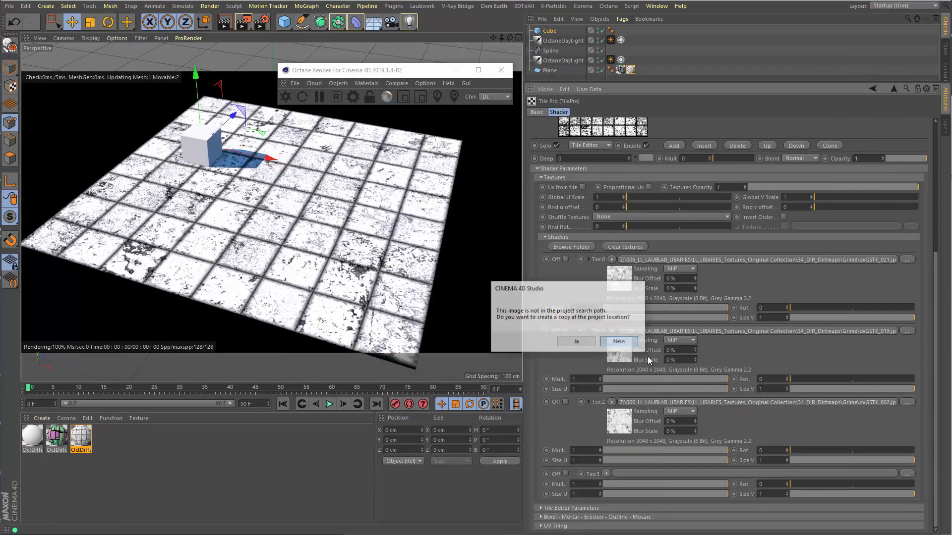
Load dvGSTK_024.jpg from the Grime folder into the Tex4 slot without copying it to the project location.
scroll(776, 429, down, 3)
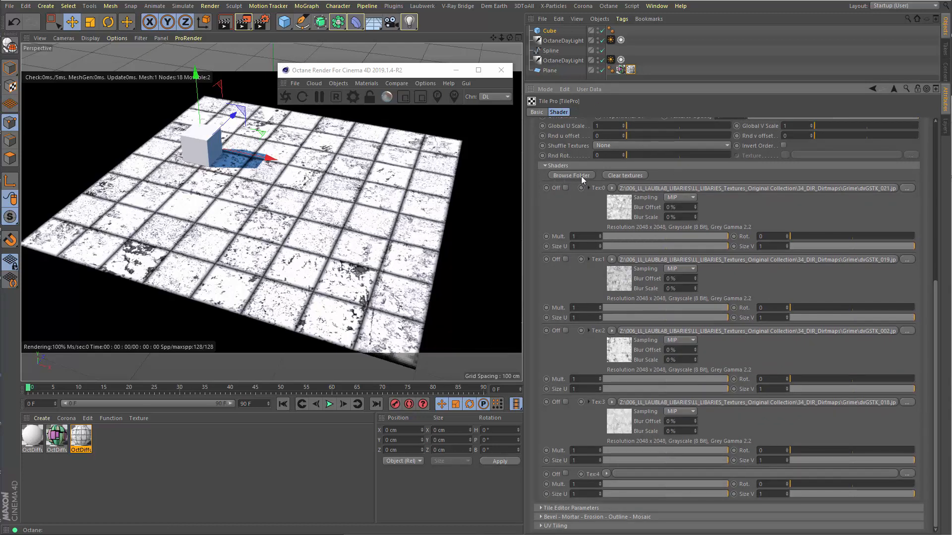
click(907, 474)
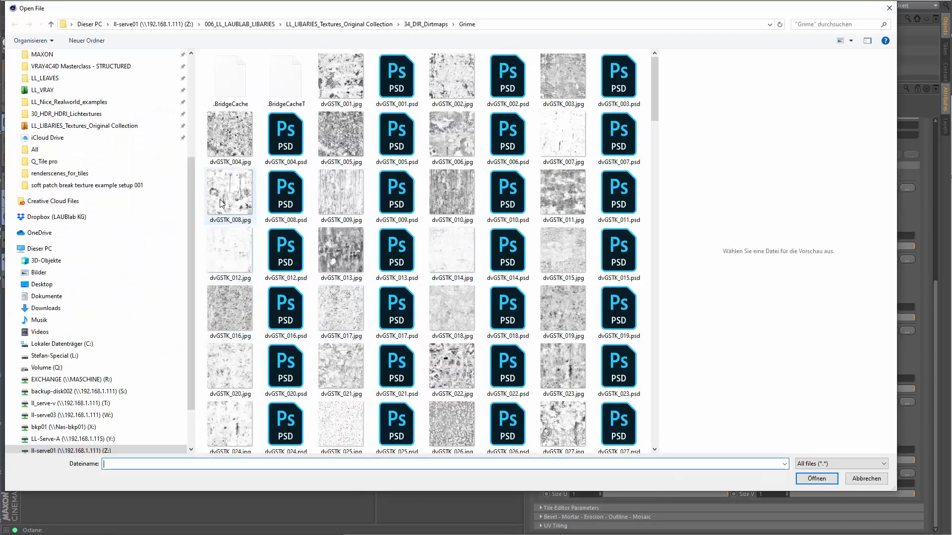
click(228, 426)
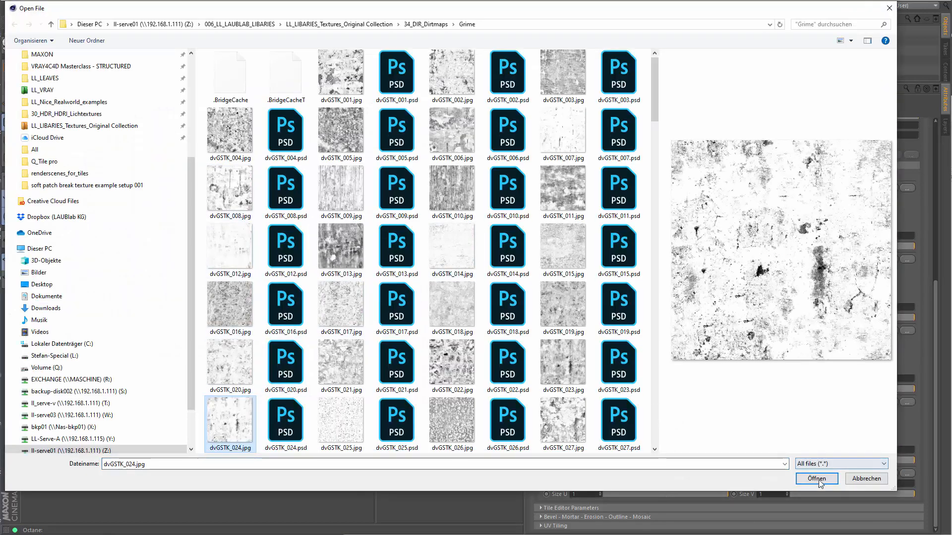
click(818, 479)
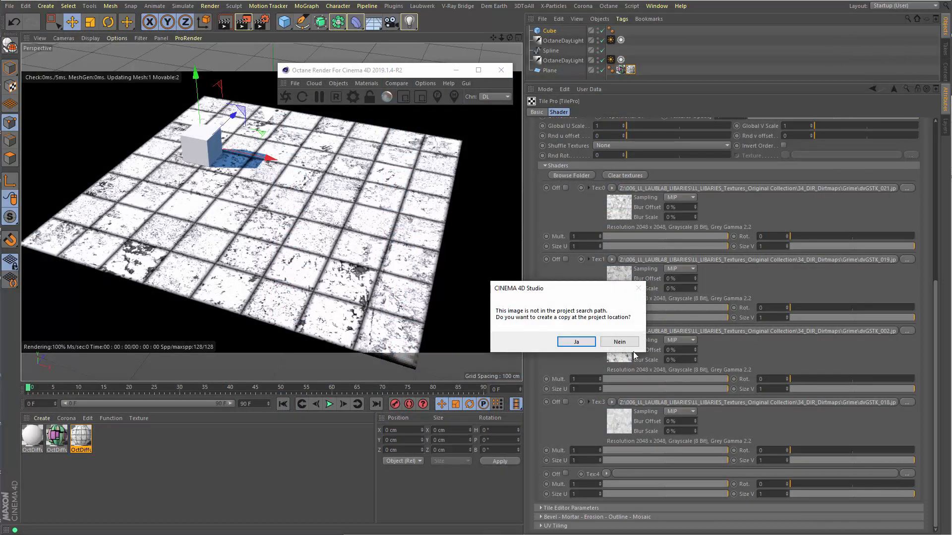
click(619, 342)
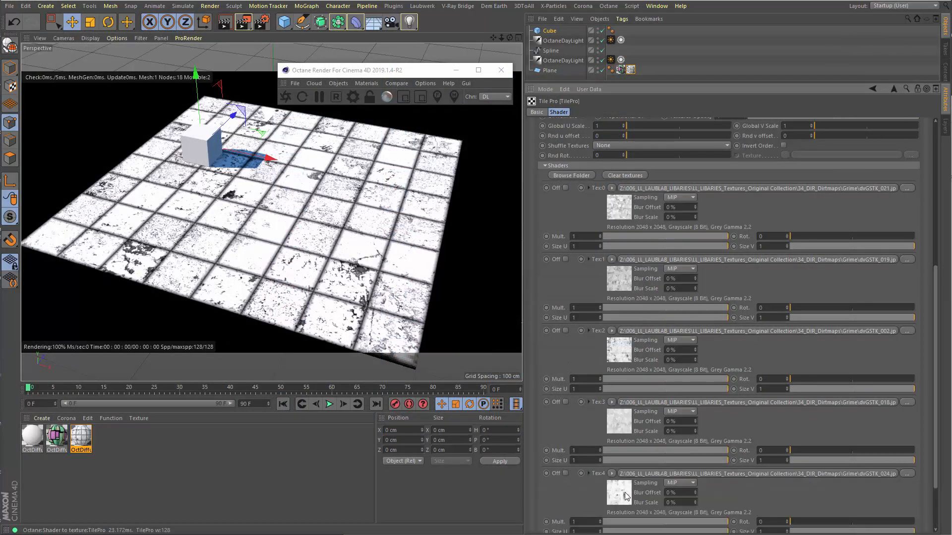
Collapse the Shaders list of the Tile Pro layer and enable Uv from tile for its textures.
scroll(845, 466, down, 2)
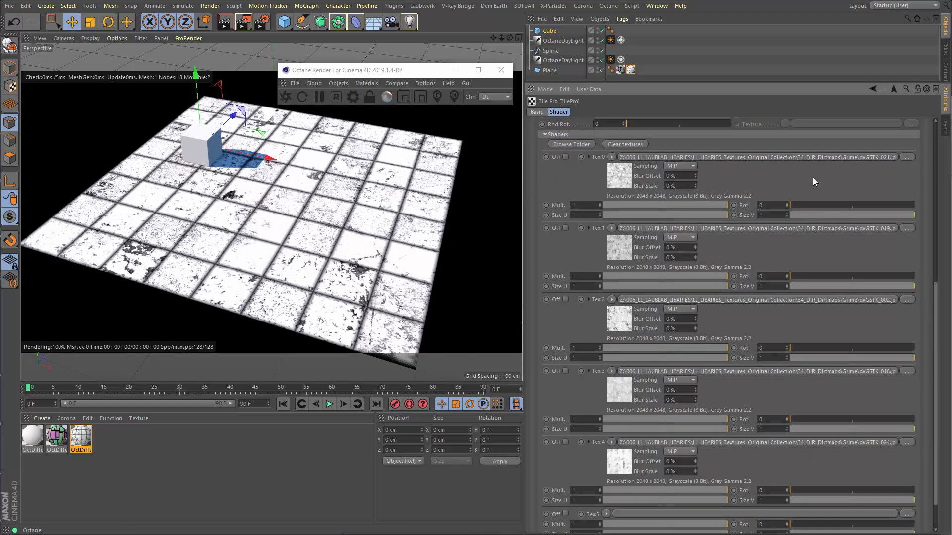
drag(813, 179, 820, 255)
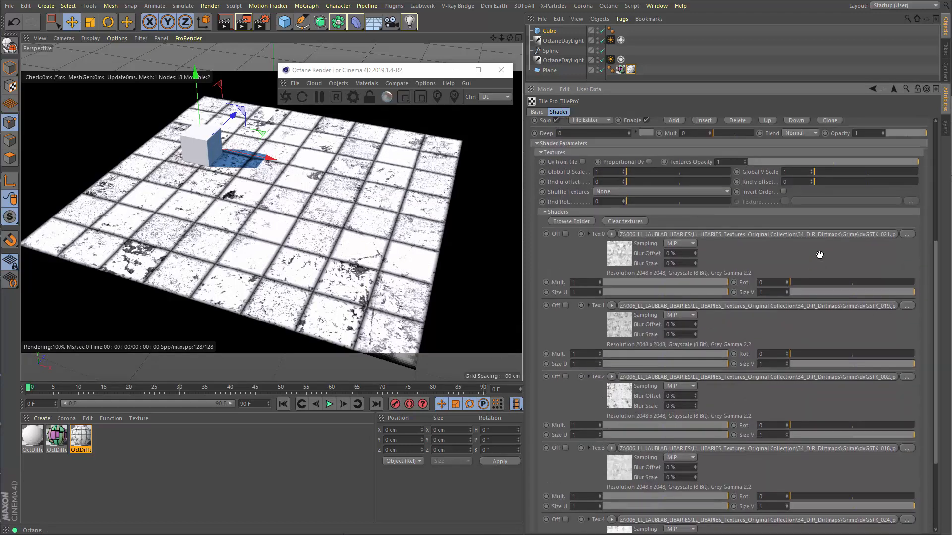
drag(808, 257, 813, 309)
click(564, 263)
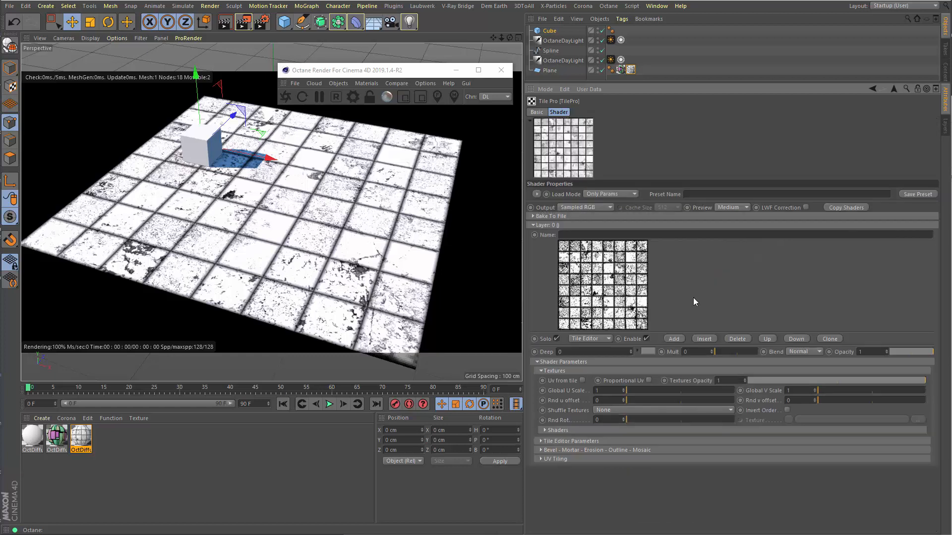
click(555, 431)
click(556, 431)
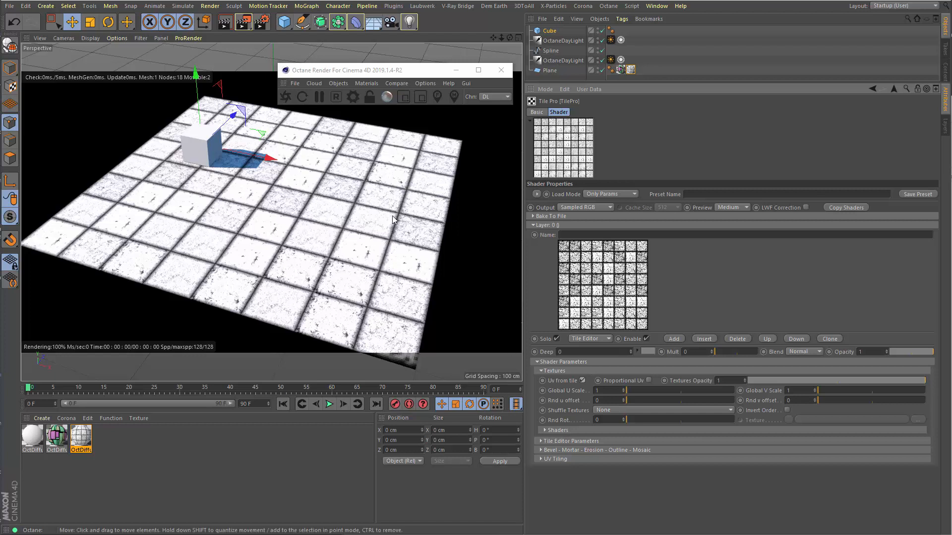
Set the textures' Global U Scale to 2.21 and Global V Scale to 2.58.
click(650, 391)
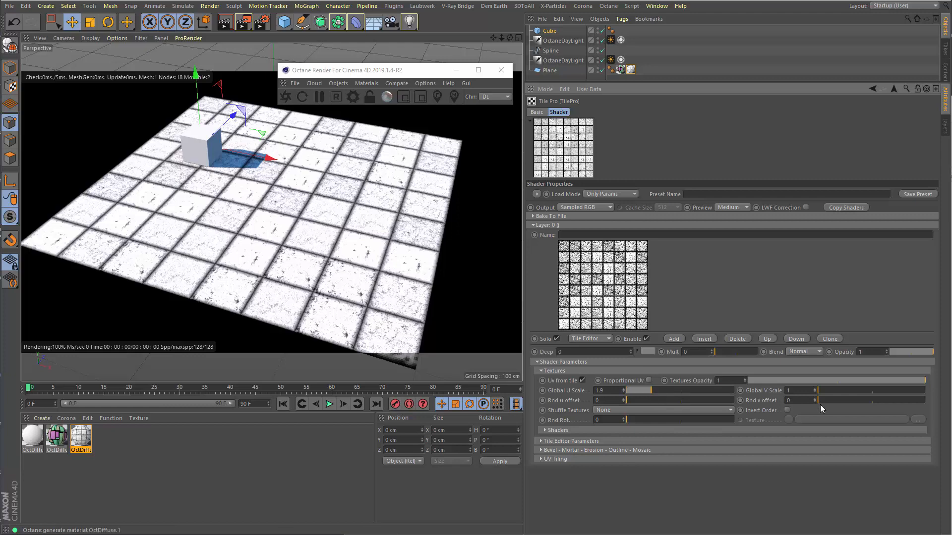
click(851, 391)
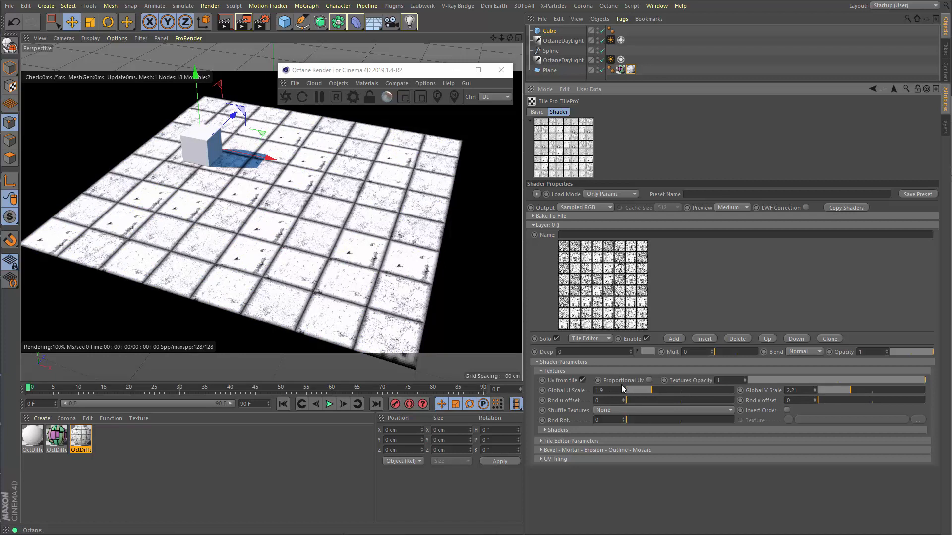
click(659, 391)
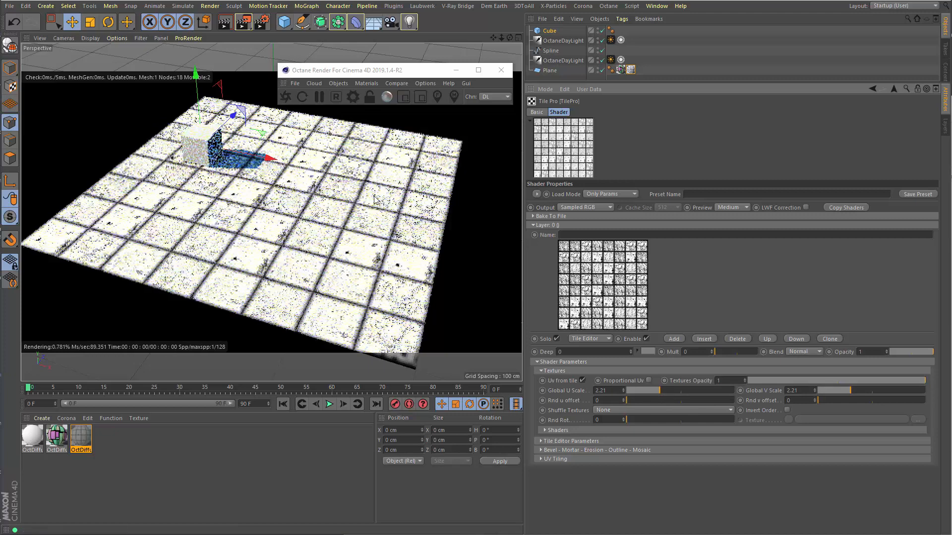
click(860, 391)
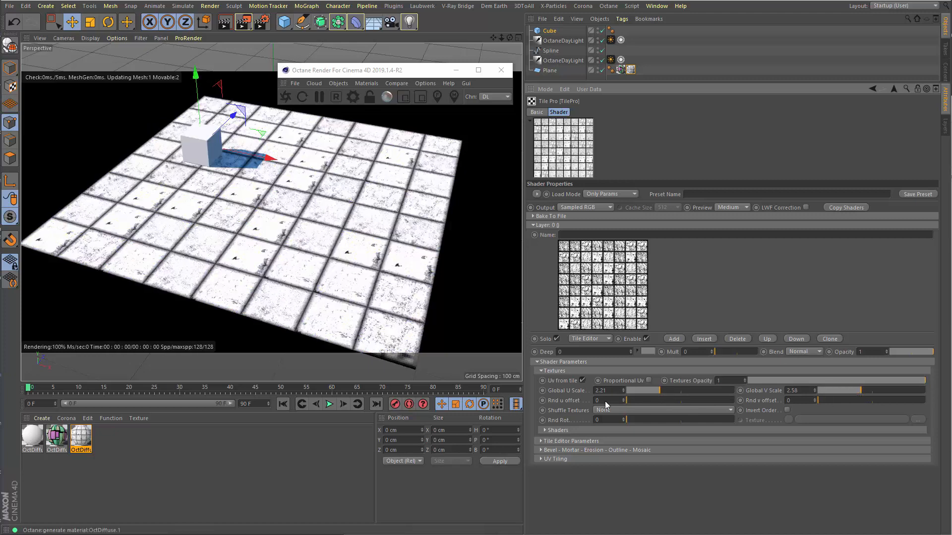
Randomize the tile textures with a U offset of 0.82, a V offset of 0.44 and a rotation of 0.71.
click(666, 400)
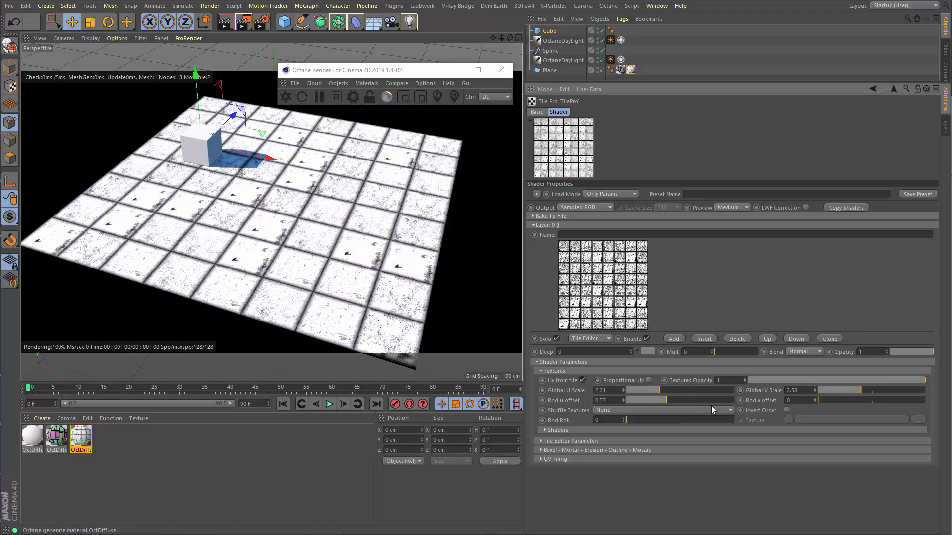
click(865, 400)
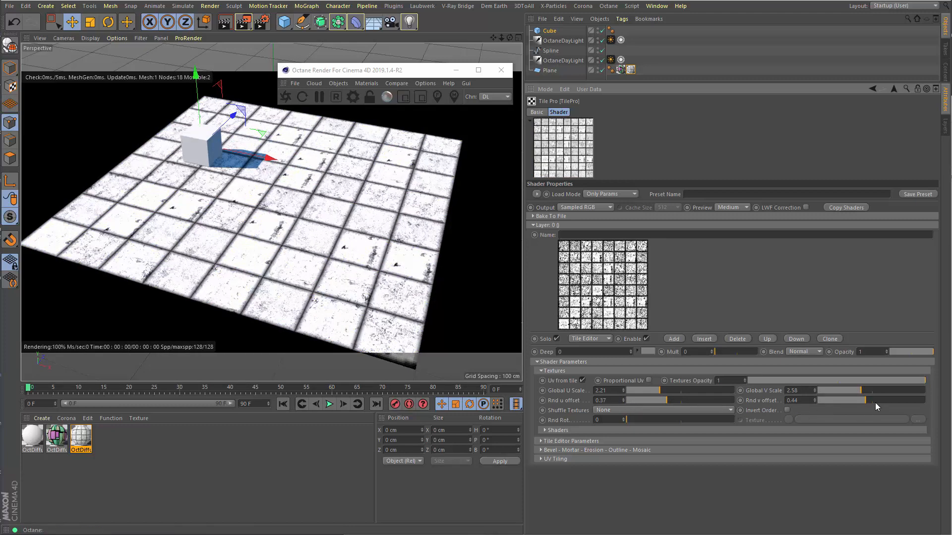
click(680, 420)
click(703, 420)
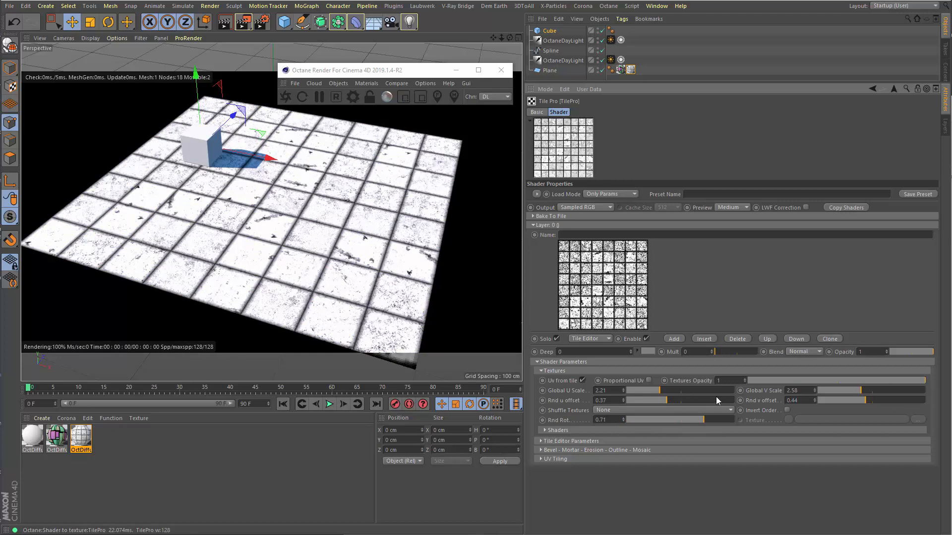
click(715, 400)
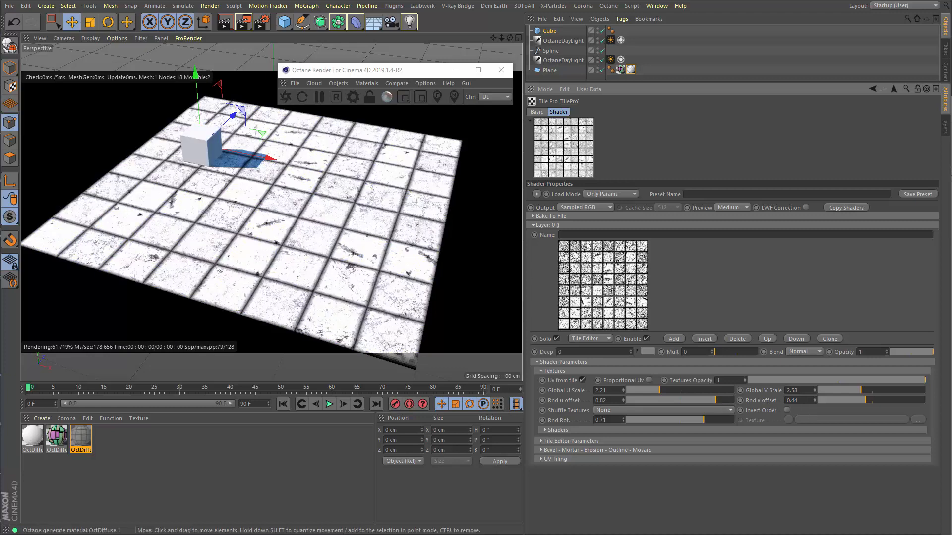
Reduce the Textures Opacity to 0.26 and enable LWF Correction for the Tile Pro shader.
drag(511, 37, 502, 30)
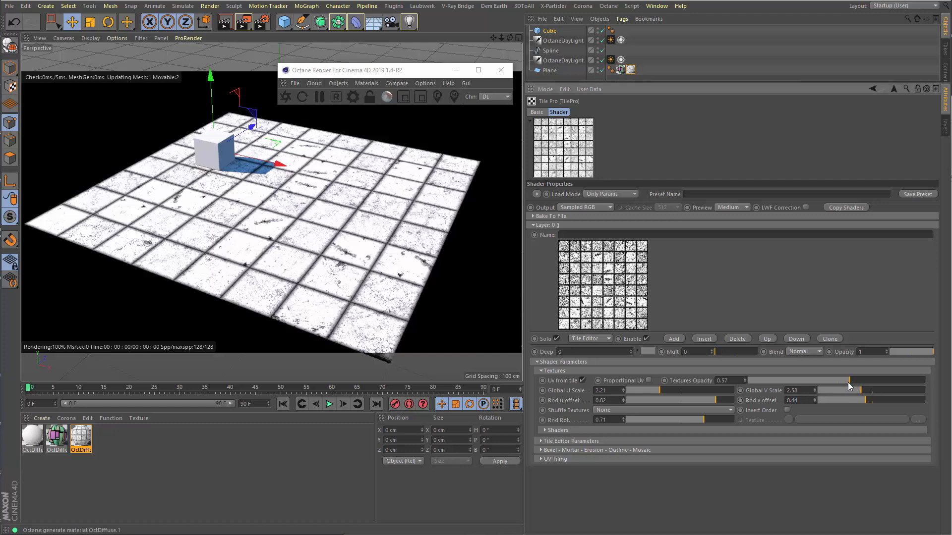
drag(848, 384, 795, 382)
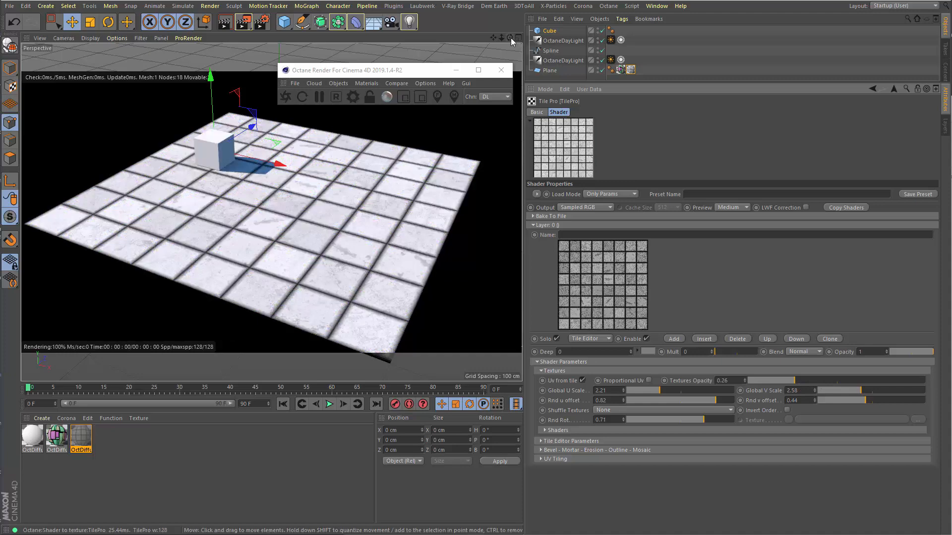
mouse_move(510, 38)
mouse_down()
mouse_move(535, 44)
mouse_move(518, 39)
mouse_up()
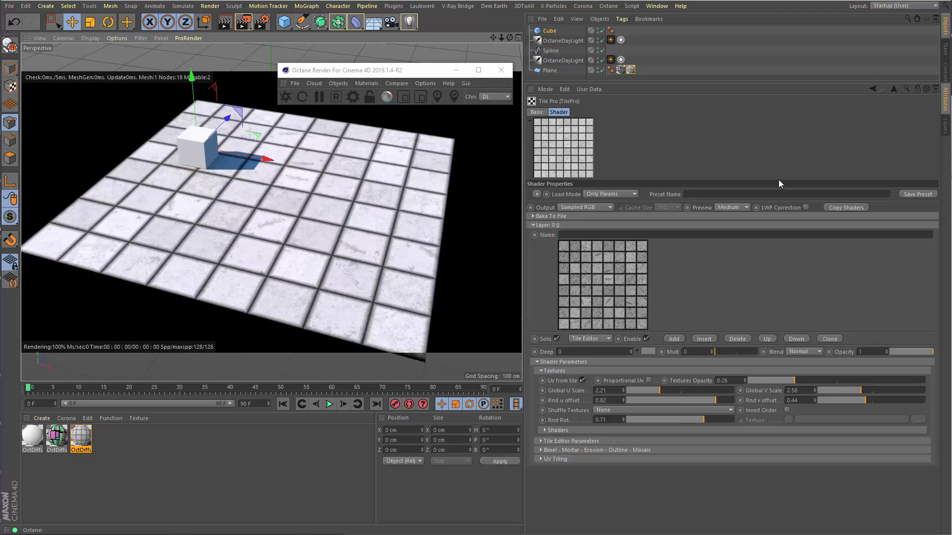
click(806, 208)
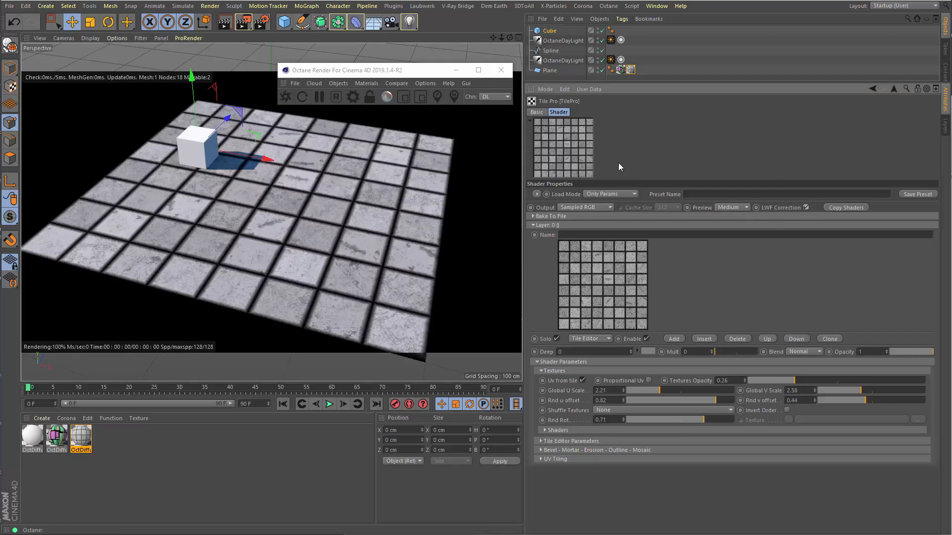
Darken the start colour of the Tile Editor's colour gradient to 23% brightness and randomize the tile colours.
mouse_move(510, 38)
mouse_down()
mouse_move(489, 40)
mouse_move(520, 38)
mouse_up()
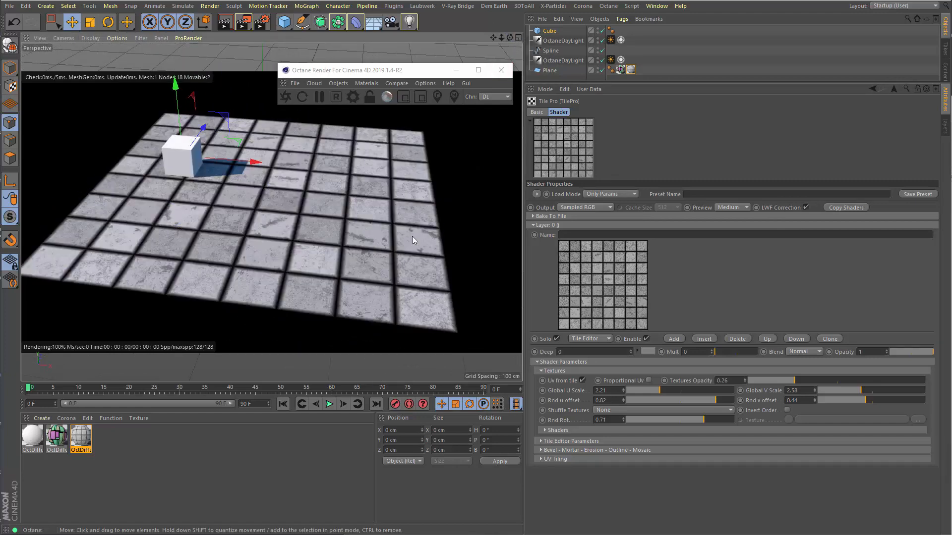
click(584, 286)
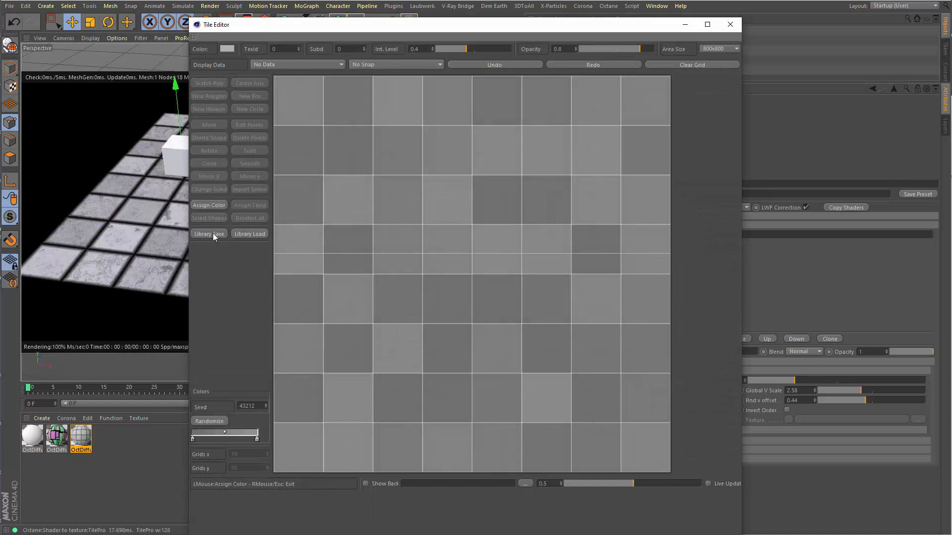
double_click(192, 439)
drag(188, 453, 180, 456)
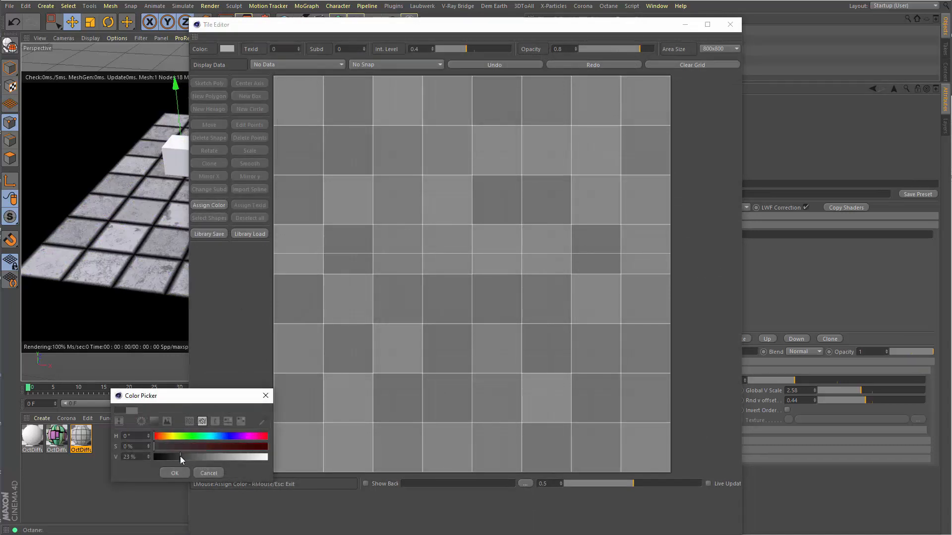
click(208, 472)
click(209, 421)
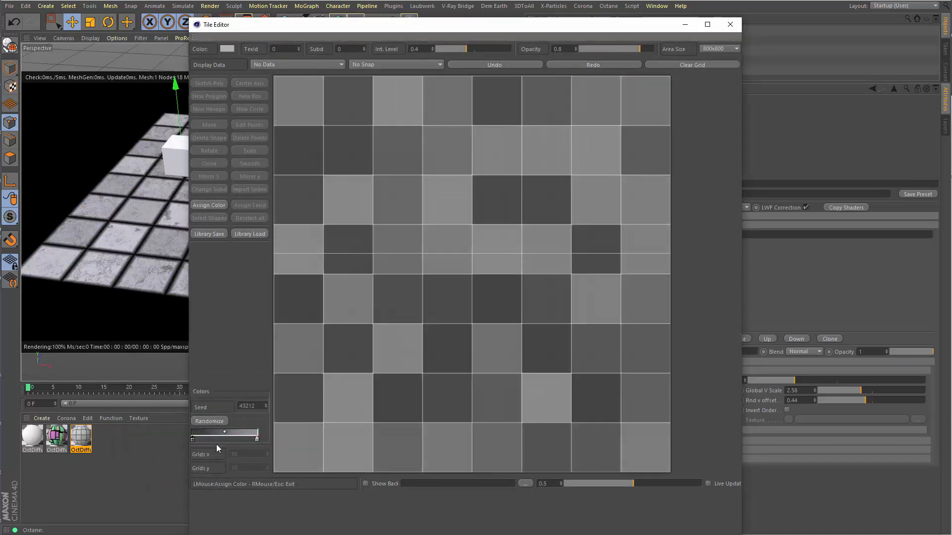
Tint the end colour of the Tile Editor's gradient with a hue of 49° and a saturation of 7%.
double_click(257, 439)
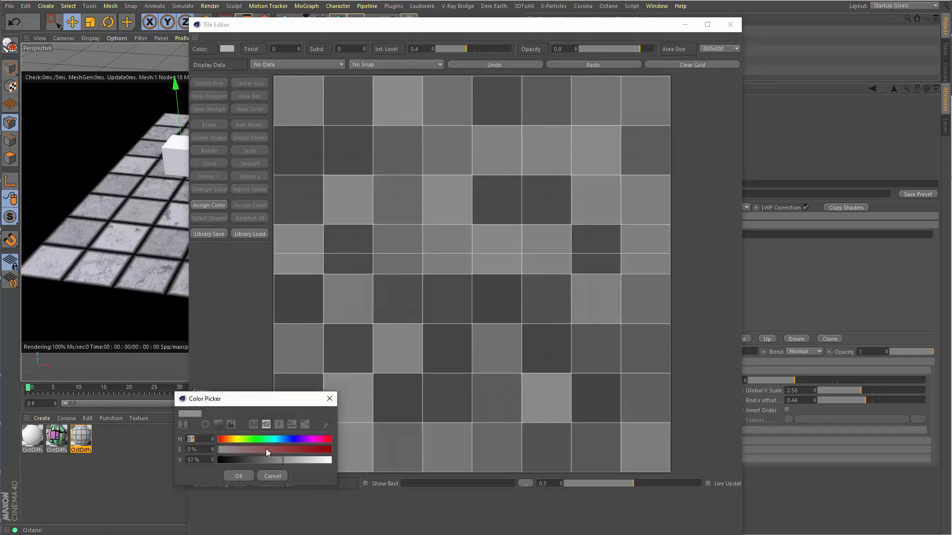
click(226, 450)
click(234, 439)
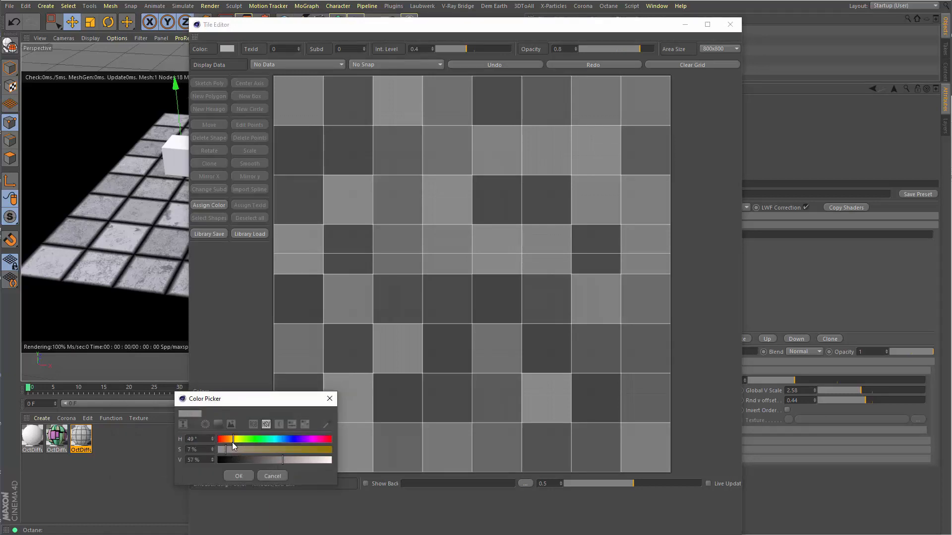
click(238, 475)
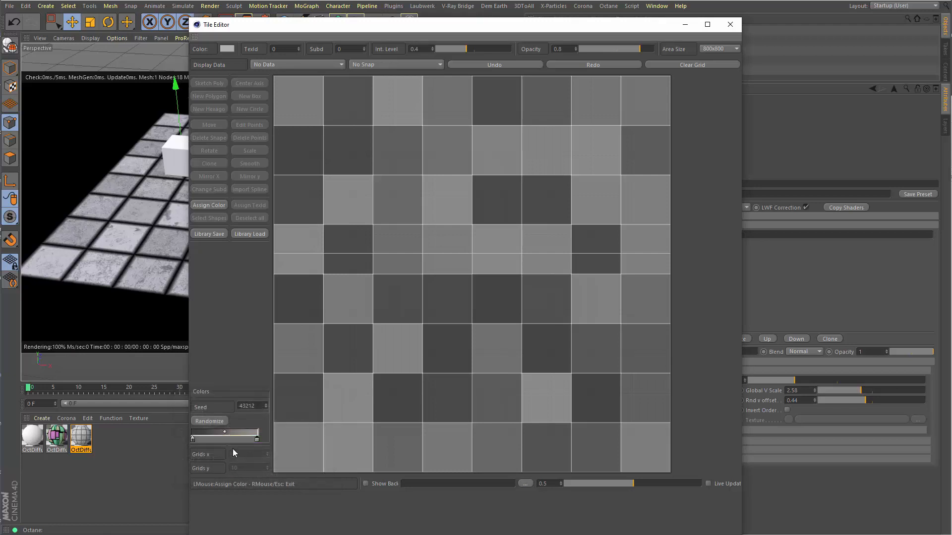
Add a slightly bluish colour in the middle of the gradient, randomize the tile colours and close the Tile Editor.
double_click(222, 438)
click(244, 437)
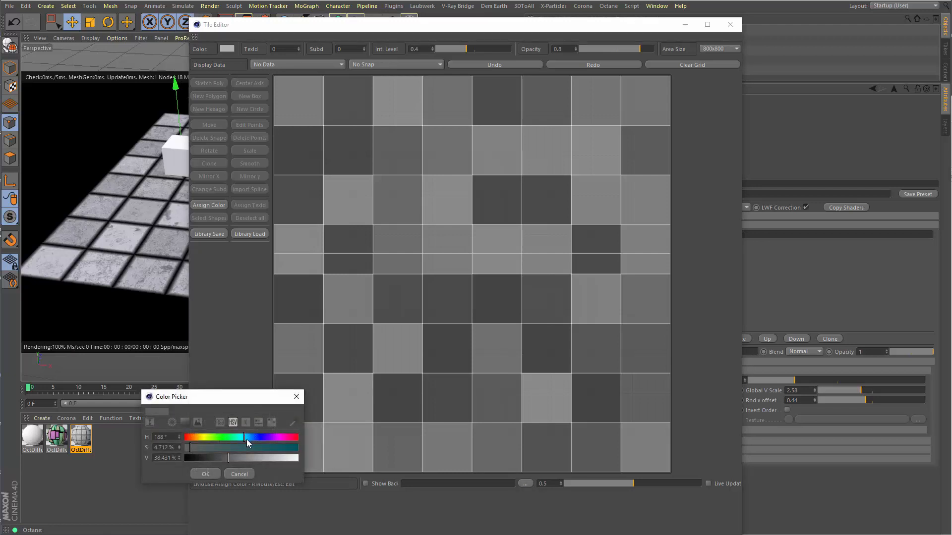
click(190, 448)
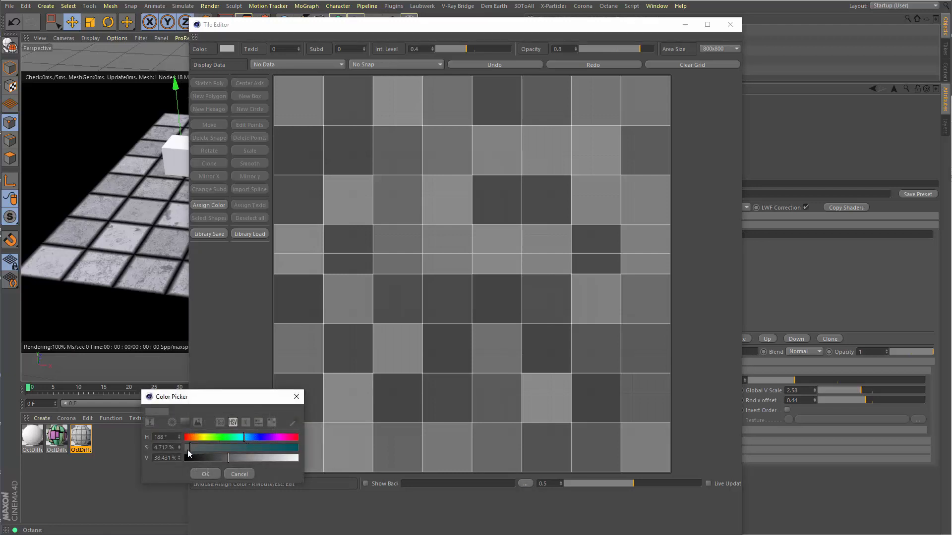
click(251, 436)
click(210, 472)
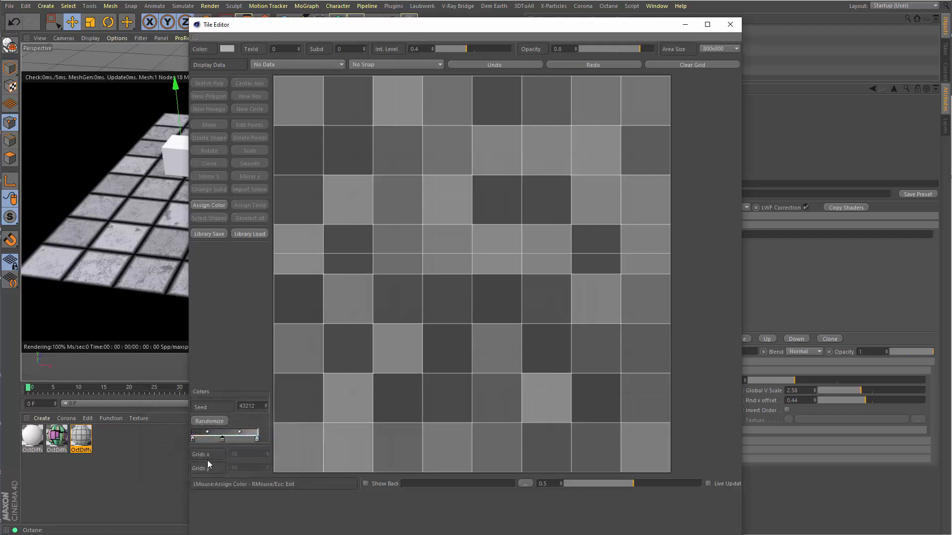
click(204, 421)
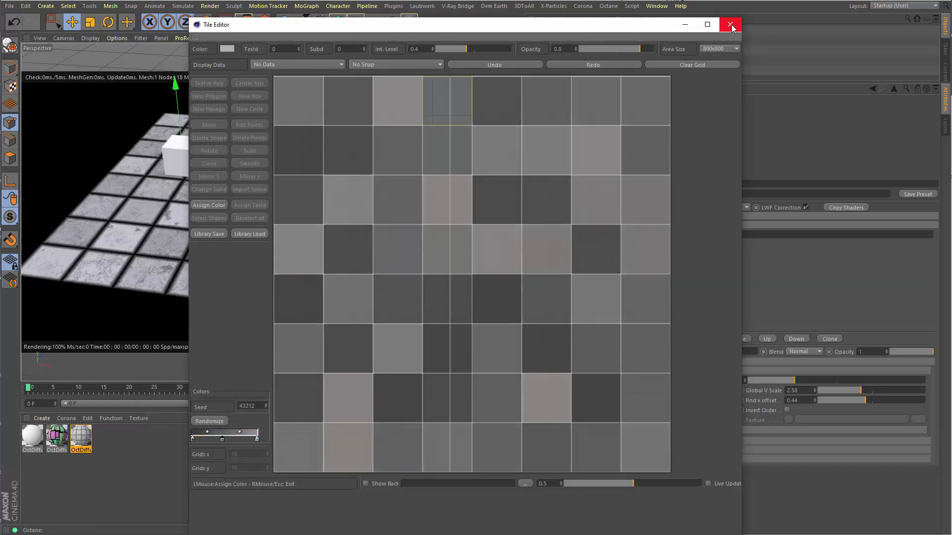
click(730, 24)
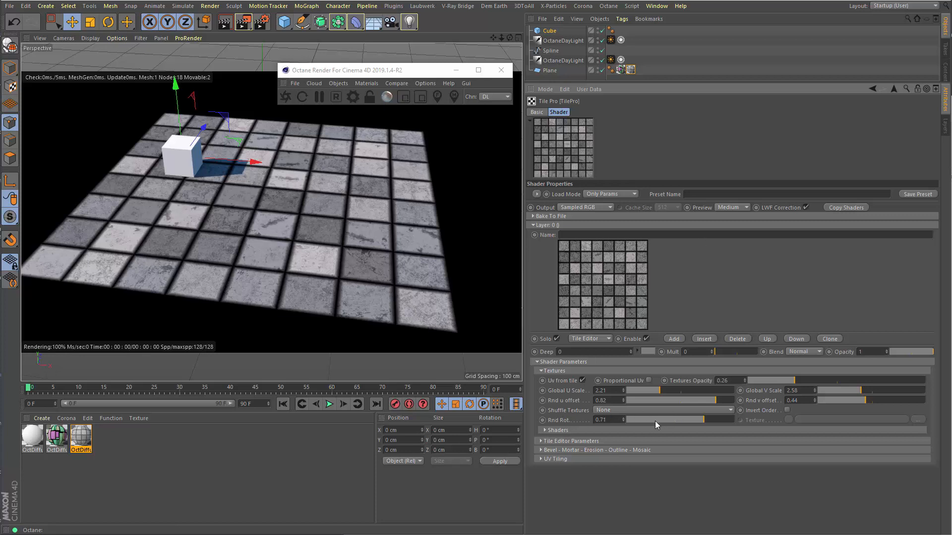
Set Shuffle Textures to Random so the dirt maps are distributed randomly over the tiles.
click(619, 411)
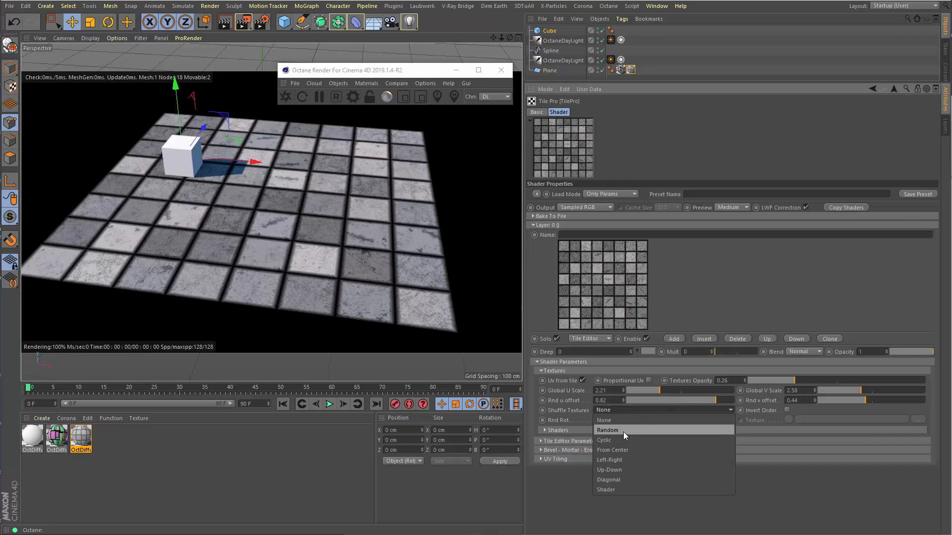
click(622, 431)
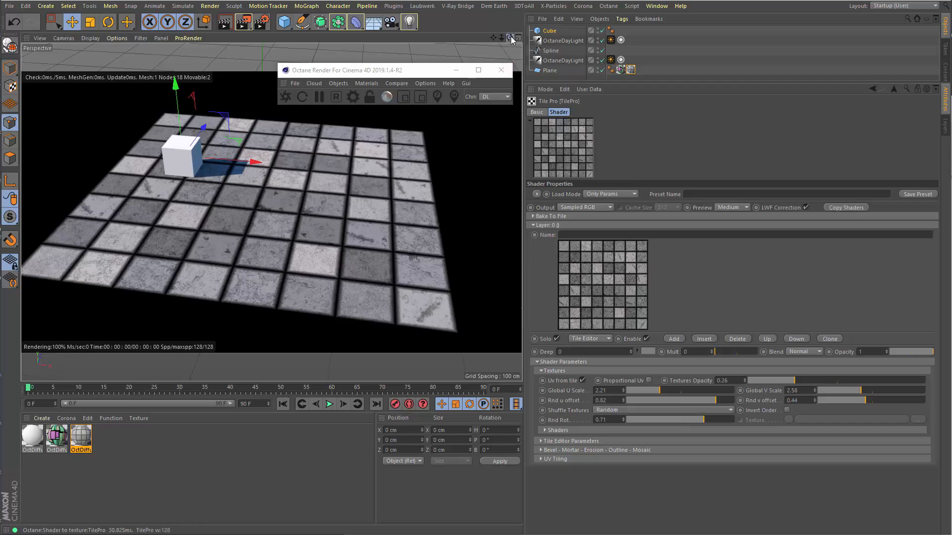
drag(510, 38, 511, 39)
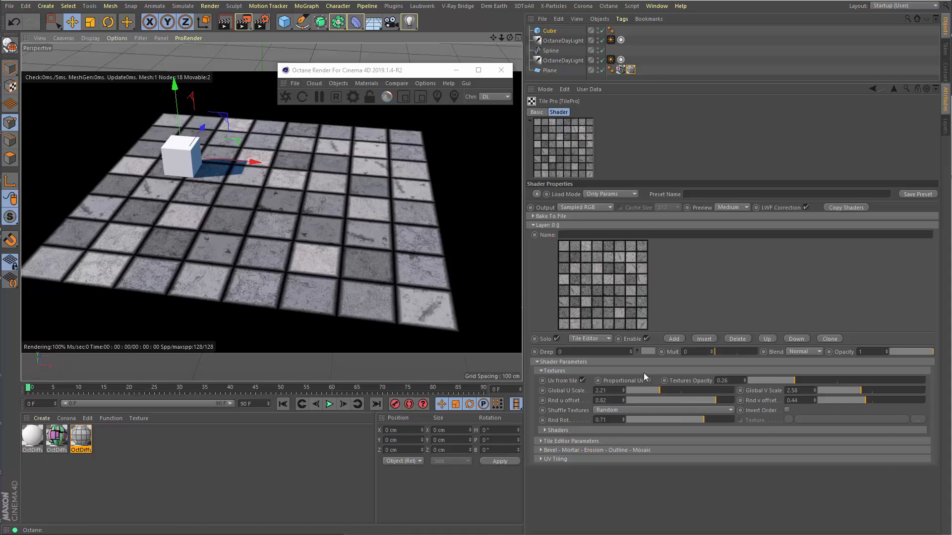
Collapse the texture settings, shift the cube slightly along its red axis toward the plane's edge, and expand the Tile Editor Parameters.
click(555, 372)
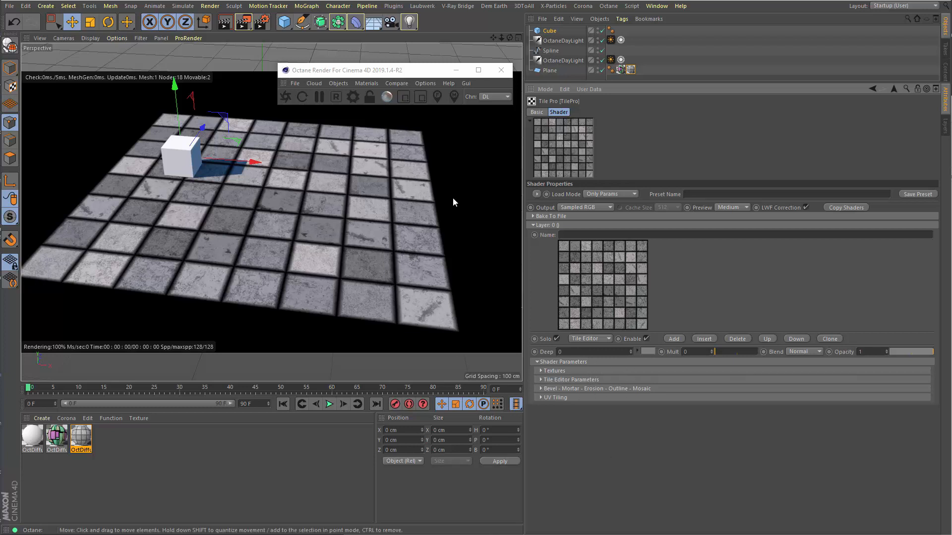
drag(262, 162, 242, 160)
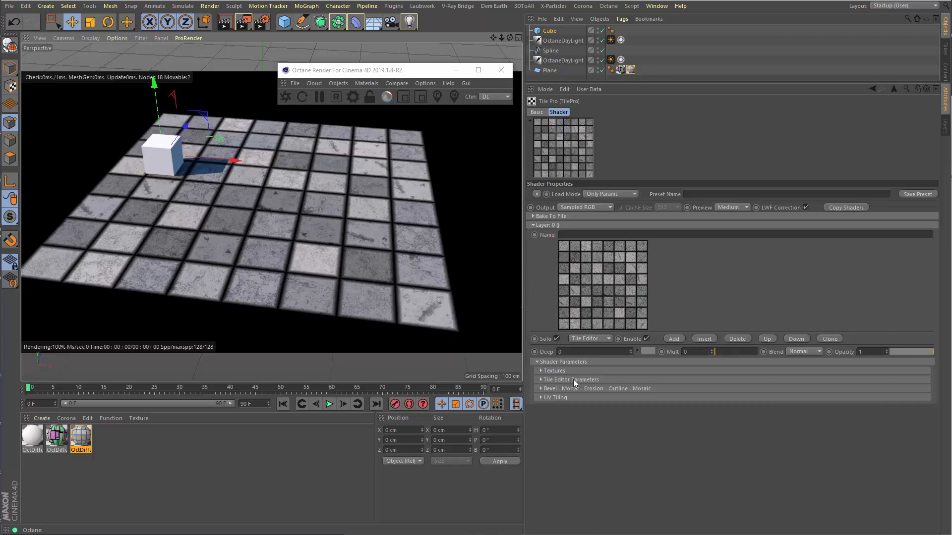
click(568, 380)
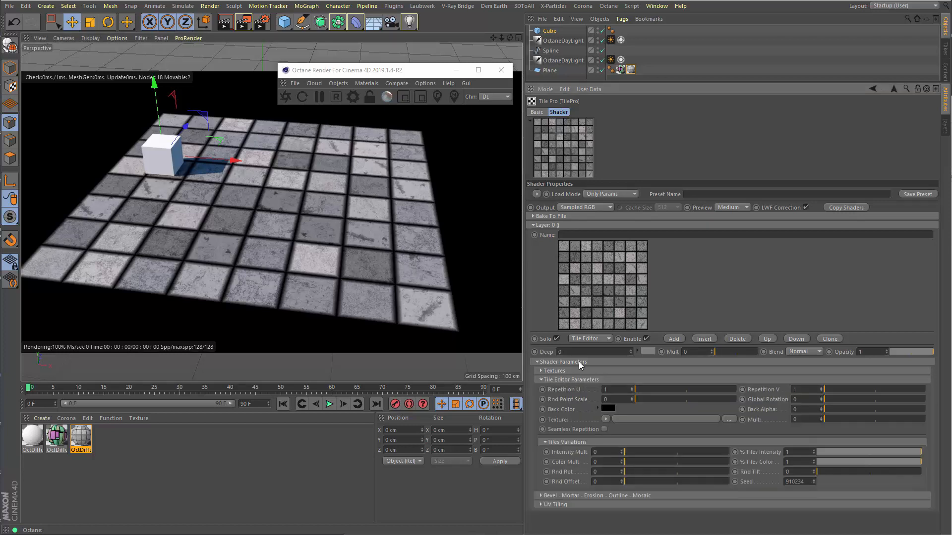
Set both Repetition U and Repetition V of the tile pattern to 2.
drag(509, 38, 486, 38)
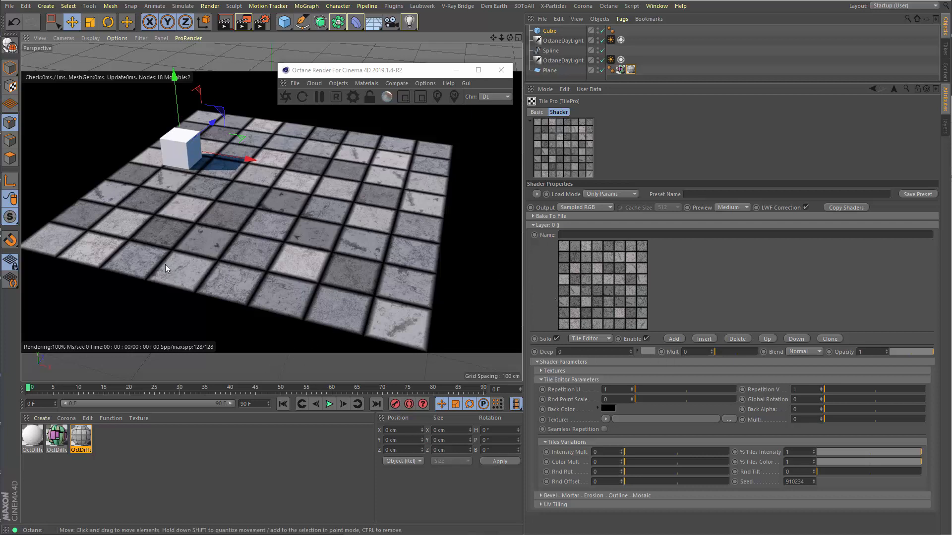
scroll(166, 267, down, 1)
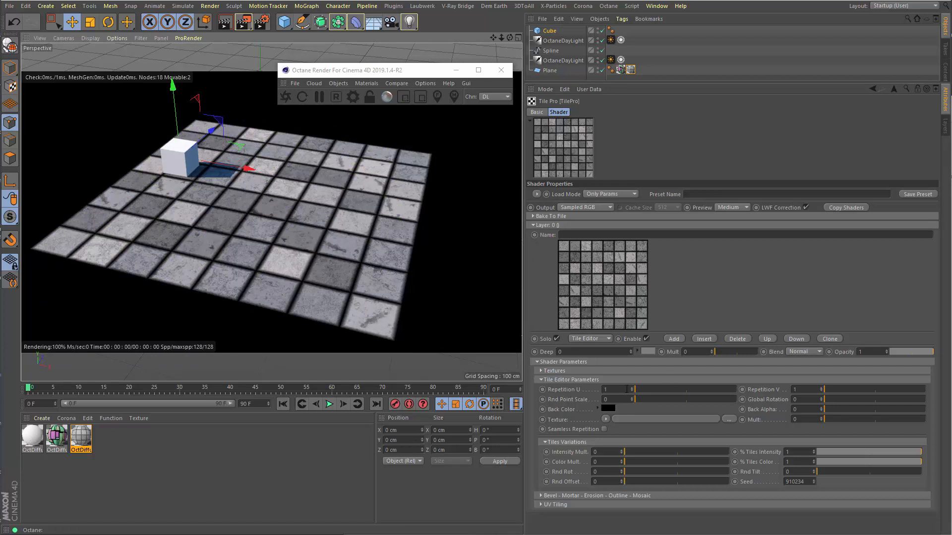
click(631, 389)
click(821, 390)
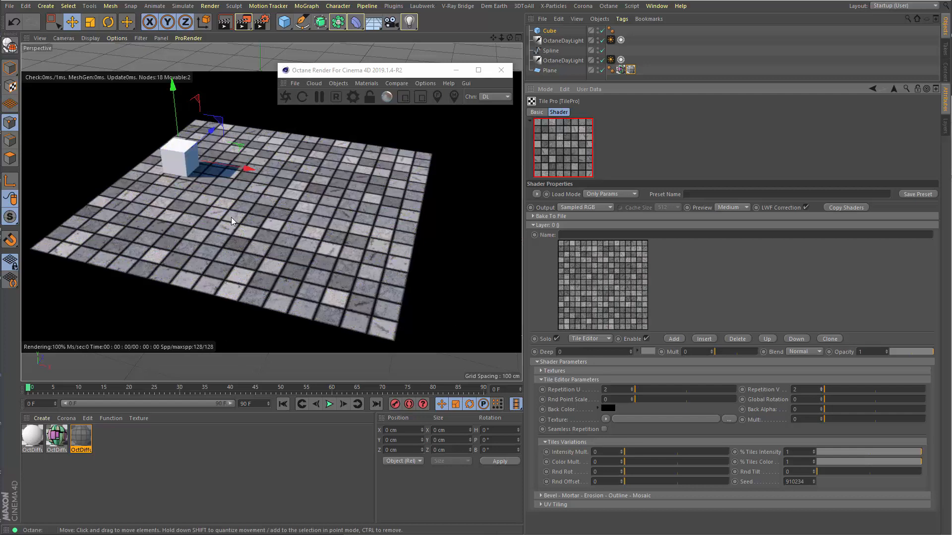
Increase the tile pattern's Repetition U to 3 and Repetition V to 5.
scroll(317, 208, up, 2)
click(632, 387)
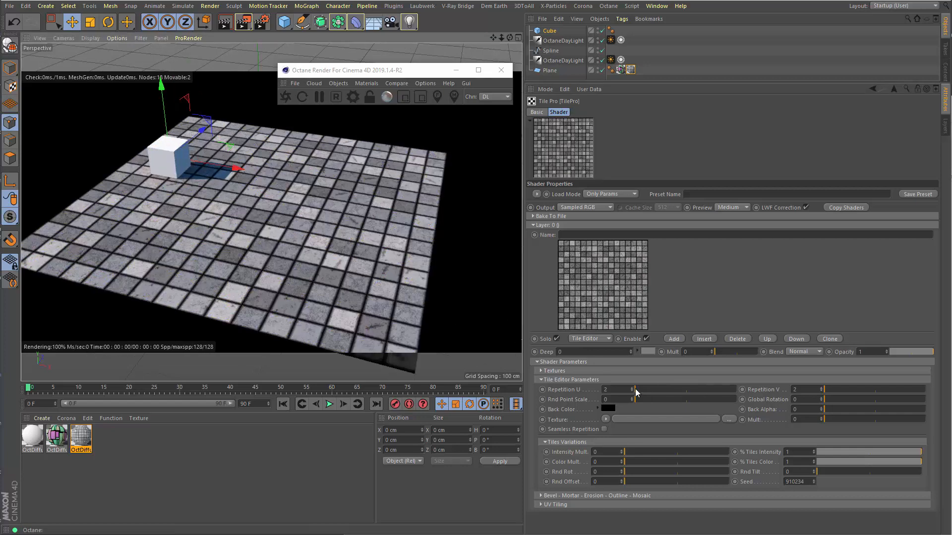
click(821, 387)
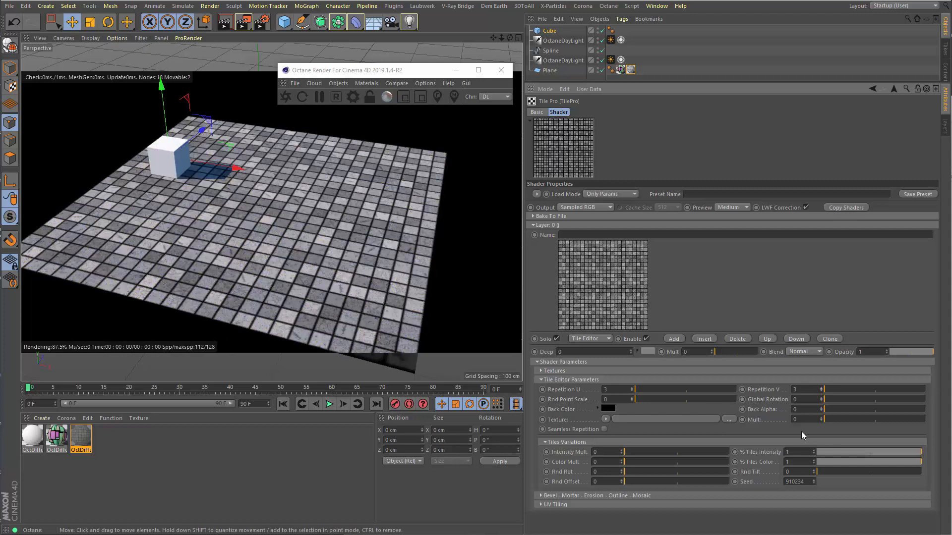
double_click(821, 389)
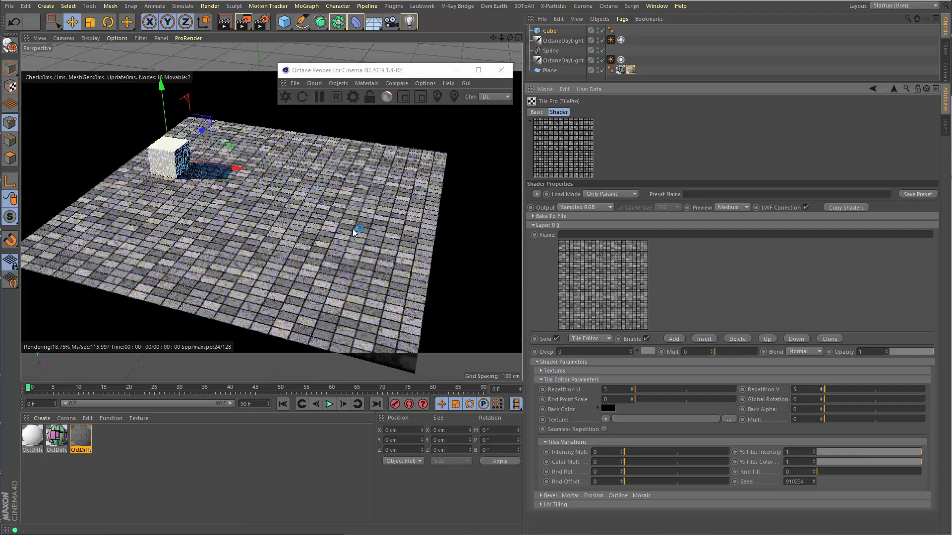
scroll(281, 250, up, 3)
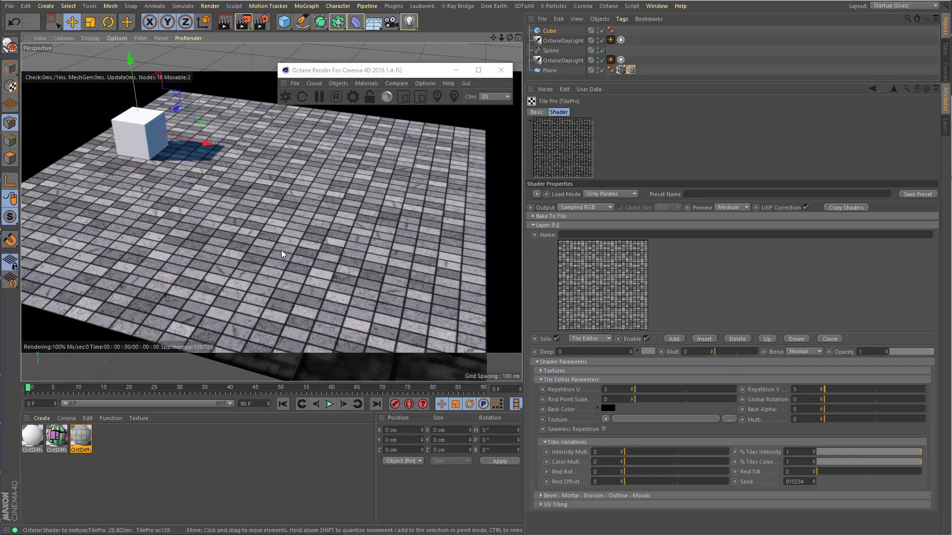
scroll(201, 278, down, 2)
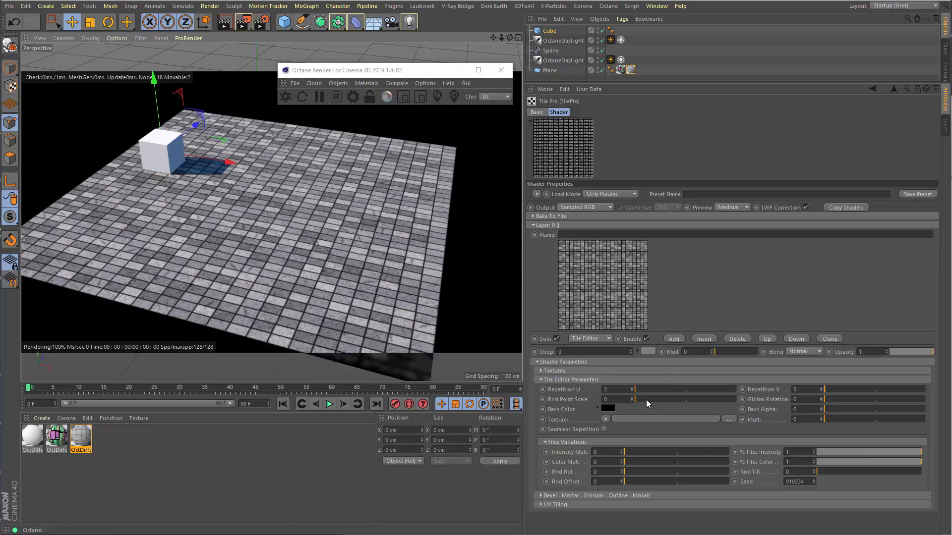
Set Rnd Point Scale to 0.14 and inspect the tiles' corner points in the Tile Editor's point editing mode.
drag(646, 399, 649, 399)
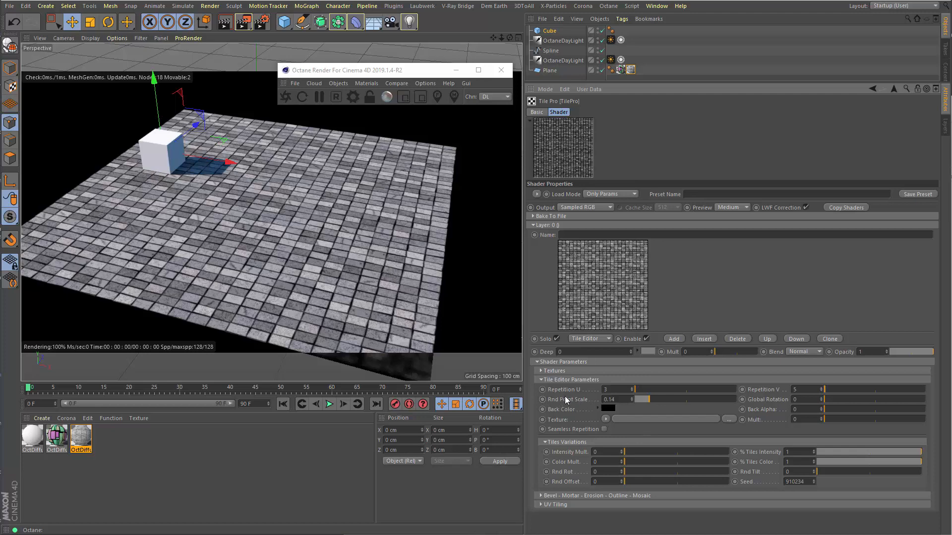
click(610, 301)
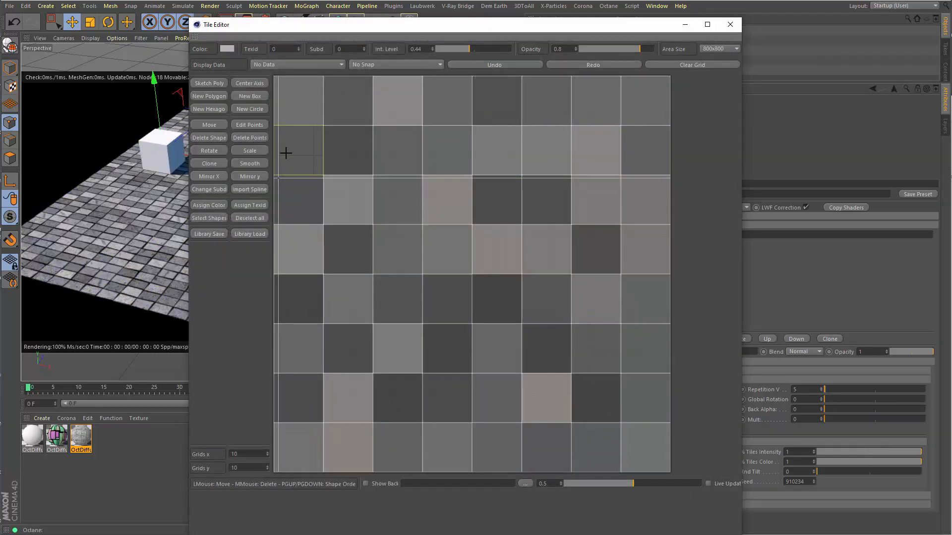
click(250, 124)
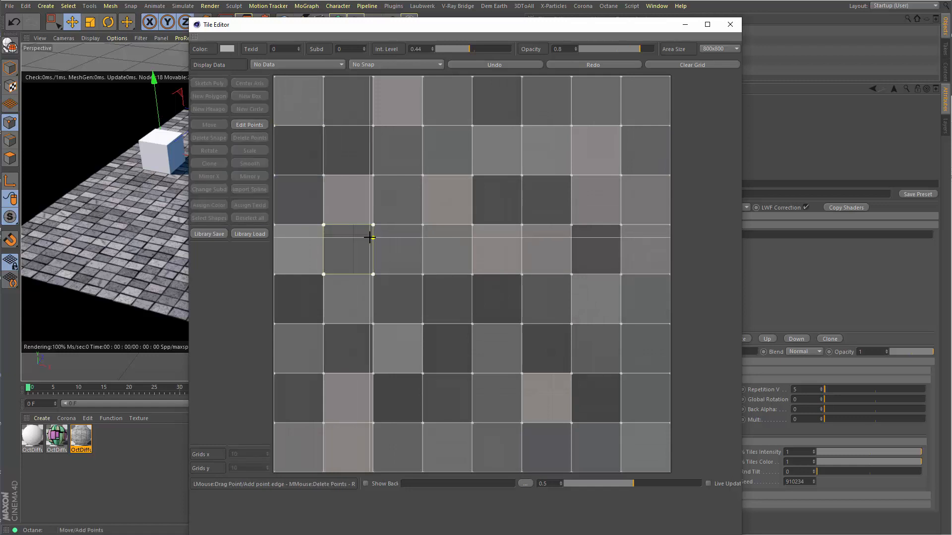
click(254, 125)
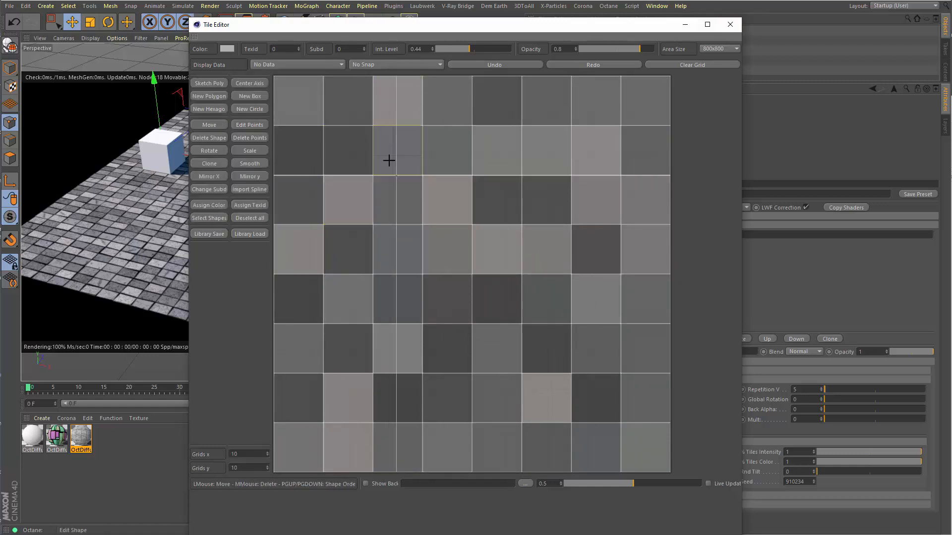
click(724, 28)
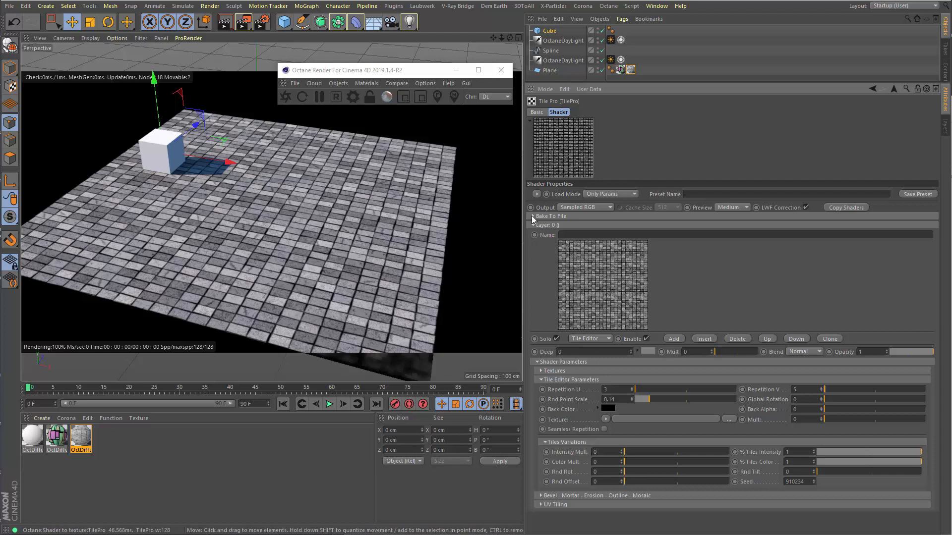
mouse_move(509, 37)
mouse_down()
mouse_move(529, 38)
mouse_move(518, 44)
mouse_up()
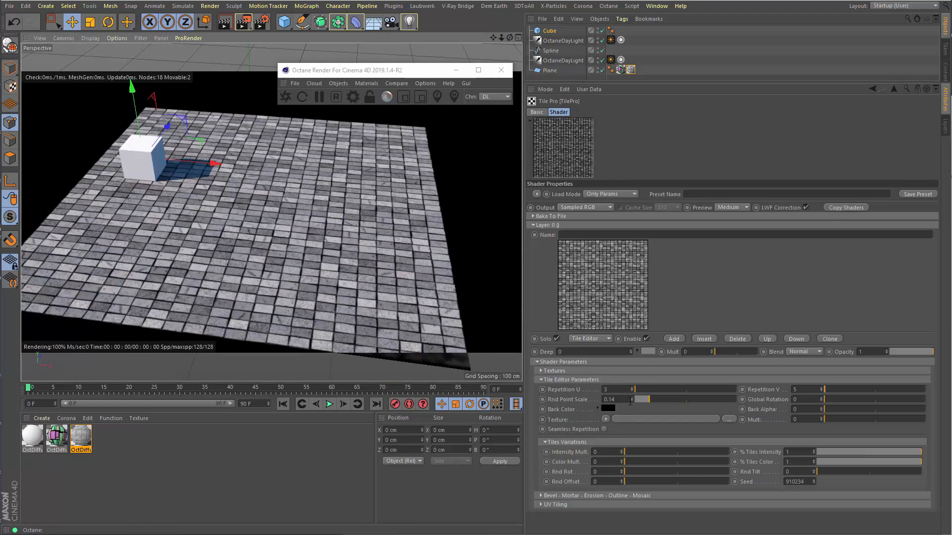
Try an Intensity Mult of 0.27 for the tile variations, and raise it to 0.81.
drag(832, 397, 787, 401)
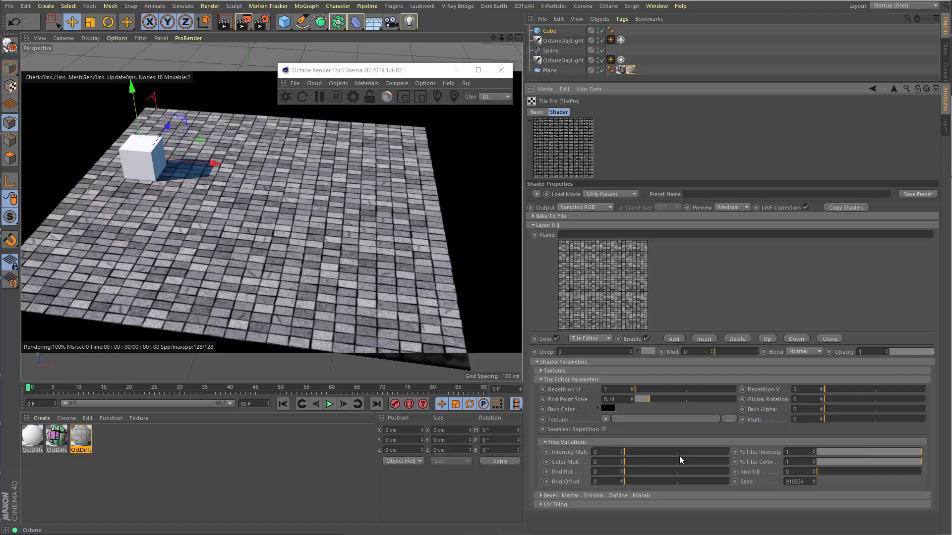
click(654, 453)
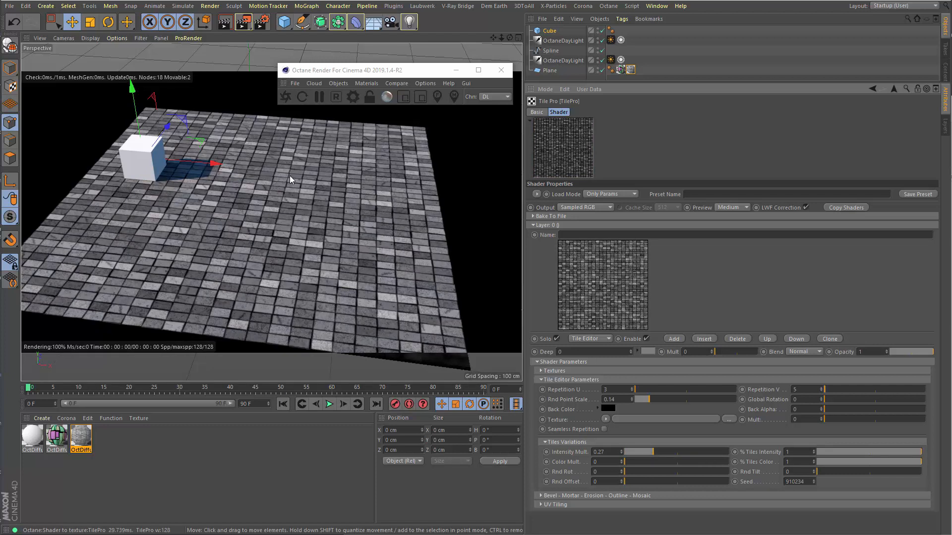
click(709, 453)
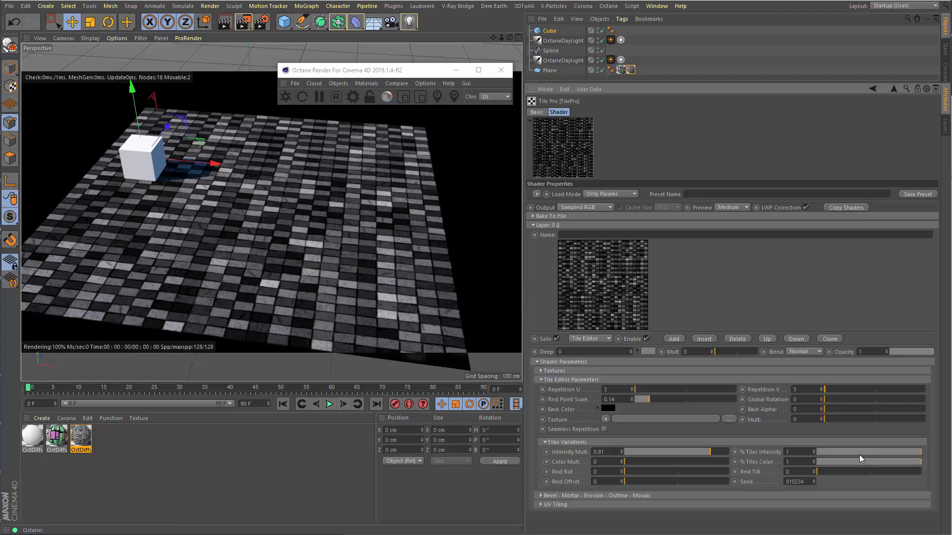
Set % Tiles Intensity to 0.23 and reduce Intensity Mult to 0.21 in the tile variations.
click(840, 452)
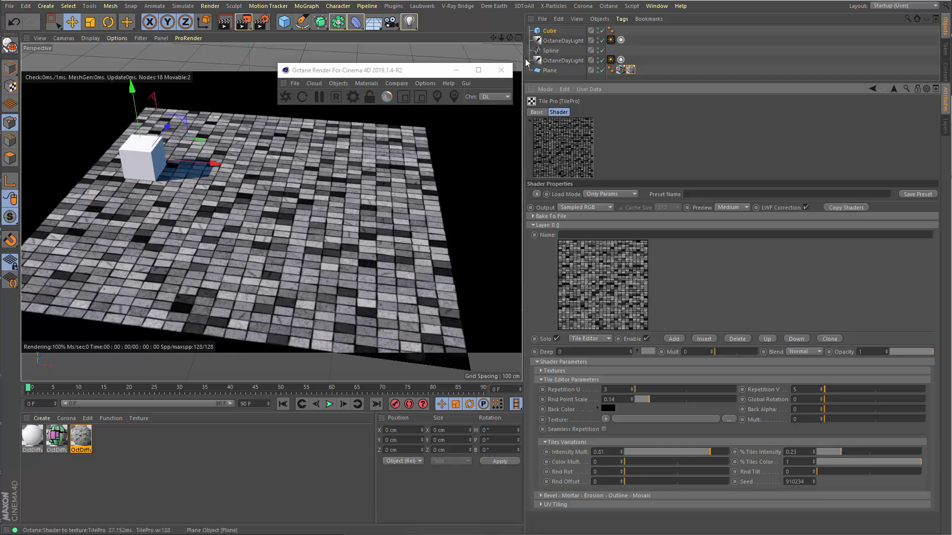
mouse_move(506, 41)
mouse_down()
mouse_move(476, 34)
mouse_move(509, 37)
mouse_up()
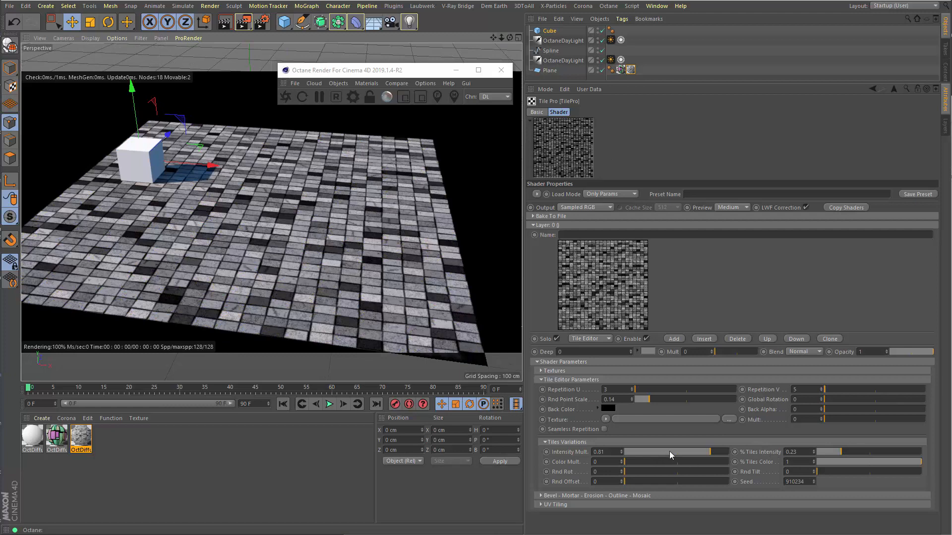
click(646, 452)
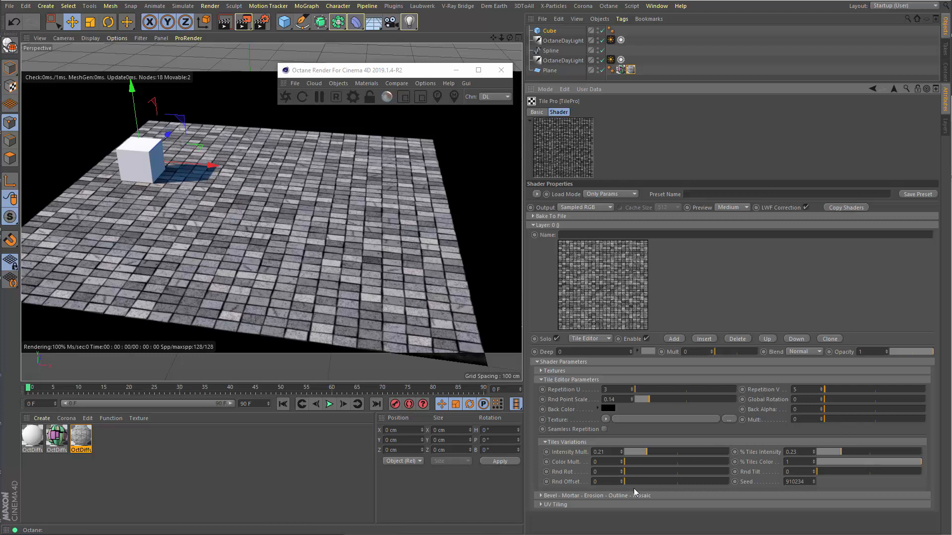
Try a Color Mult of 0.76 with % Tiles Color at 0.15, and lower Color Mult to 0.04.
mouse_move(700, 462)
mouse_down()
mouse_move(672, 462)
mouse_move(706, 462)
mouse_up()
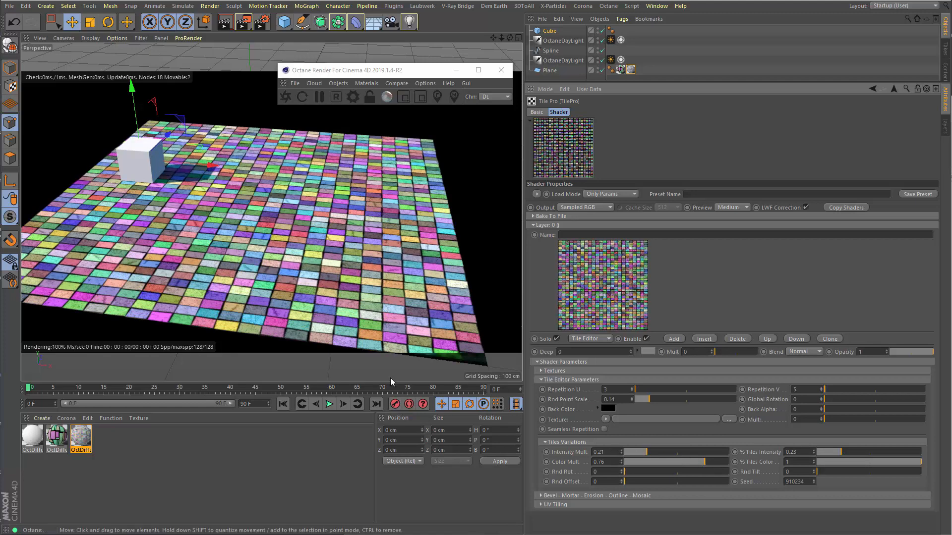
click(832, 464)
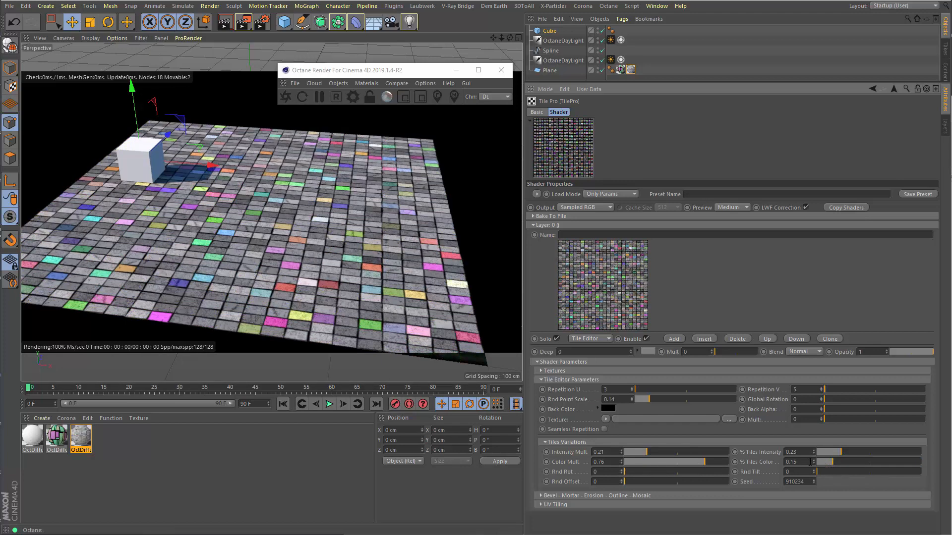
click(632, 461)
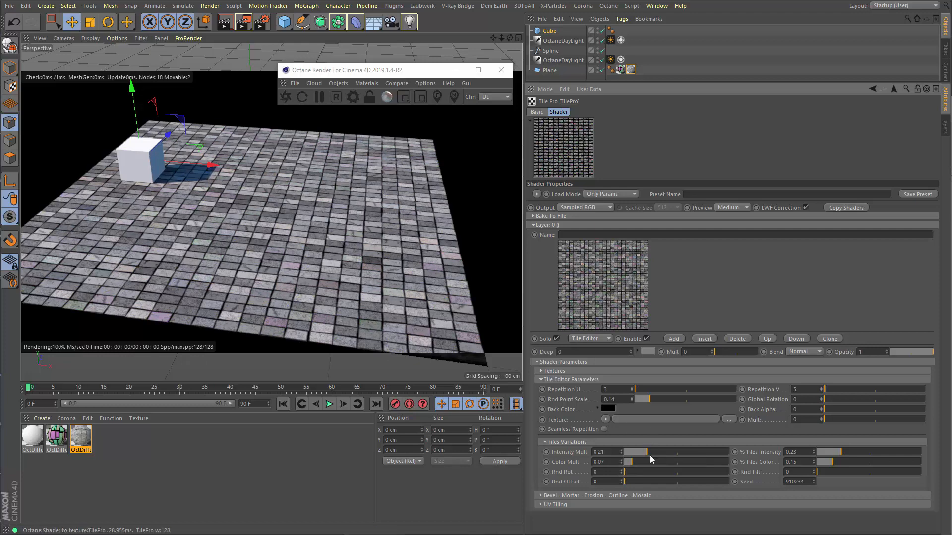
click(627, 463)
Assign a fully saturated red to the tile in the third row and third column of the Tile Editor grid.
click(608, 305)
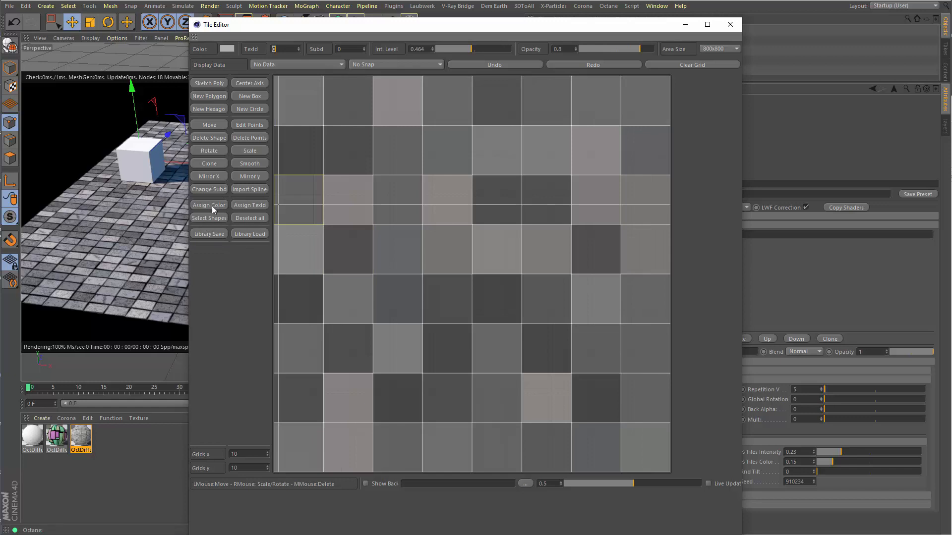
click(212, 205)
click(227, 49)
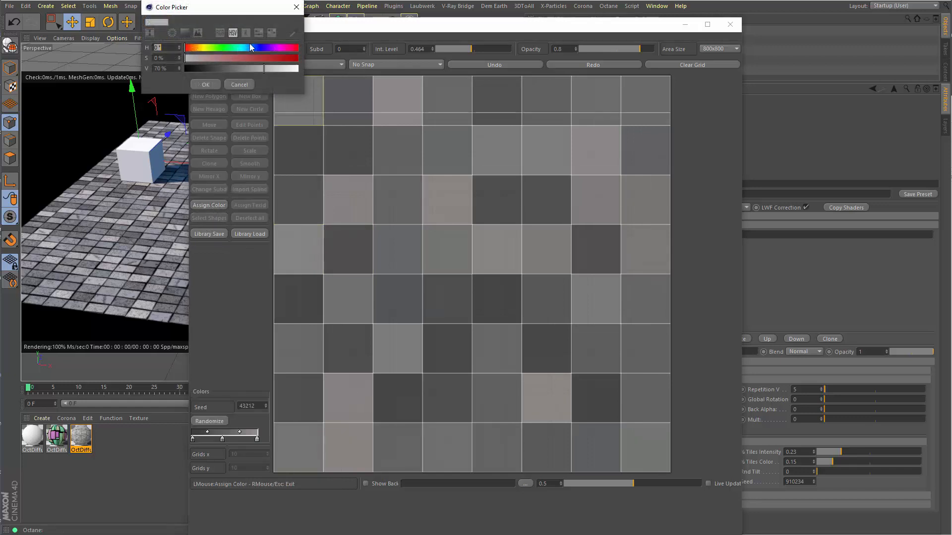
drag(282, 59, 299, 59)
click(206, 85)
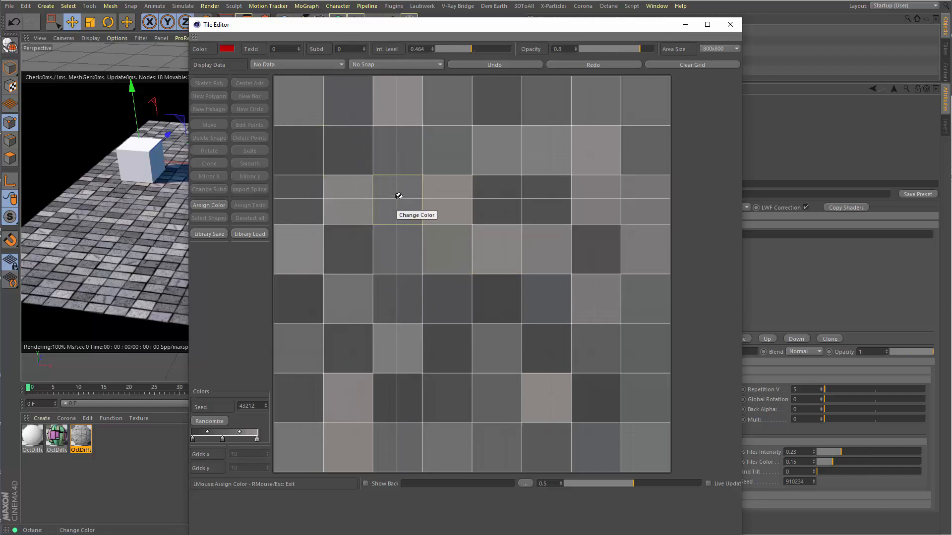
click(401, 193)
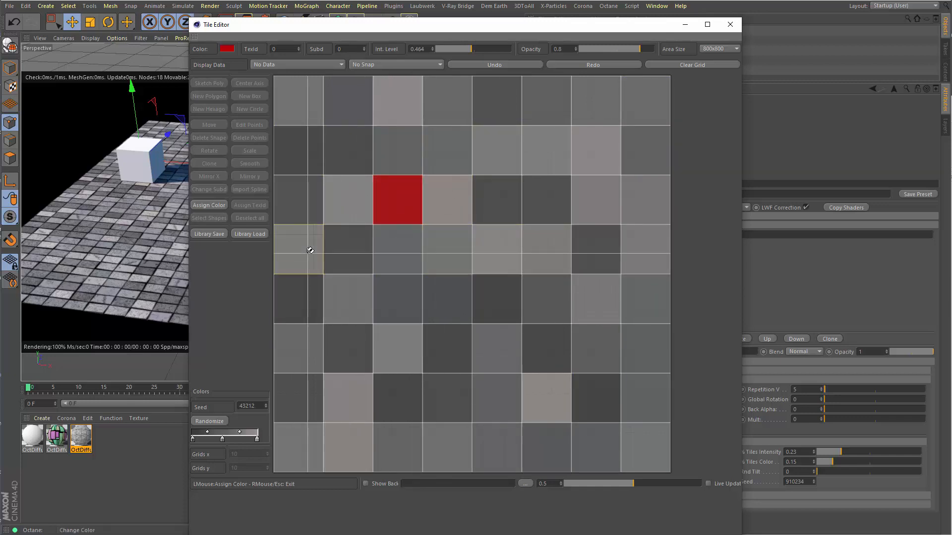
click(731, 26)
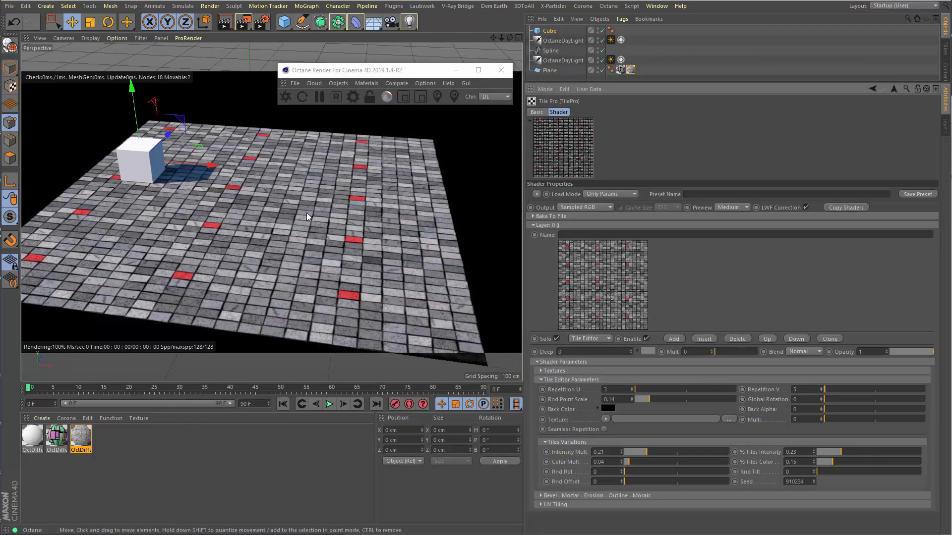
Recolour the red tile in the Tile Editor to a warm light grey with hue 27°, saturation 6% and value 70%.
click(618, 284)
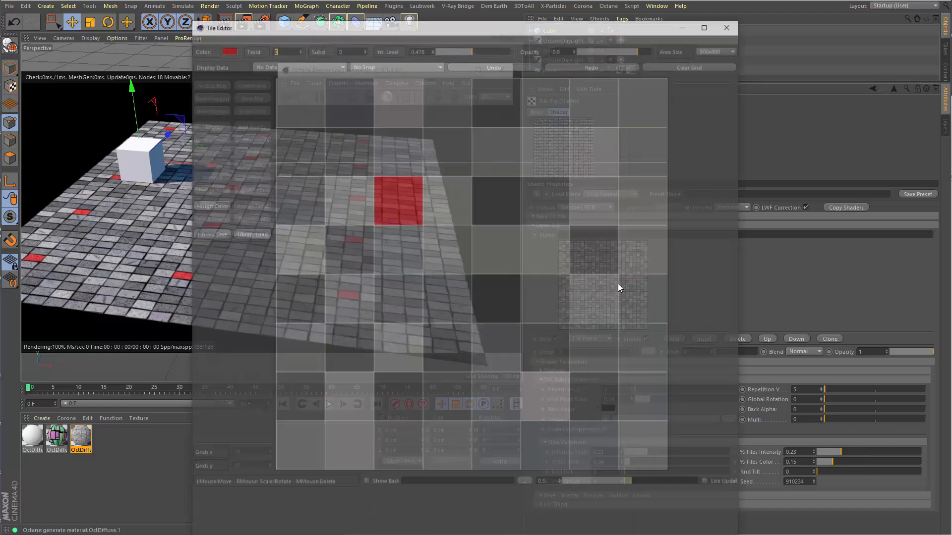
click(227, 49)
click(197, 59)
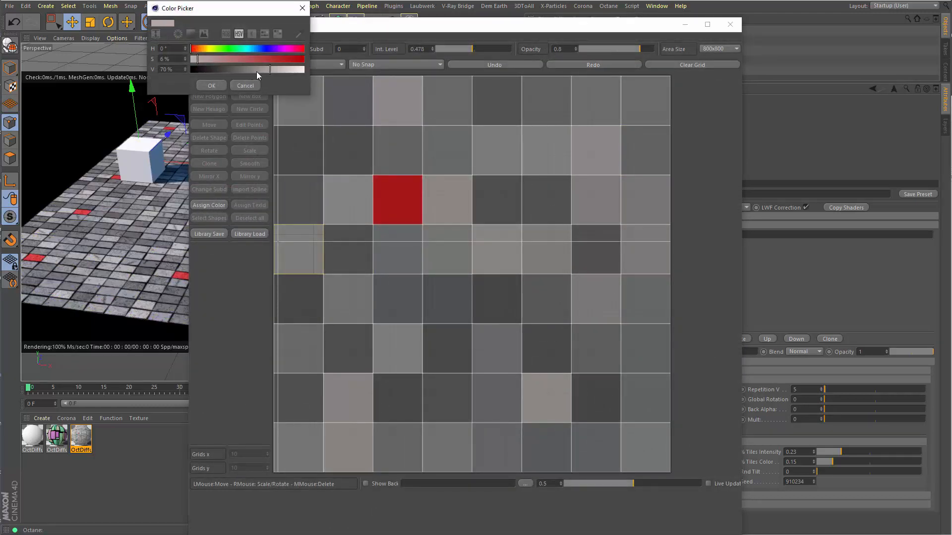
drag(201, 50, 198, 49)
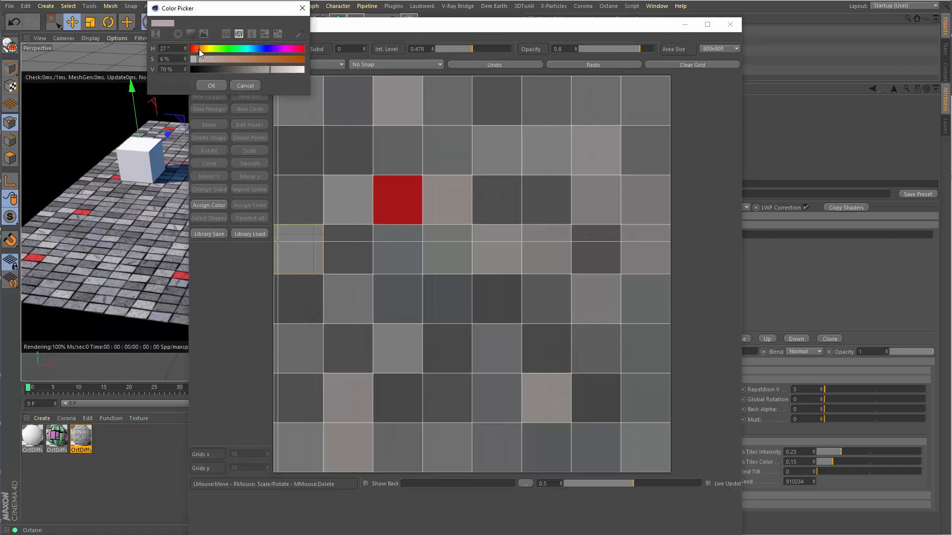
click(208, 84)
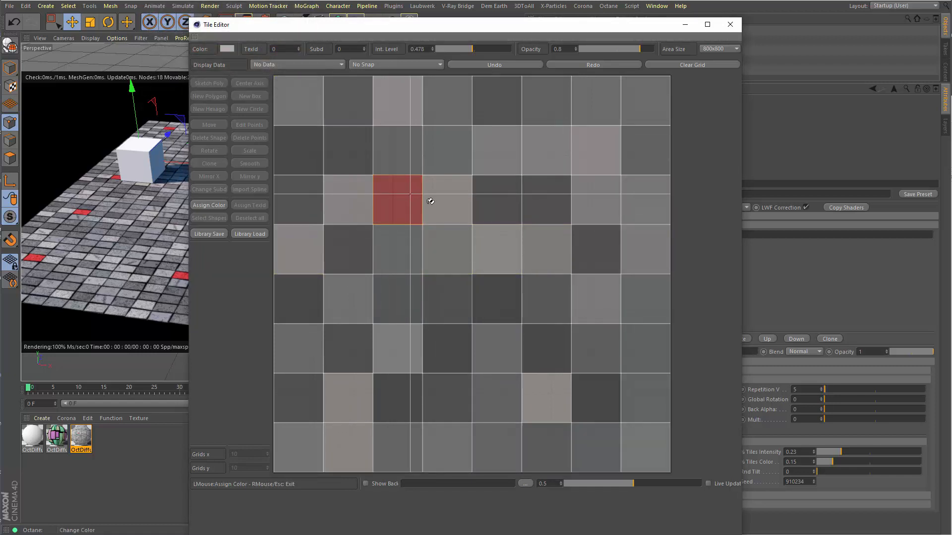
click(403, 198)
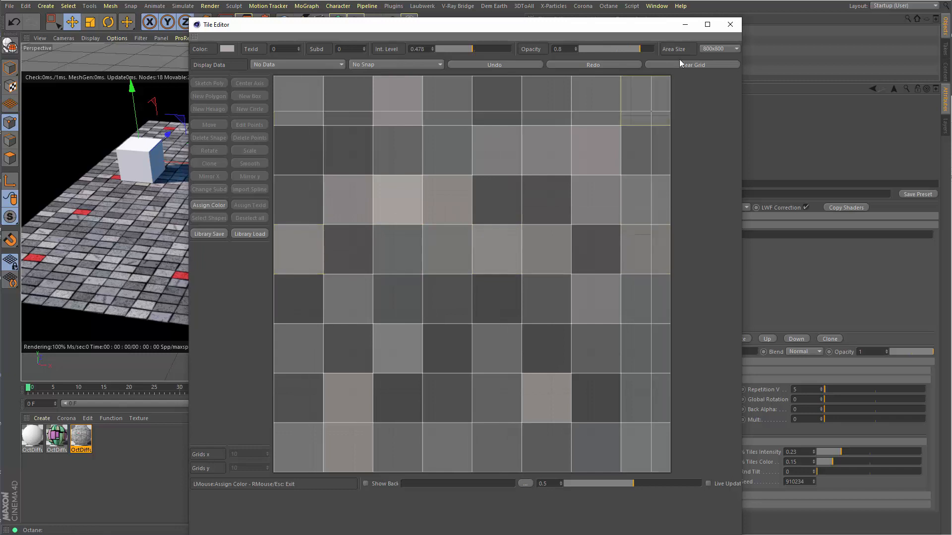
click(730, 25)
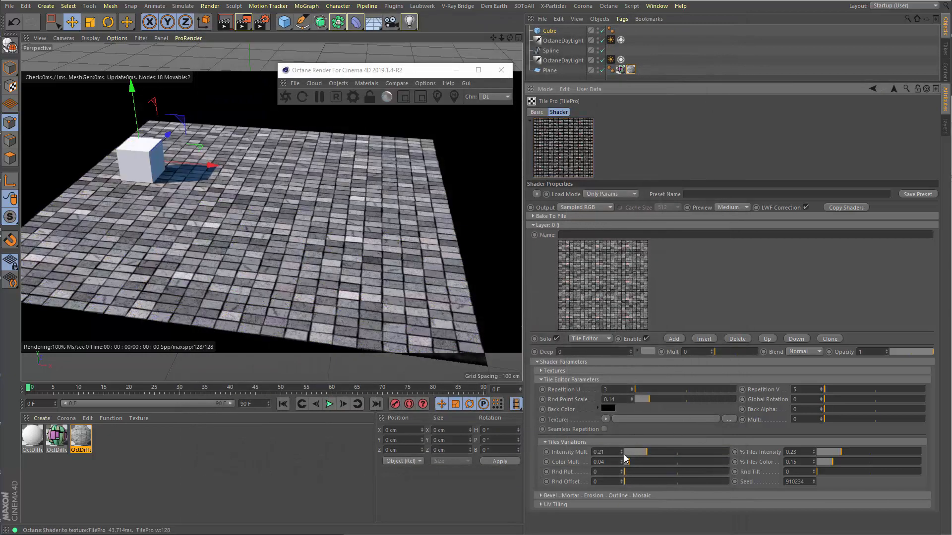
Try a Color Mult of 0.25 for the tile variations, and return it to 0.04.
click(650, 462)
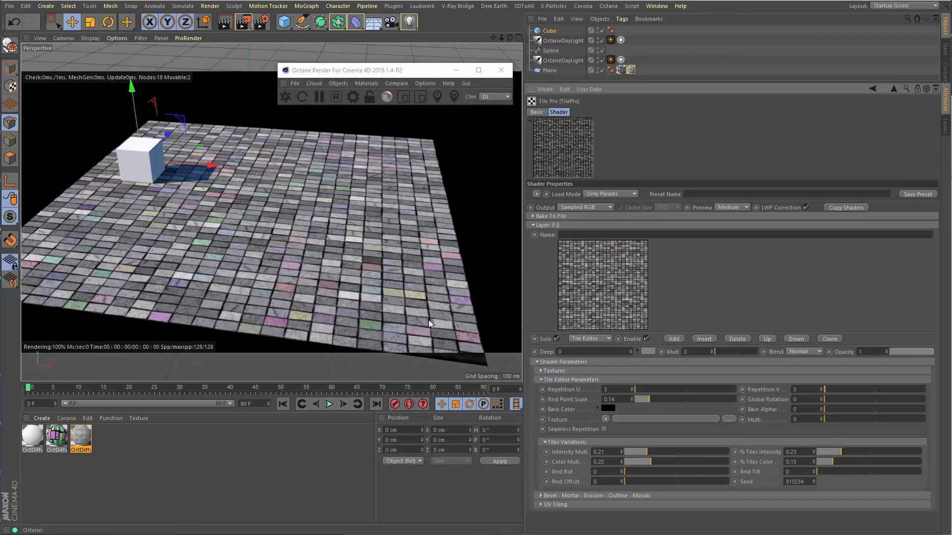
click(629, 458)
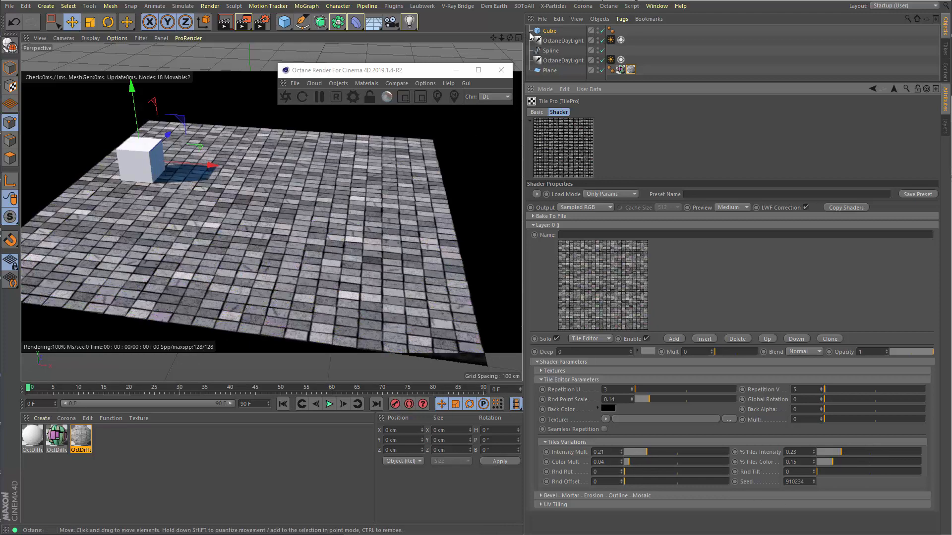
drag(493, 38, 493, 30)
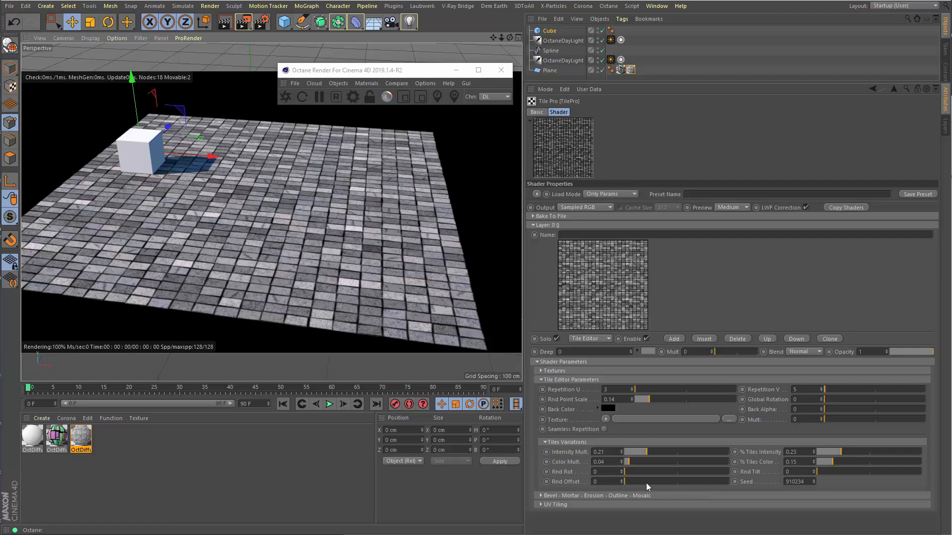
Set the tiles' Rnd Rot to 0.2 and Rnd Offset to 0.08.
mouse_move(626, 473)
mouse_down()
mouse_move(692, 477)
mouse_move(625, 475)
mouse_up()
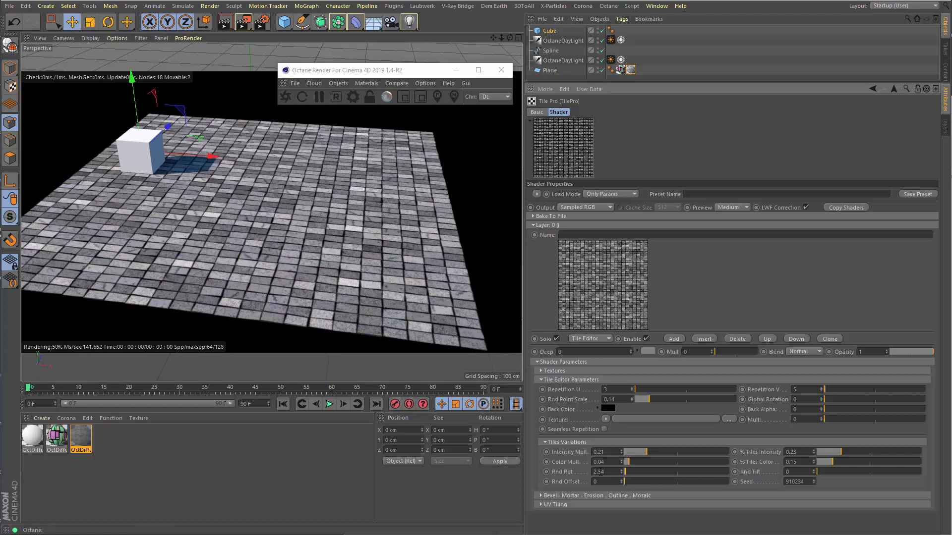
click(602, 472)
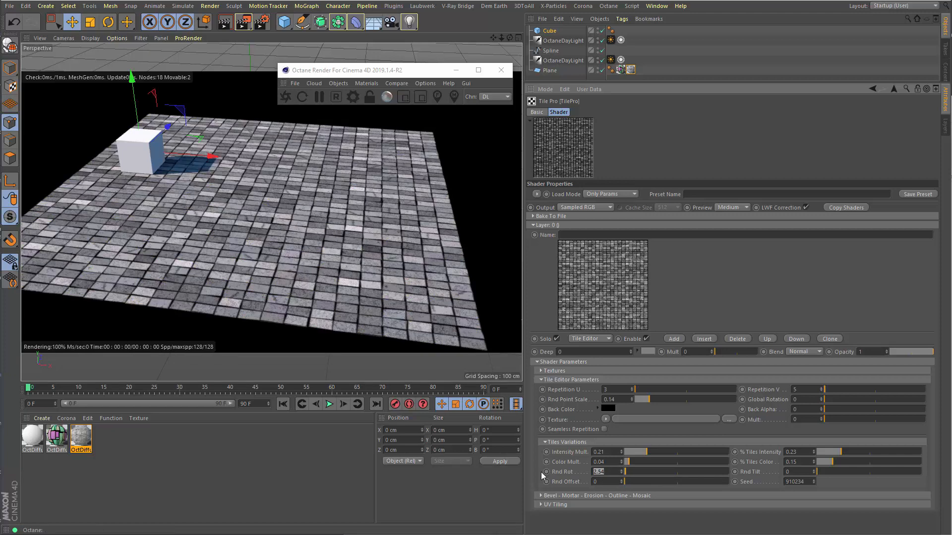
text(0.2)
key(Return)
click(633, 483)
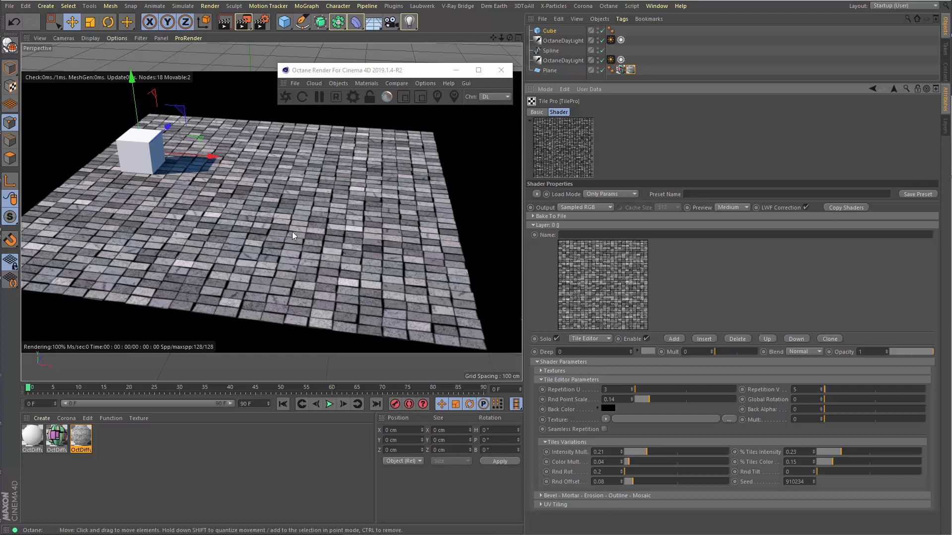
Try Rnd Tilt values of 0.47, 0.73 and 0.96 on the tiles, and reduce it to 0.06.
click(867, 472)
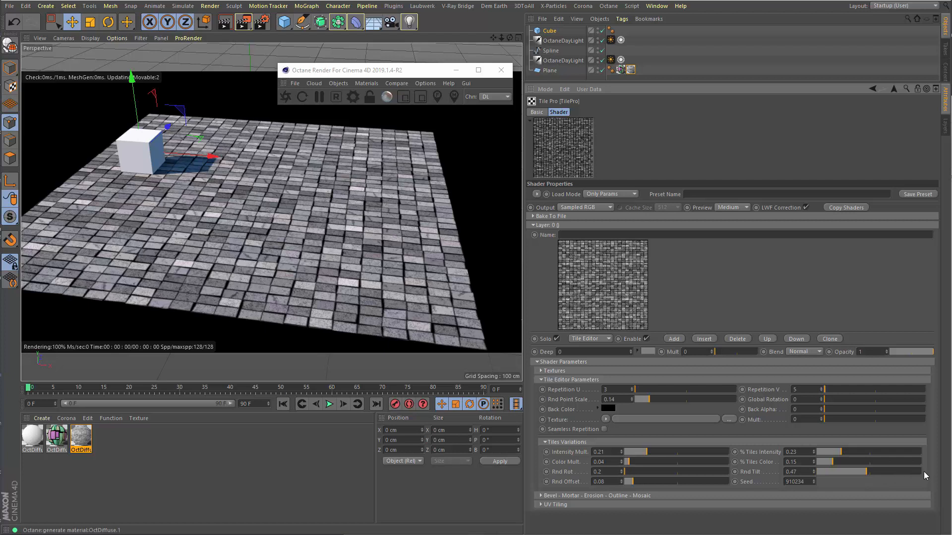
click(893, 472)
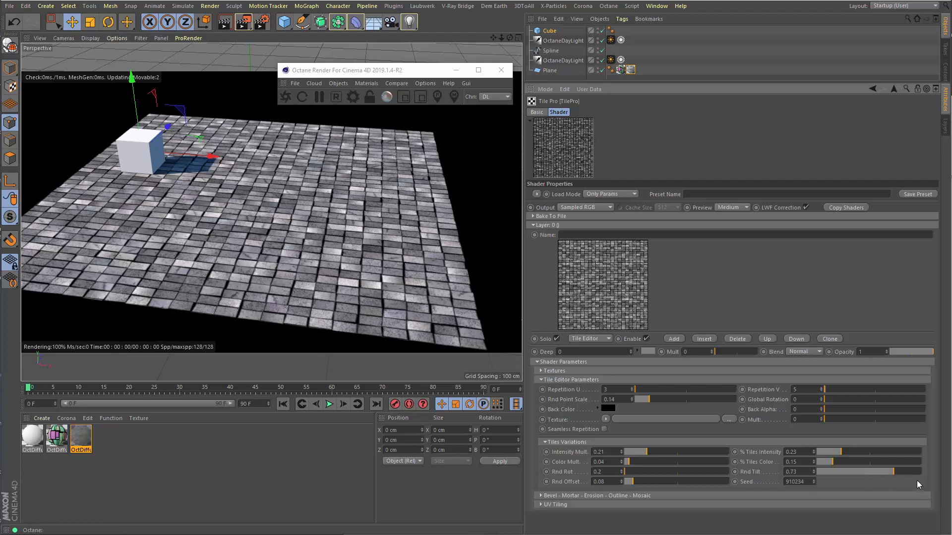
click(918, 472)
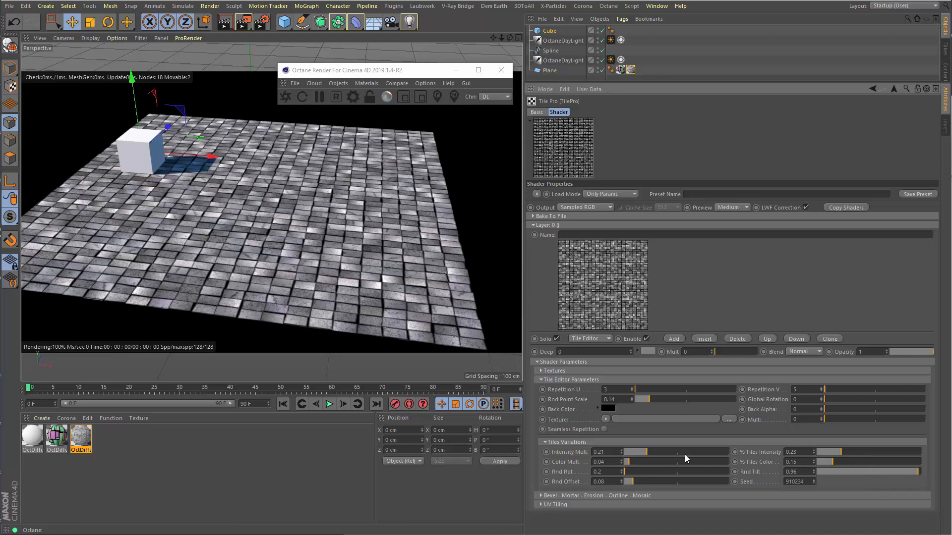
click(823, 471)
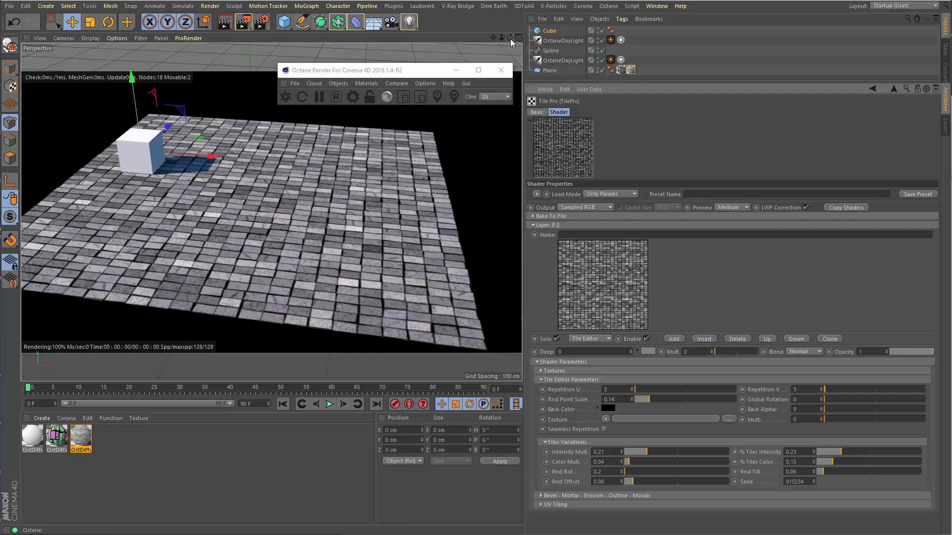
mouse_move(510, 38)
mouse_down()
mouse_move(486, 44)
mouse_move(516, 50)
mouse_move(509, 39)
mouse_up()
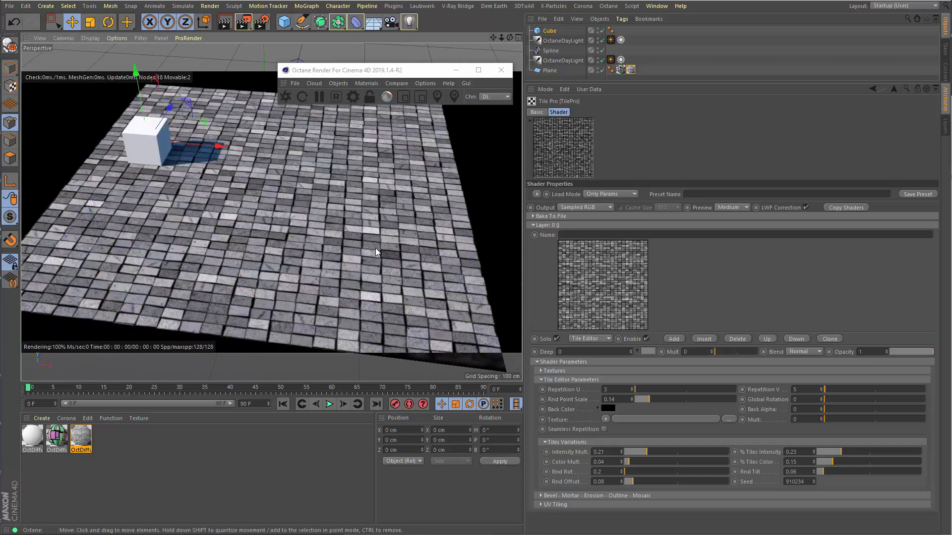
Set the Rot. value of the first dirt texture, dvGSTK_021, to 167.19 and collapse the texture settings.
click(559, 380)
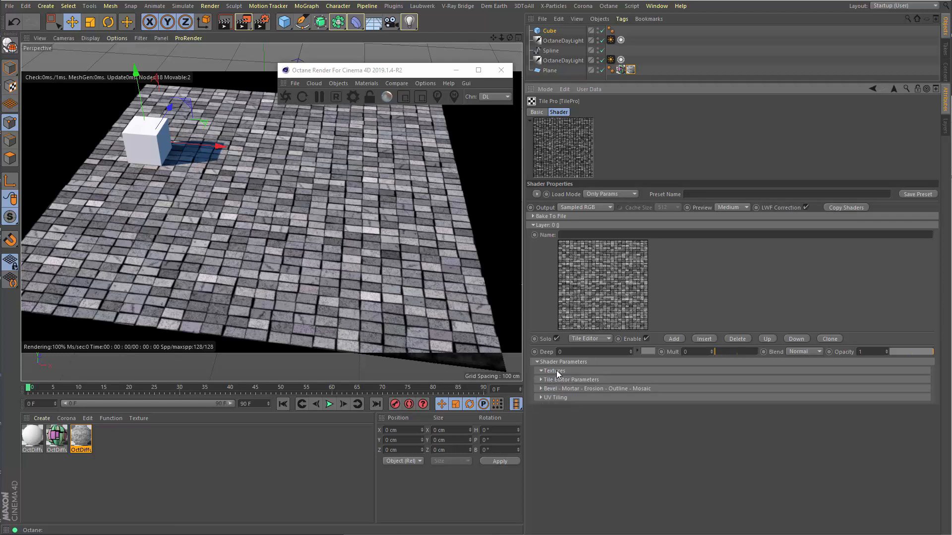
click(557, 371)
click(567, 431)
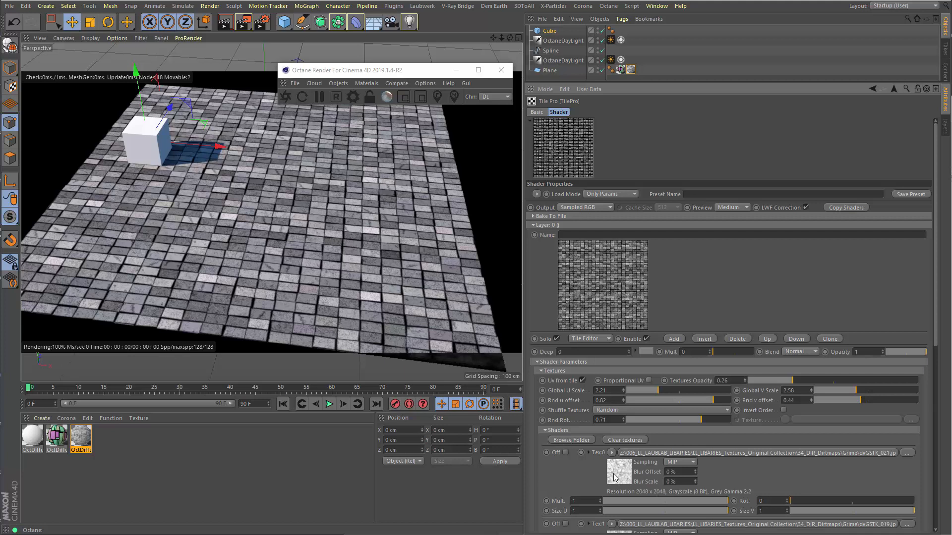
scroll(764, 476, down, 1)
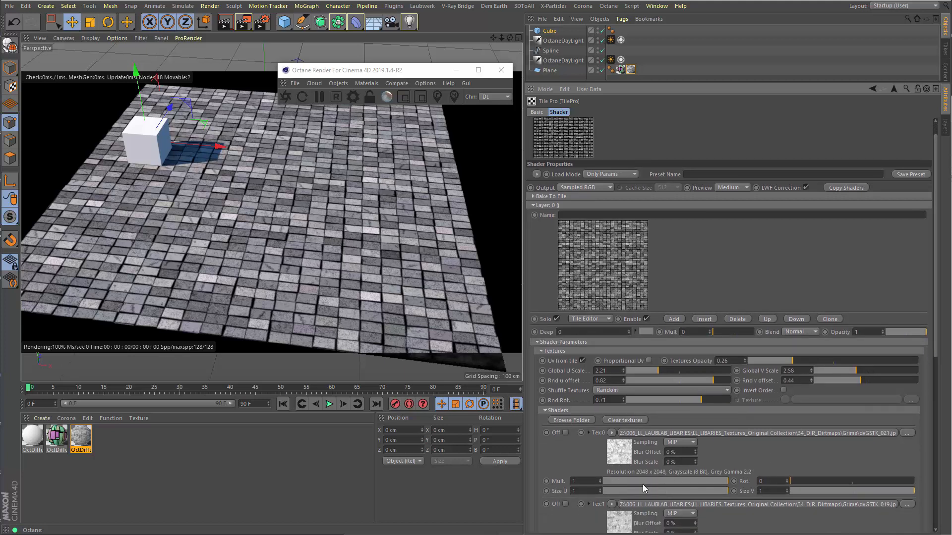
click(849, 481)
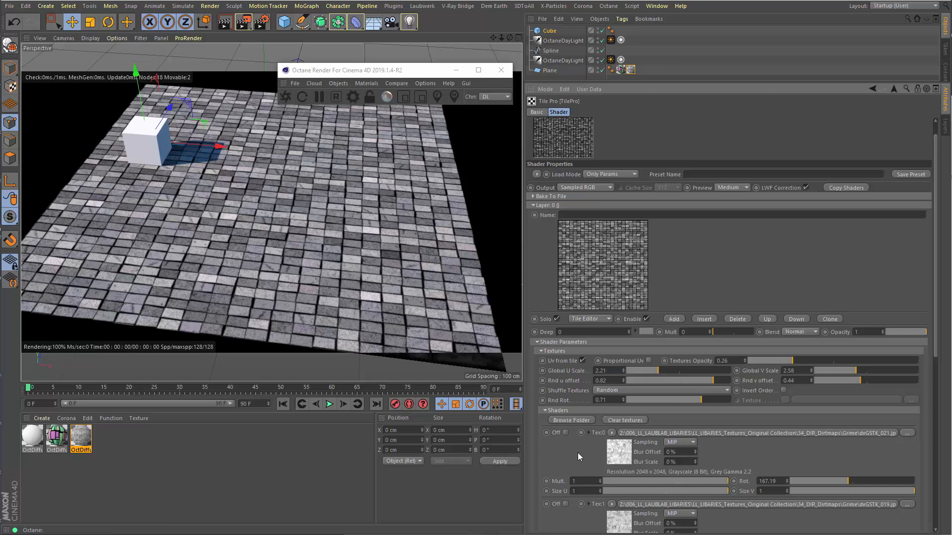
scroll(804, 448, down, 3)
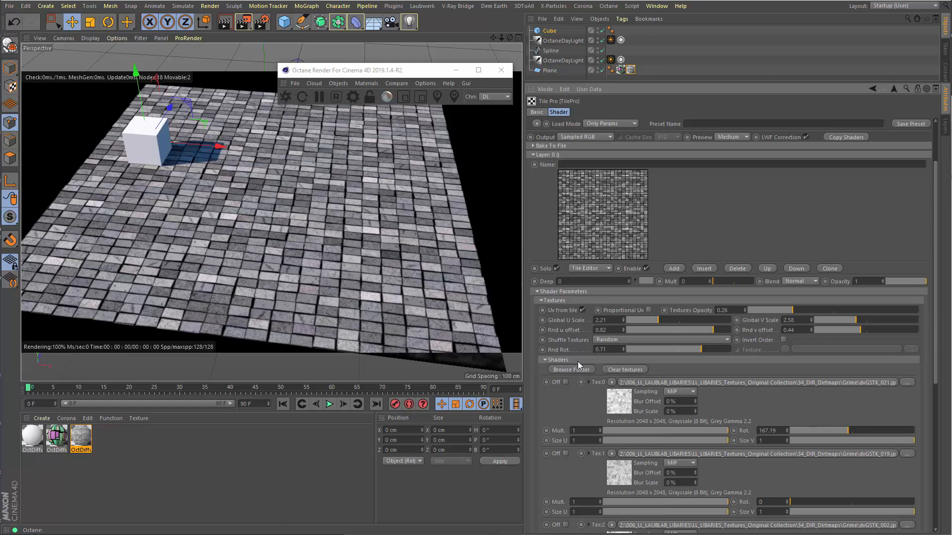
click(556, 361)
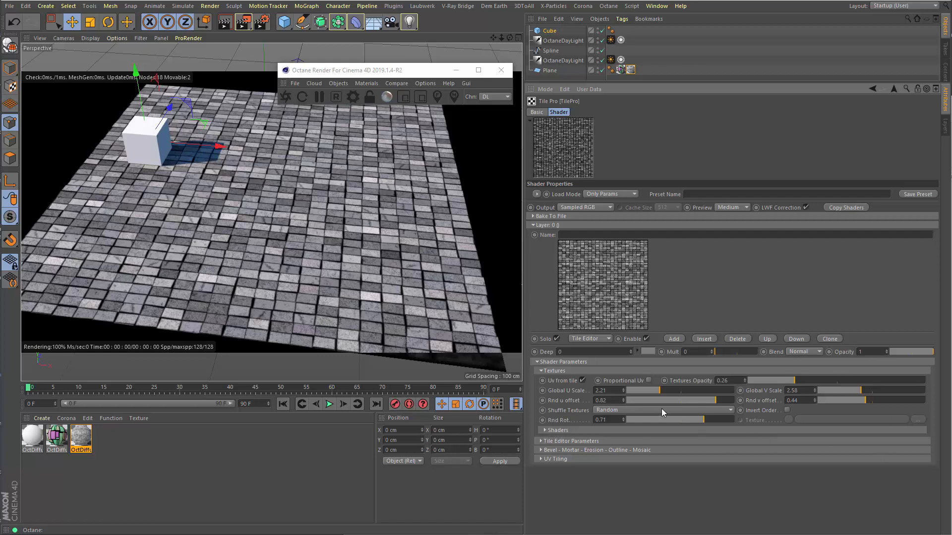
click(560, 370)
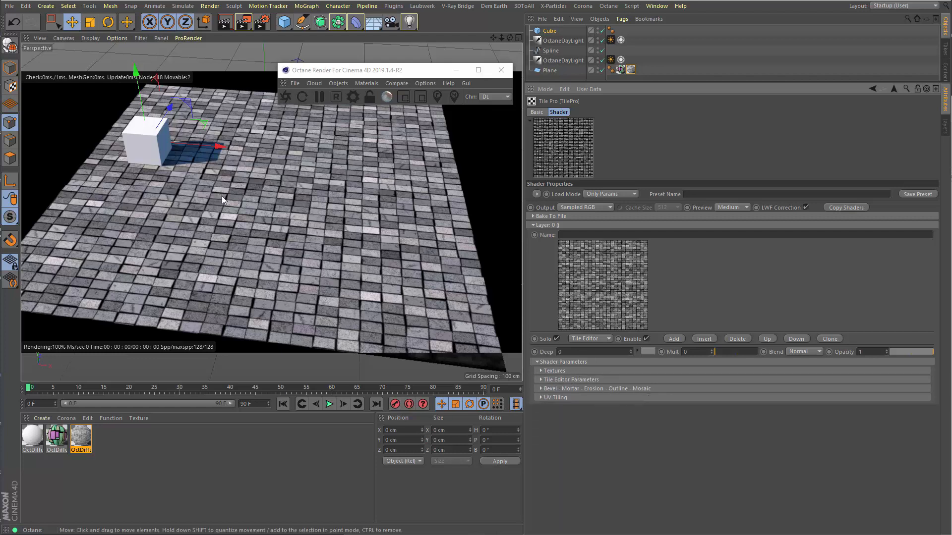
Set the tiles' Bevel to 0.16 and reshape its curve with an added middle point, ending in a slight upward bow.
click(541, 389)
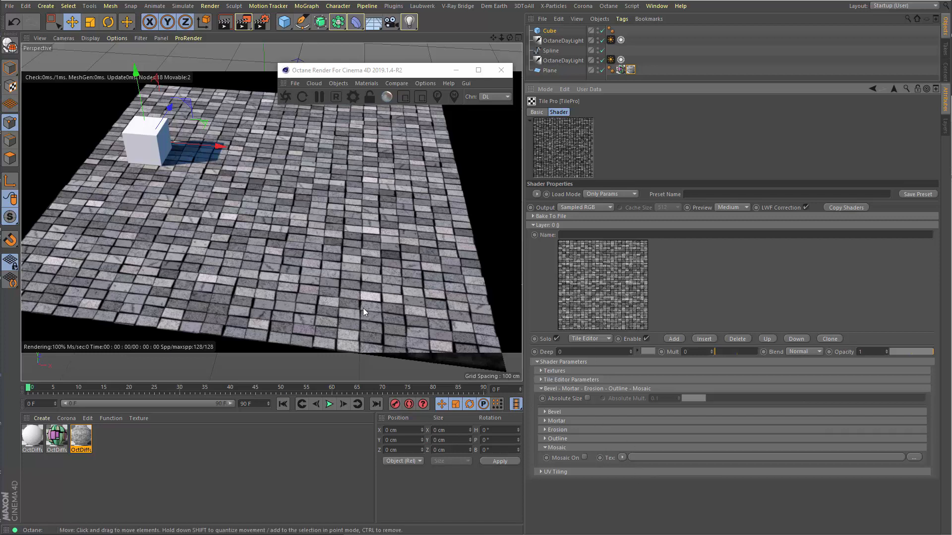
click(552, 412)
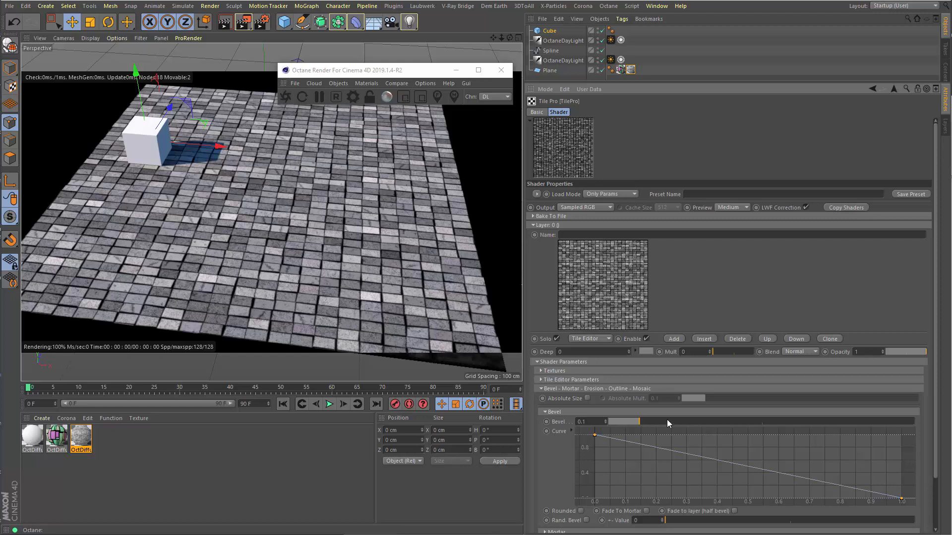
scroll(374, 318, up, 3)
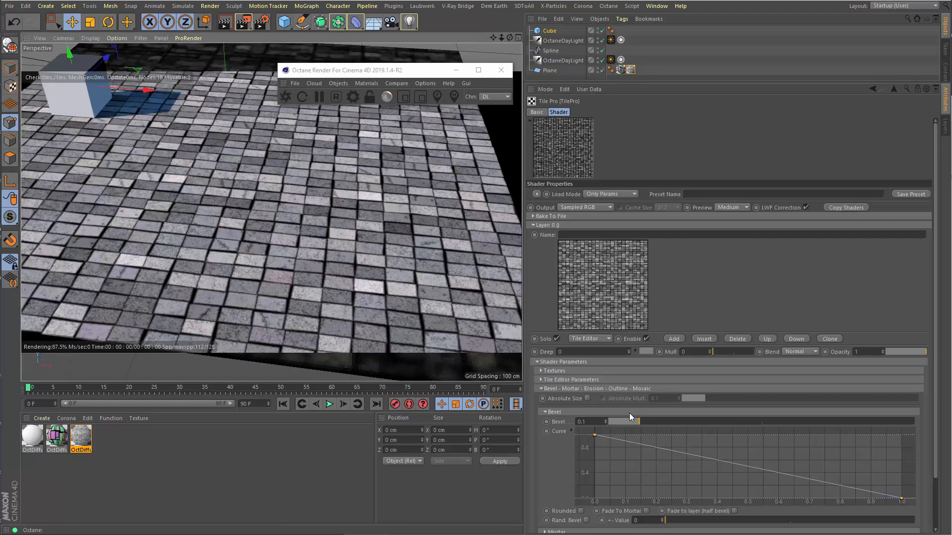
drag(639, 422, 656, 422)
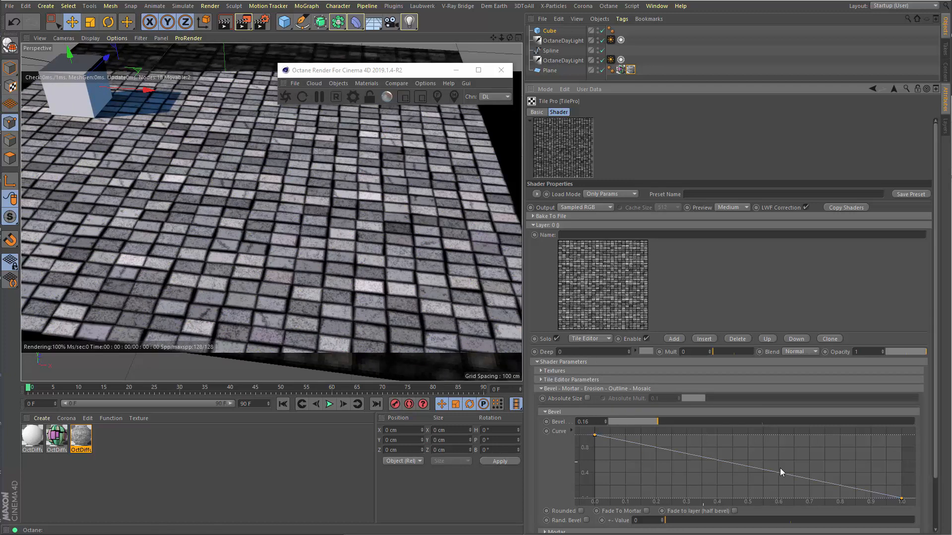
ctrl+click(747, 465)
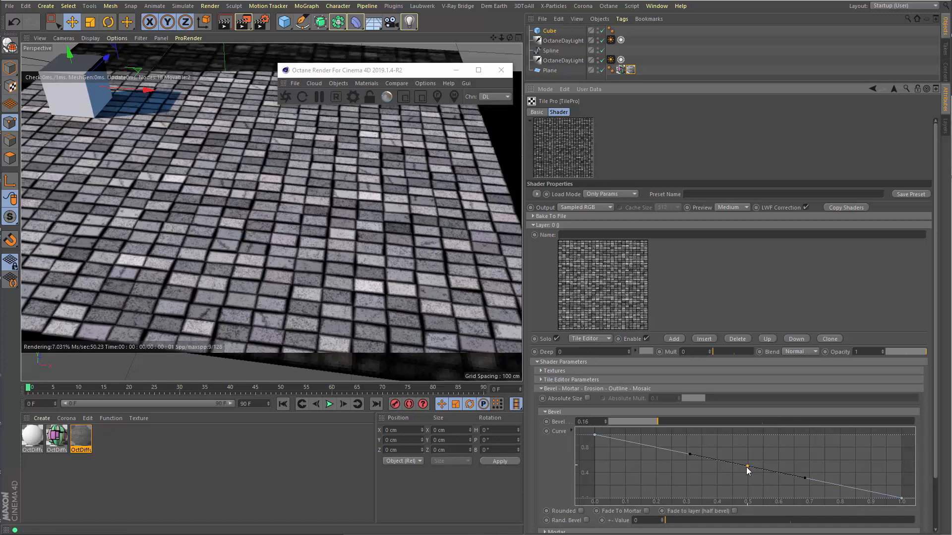
drag(745, 467, 745, 488)
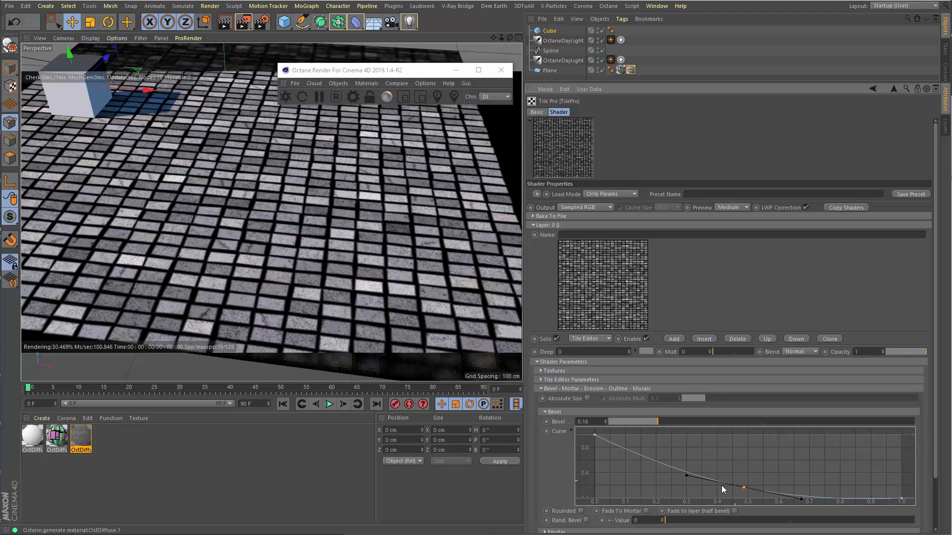
drag(744, 490, 757, 465)
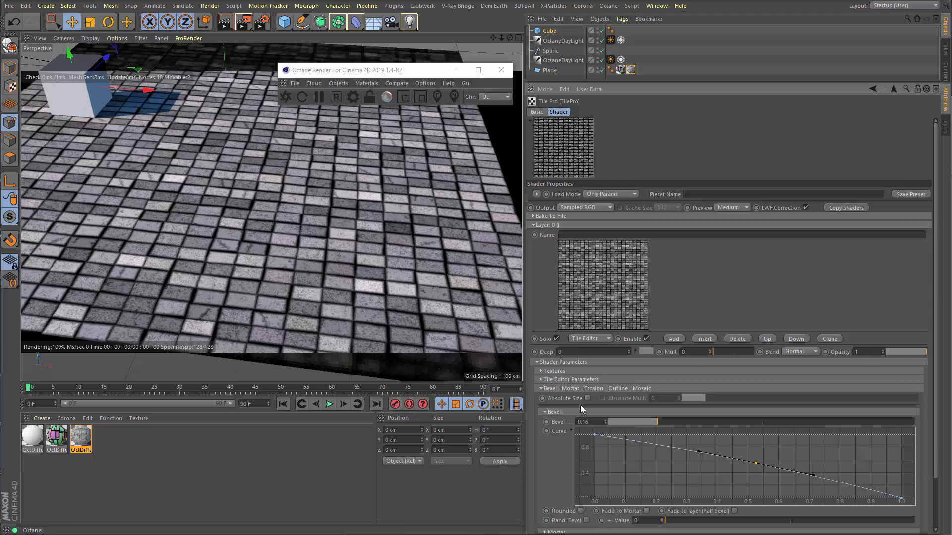
Try Bevel values of 0.02, 0.05, 0.13 and 0.03 on the tiles, and reduce it to 0.01.
click(615, 424)
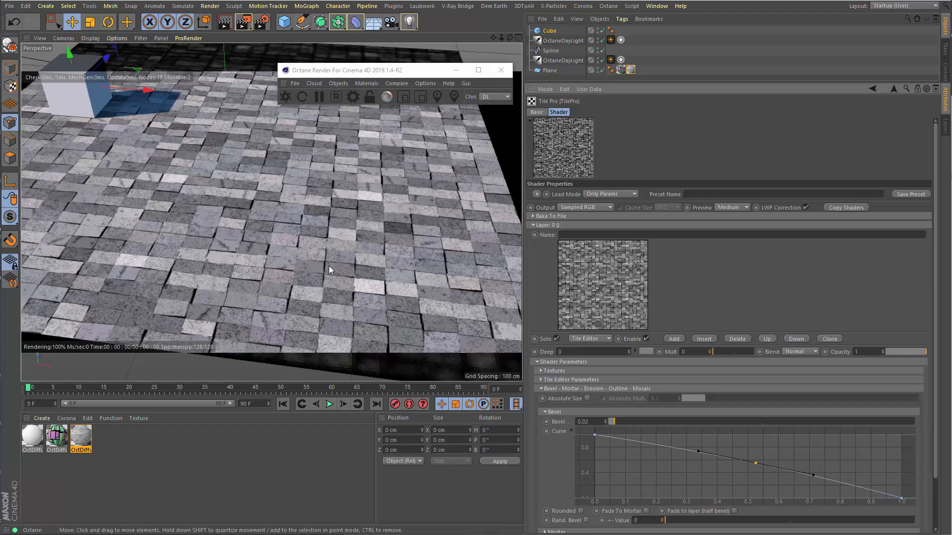
click(623, 423)
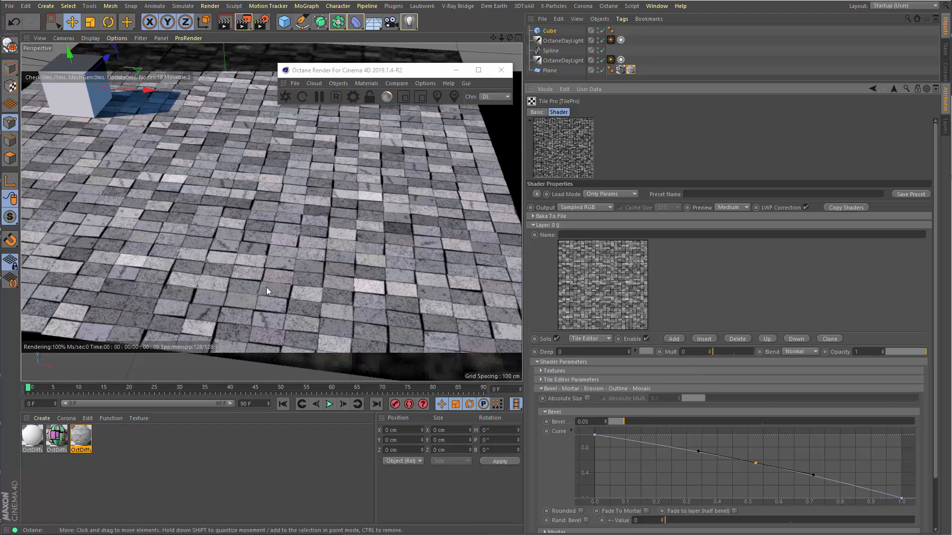
scroll(251, 268, down, 1)
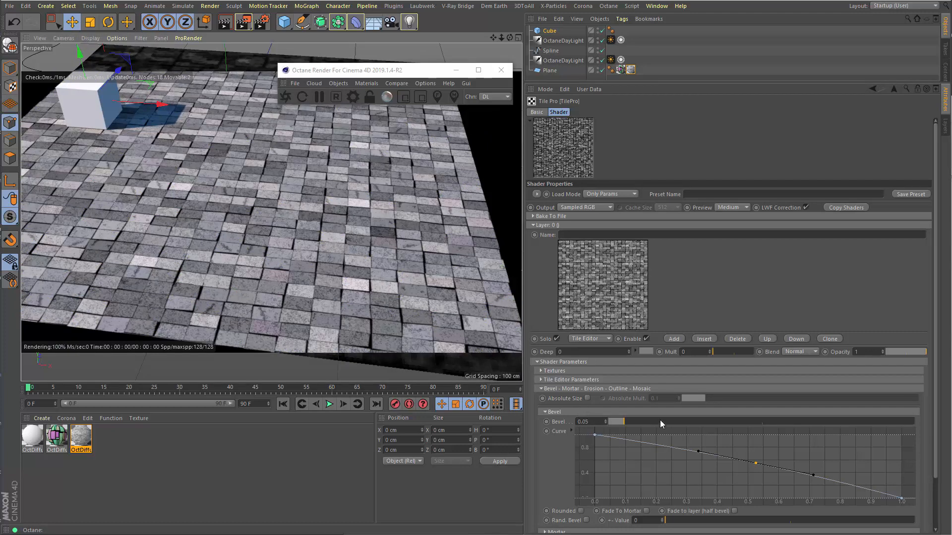
drag(659, 420, 648, 424)
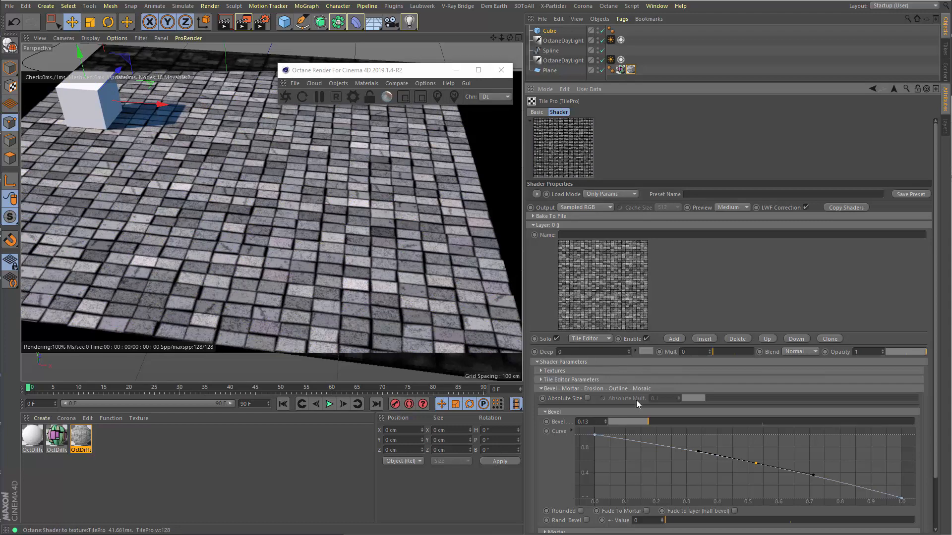
click(617, 421)
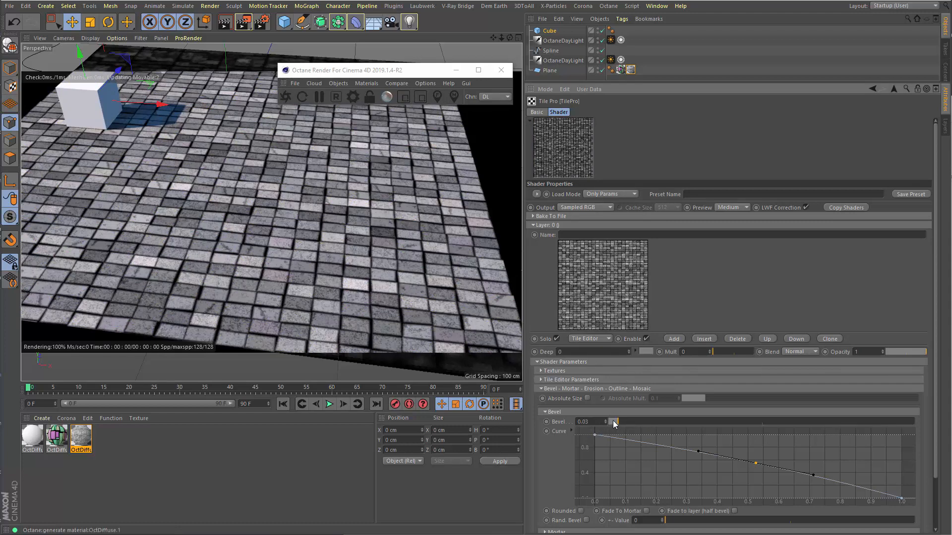
click(610, 421)
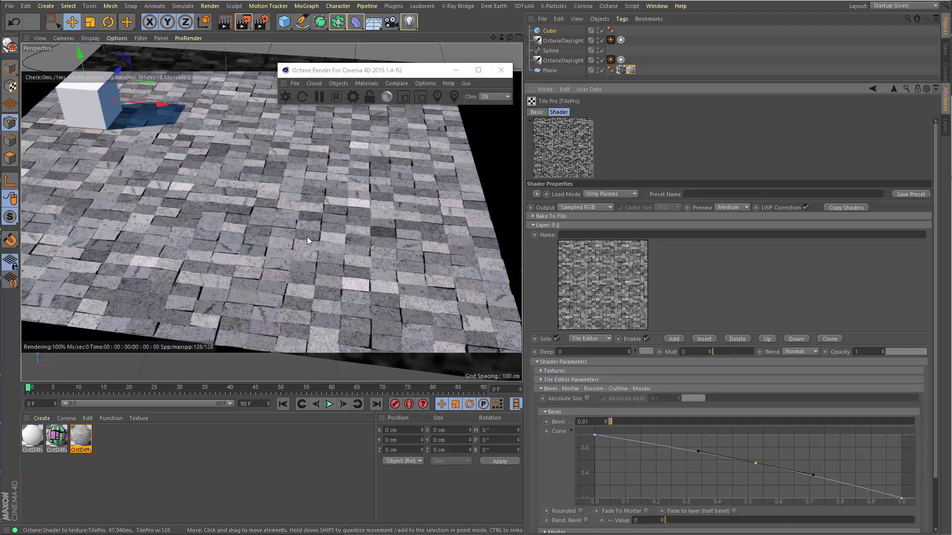
drag(507, 38, 487, 56)
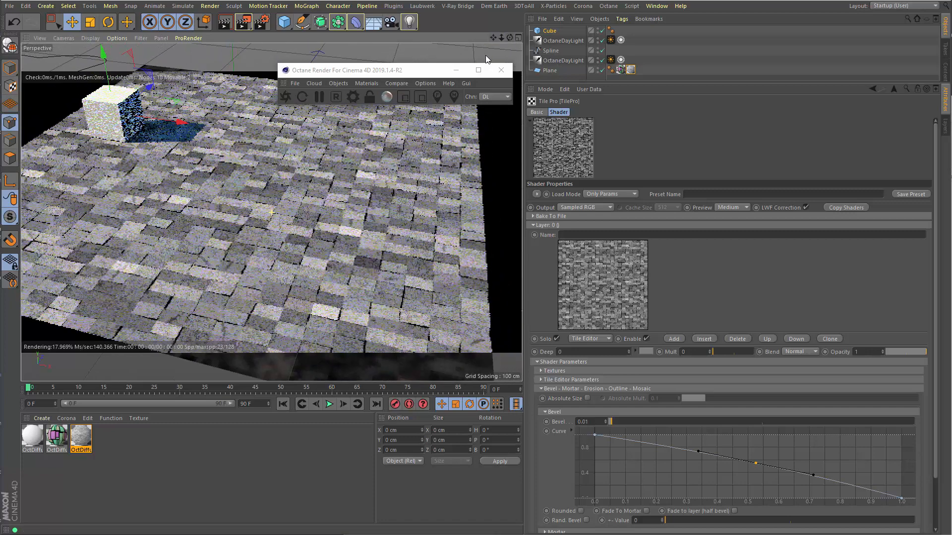
Enable Full Mortar and load dvGSTK_005.jpg as the mortar texture without copying it to the project location.
click(554, 413)
click(555, 421)
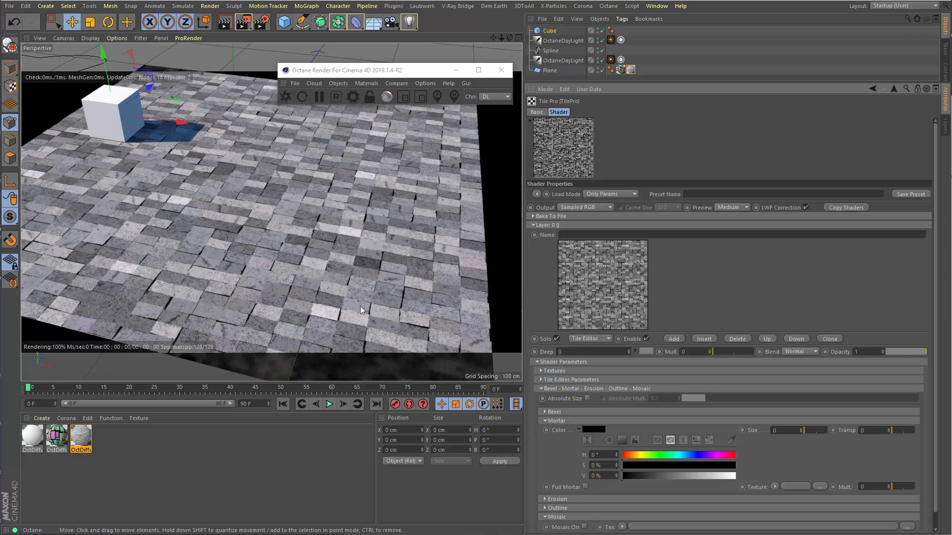
click(586, 487)
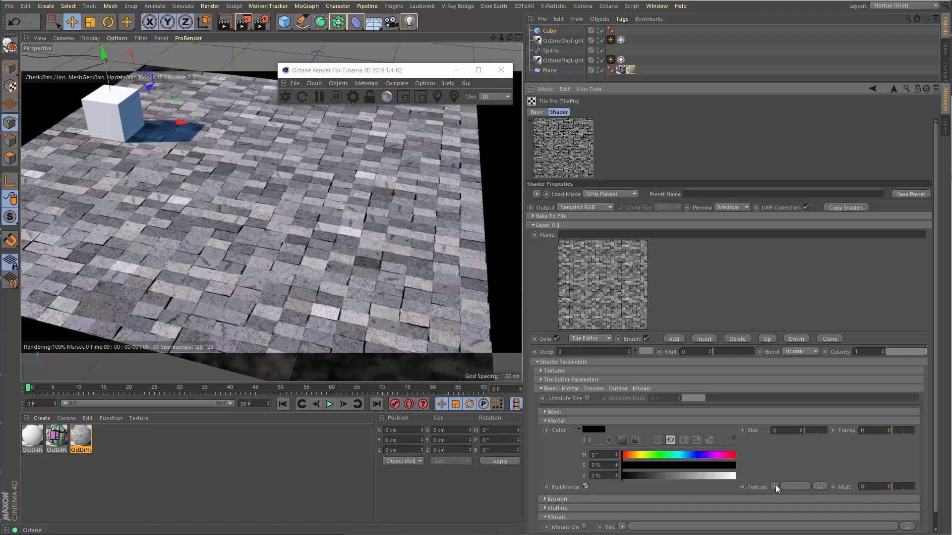
click(820, 487)
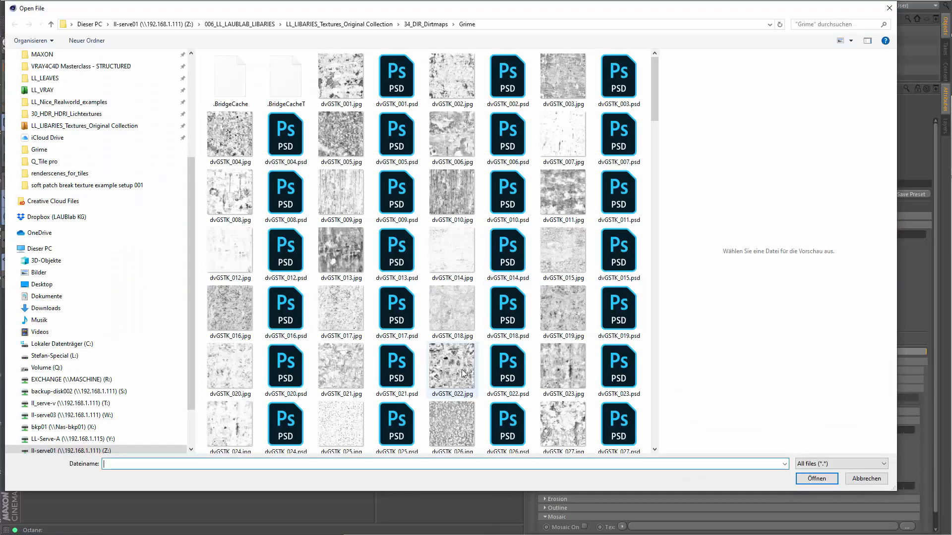
click(349, 251)
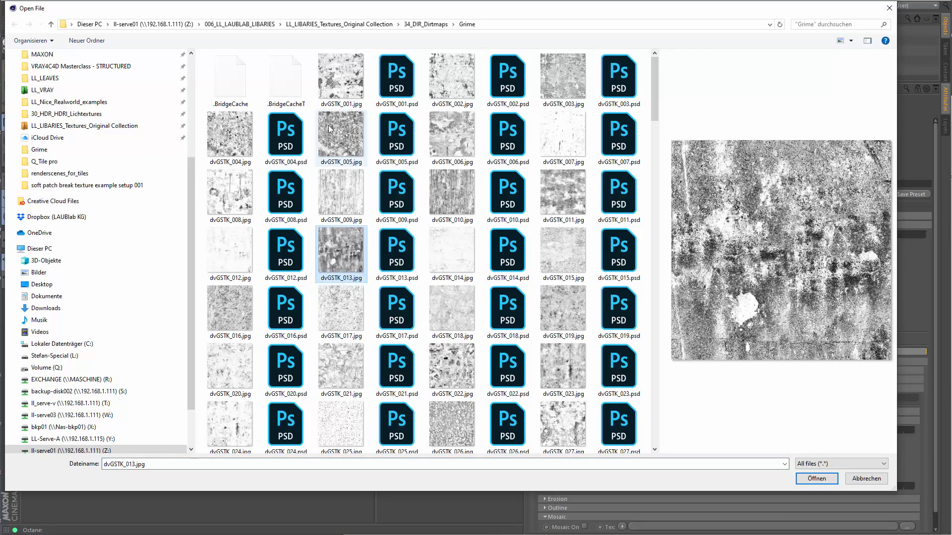
click(349, 139)
click(817, 479)
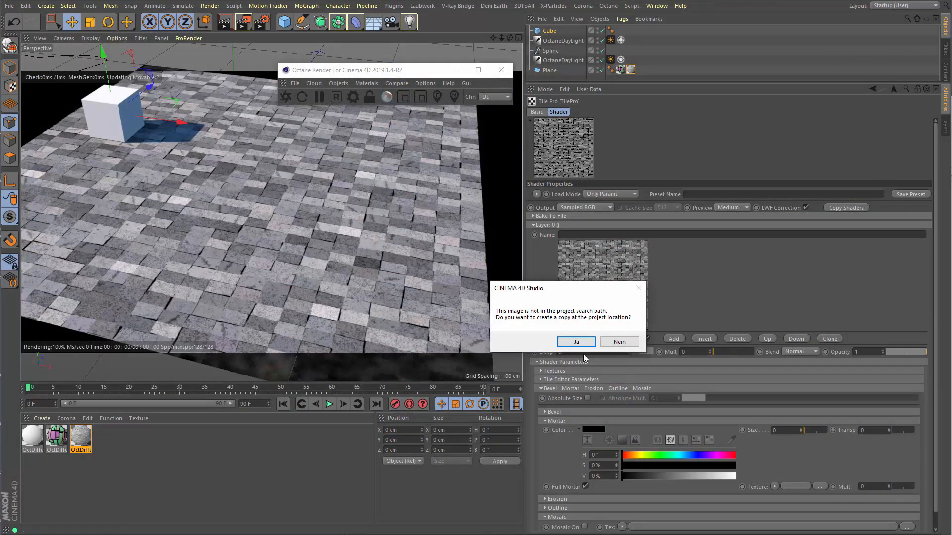
click(619, 342)
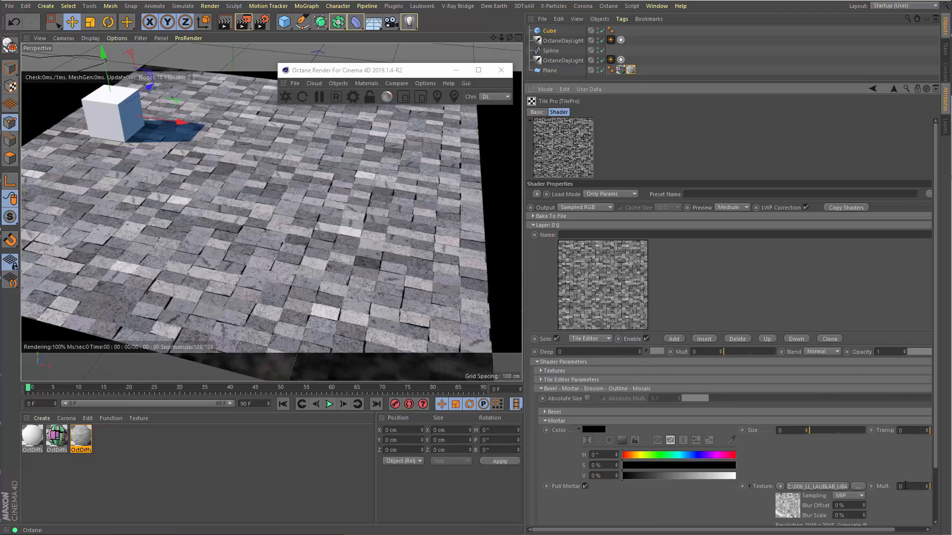
Set the mortar texture's Mult to 0.25 and lighten the mortar colour to a V value of 13%.
drag(524, 438, 485, 439)
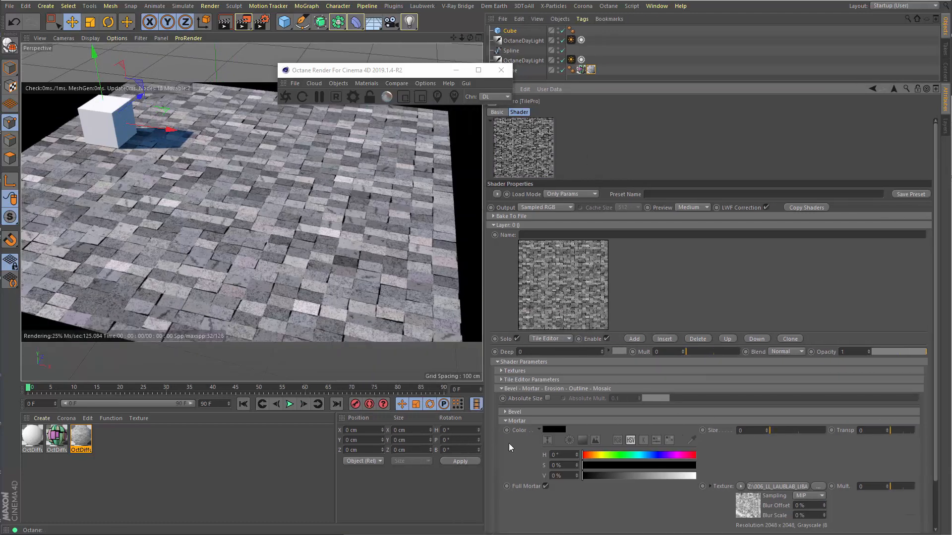
click(896, 487)
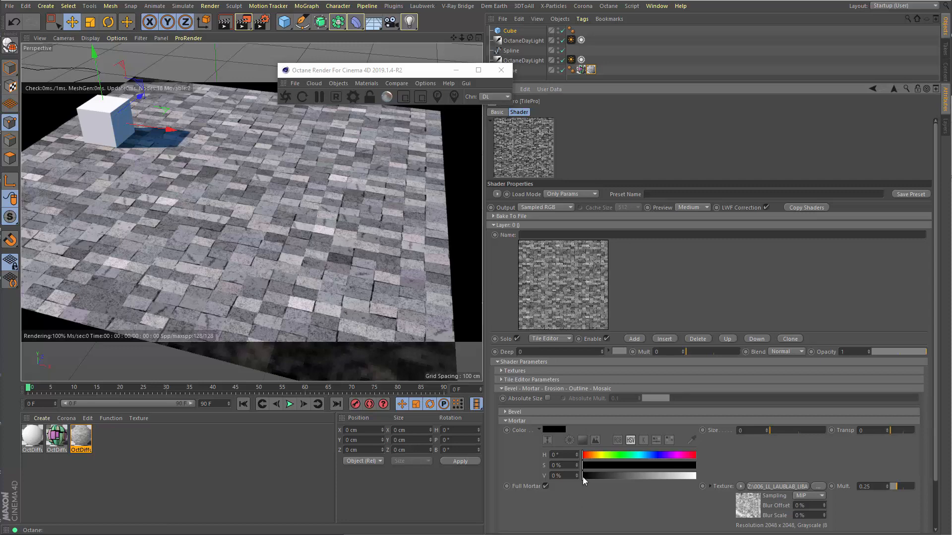
drag(583, 476, 597, 476)
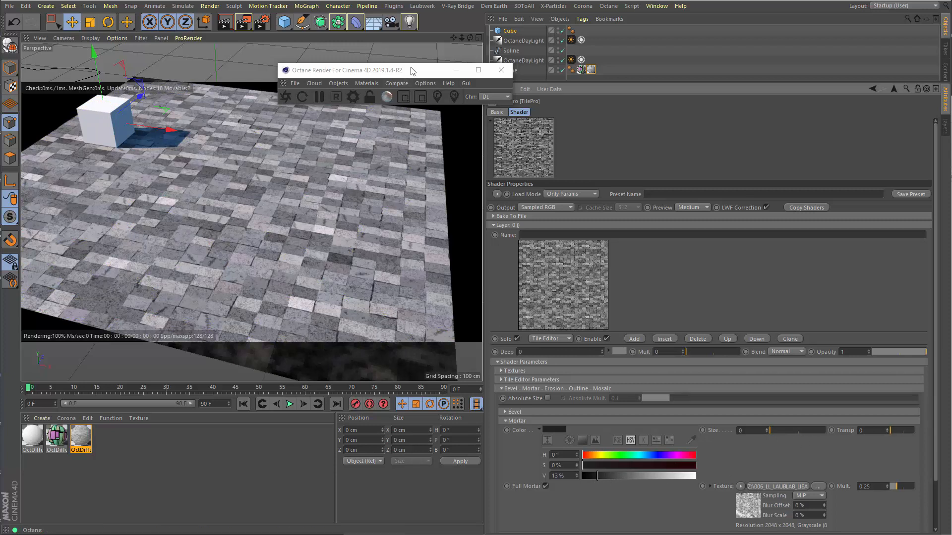
drag(403, 74, 439, 56)
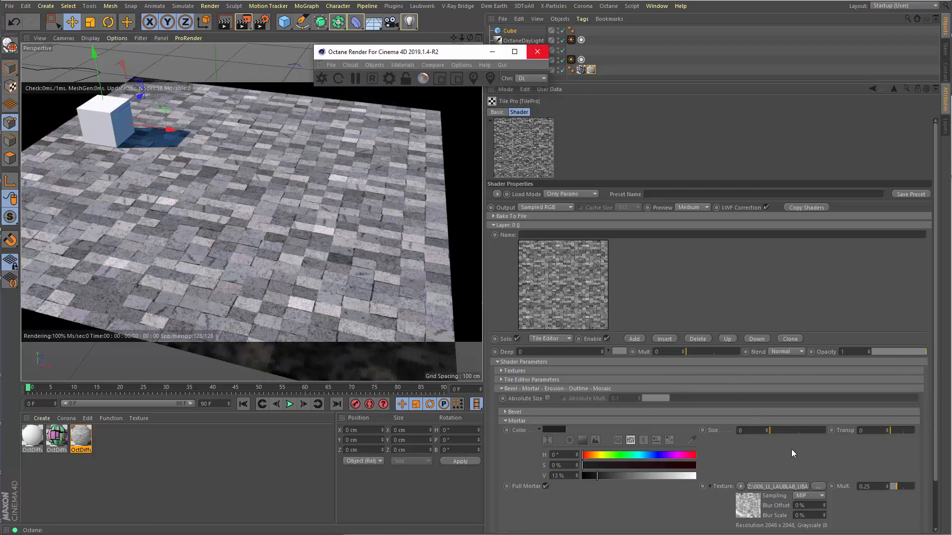
Try a mortar Size of 0.13, reduce the mortar texture's Mult to 0.11, and raise the Size to 0.24.
click(777, 430)
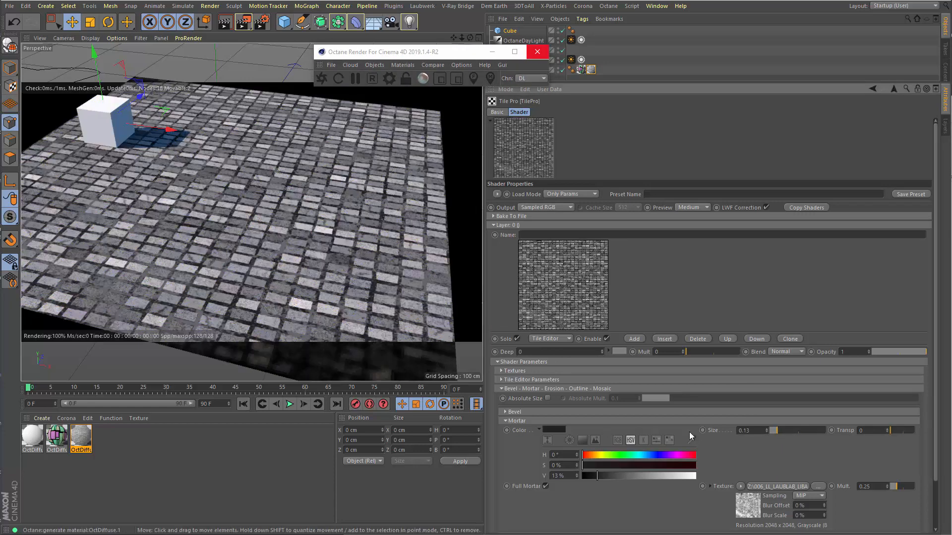
drag(893, 486, 891, 486)
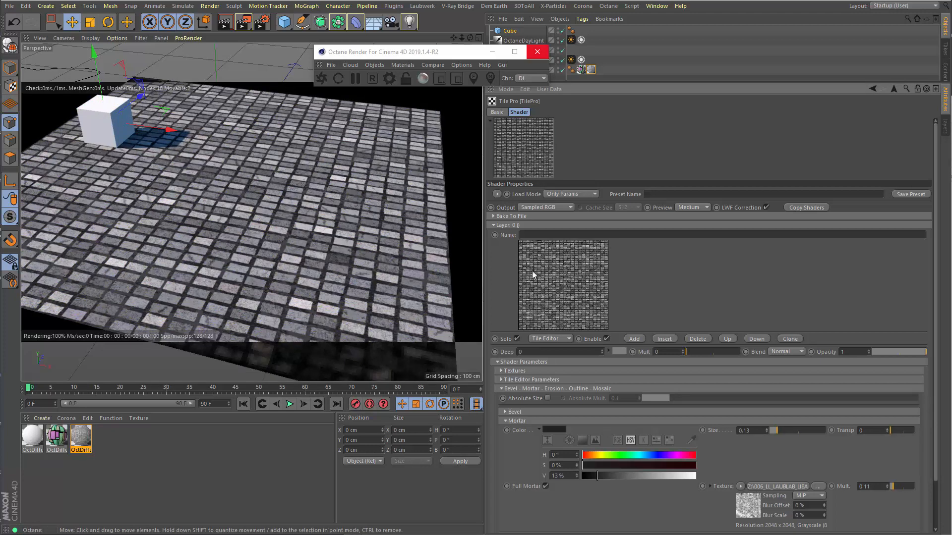
drag(776, 430, 783, 431)
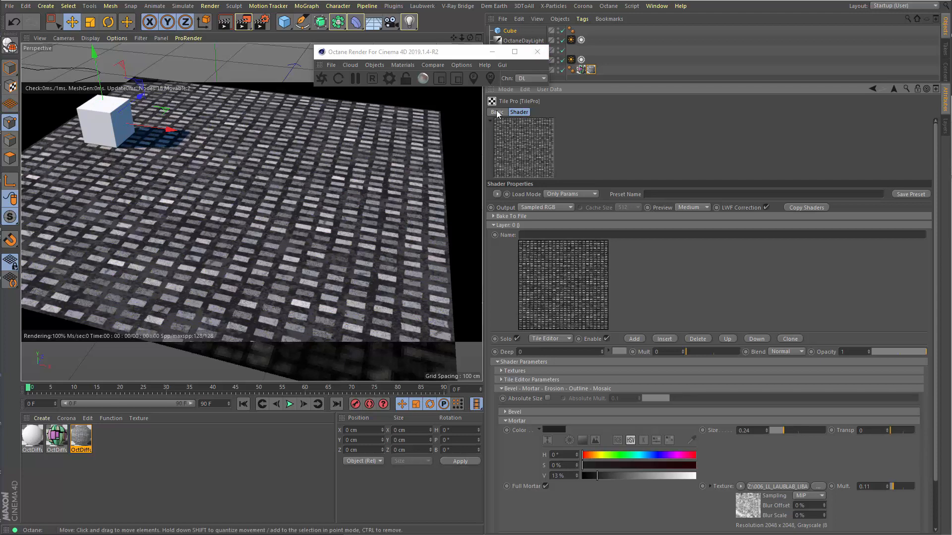
drag(475, 53, 813, 44)
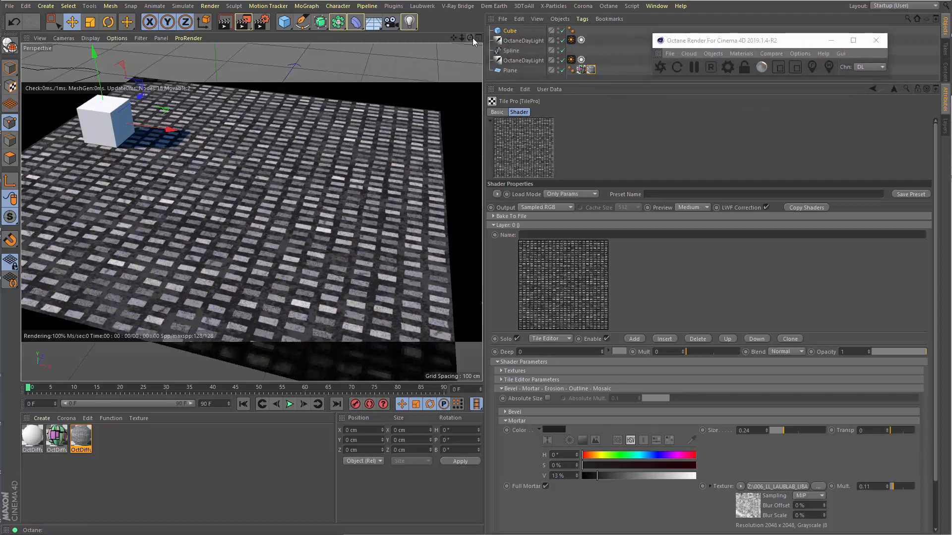
drag(471, 37, 494, 42)
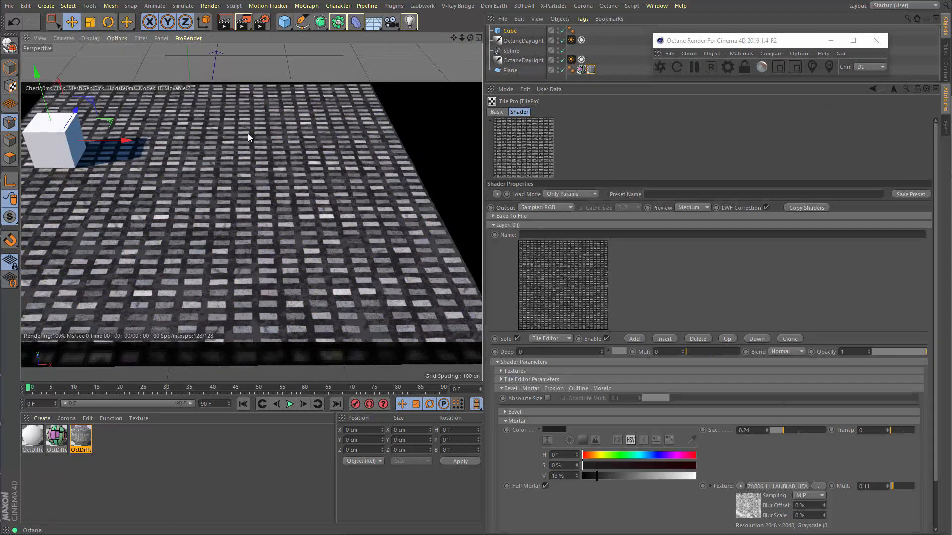
double_click(567, 279)
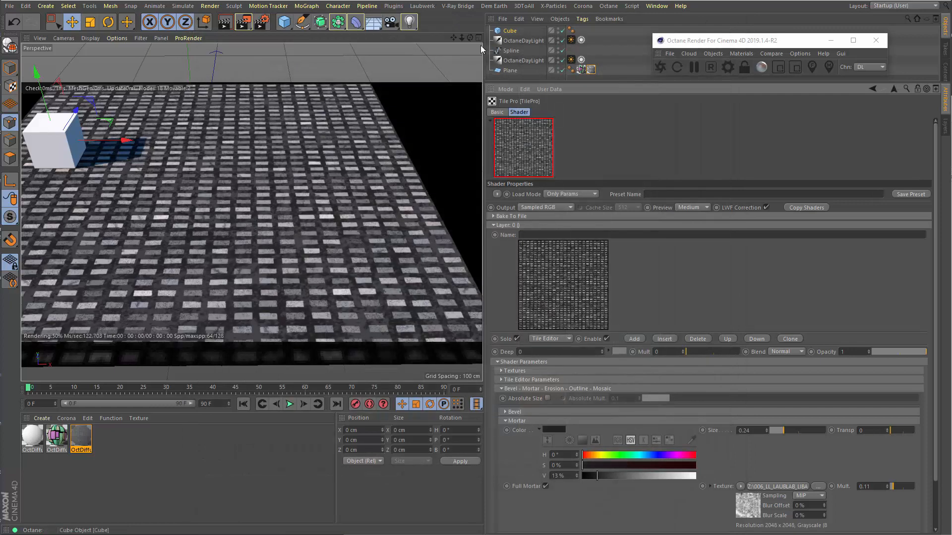
mouse_move(453, 38)
mouse_down()
mouse_move(482, 48)
mouse_move(467, 40)
mouse_up()
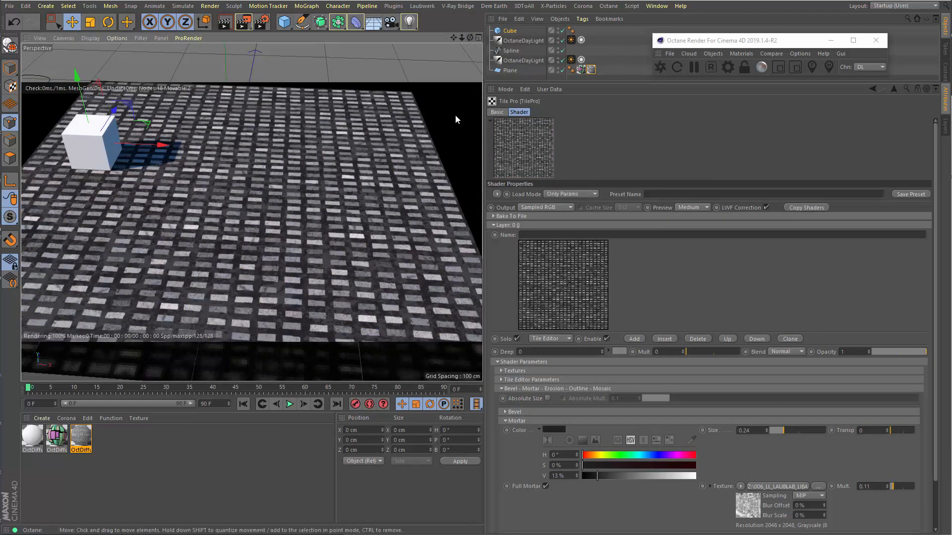
Increase the tile variations' Rnd Offset to 0.17 and further to 0.32.
click(516, 388)
click(521, 380)
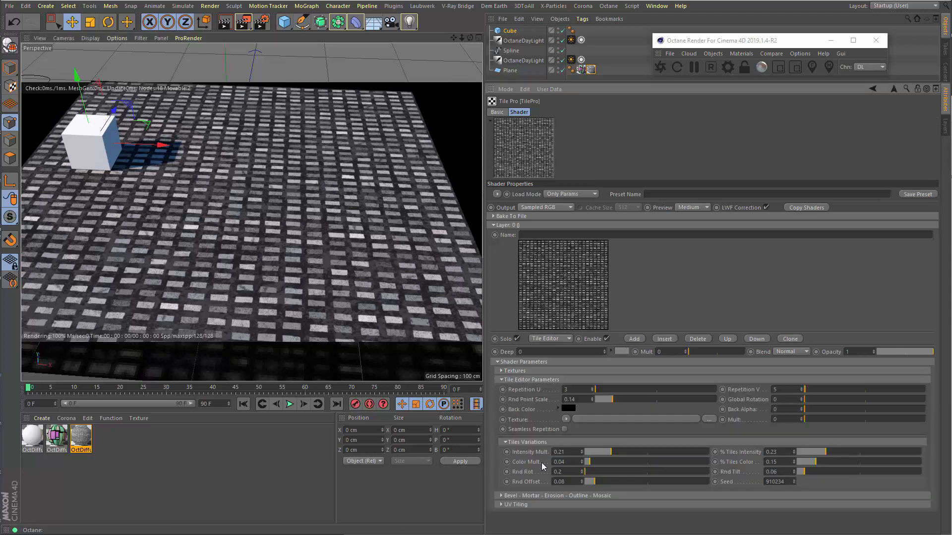
click(605, 481)
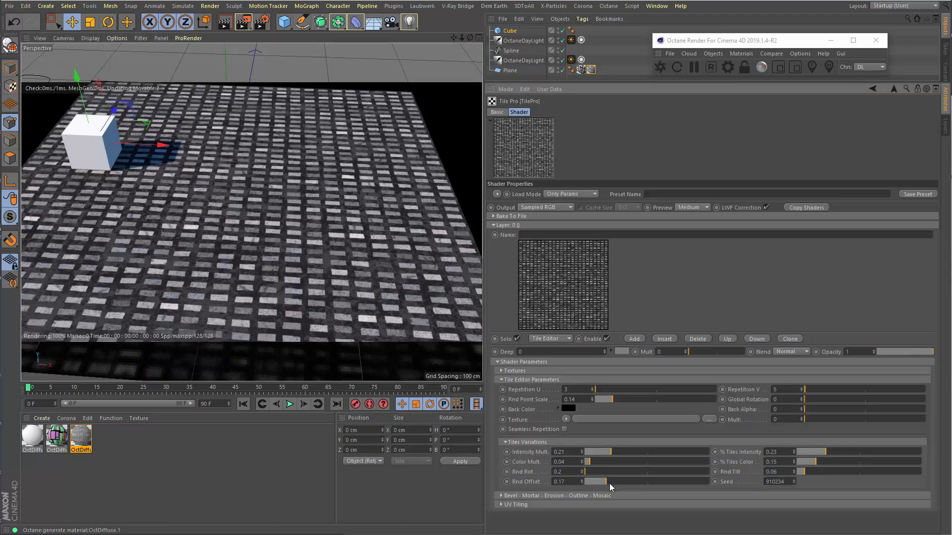
drag(613, 484, 633, 485)
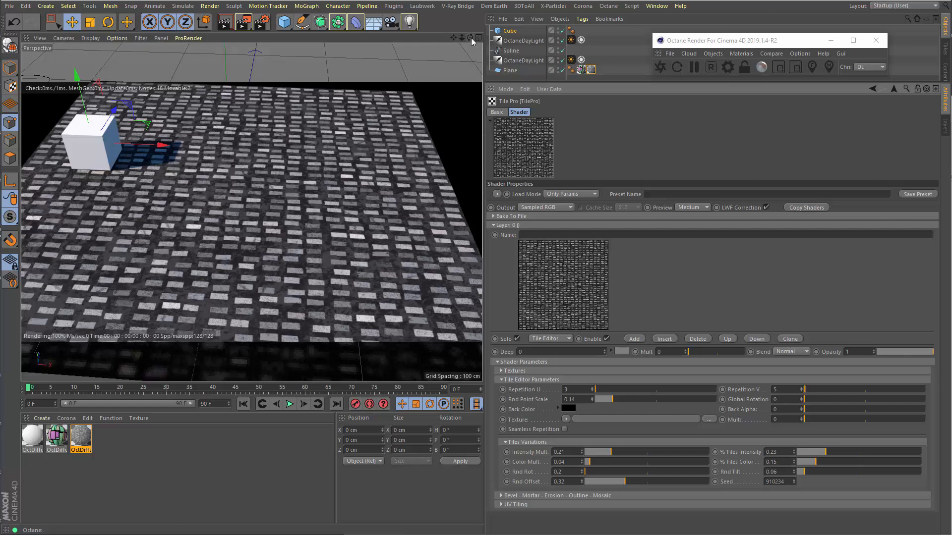
drag(470, 38, 464, 41)
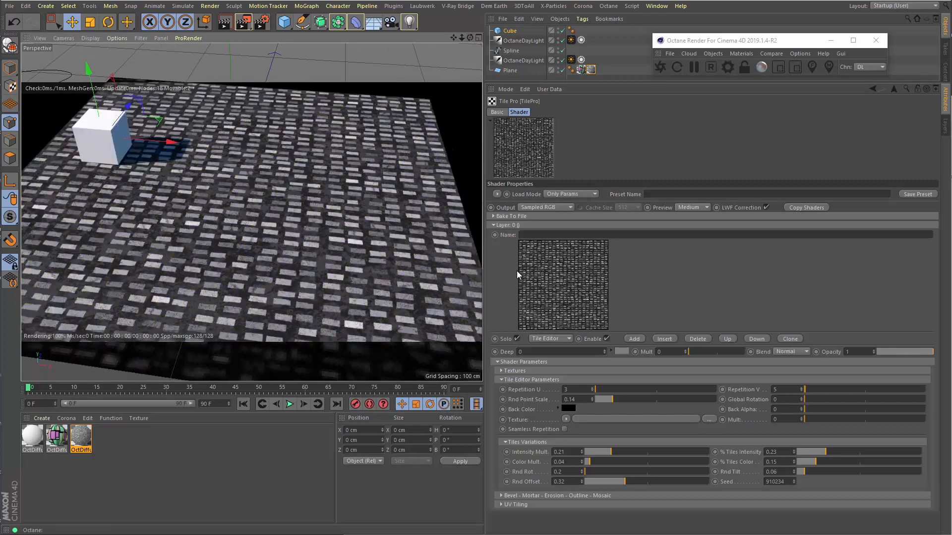
Inspect the tile layout in the Tile Editor and close it without changes.
double_click(541, 293)
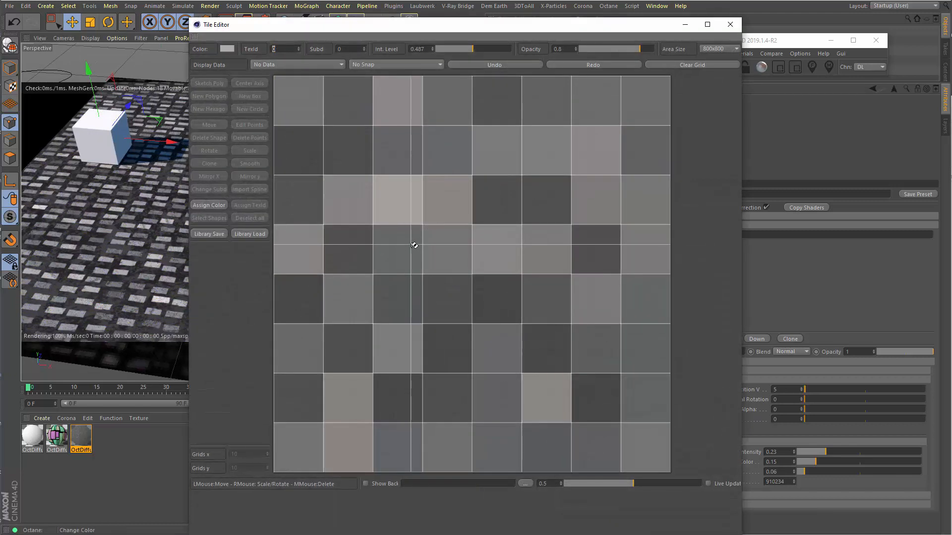
mouse_move(425, 259)
mouse_down()
mouse_move(378, 229)
mouse_move(397, 251)
mouse_move(389, 213)
mouse_move(416, 234)
mouse_move(414, 212)
mouse_move(432, 217)
mouse_move(365, 315)
mouse_move(425, 208)
mouse_move(410, 219)
mouse_move(389, 249)
mouse_move(436, 237)
mouse_move(398, 194)
mouse_move(444, 244)
mouse_move(408, 257)
mouse_move(399, 252)
mouse_move(501, 174)
mouse_move(430, 272)
mouse_up()
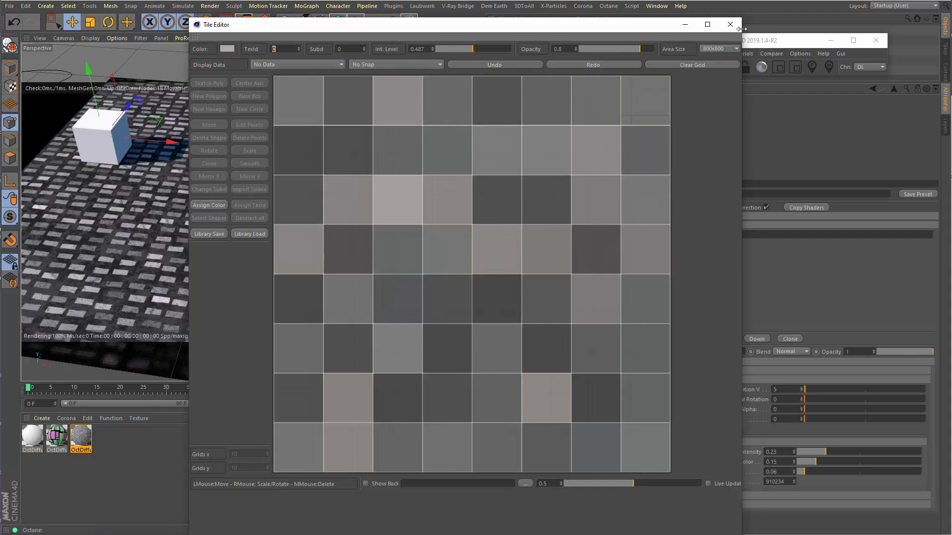
click(730, 25)
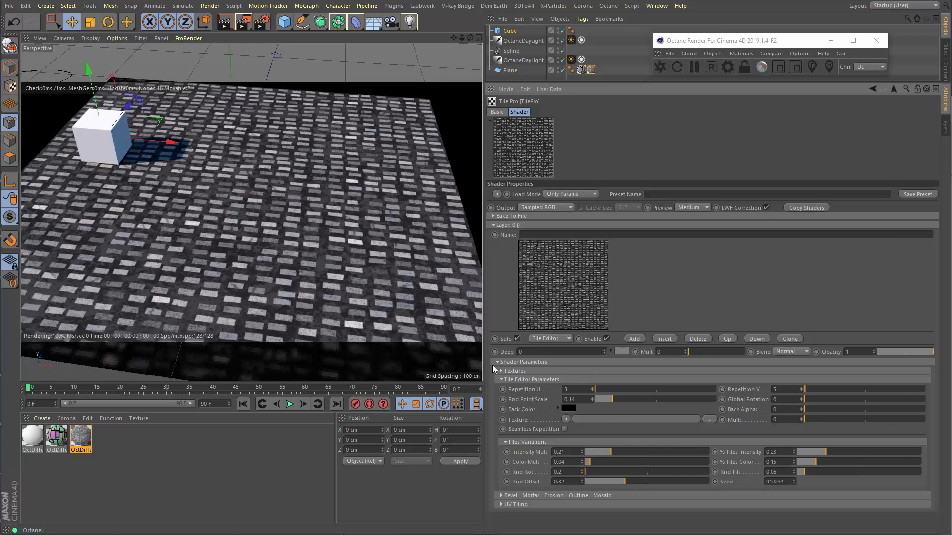
Reduce the tile variations' Rnd Offset to 0.08 and the mortar Size to 0.06.
click(595, 483)
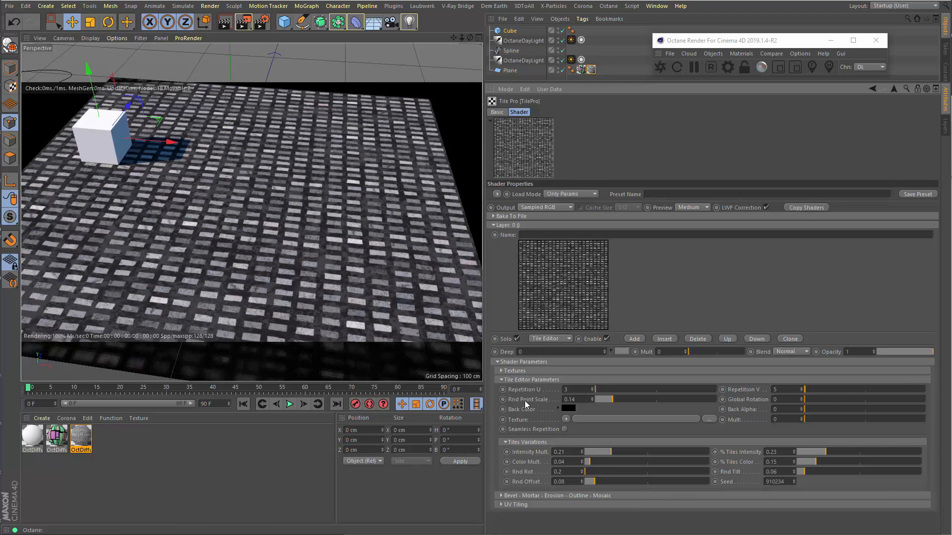
click(520, 379)
click(514, 389)
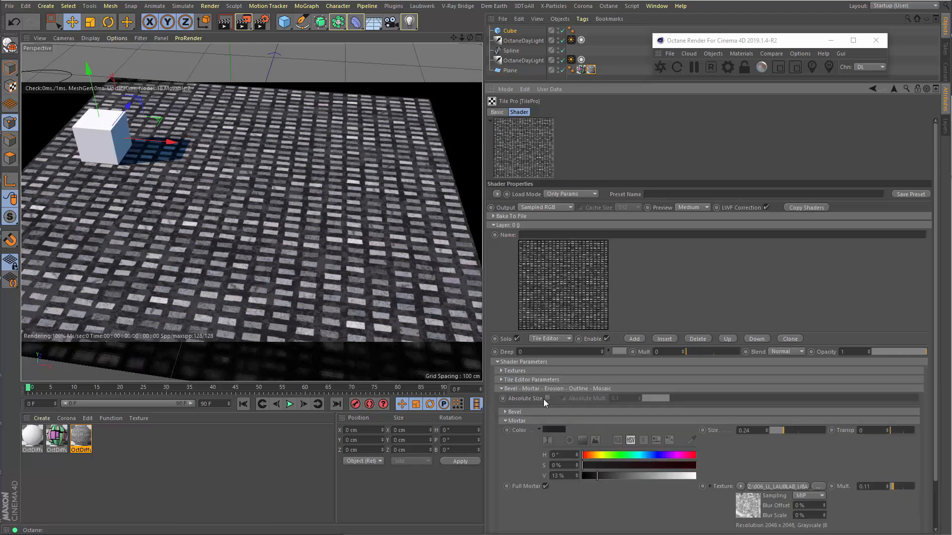
click(513, 412)
click(513, 410)
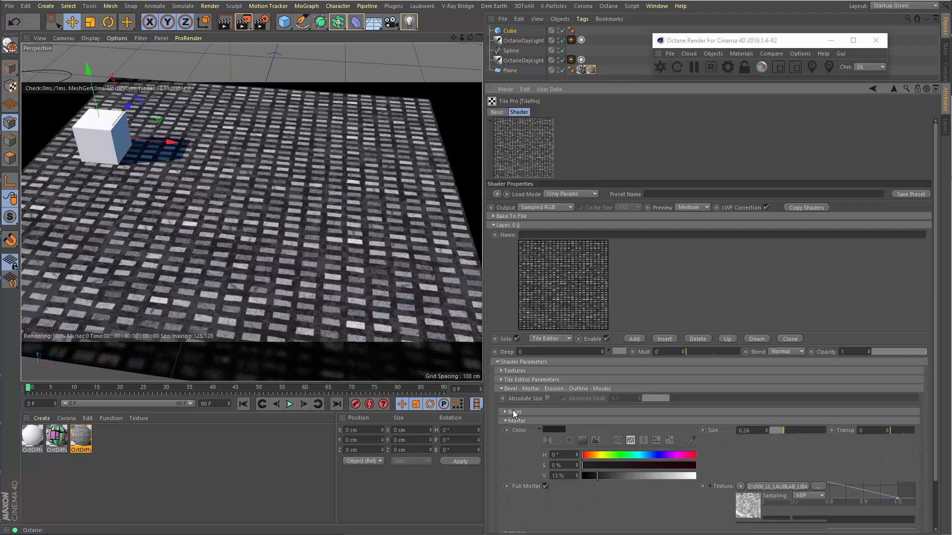
click(772, 430)
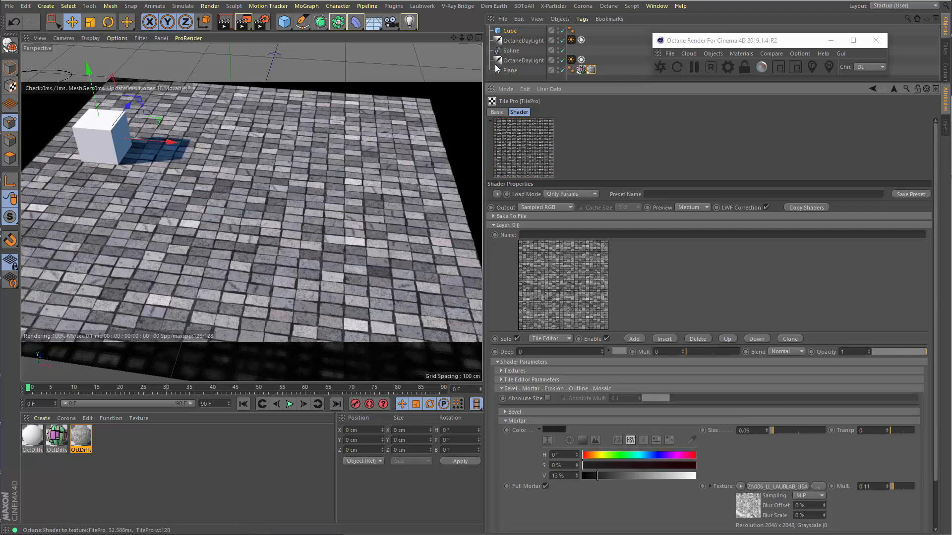
drag(469, 38, 468, 39)
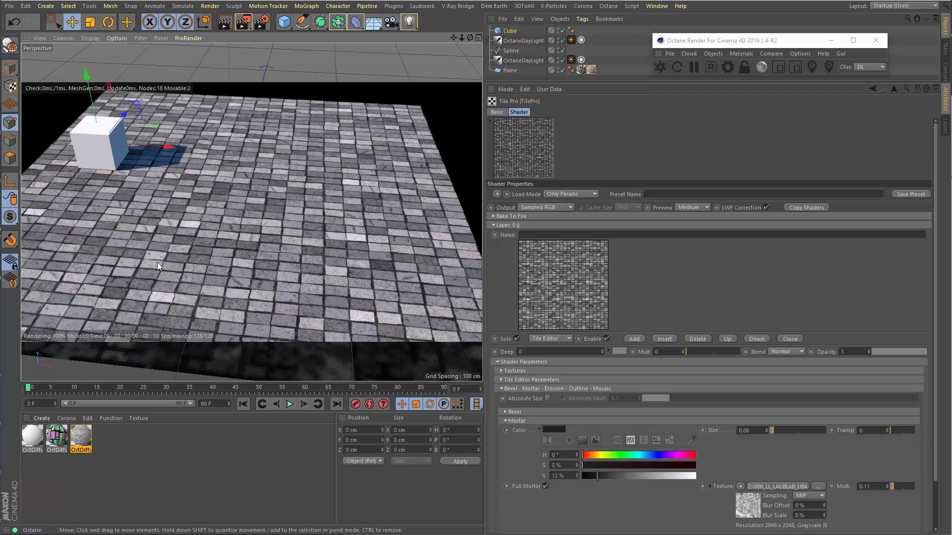
Expand the Erosion settings and inspect the square tile layout in the Tile Editor.
click(519, 421)
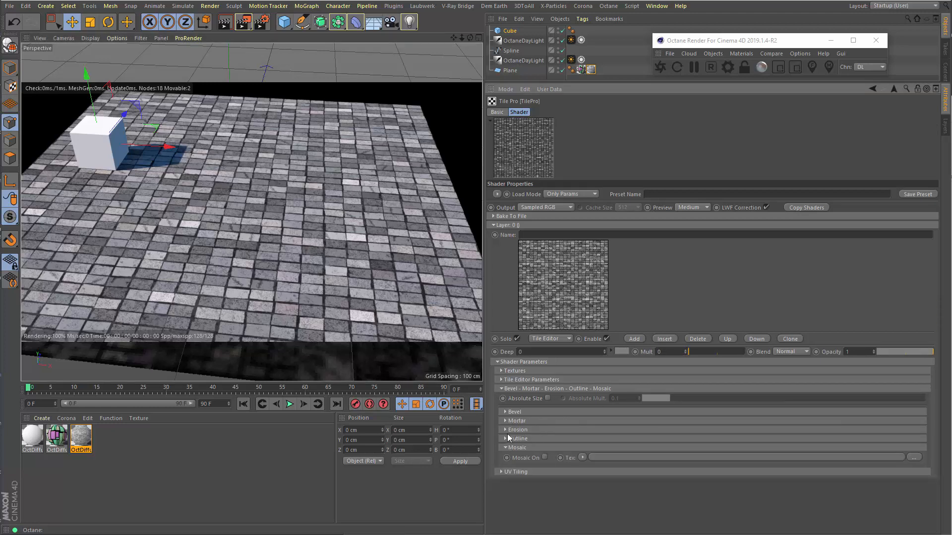
click(517, 430)
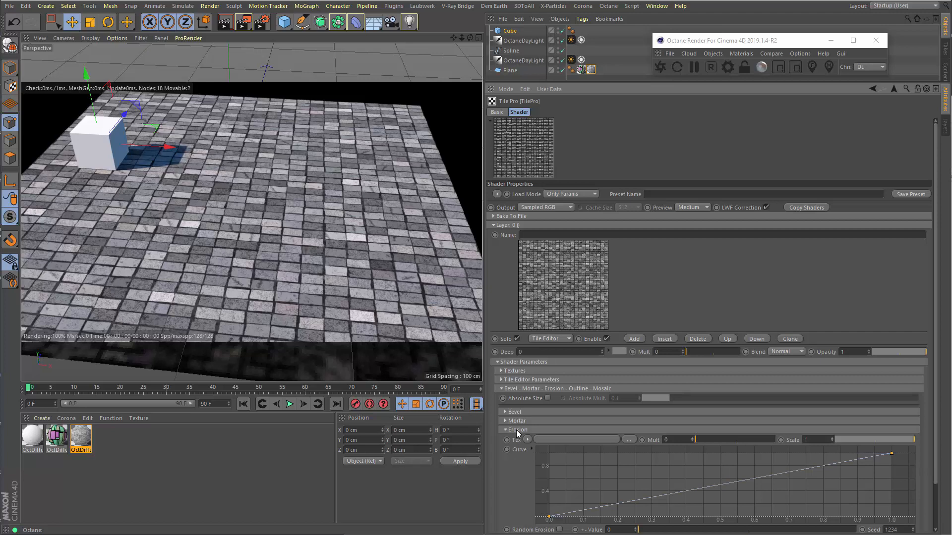
double_click(562, 282)
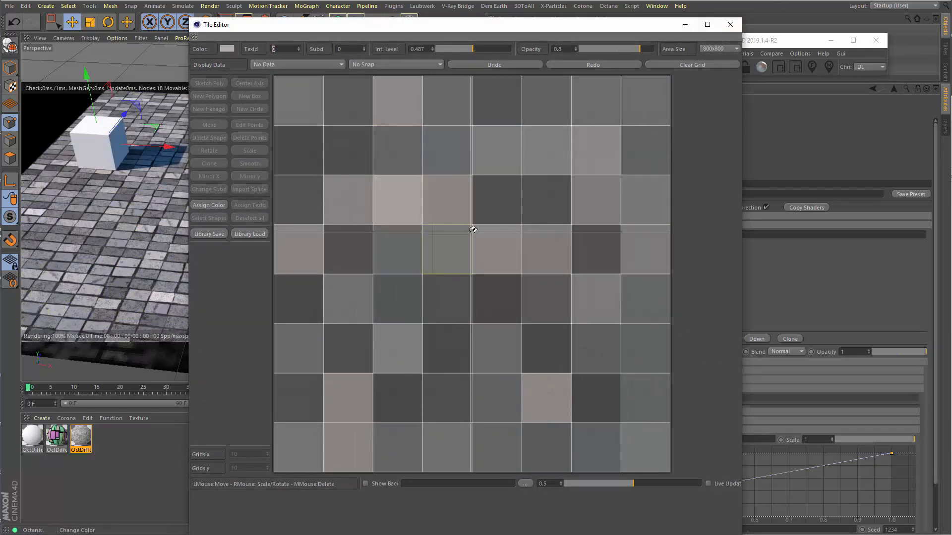
click(730, 24)
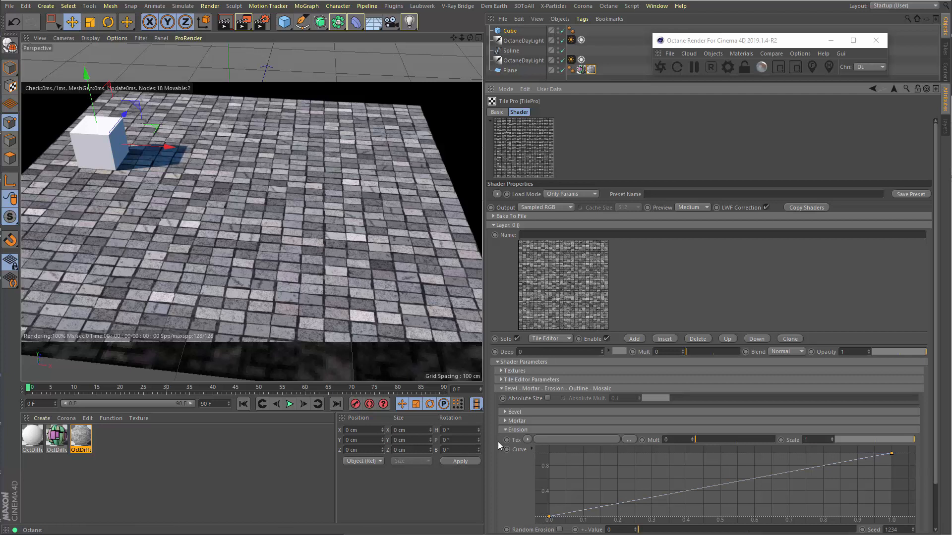
Load a Noise shader as the erosion texture, raising its Mult to 0.86 and reducing its Scale to 0.08.
click(528, 440)
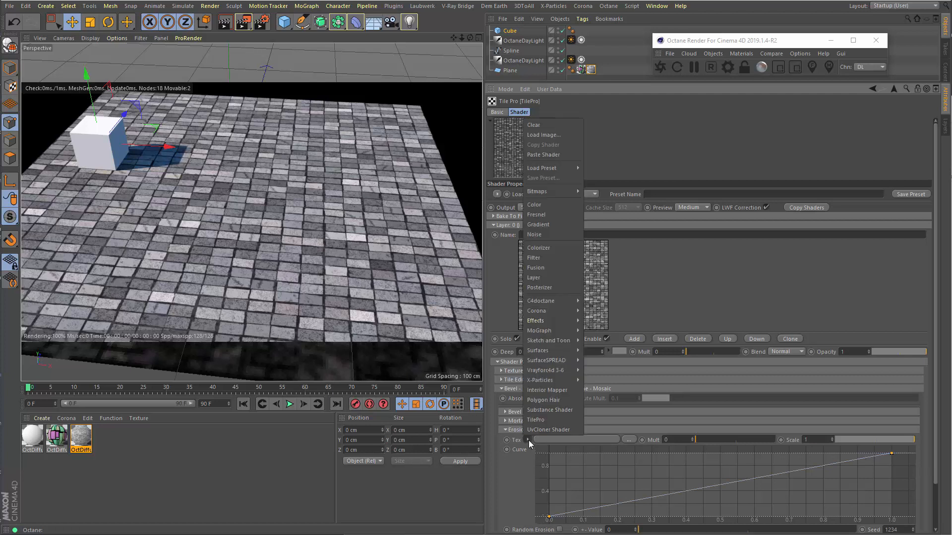
click(540, 234)
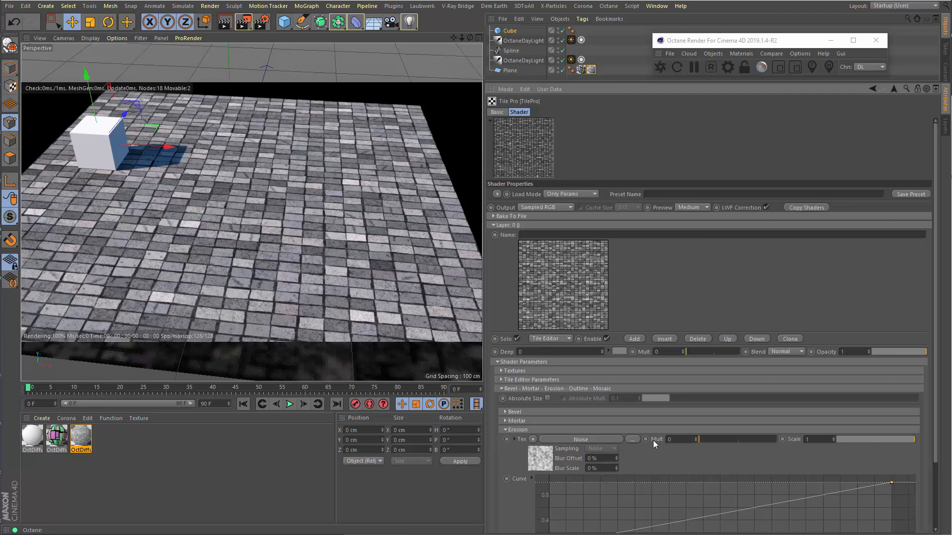
click(707, 438)
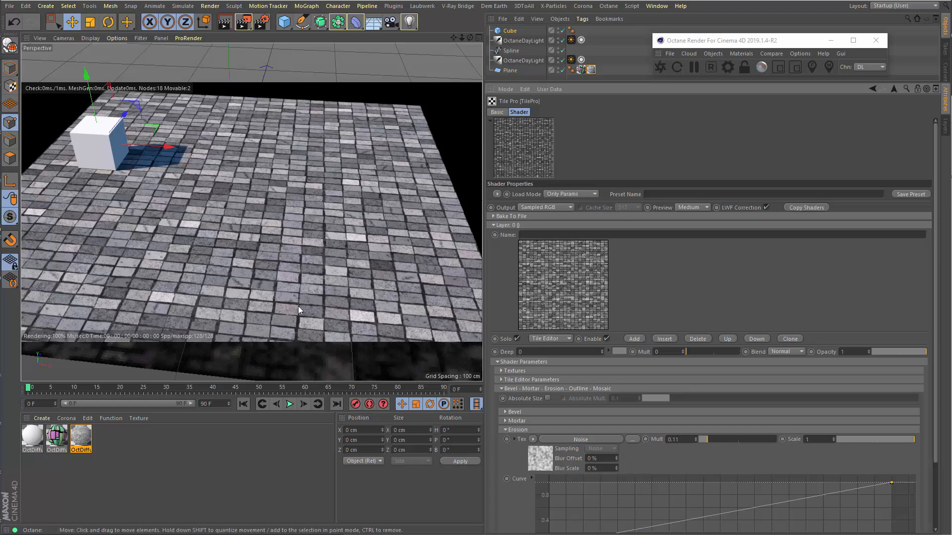
drag(747, 441, 767, 441)
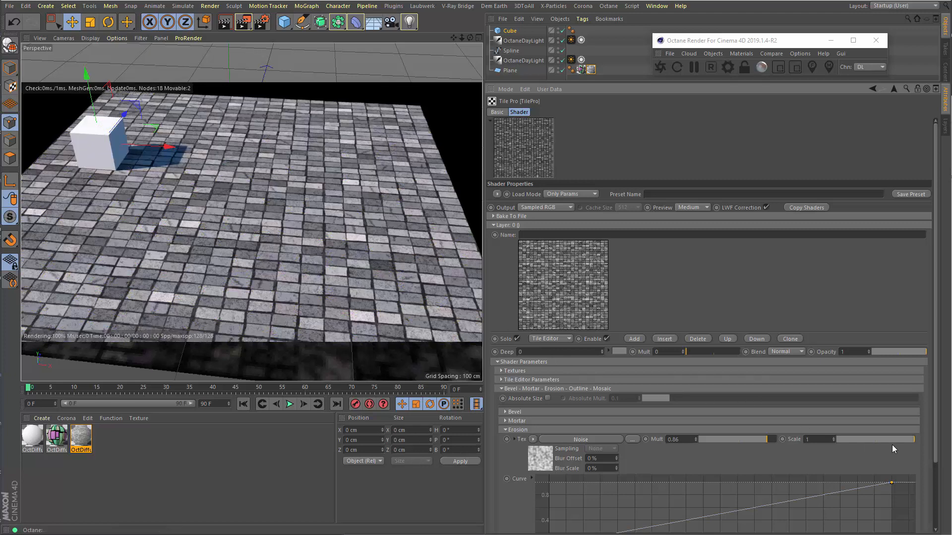
click(870, 439)
click(843, 439)
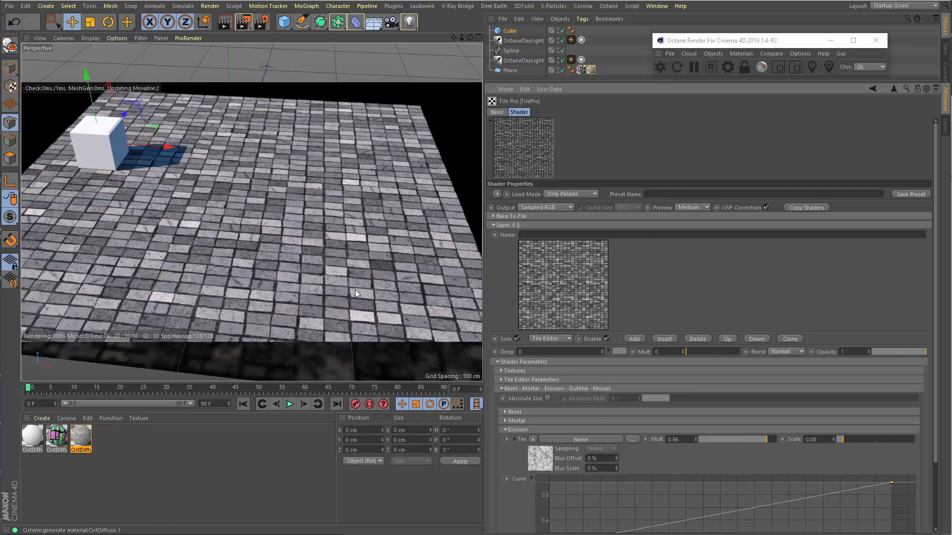
Try stronger erosion on the tile edges with a Mult of 2 and 3.
scroll(294, 298, up, 4)
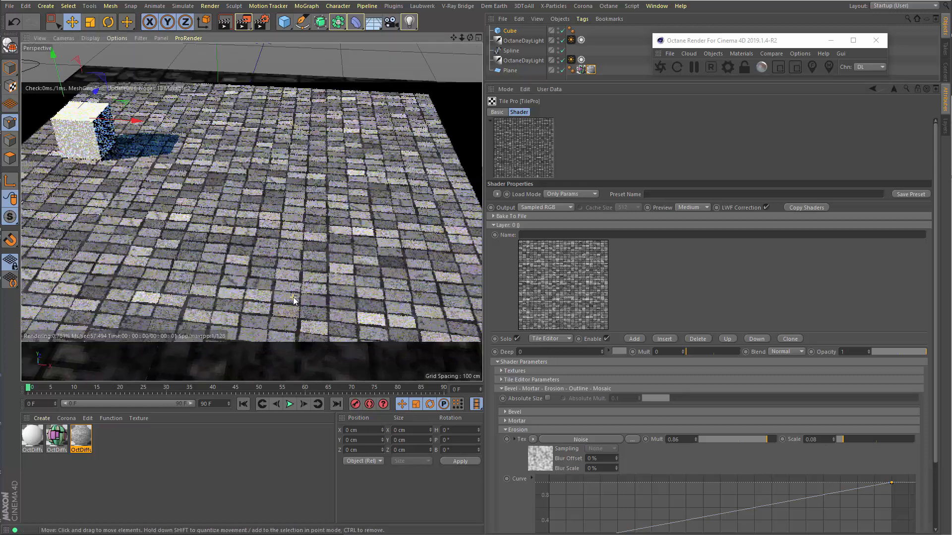
scroll(295, 298, up, 3)
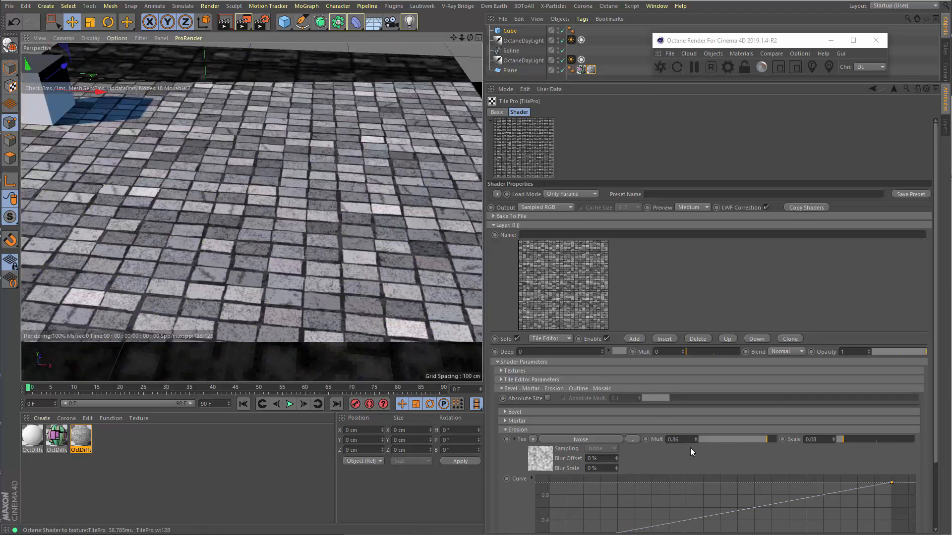
double_click(675, 439)
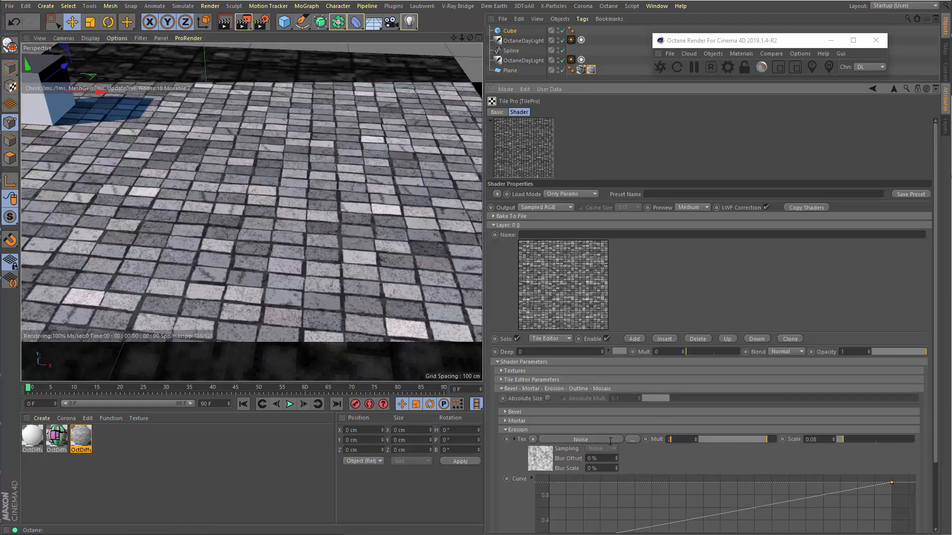
text(2)
key(Return)
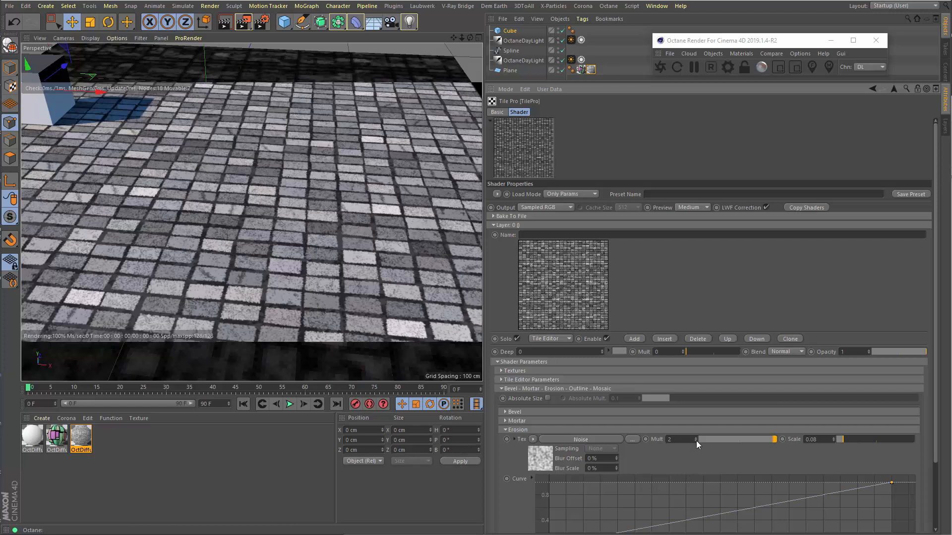
text(3)
key(Return)
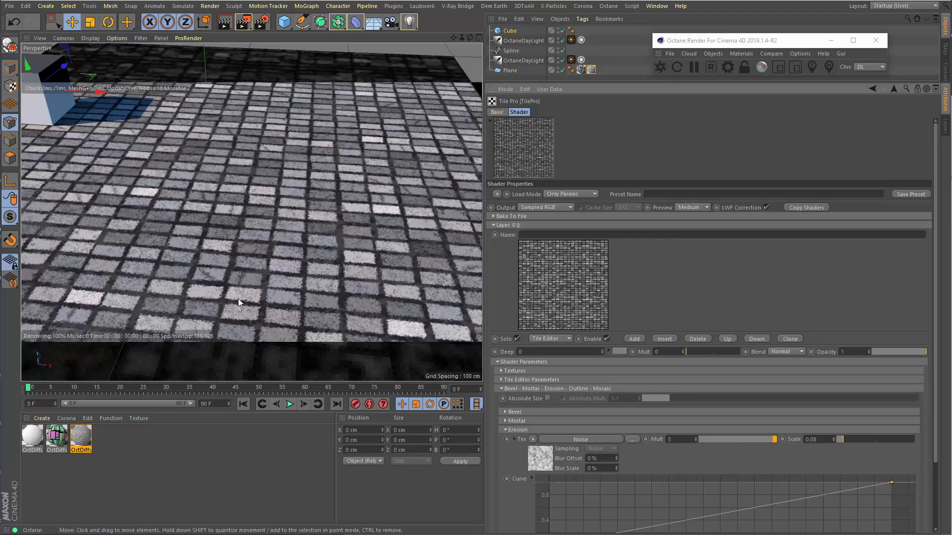
Increase the erosion Scale to 0.31 and further to 0.69.
click(860, 439)
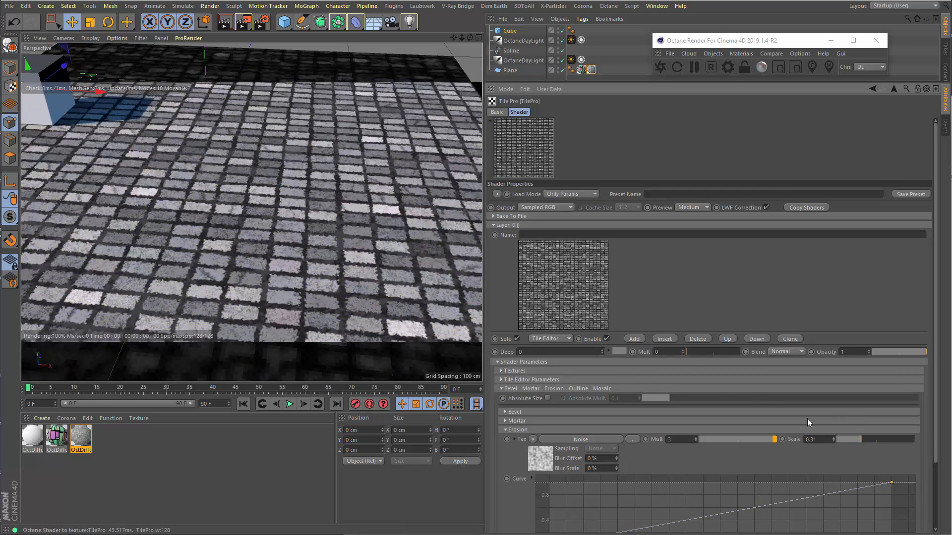
click(872, 439)
click(891, 440)
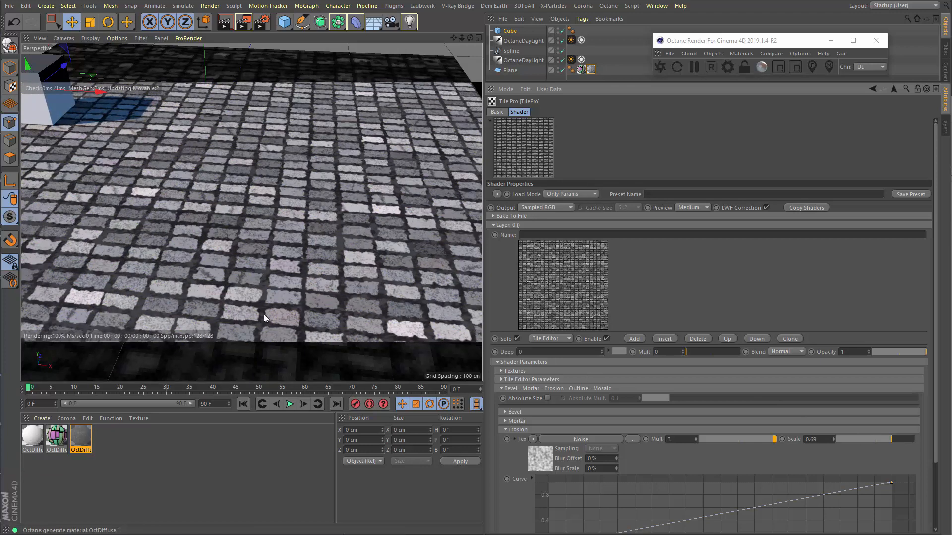
Set the Global Scale of the erosion's Noise shader to 200% and return to the Tile Pro shader.
click(546, 465)
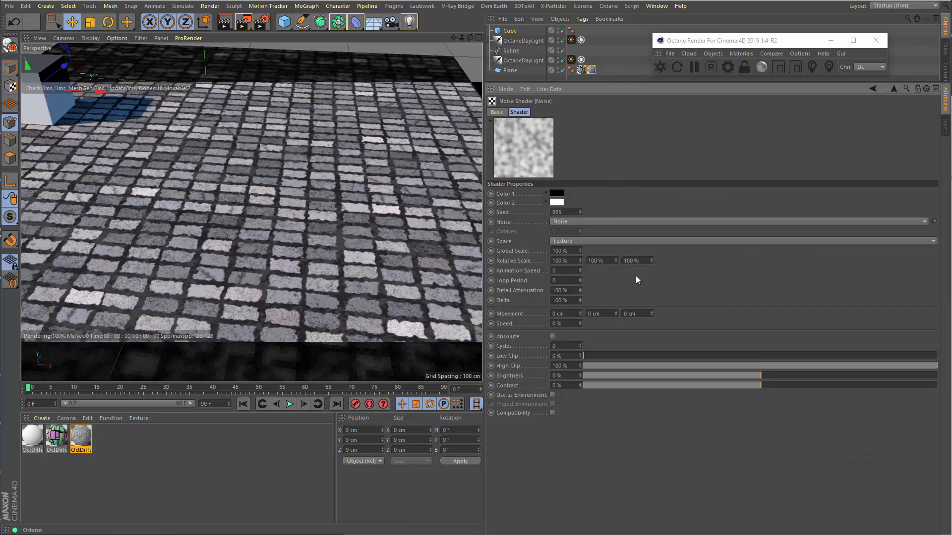
drag(525, 248, 492, 247)
text(200)
key(Return)
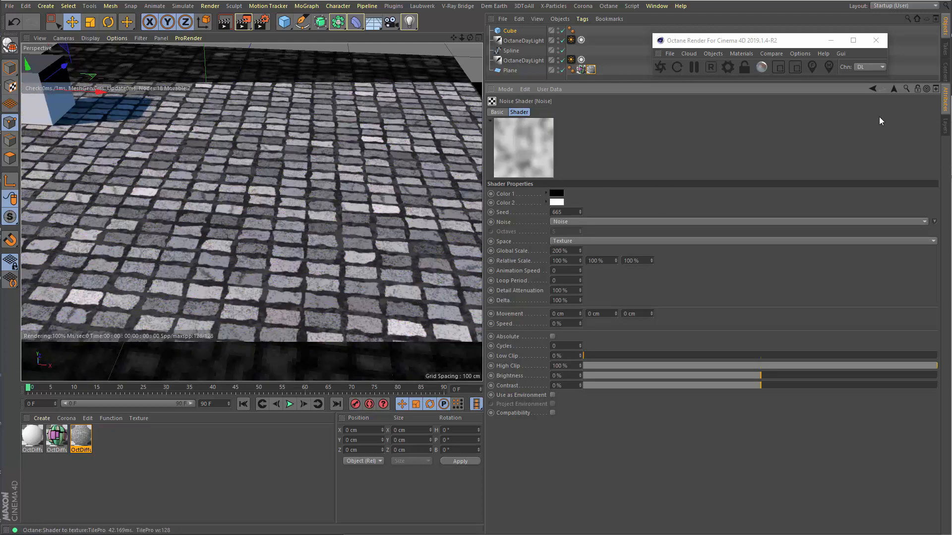
click(893, 89)
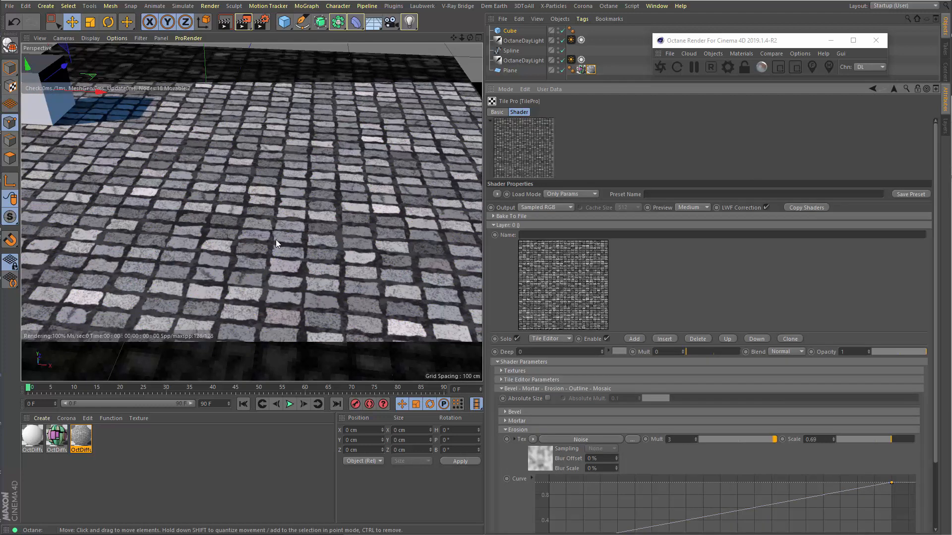
Reduce the erosion Mult to 0.24 and enable Random Erosion, trying a Value of 0.44 before setting 0.07.
click(717, 439)
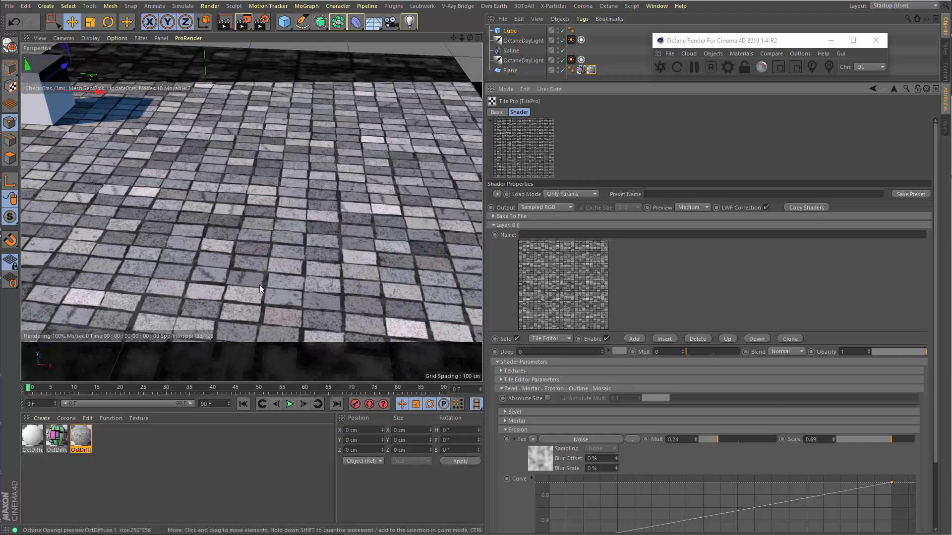
scroll(340, 264, down, 3)
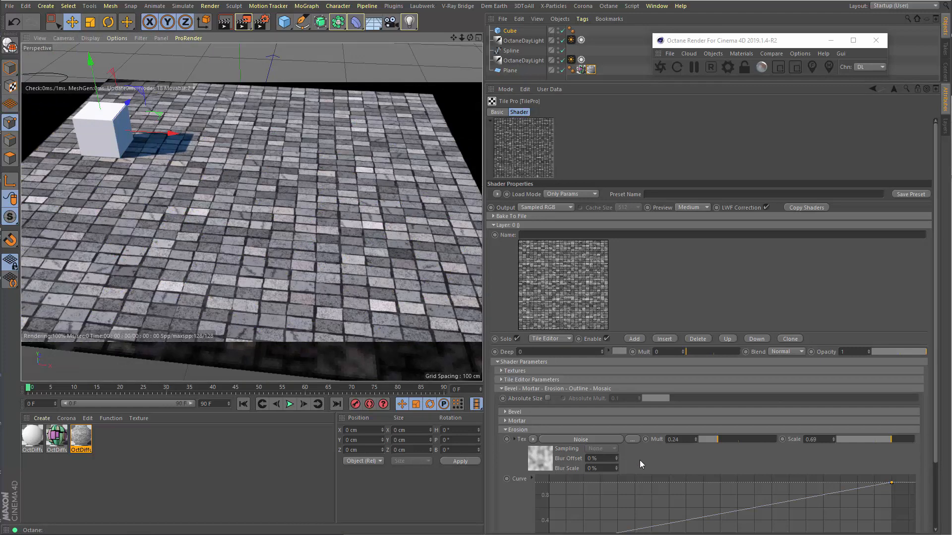
scroll(663, 462, down, 3)
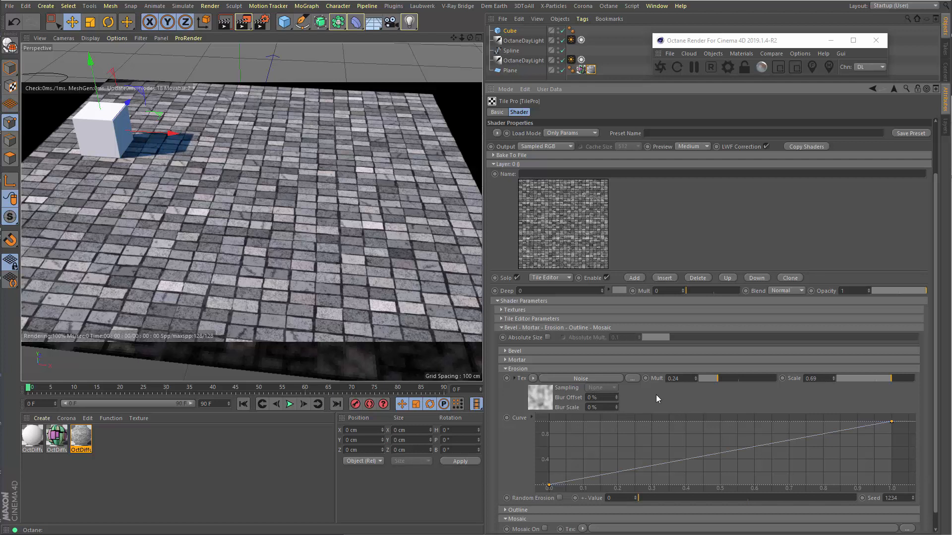
scroll(654, 400, down, 1)
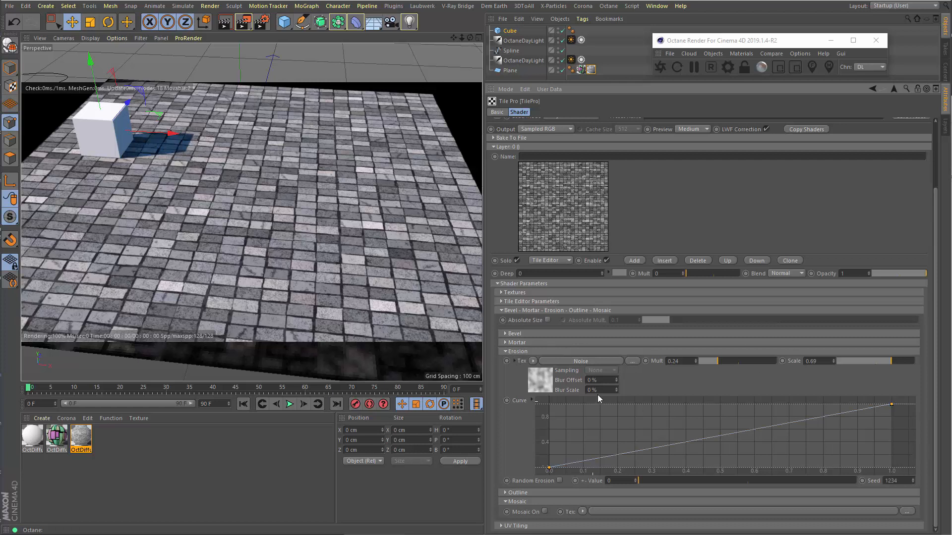
click(560, 480)
click(733, 481)
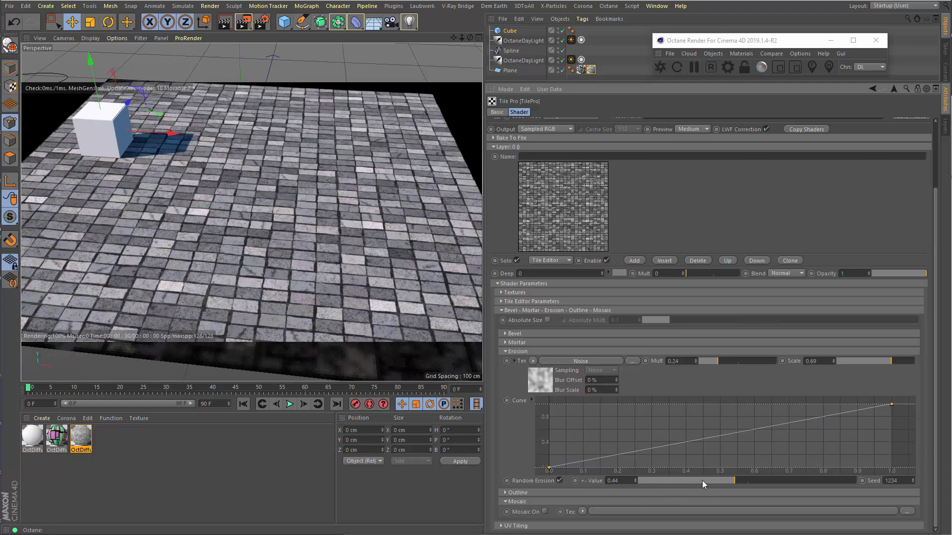
click(653, 481)
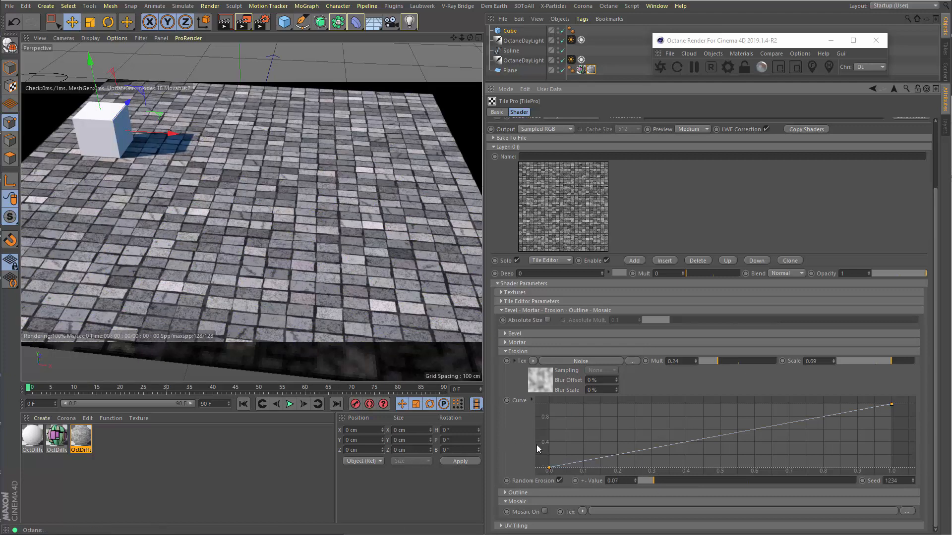
Switch from the Erosion settings to the Outline settings and set the tile outline Type to Normal.
click(518, 352)
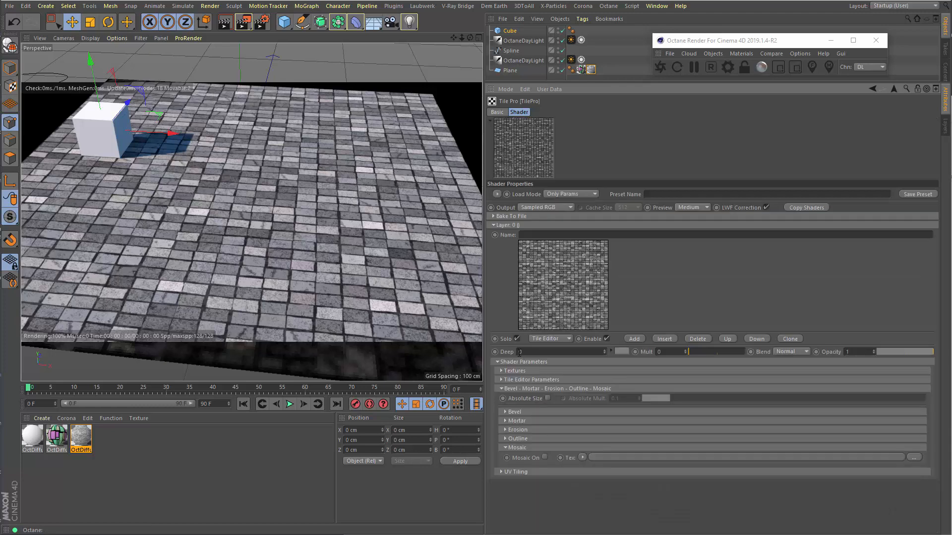
click(519, 440)
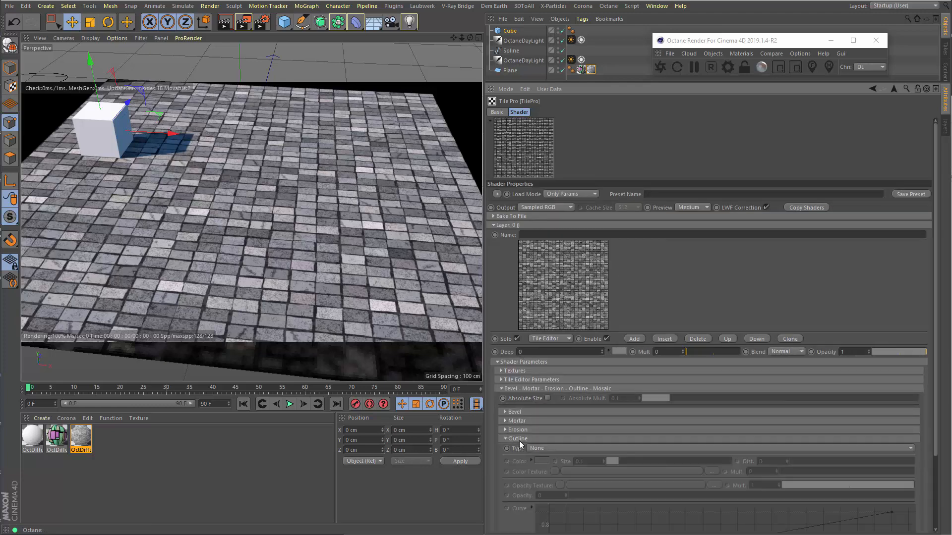
scroll(267, 278, up, 2)
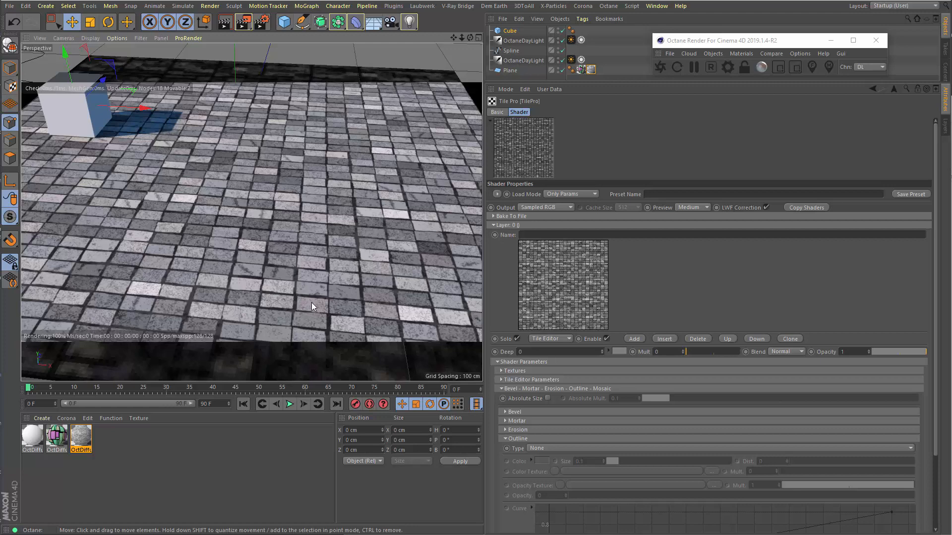
click(547, 448)
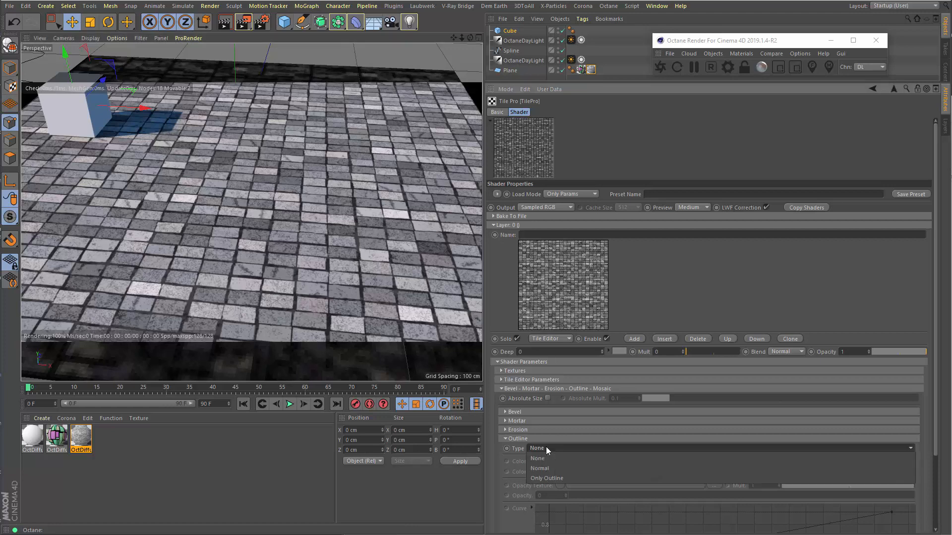
click(547, 468)
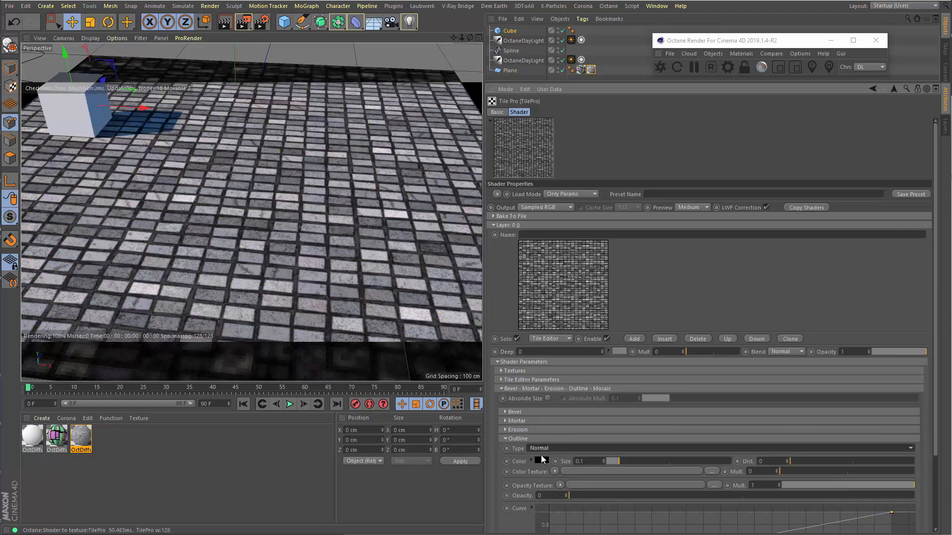
Change the outline Color to light grey and set the outline Size to 0.27.
click(542, 461)
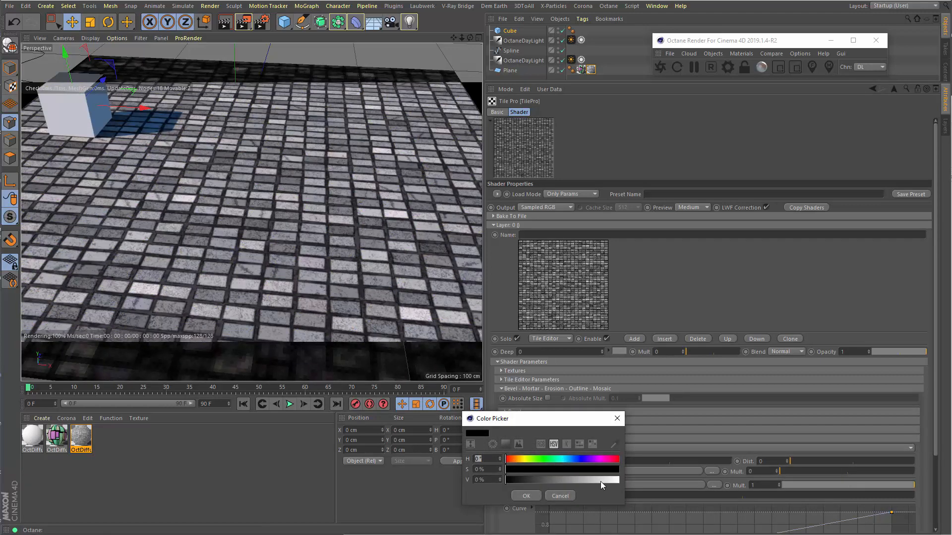
click(601, 480)
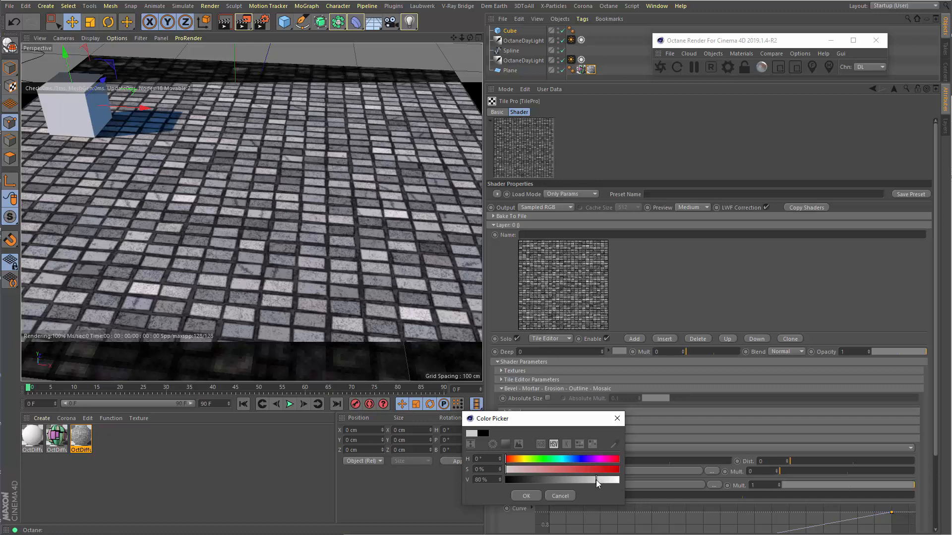
click(526, 496)
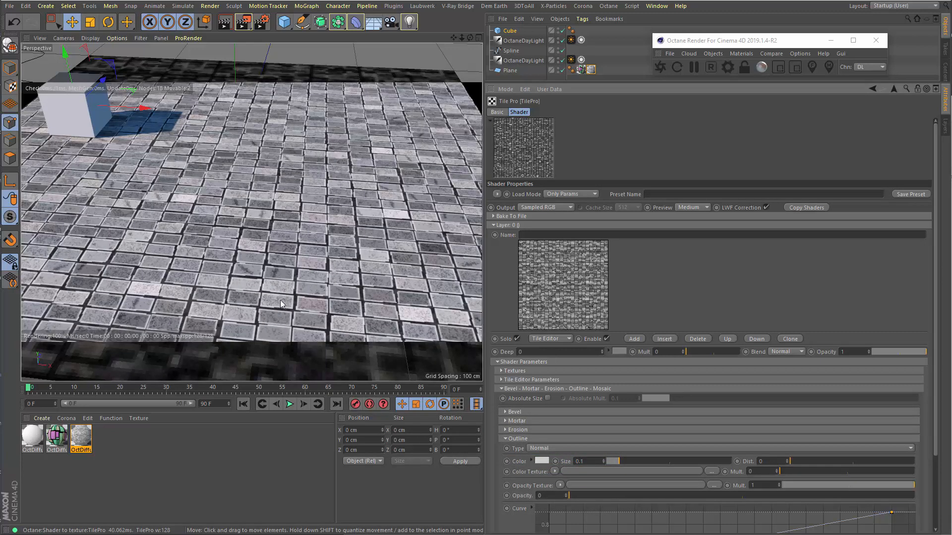
drag(619, 462, 641, 462)
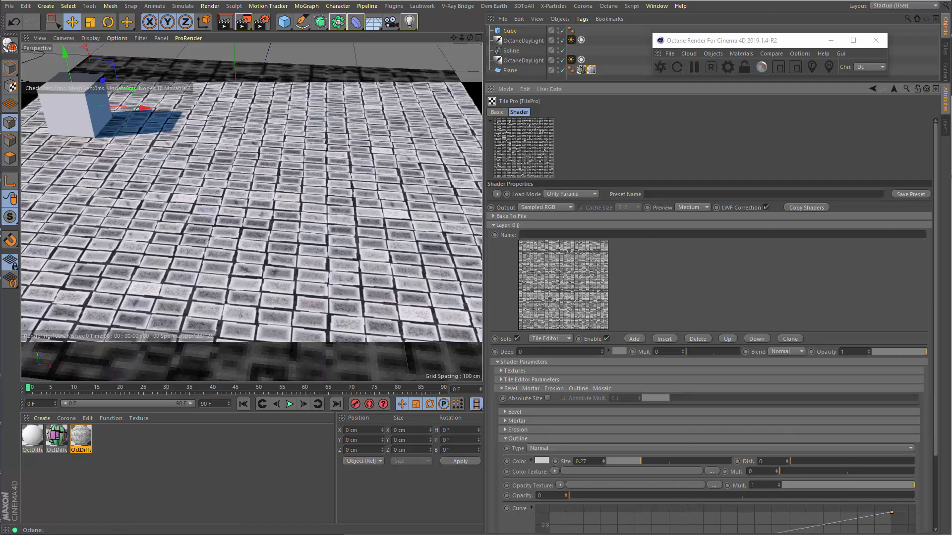
Try outline Opacity values of 0.27, 0.13 and 0.5 before setting it to 0.71.
drag(937, 418, 943, 480)
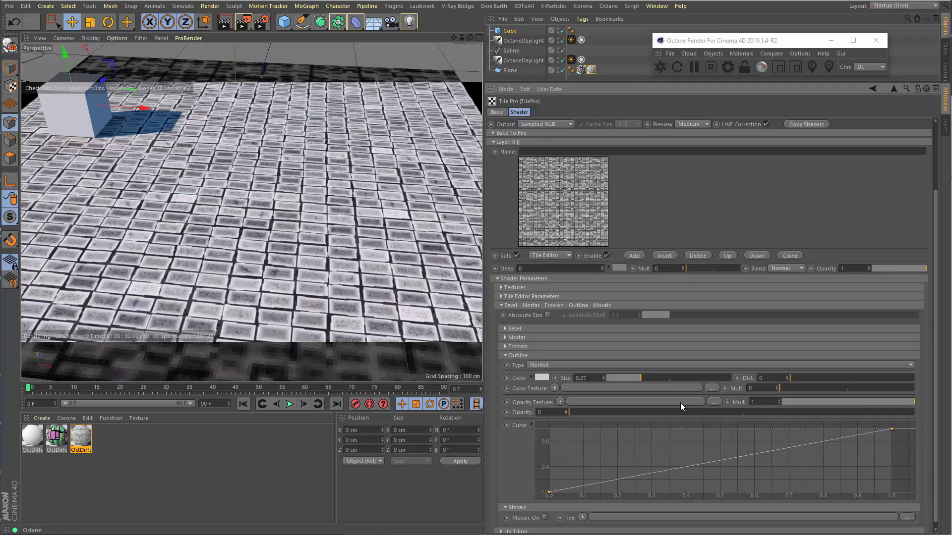
click(662, 412)
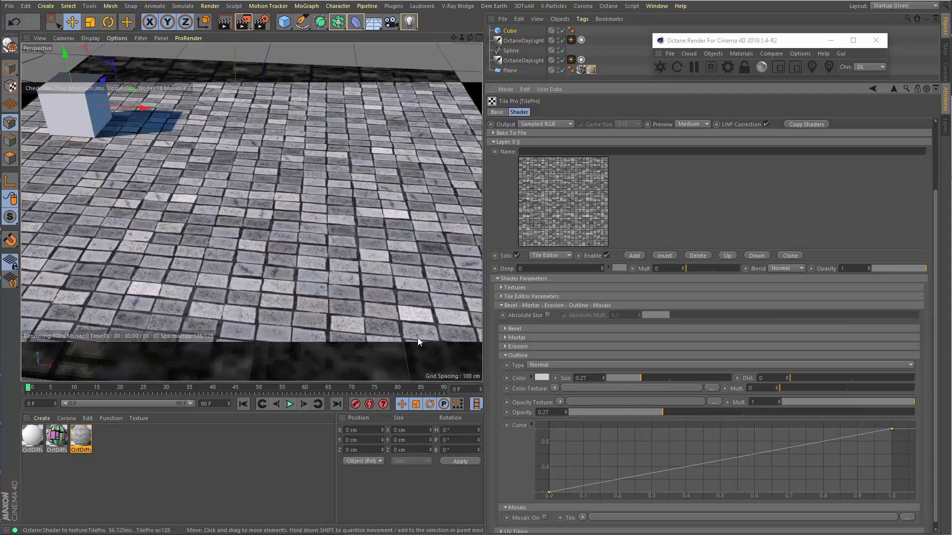
click(614, 412)
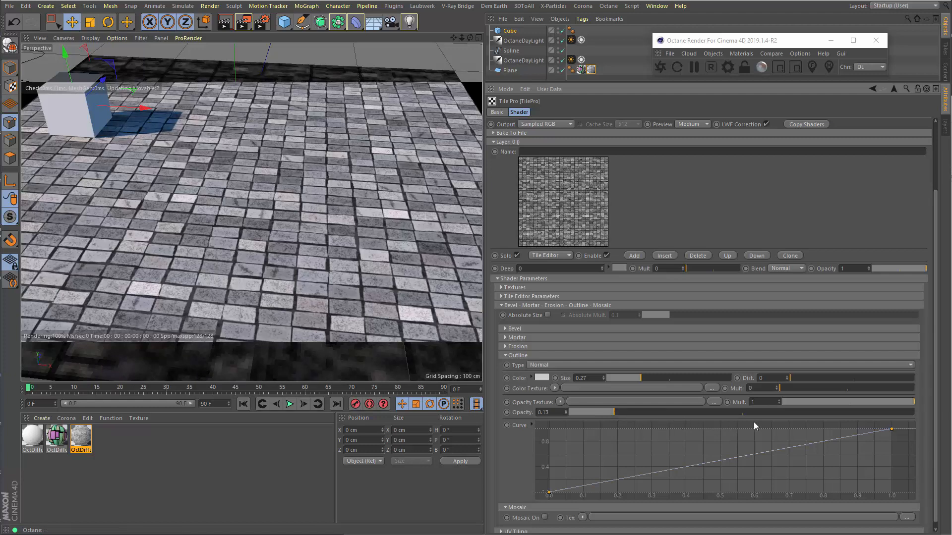
click(741, 412)
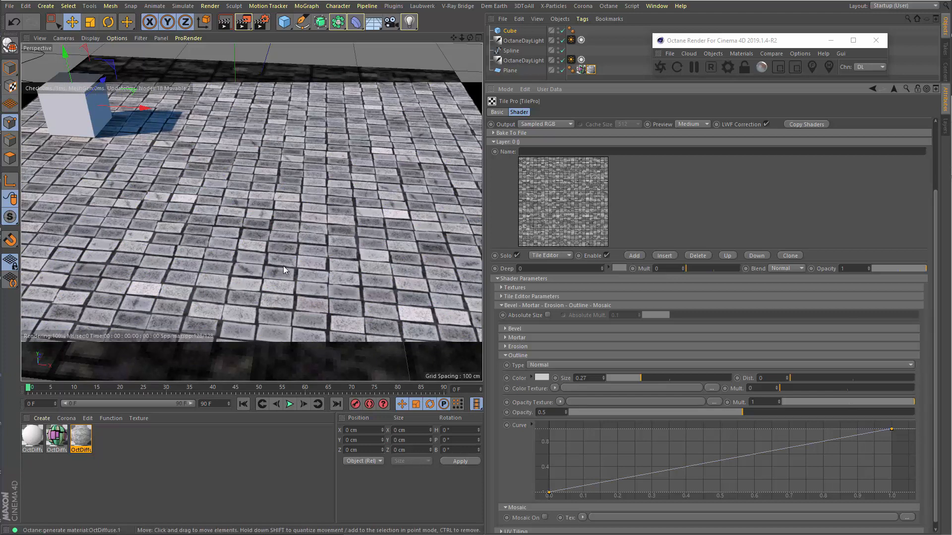
click(815, 412)
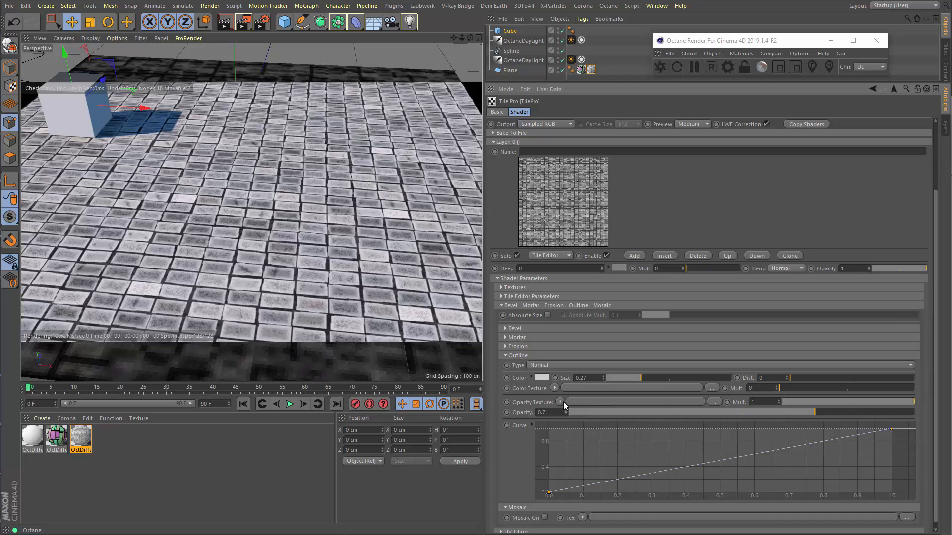
Try a grime dirt map image from the Grime folder as the outline's Opacity Texture.
click(661, 402)
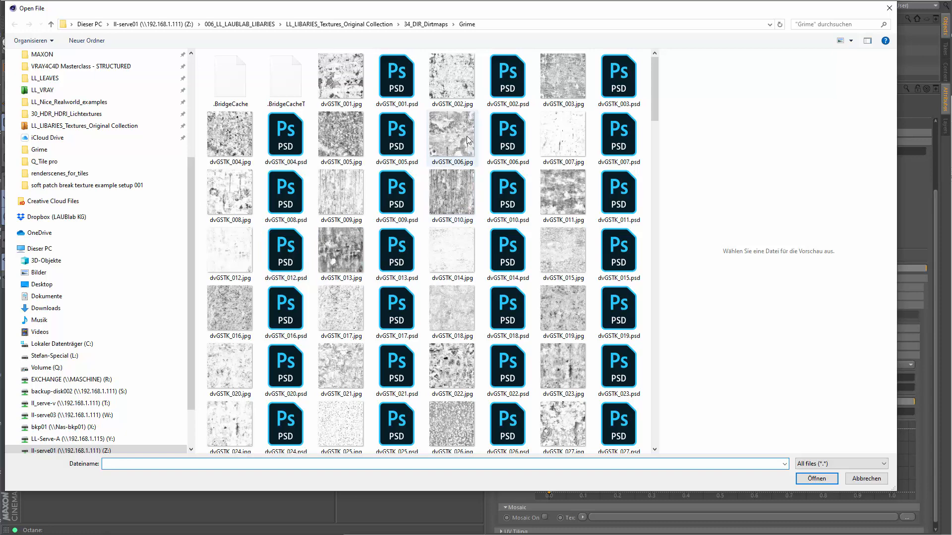
scroll(451, 318, down, 5)
scroll(483, 357, down, 3)
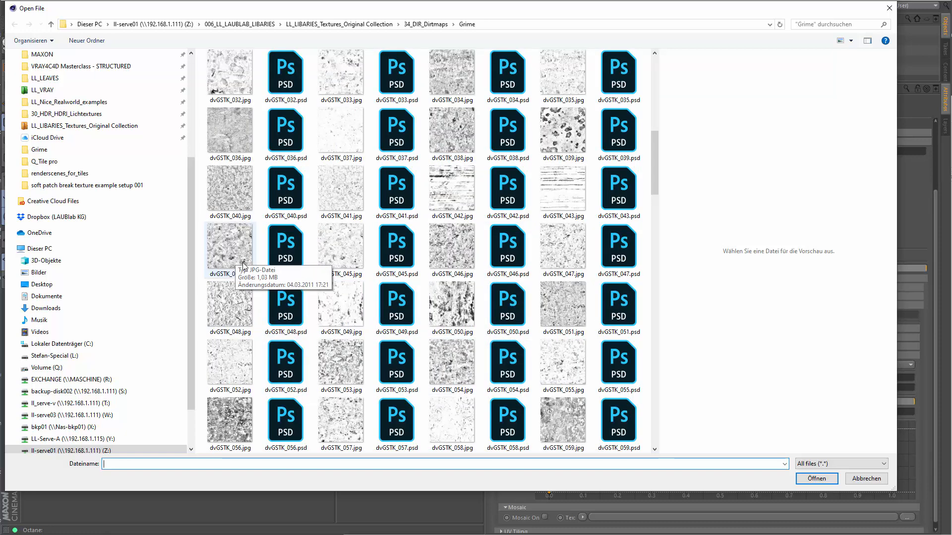
scroll(342, 317, down, 3)
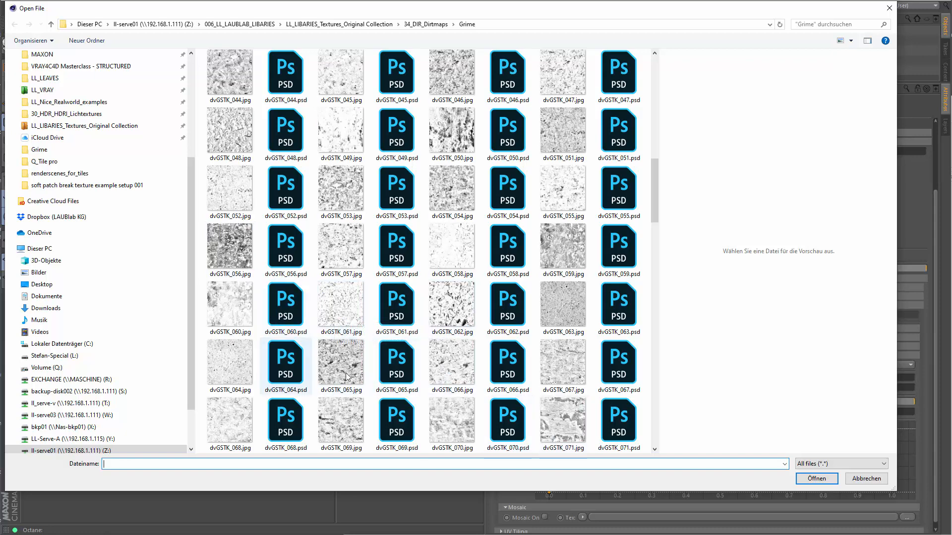
scroll(447, 370, down, 6)
double_click(467, 366)
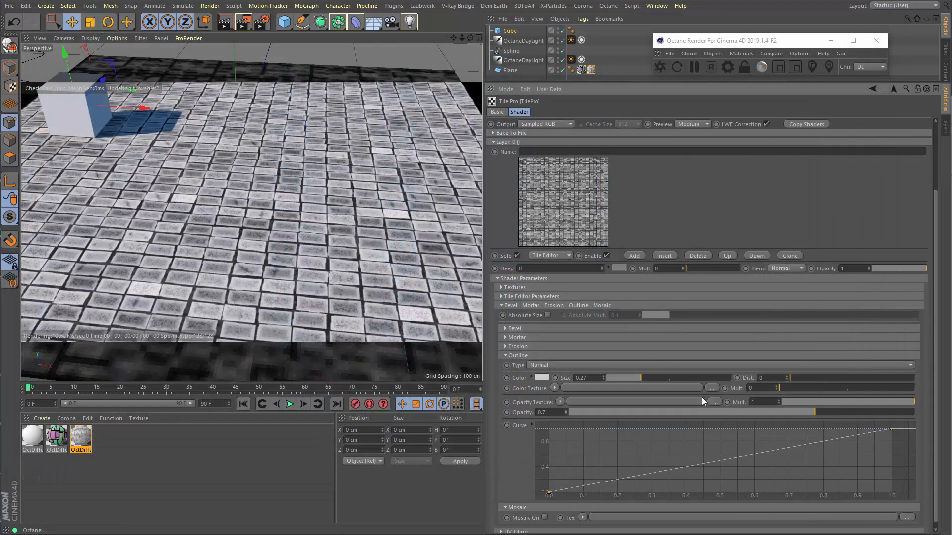
click(617, 342)
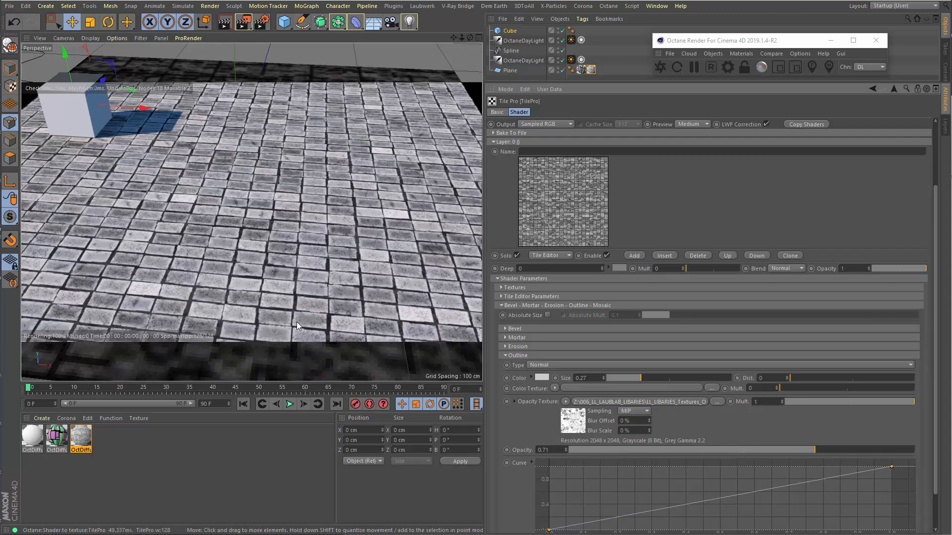
scroll(291, 323, up, 1)
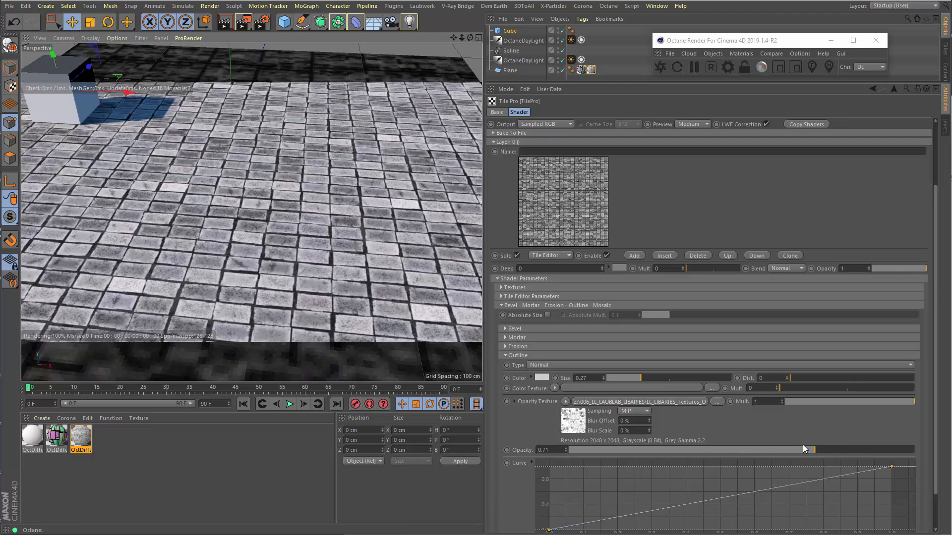
Use a Noise shader as the outline's Opacity Texture with a Global Scale of 200% and return to the Tile Pro shader.
click(565, 402)
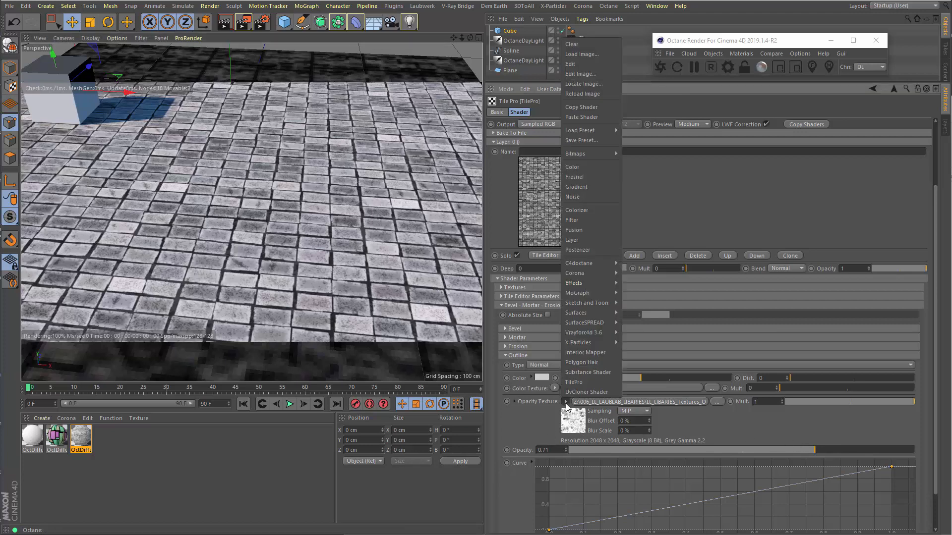
click(594, 196)
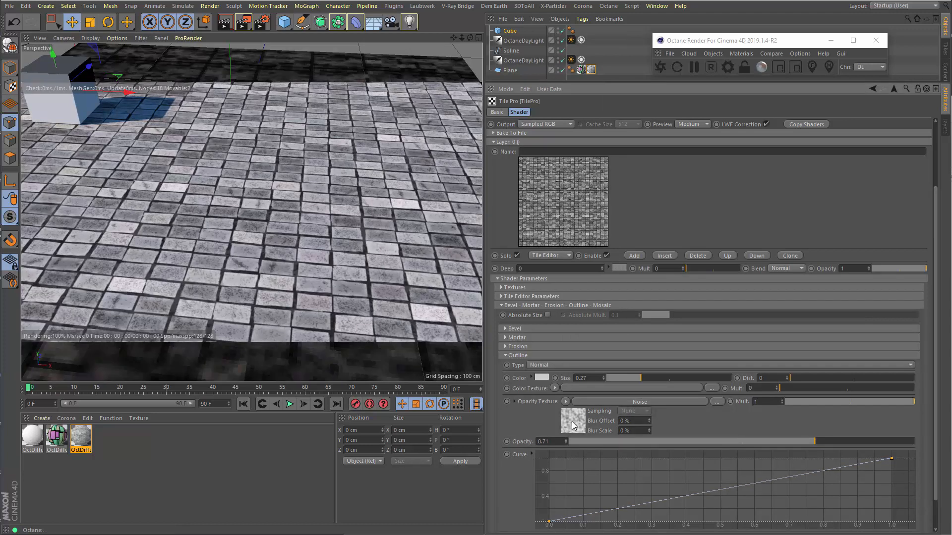
click(572, 421)
double_click(569, 253)
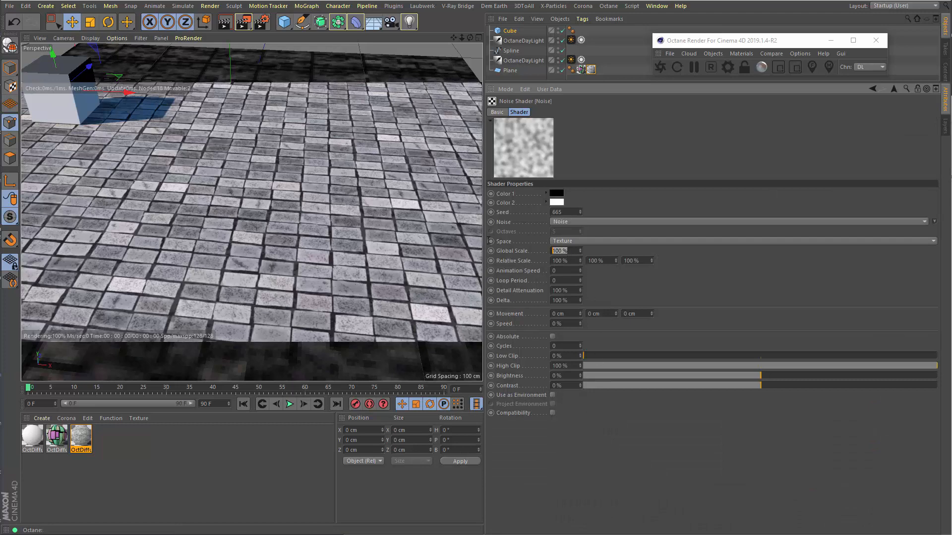
text(200)
key(Return)
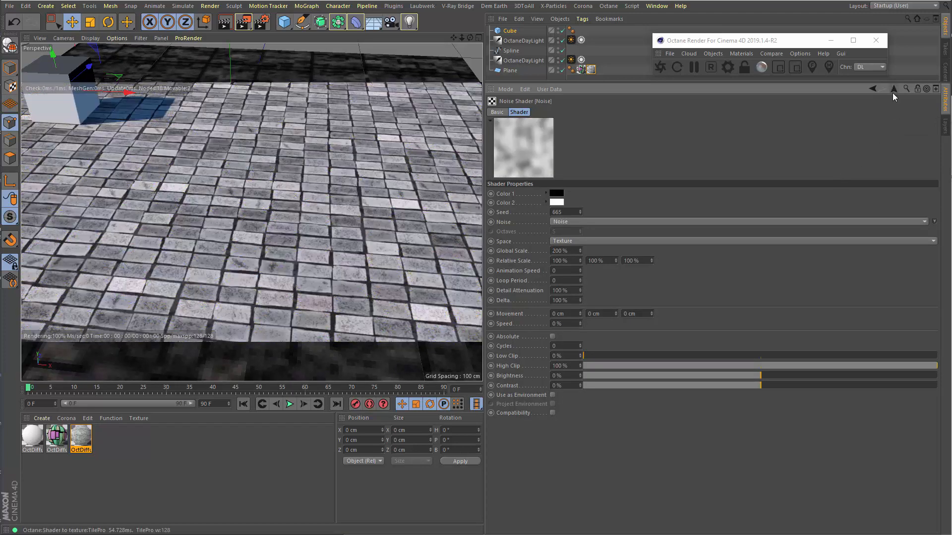
click(893, 89)
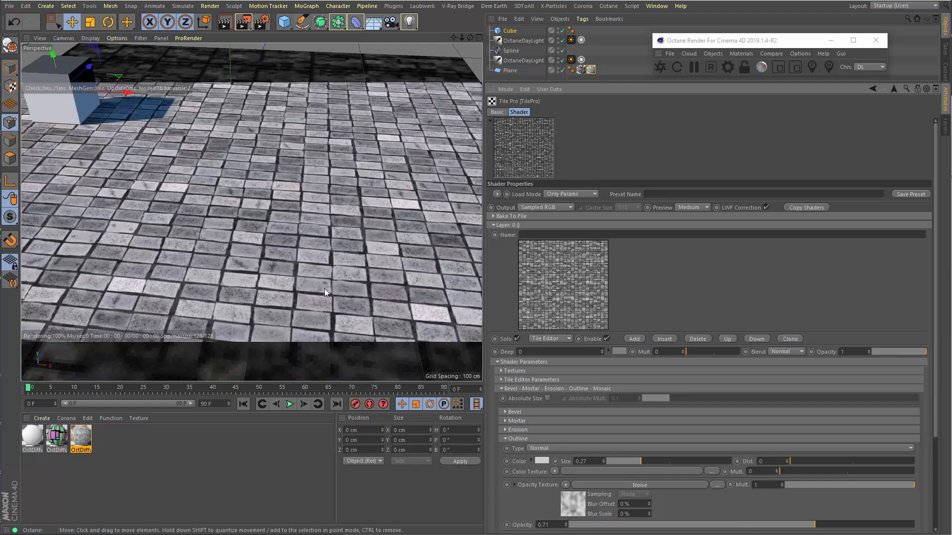
Set the outline Size to 0.19 and its opacity Noise to a Low Clip of 23% and High Clip of 74%.
drag(639, 464, 632, 464)
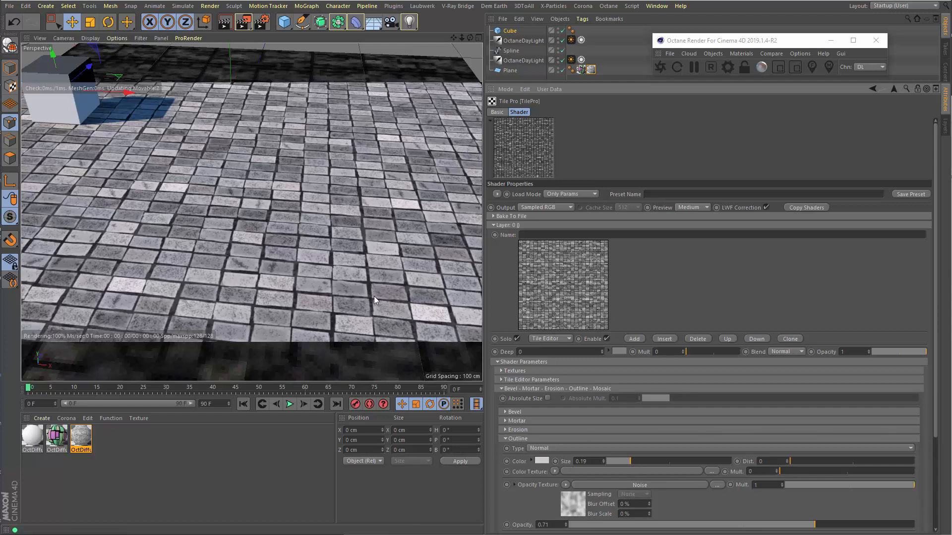
click(578, 504)
drag(585, 355, 665, 356)
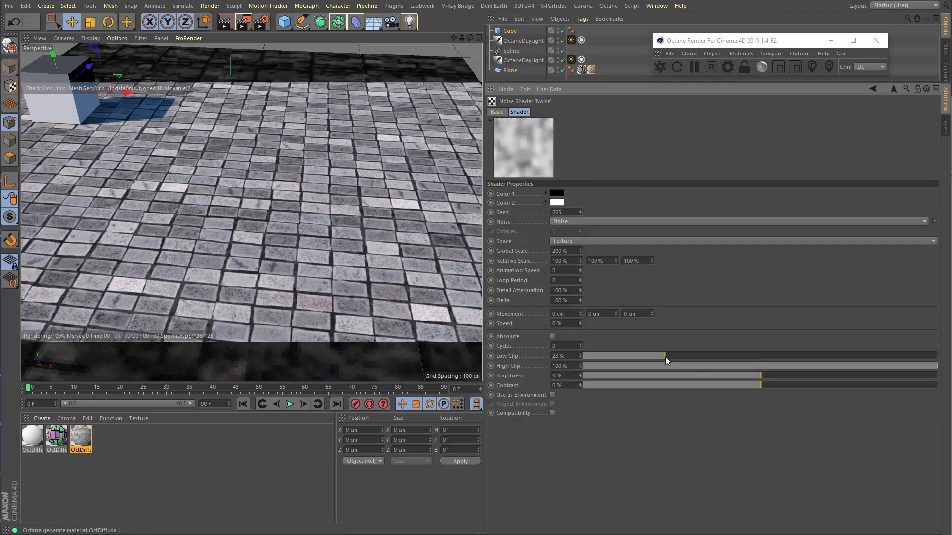
click(846, 366)
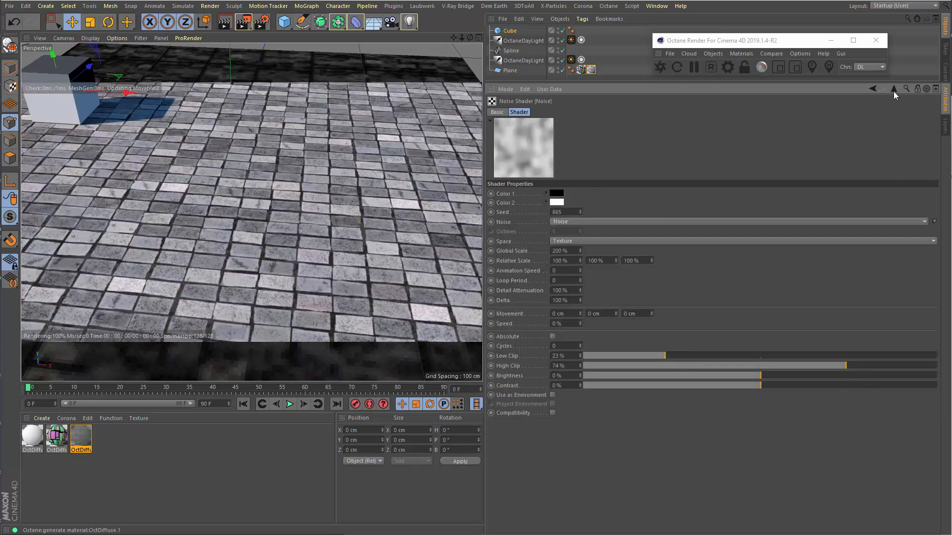
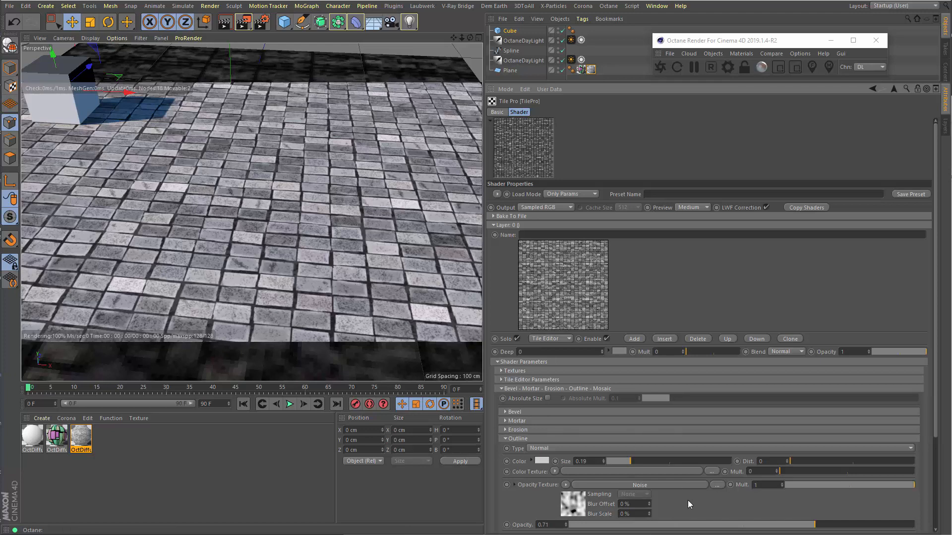
Reduce the outline Opacity to 0.29 and collapse the Outline settings.
scroll(689, 496, down, 3)
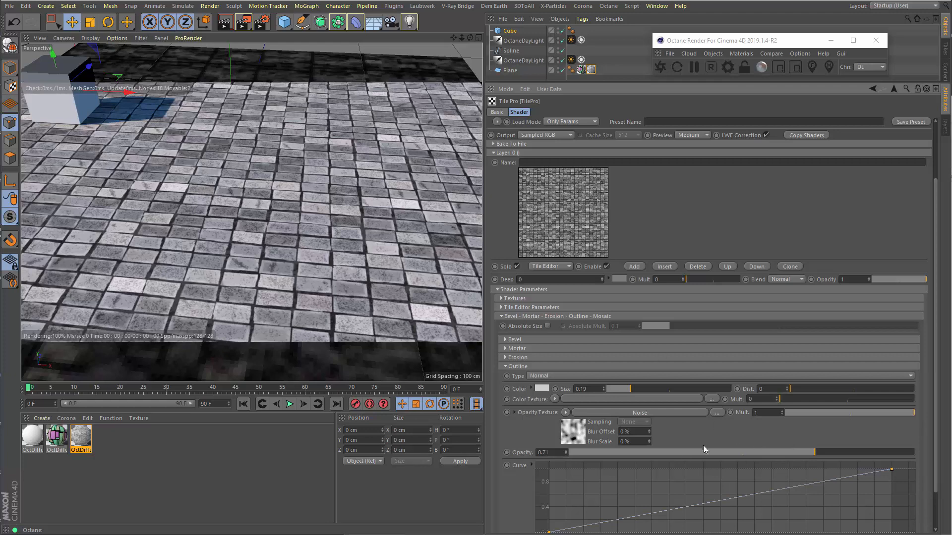
drag(687, 453, 669, 453)
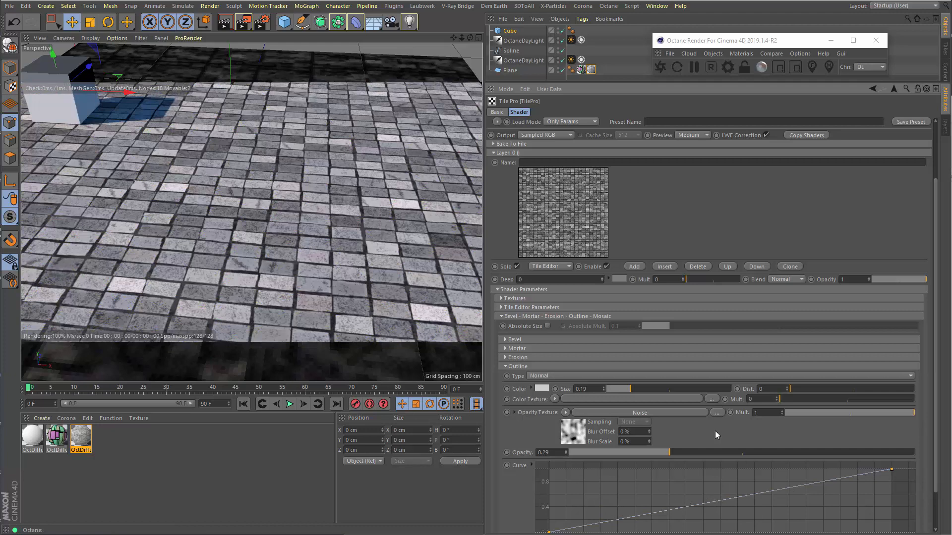
click(524, 367)
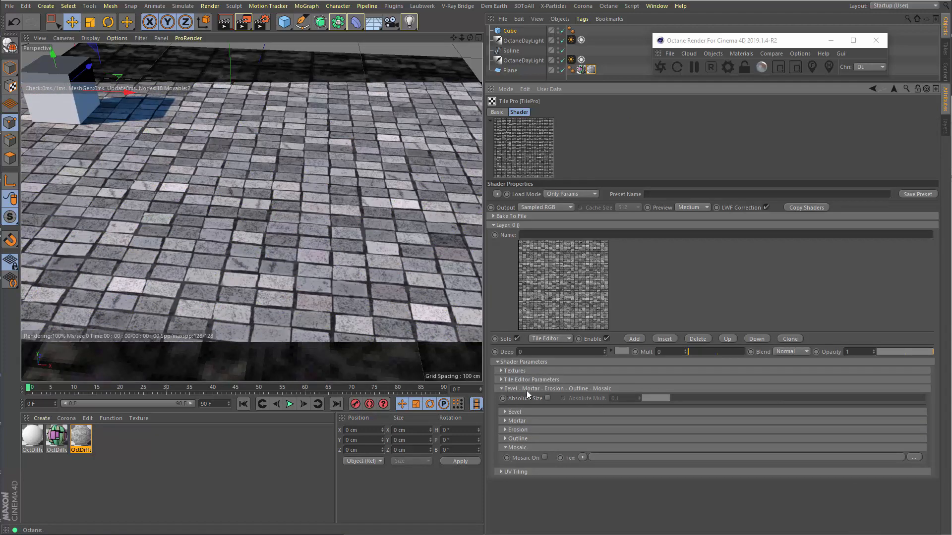
scroll(215, 209, down, 3)
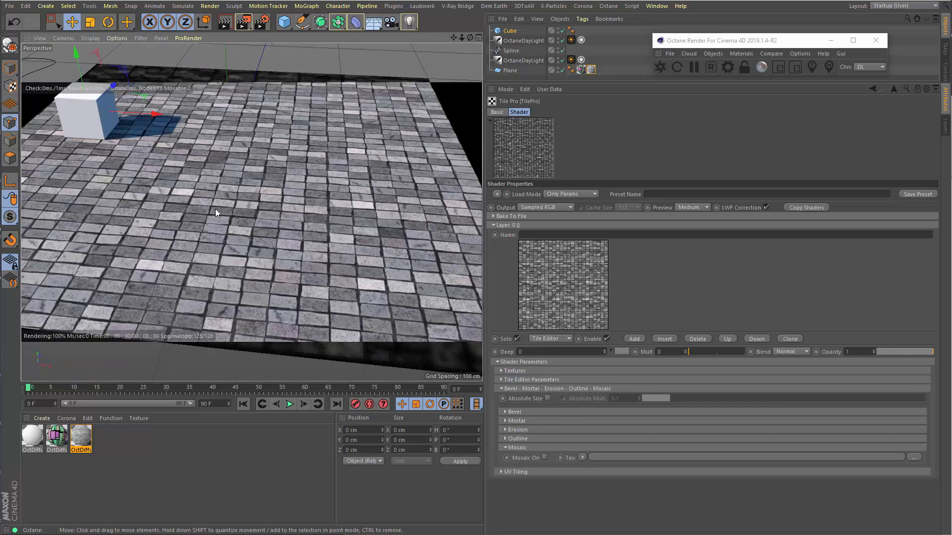
drag(456, 38, 476, 64)
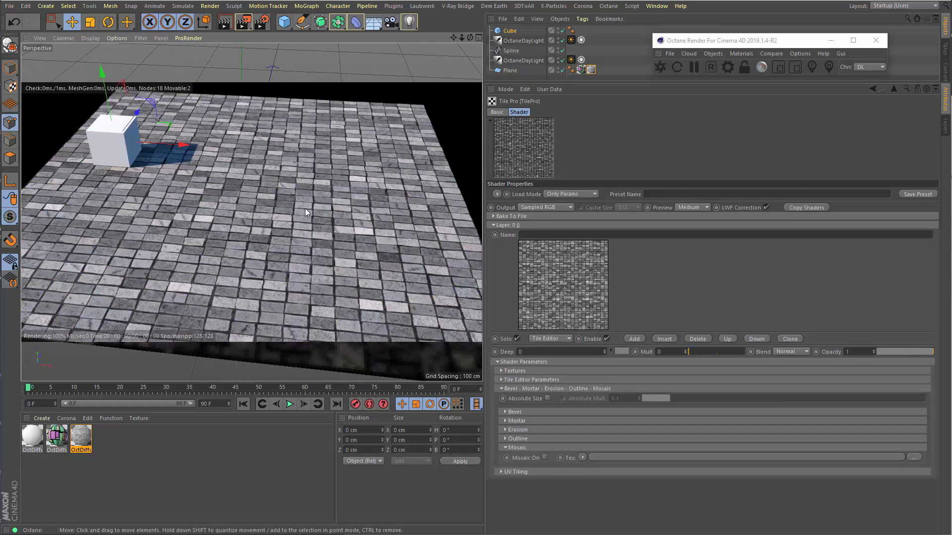
scroll(180, 213, down, 1)
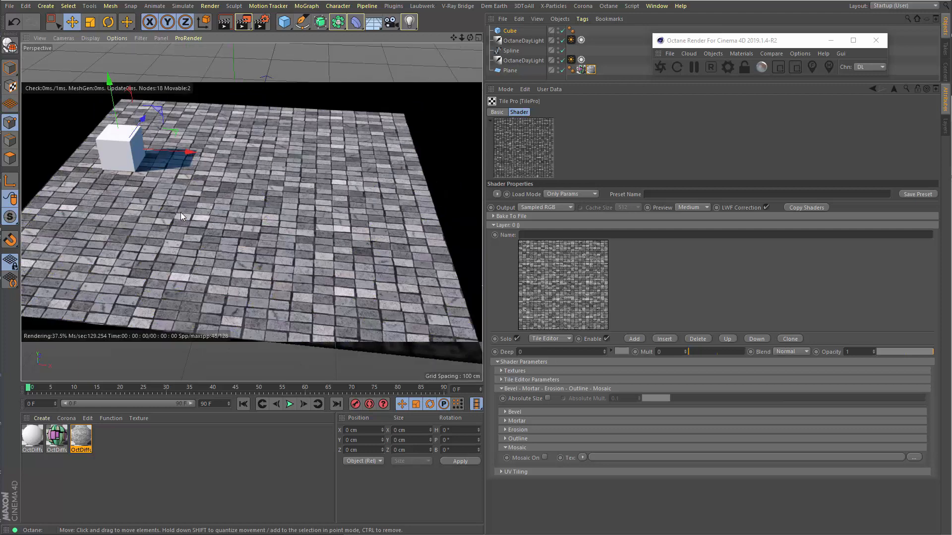
Examine the rendered floor from a new angle, and review the Tile Pro shader's texture settings and assigned dirt map images.
scroll(181, 213, up, 1)
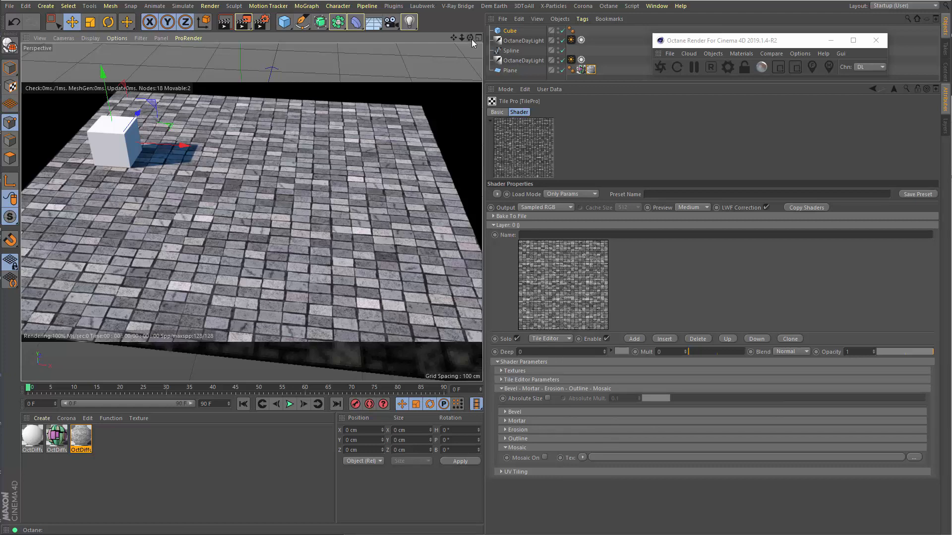
drag(470, 40, 484, 42)
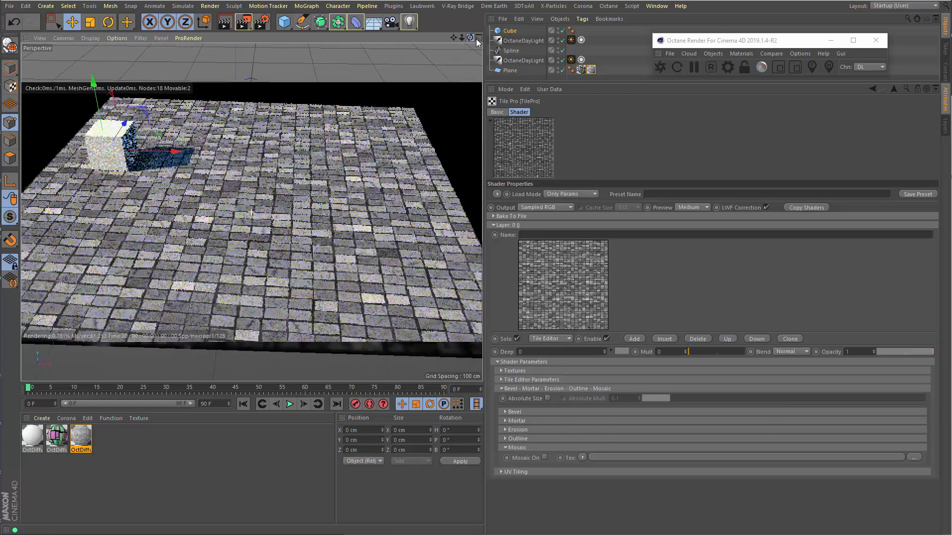
click(525, 448)
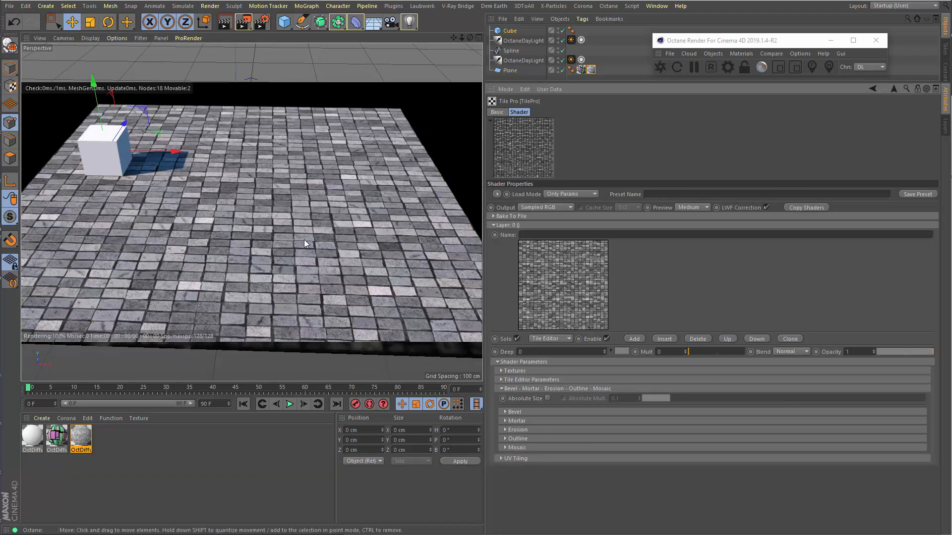
click(523, 389)
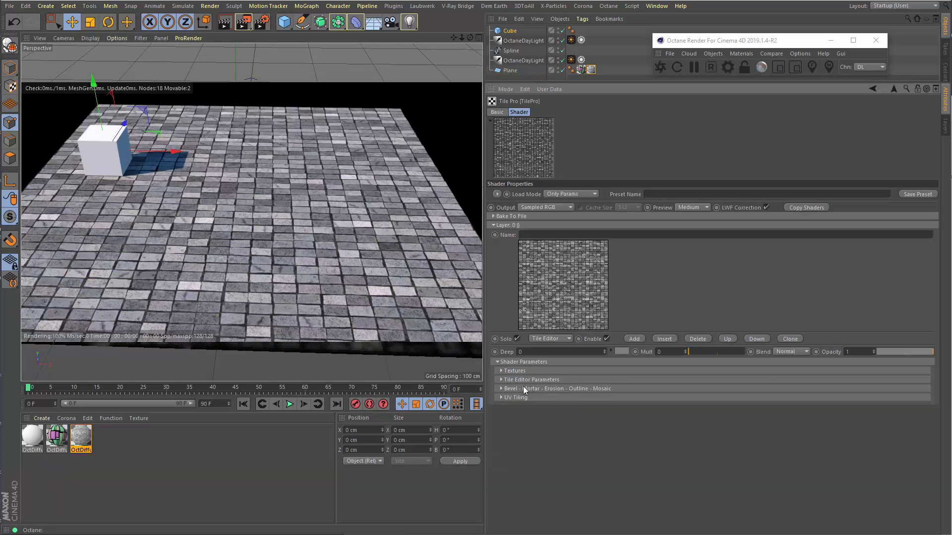
click(514, 371)
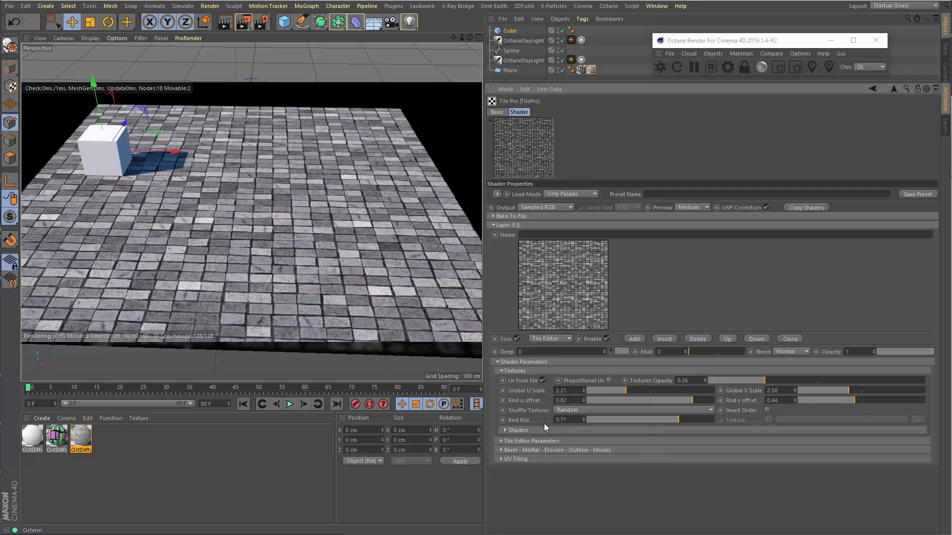
click(522, 431)
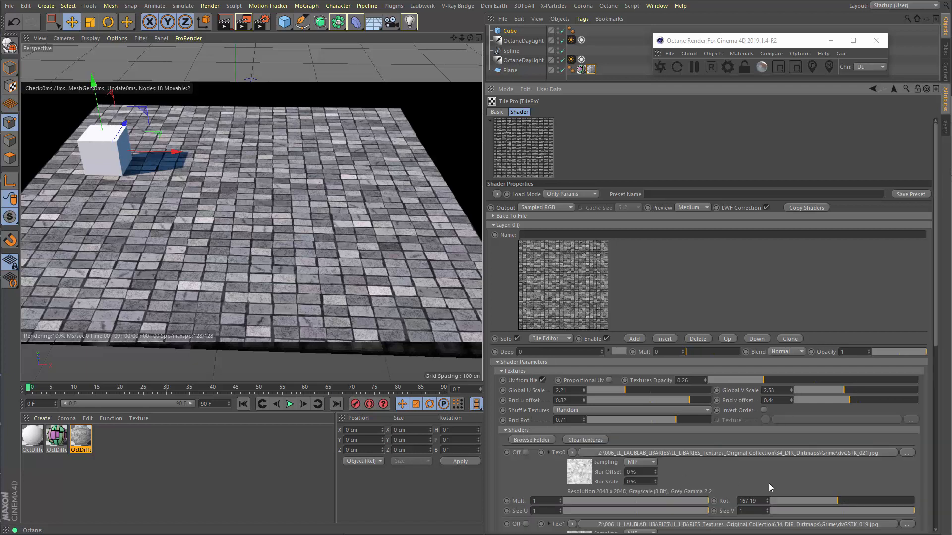
scroll(767, 475, down, 1)
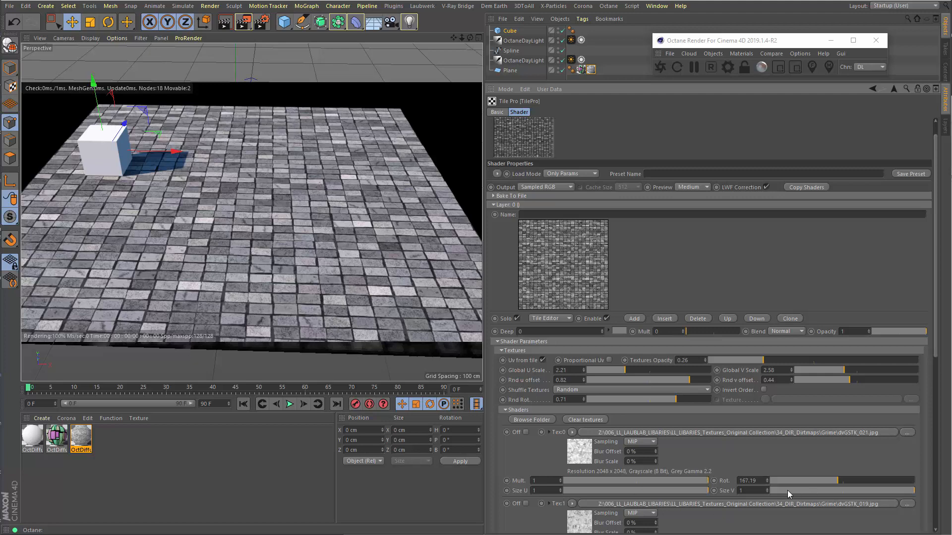
click(518, 350)
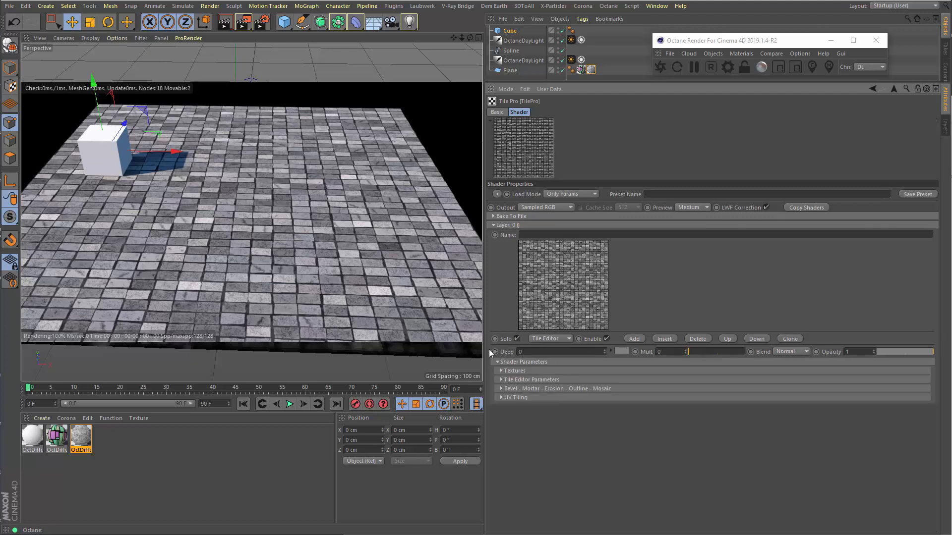
Review the Tile Editor Parameters and tile variations, and inspect the square tile layout in the Tile Editor.
click(524, 380)
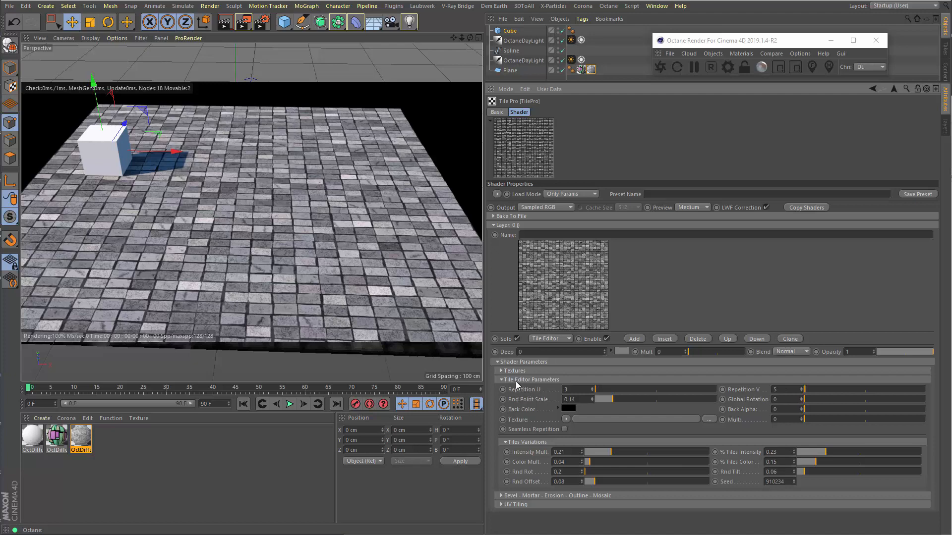
click(558, 295)
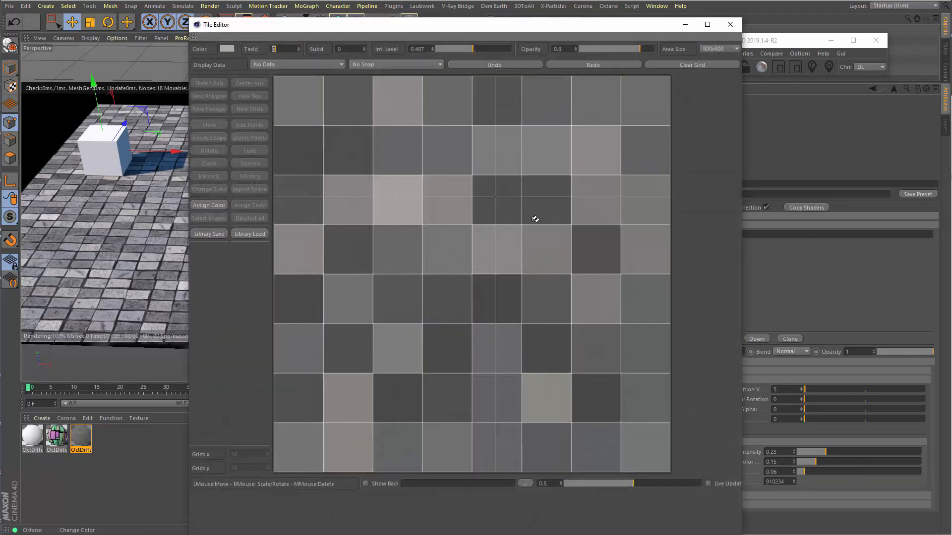
drag(455, 27, 566, 30)
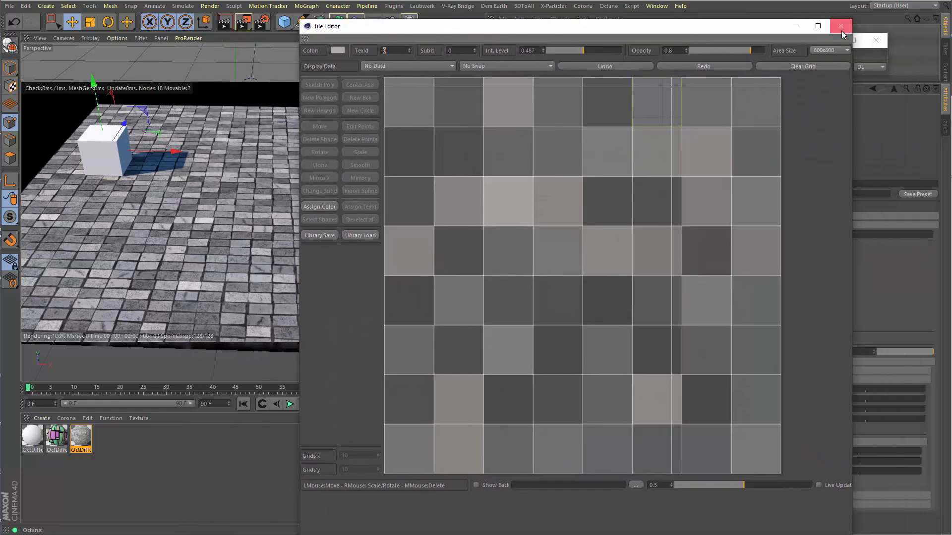
click(841, 26)
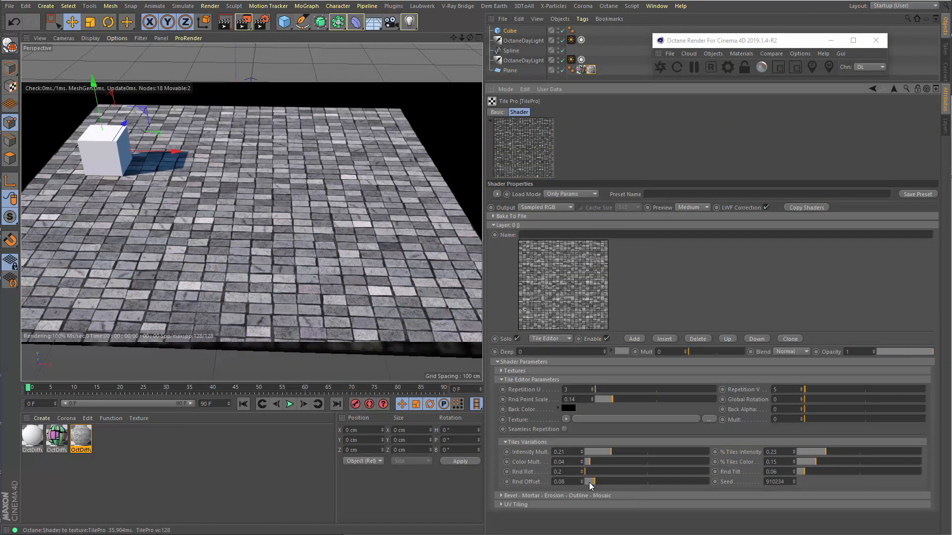
click(512, 379)
Check the Bevel settings, and reduce the Mortar Size to 0.02 for narrower joints between the tiles.
click(526, 392)
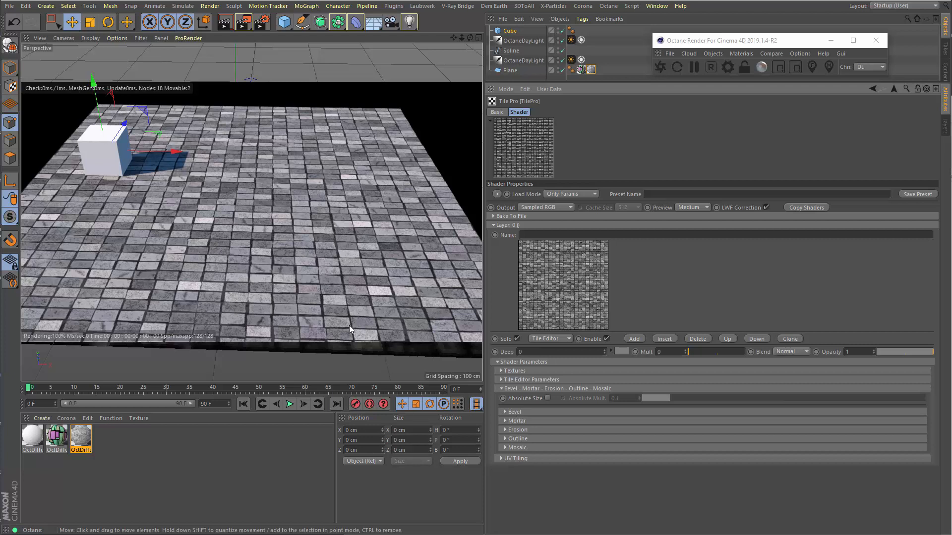
click(517, 414)
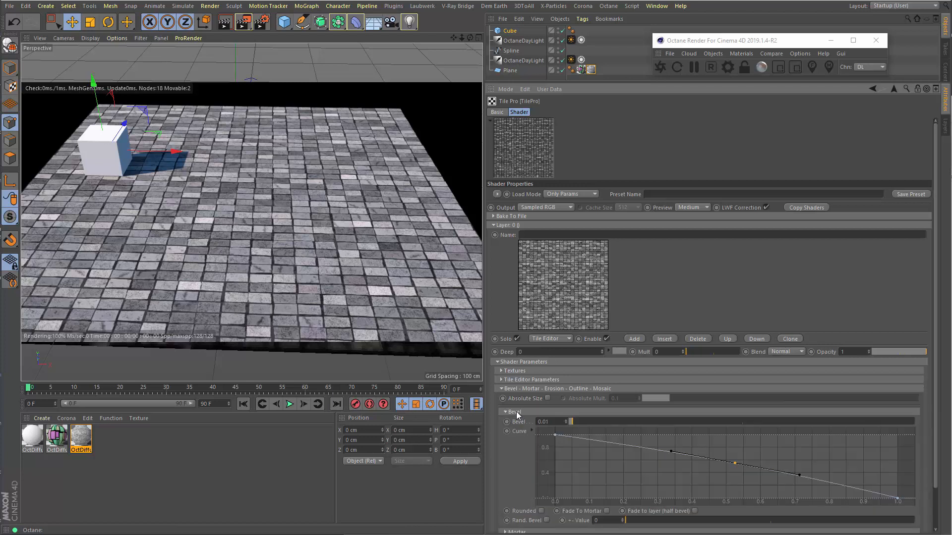
click(516, 412)
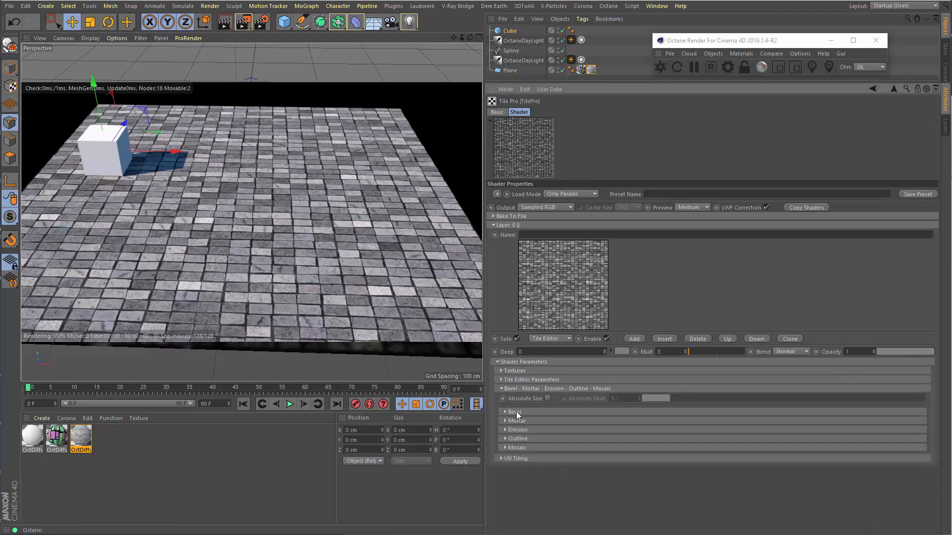
click(520, 421)
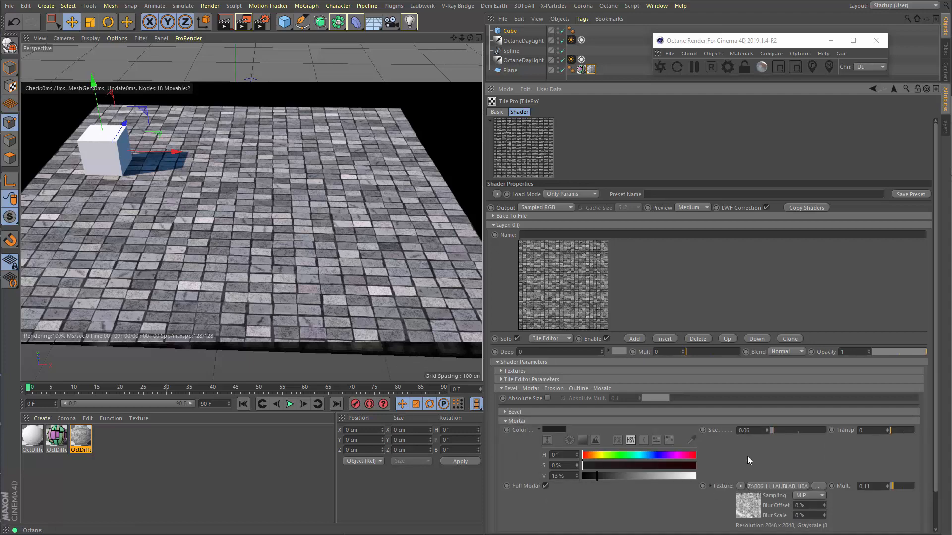
click(789, 433)
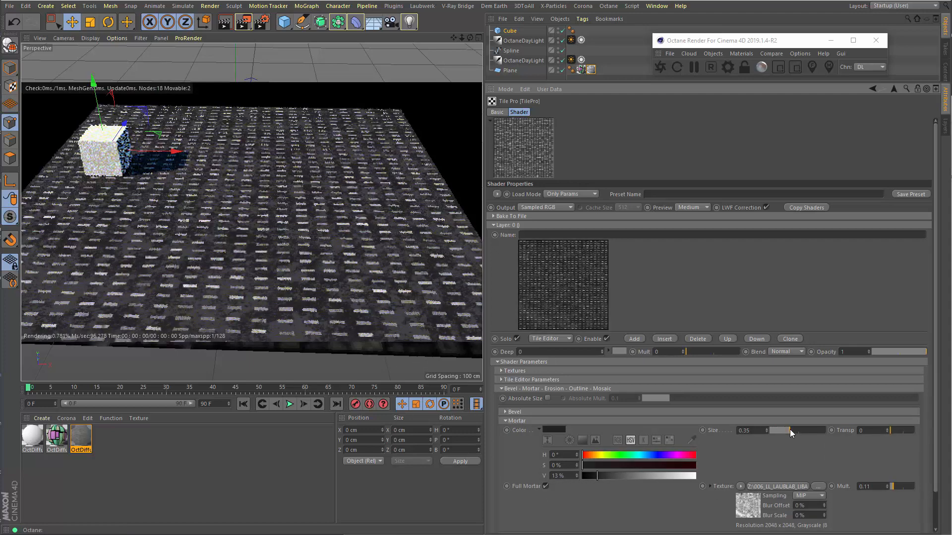
drag(776, 432, 770, 432)
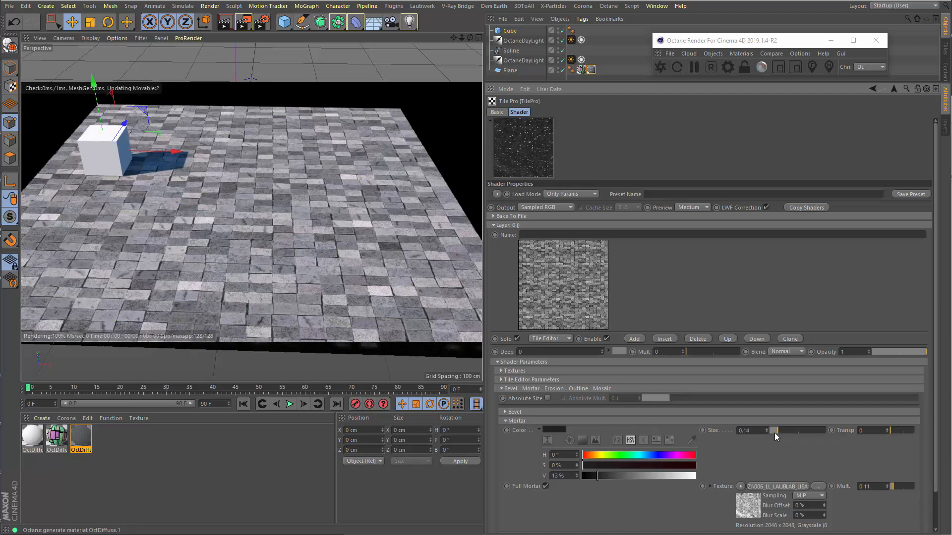
click(771, 430)
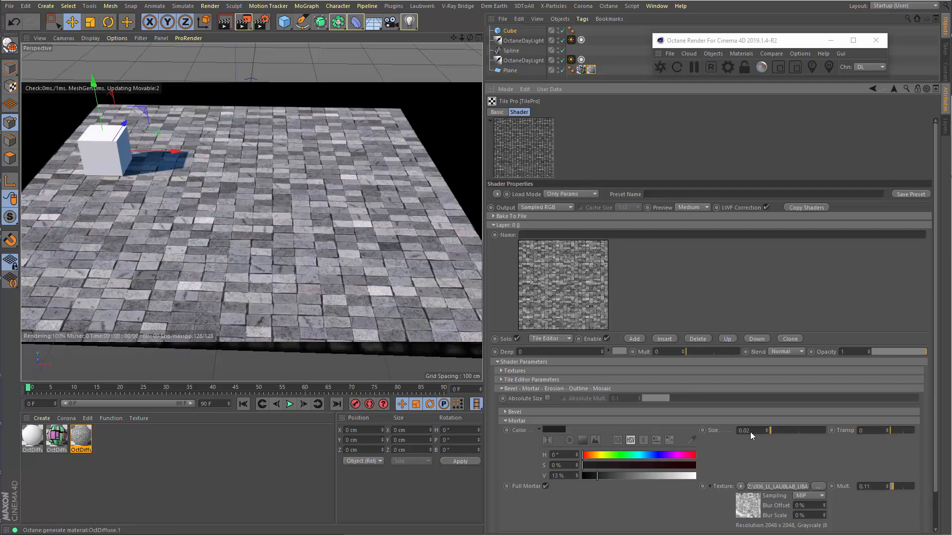
click(516, 420)
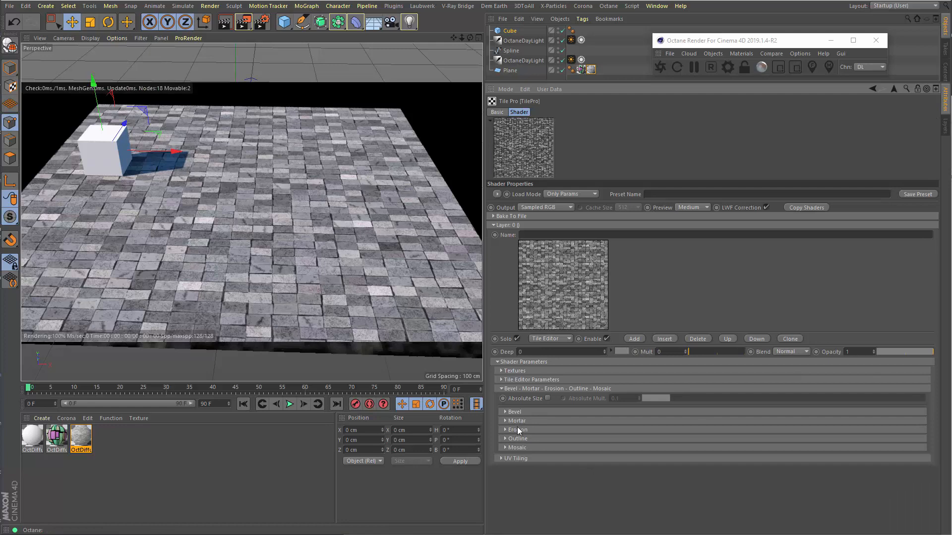
Review the Erosion and Outline settings of the Tile Pro shader and inspect the floor from another angle.
click(517, 430)
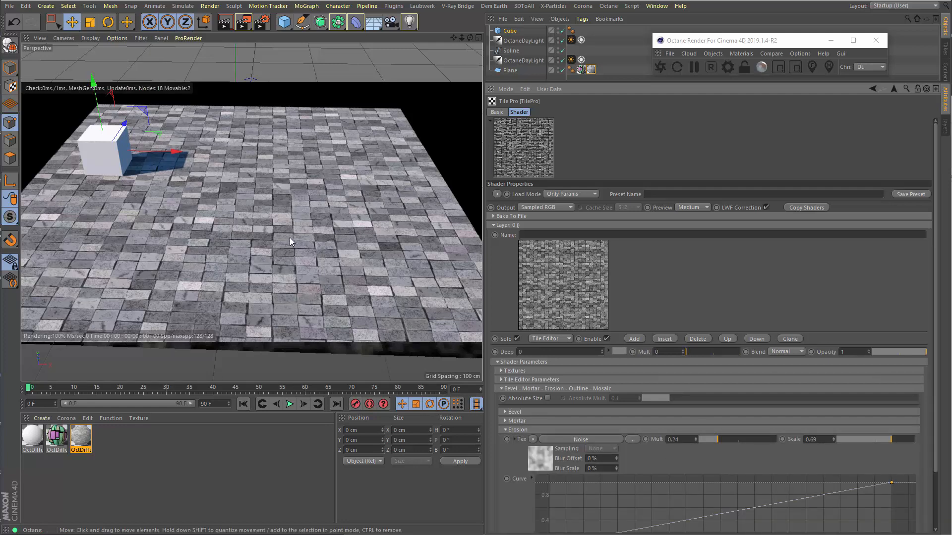
click(517, 429)
click(514, 439)
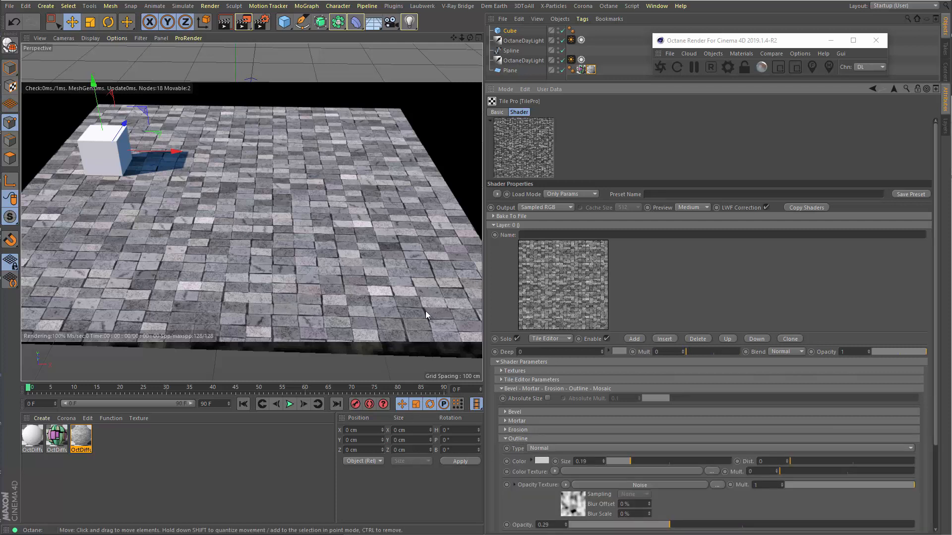
click(518, 439)
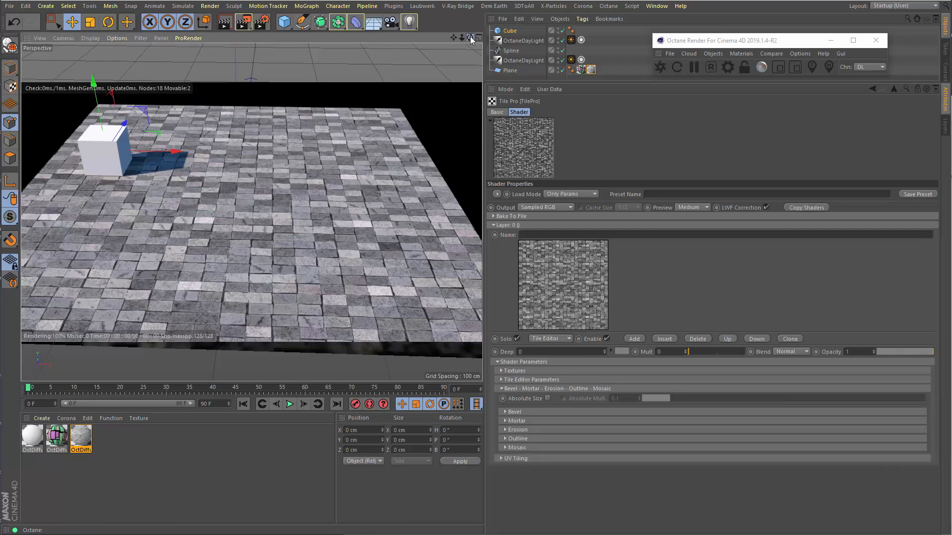
drag(469, 36, 465, 35)
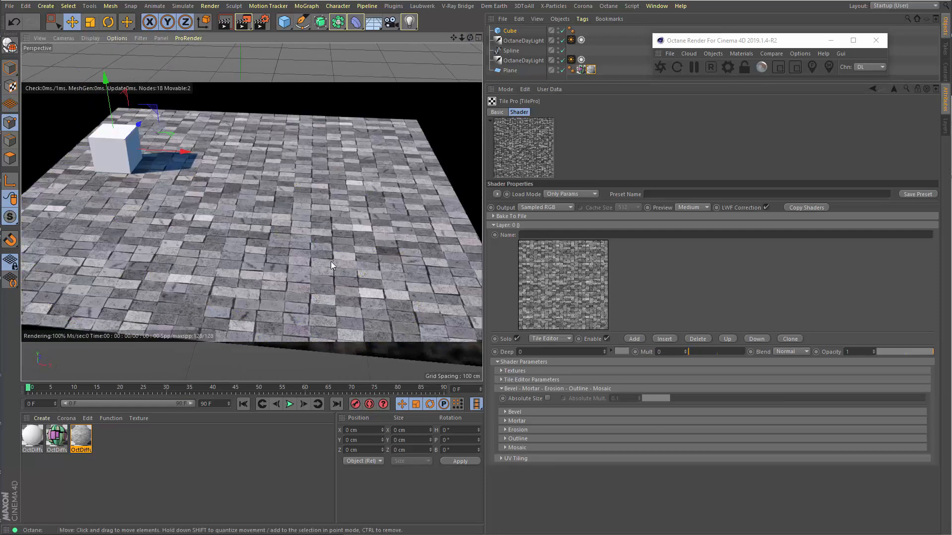
Browse the stone, gravel and cobblestone presets in the Tile Editor's library, and leave the editor without loading any.
click(551, 282)
click(336, 206)
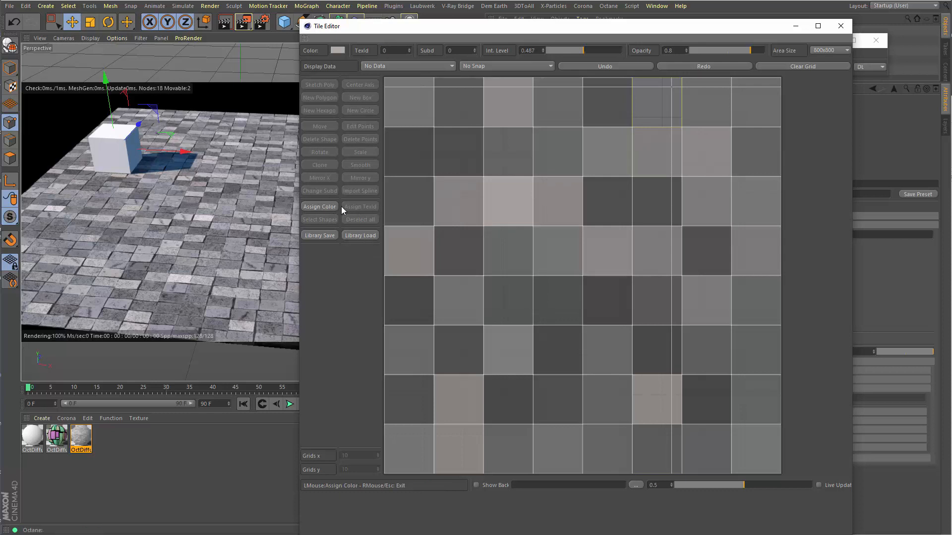
click(326, 207)
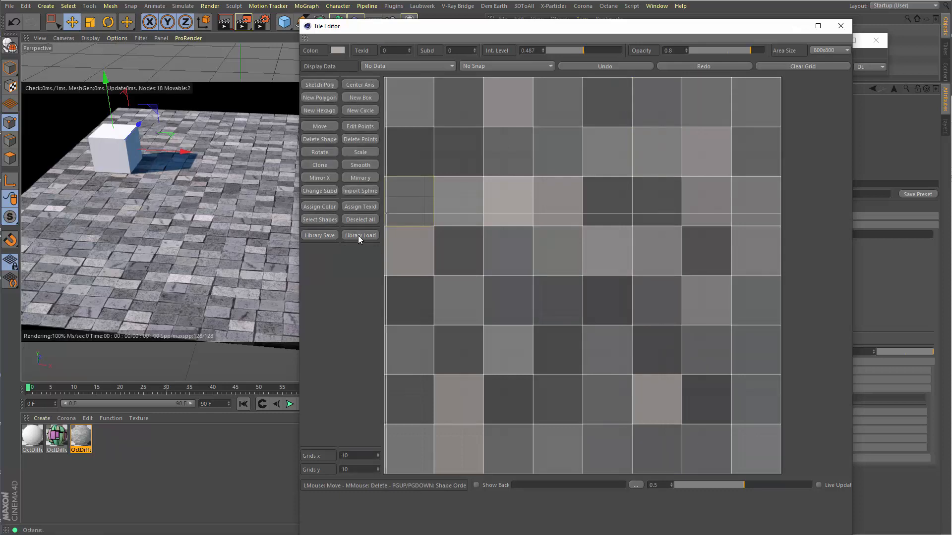
click(358, 236)
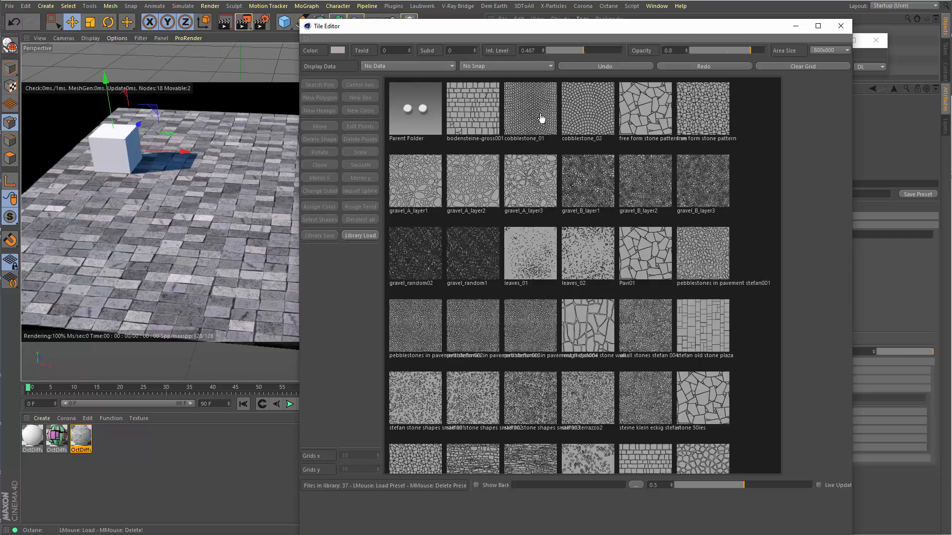
scroll(619, 351, down, 2)
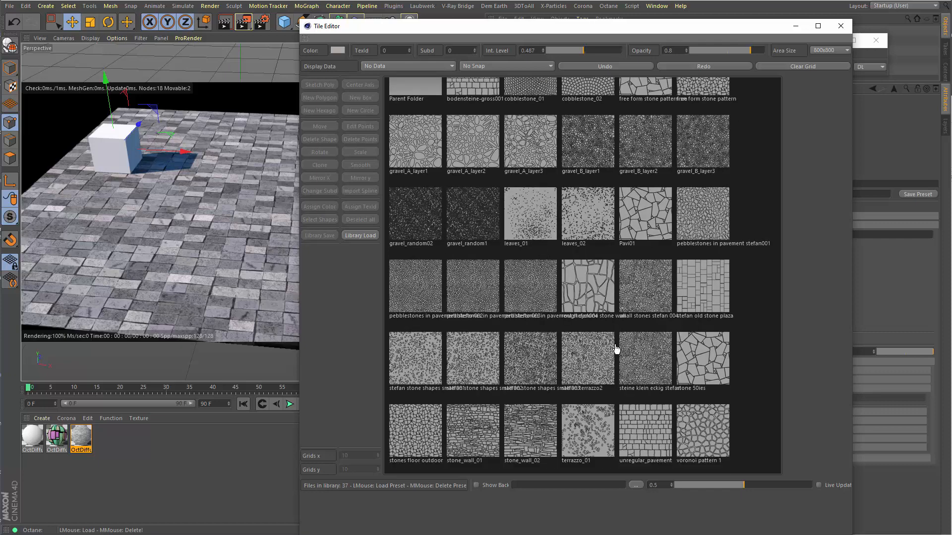
scroll(616, 349, down, 3)
scroll(631, 372, up, 6)
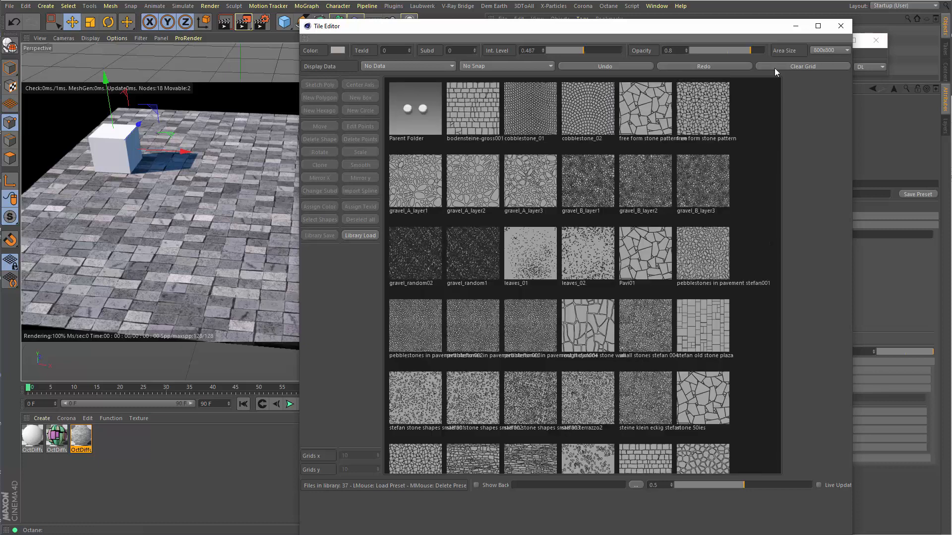
click(361, 235)
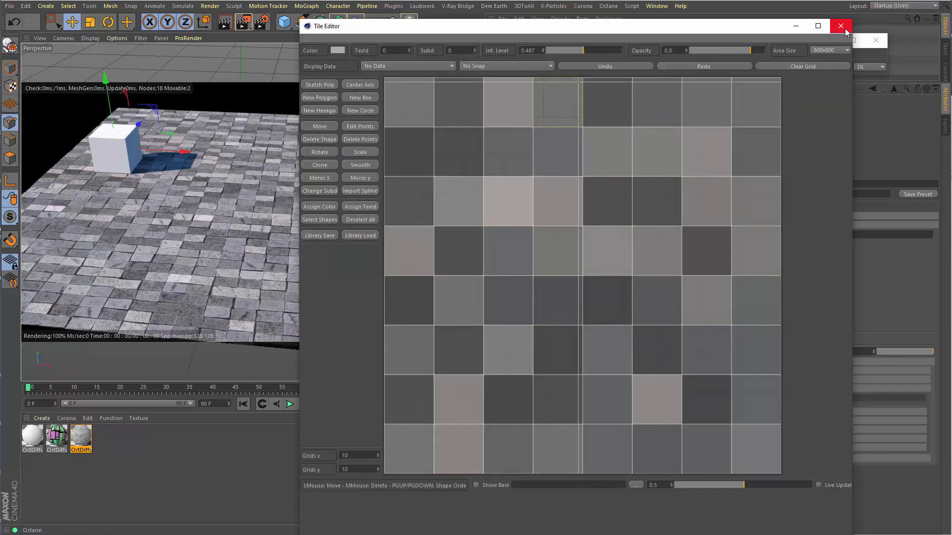
click(841, 26)
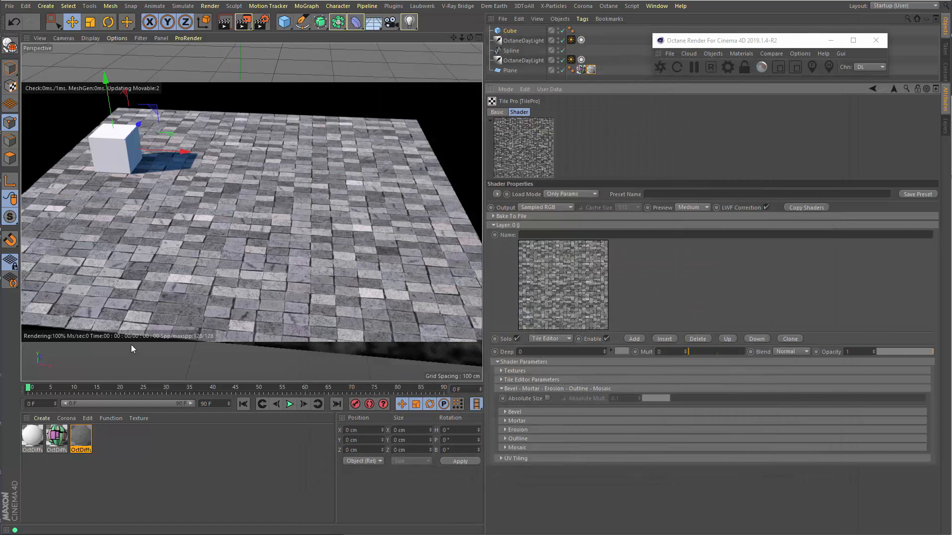
Collapse the Tile Pro layer, enlarge the object list, and open the Displacement channel of the plane's tile material.
click(506, 226)
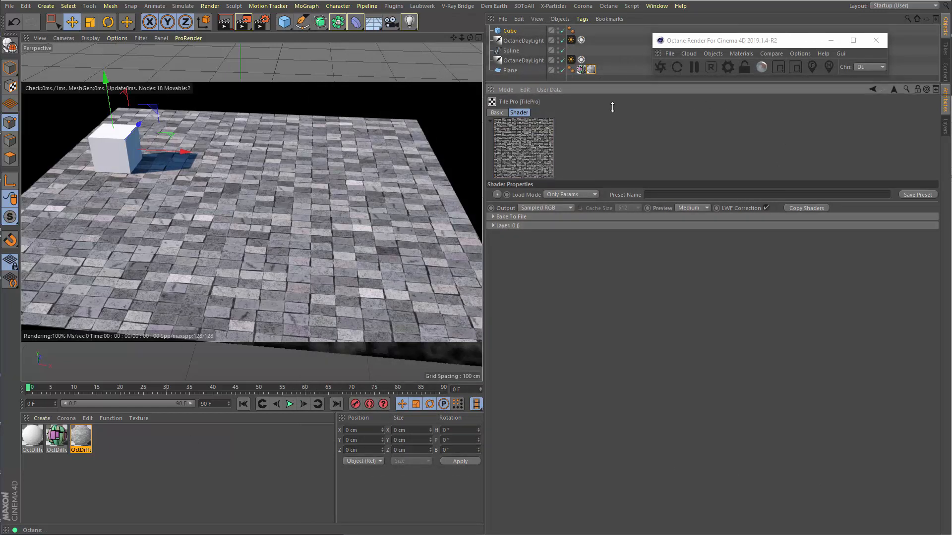
drag(603, 81, 600, 179)
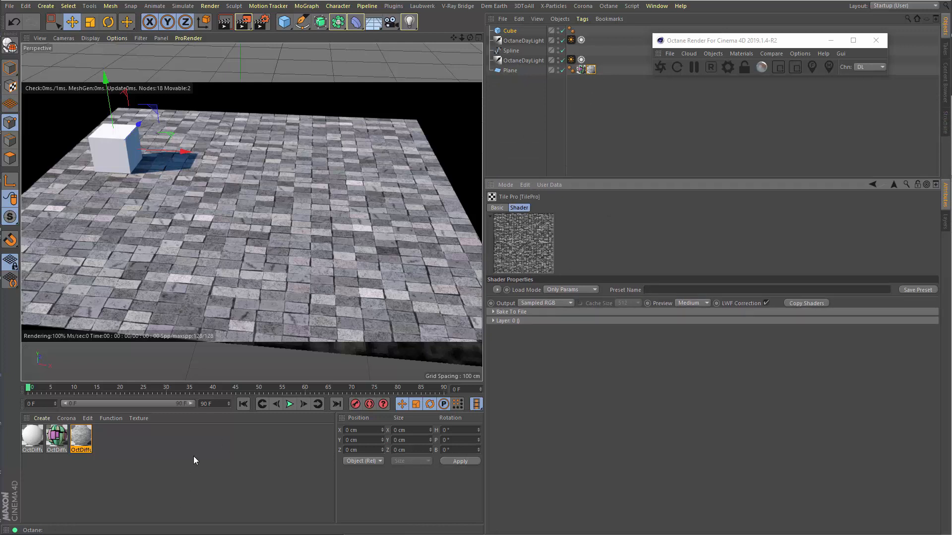
double_click(590, 69)
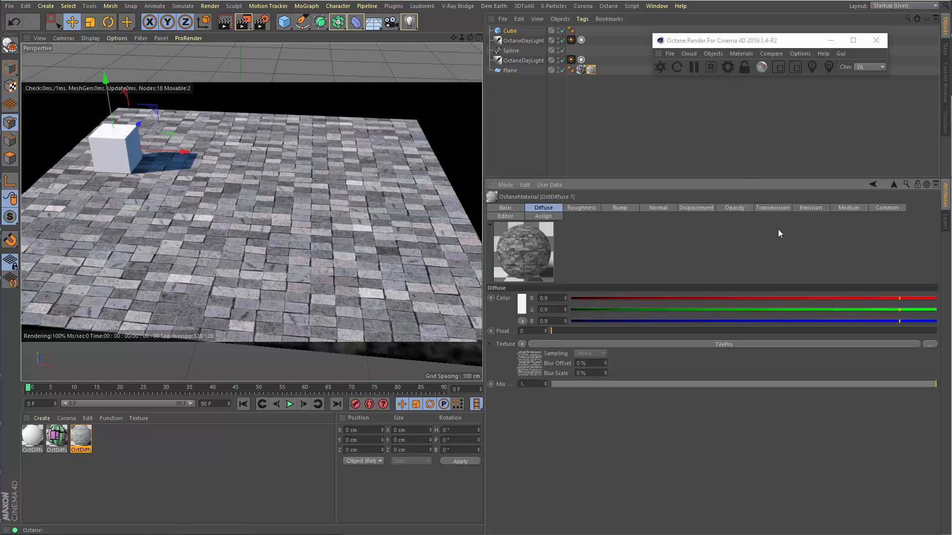
click(706, 208)
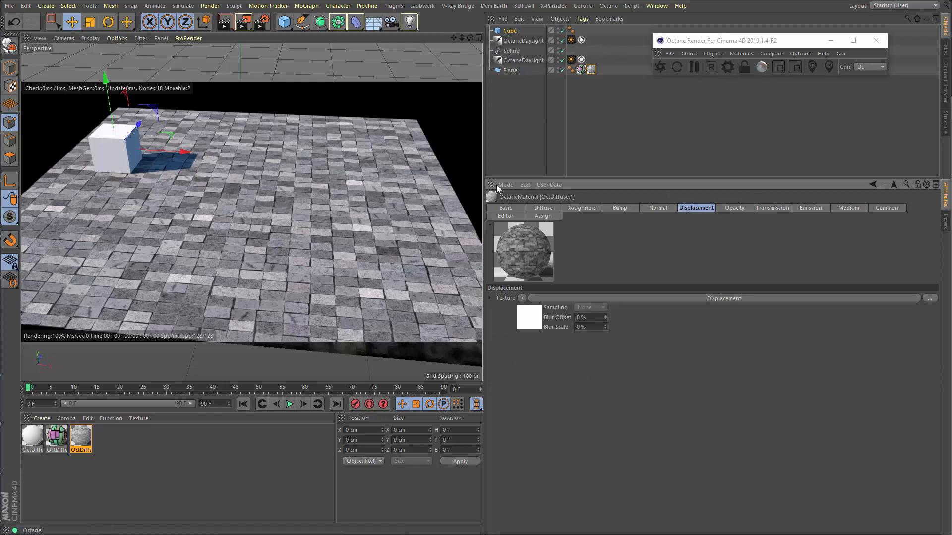
Assign an Octane Displacement to the tile material's Displacement channel and open its settings.
click(522, 298)
click(600, 260)
click(527, 320)
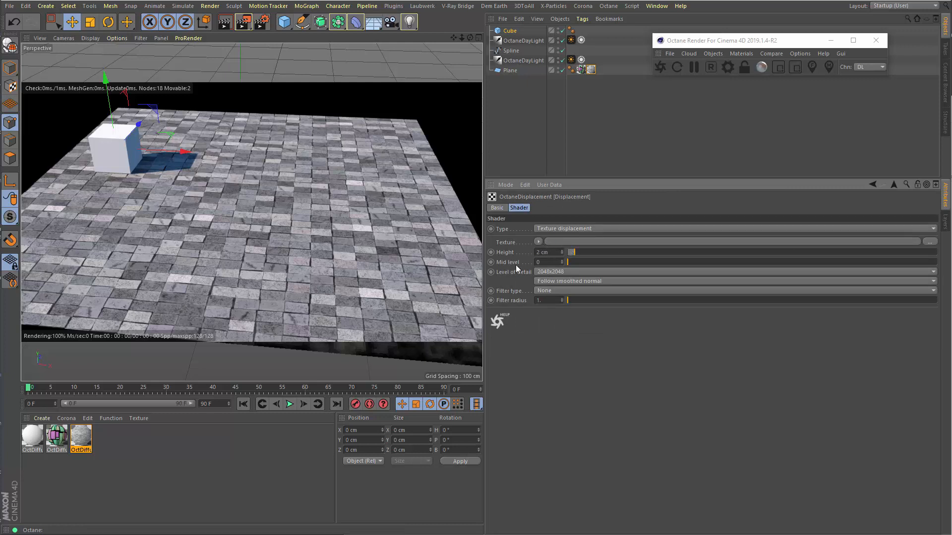
Copy the Tile Pro shader from the material's Diffuse channel and paste it as the texture of the Octane Displacement.
click(893, 185)
click(543, 208)
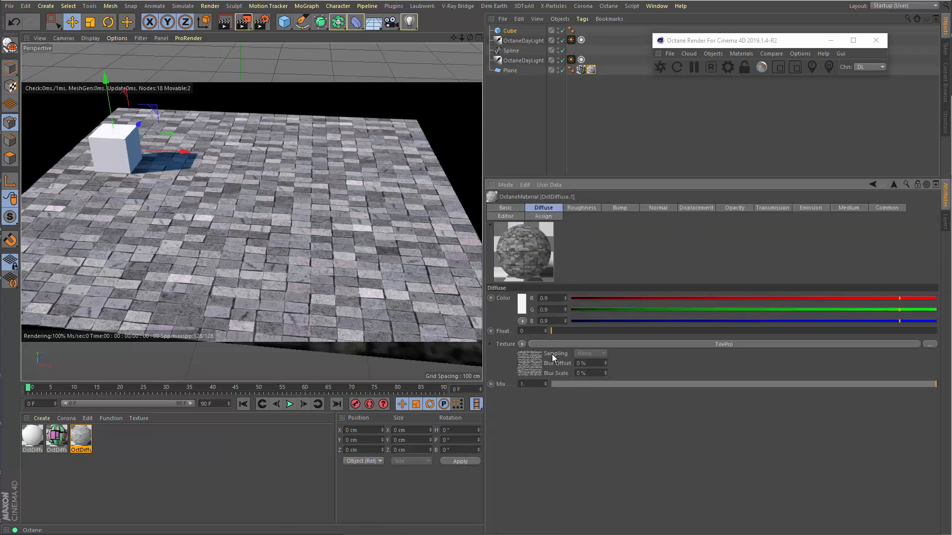
click(521, 344)
click(534, 49)
click(684, 211)
click(524, 316)
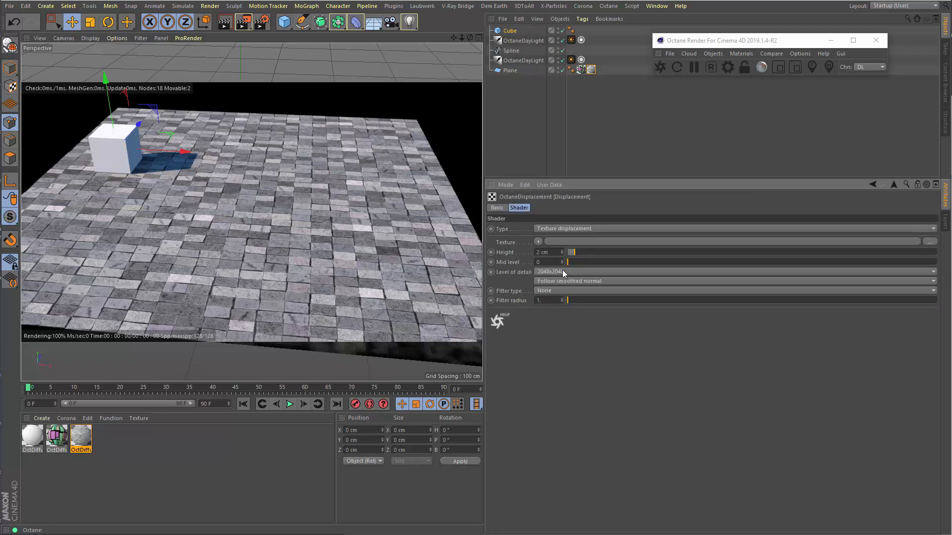
click(539, 242)
click(556, 281)
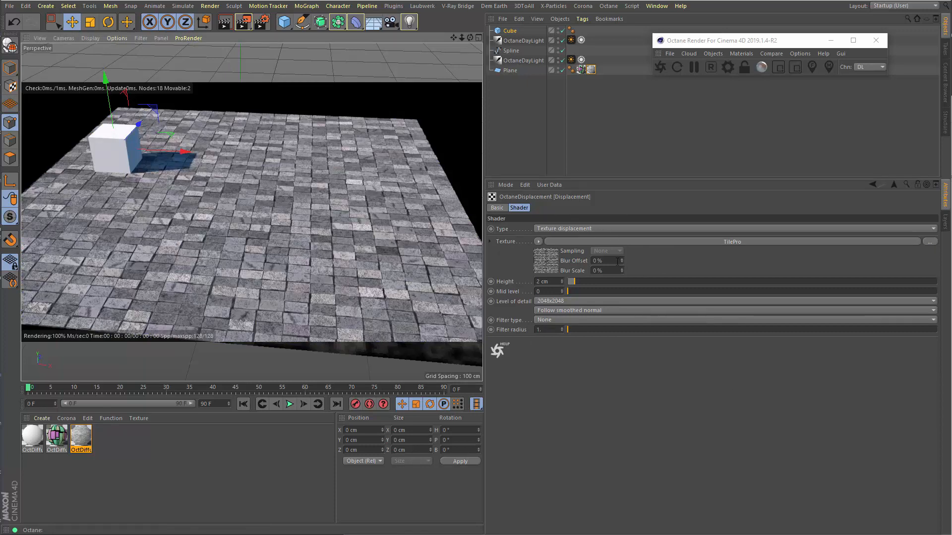
Set the Output of the displacement's Tile Pro shader to Sampled Height.
click(551, 262)
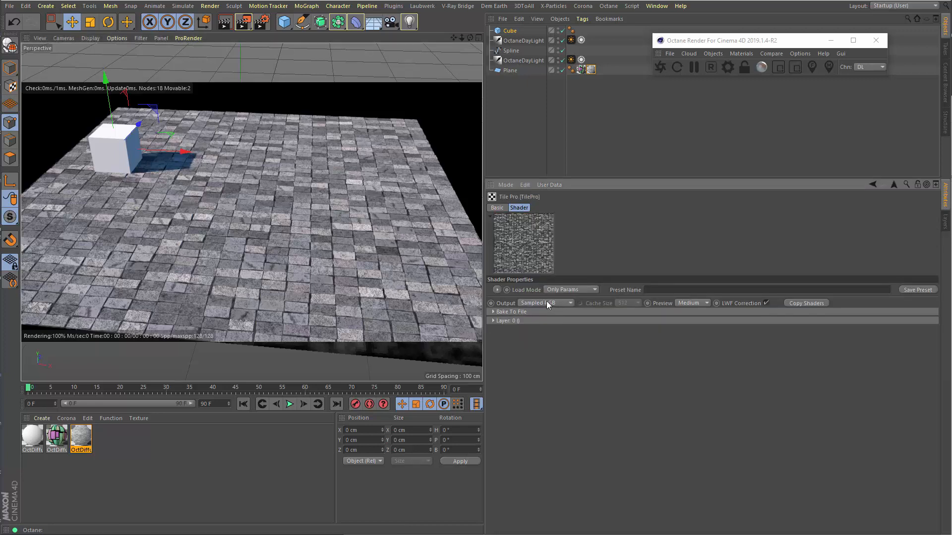
click(547, 303)
click(535, 323)
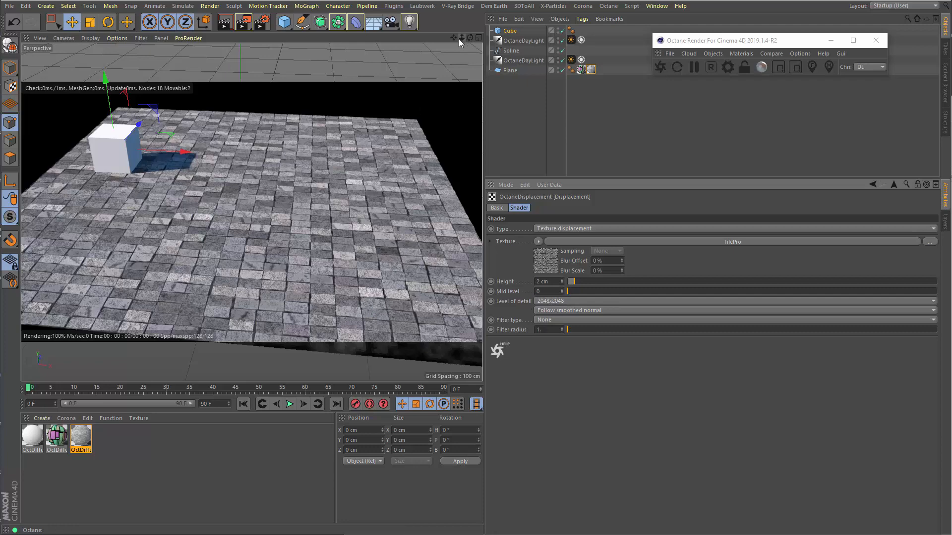
Try stronger displacement on the tiled floor, raising the Height to 9.152 cm.
mouse_move(459, 39)
mouse_down()
mouse_move(477, 39)
mouse_move(468, 41)
mouse_up()
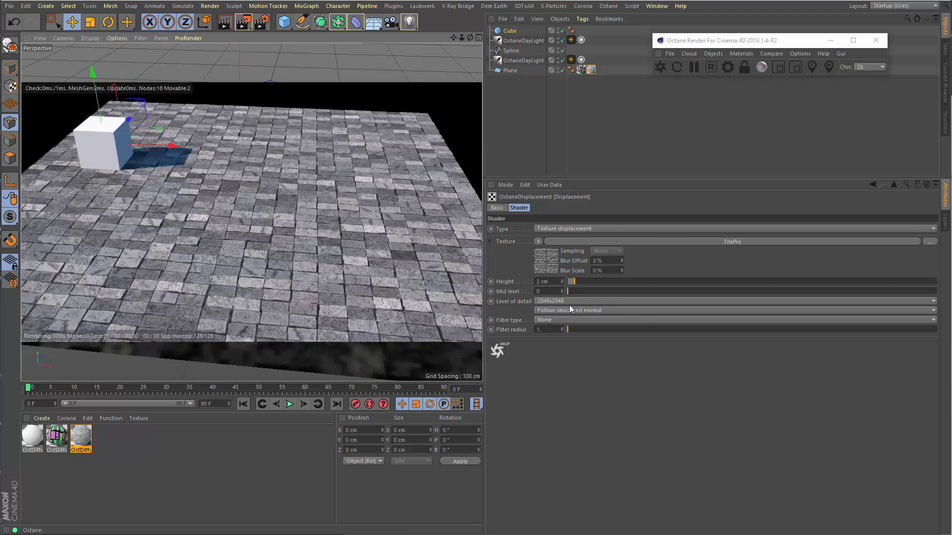
click(583, 282)
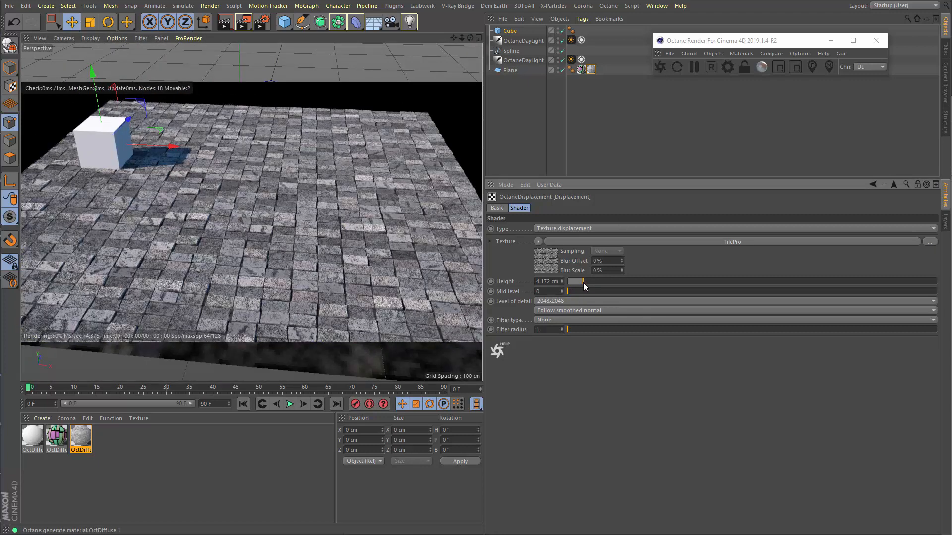
click(607, 281)
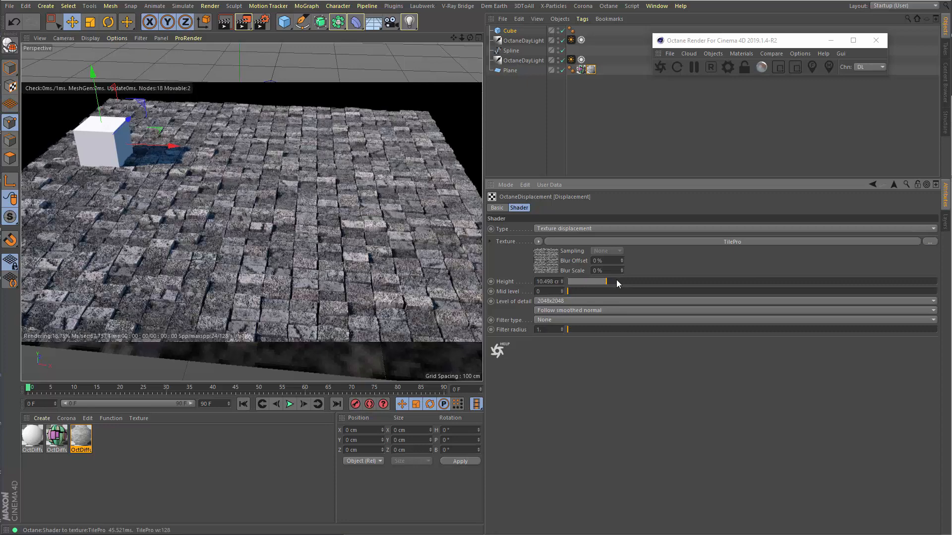
click(602, 281)
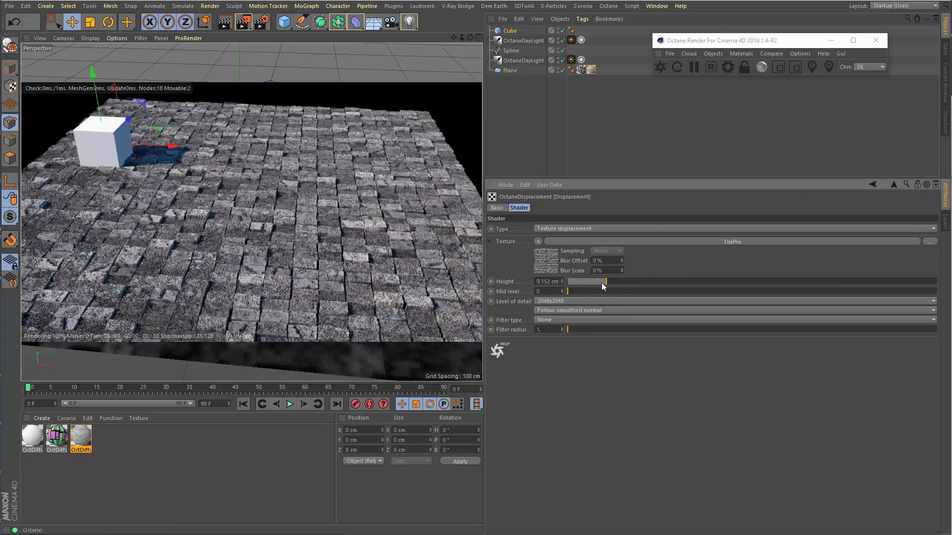
Reduce the Textures Opacity of the displacement's Tile Pro shader to 0.07, and collapse the layer.
click(544, 266)
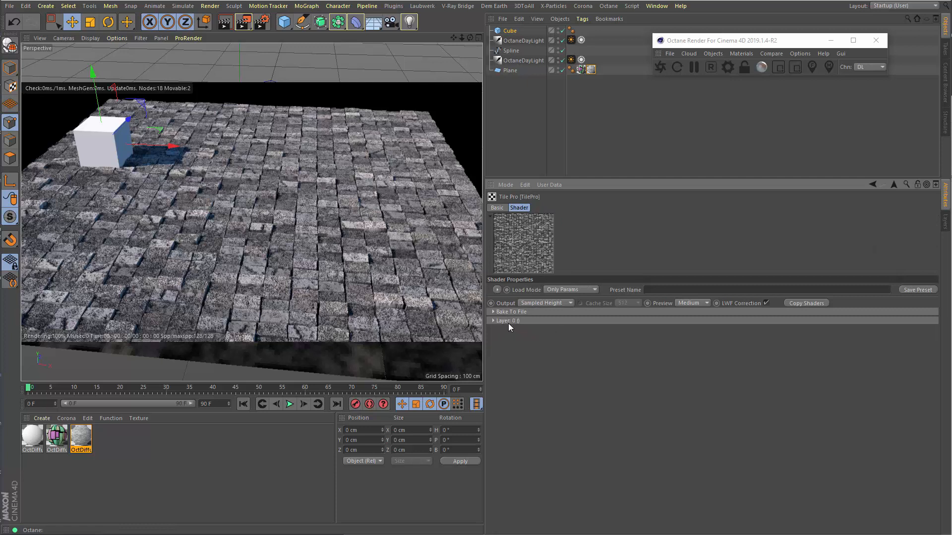
click(513, 321)
scroll(504, 403, down, 2)
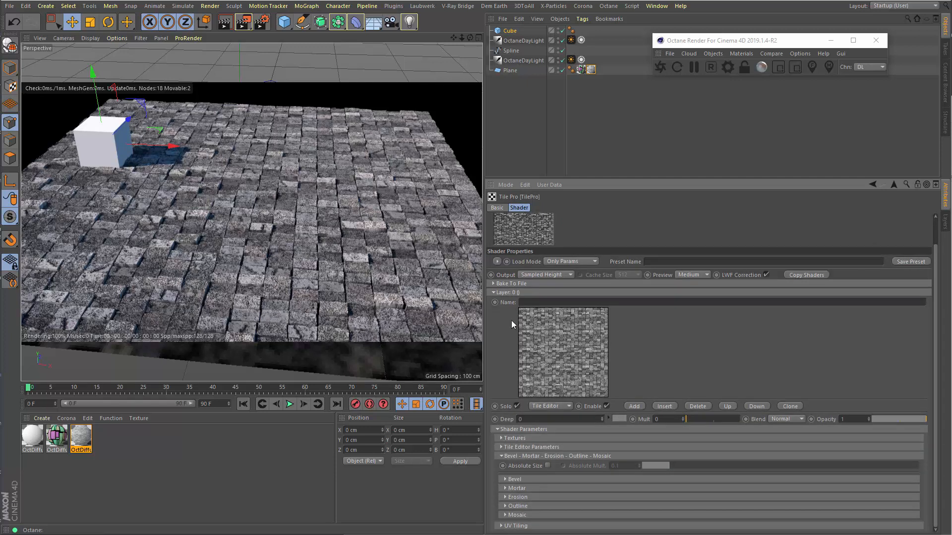
scroll(512, 430, up, 2)
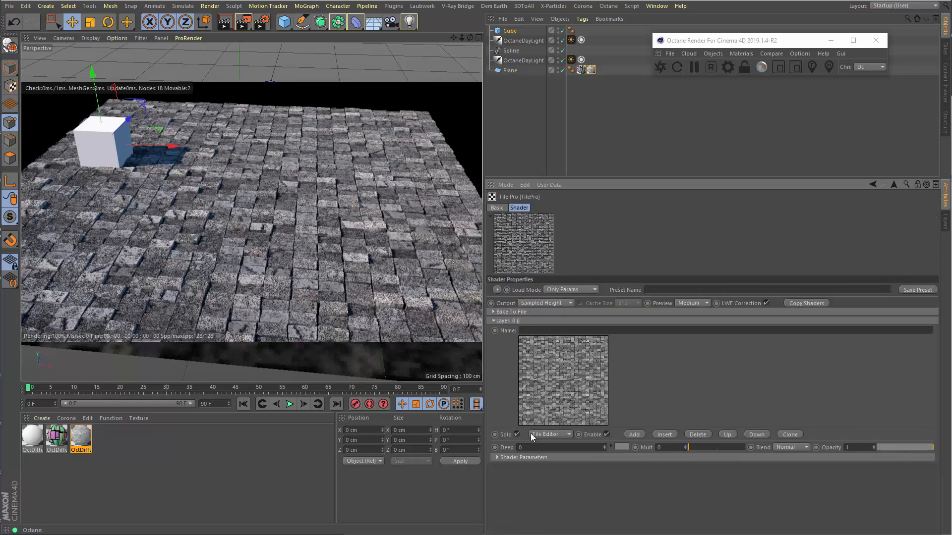
click(514, 466)
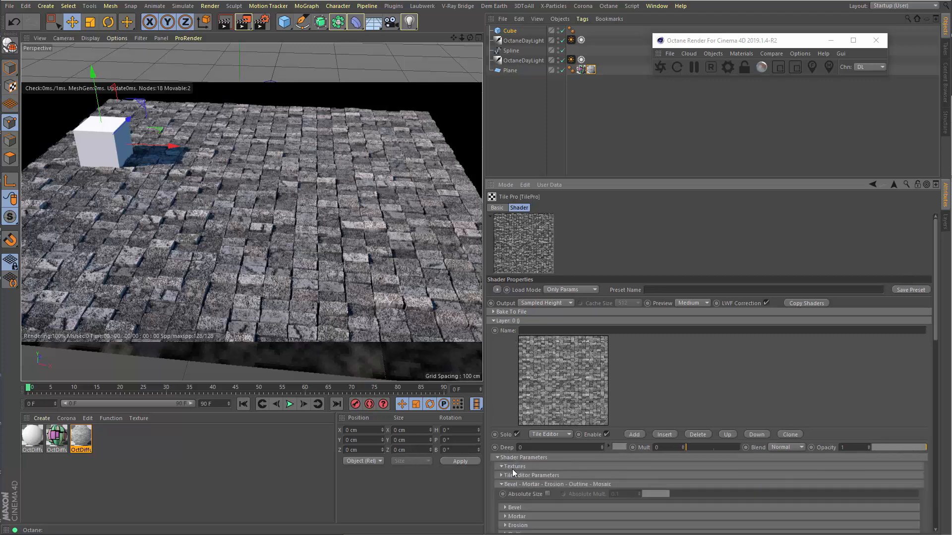
middle_drag(677, 353, 685, 205)
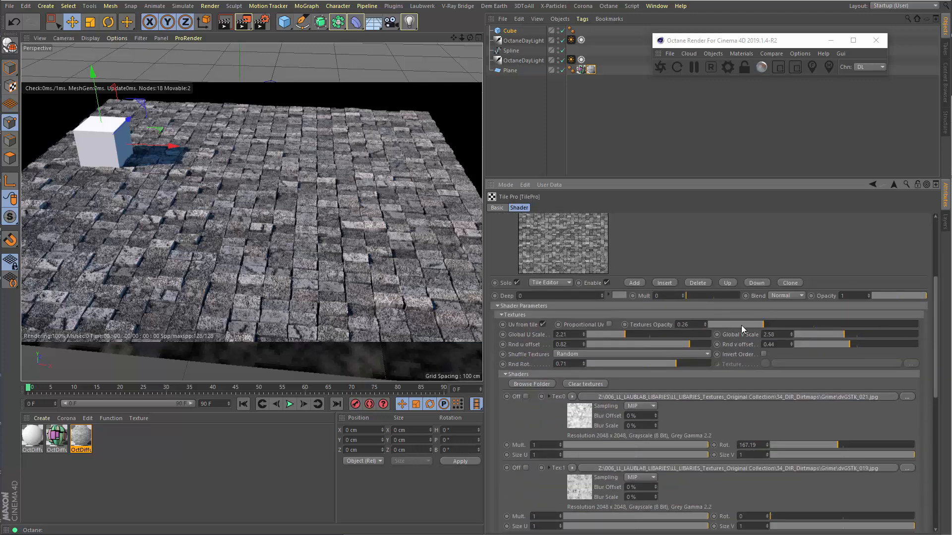
drag(727, 325, 723, 328)
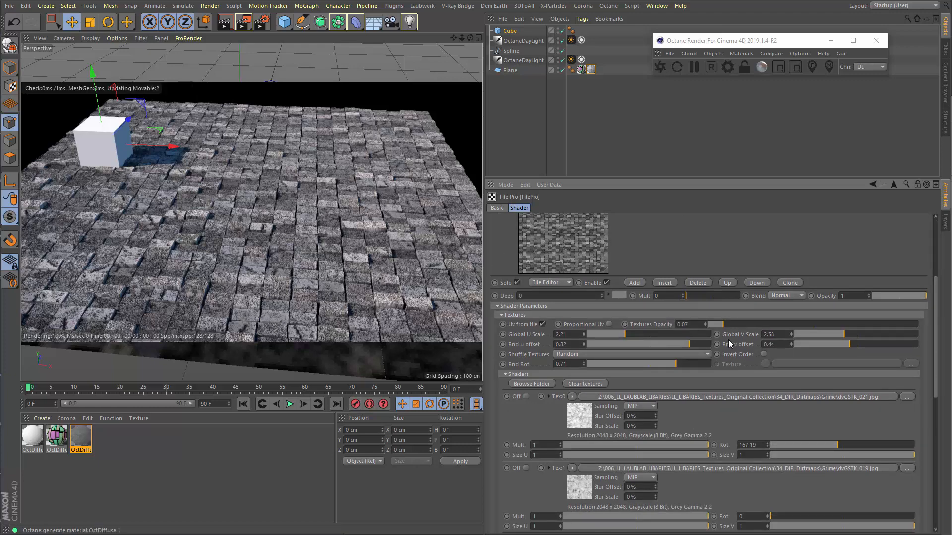
click(518, 375)
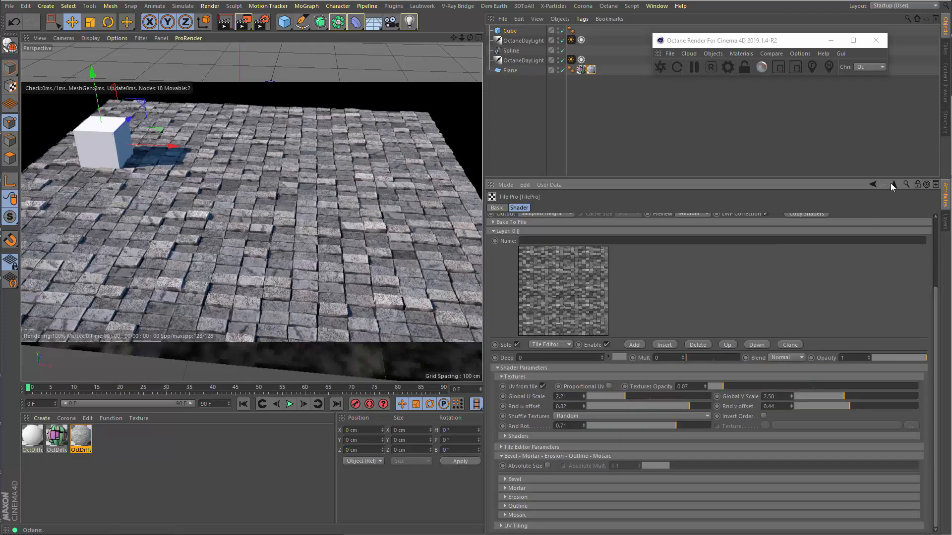
scroll(708, 290, up, 3)
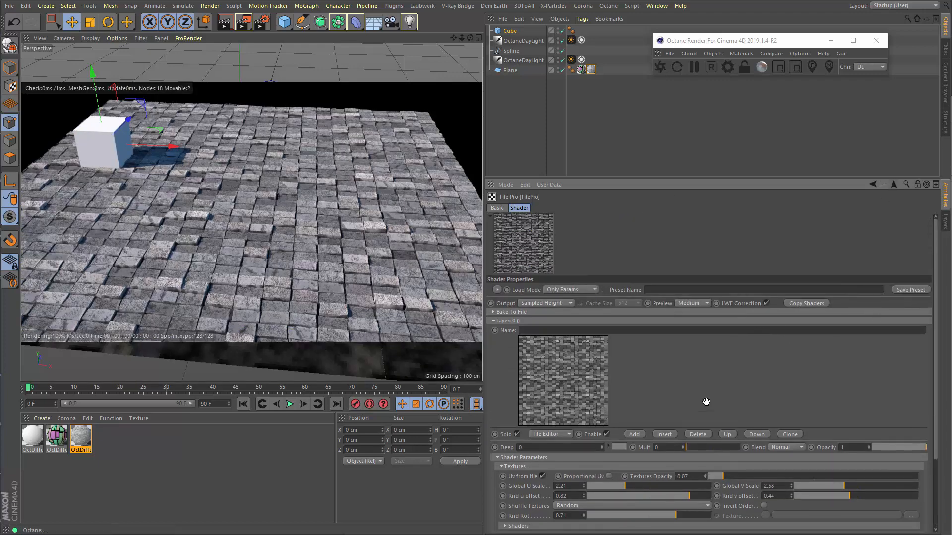
click(503, 321)
Lower the displacement Height to 4.845 cm and inspect the tiled floor from a flatter angle.
click(894, 185)
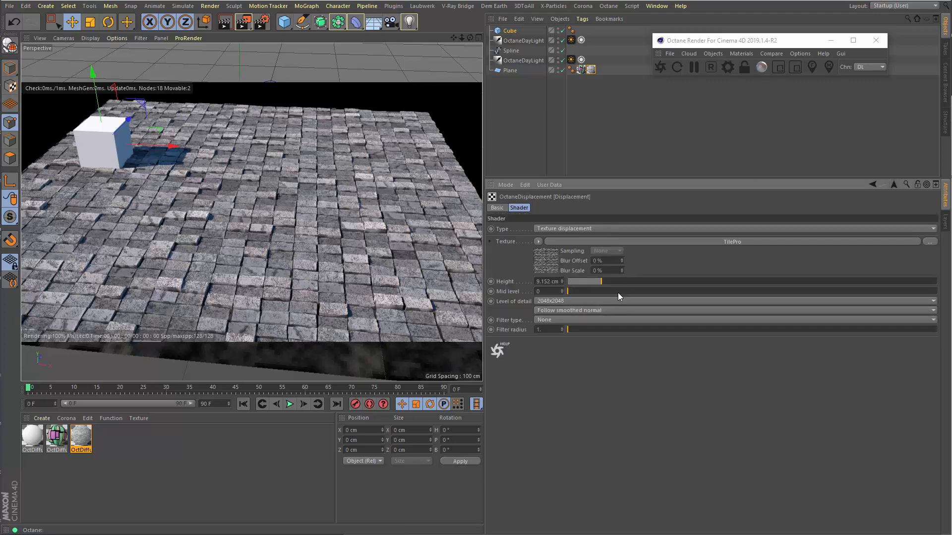
click(585, 282)
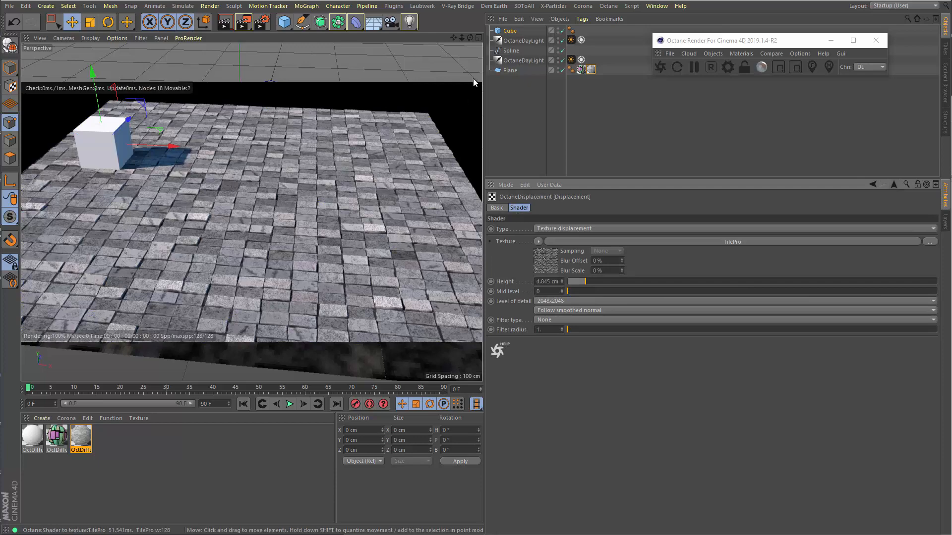
mouse_move(470, 39)
mouse_down()
mouse_move(451, 42)
mouse_move(460, 36)
mouse_up()
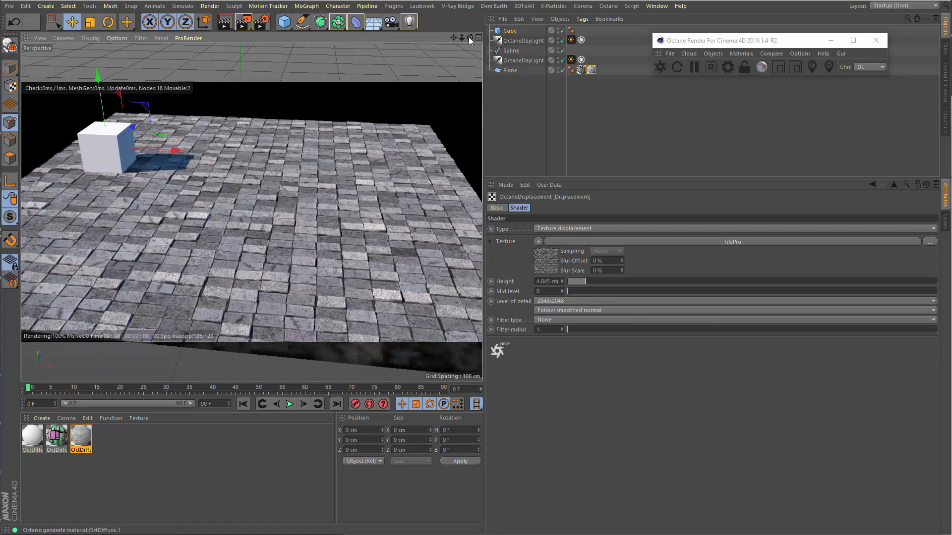
mouse_move(470, 38)
mouse_down()
mouse_move(453, 36)
mouse_move(469, 44)
mouse_up()
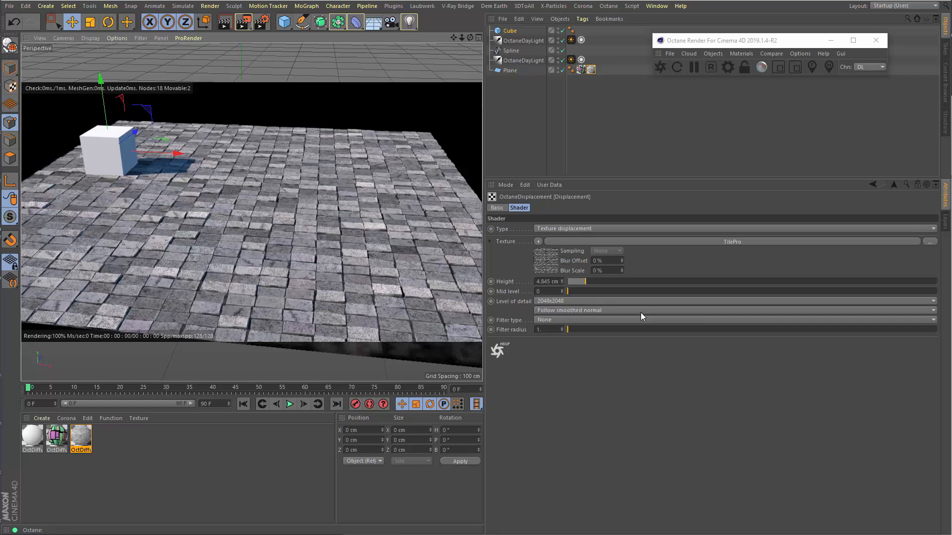
Review the Tile Pro layer settings in the Diffuse channel, collapse its parameter sections, and return to the material.
click(893, 183)
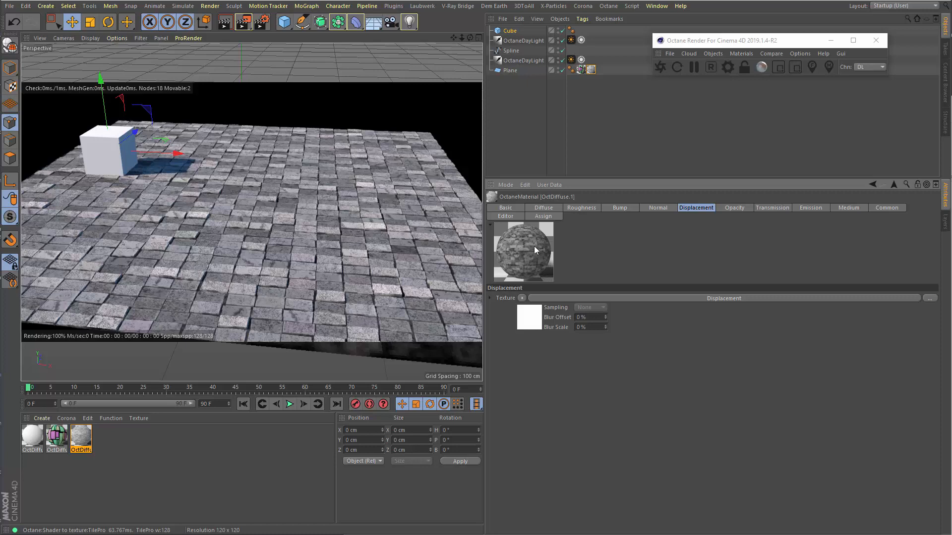
click(543, 208)
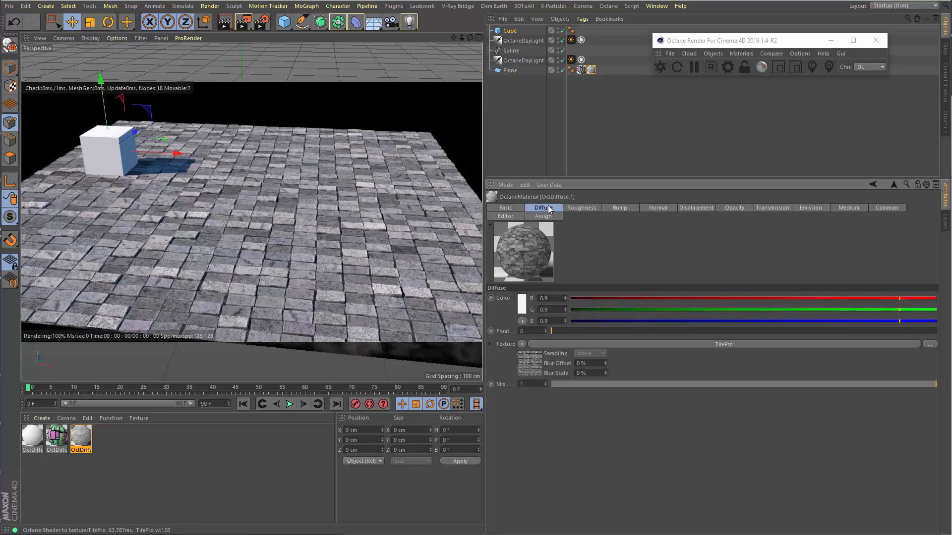
click(529, 361)
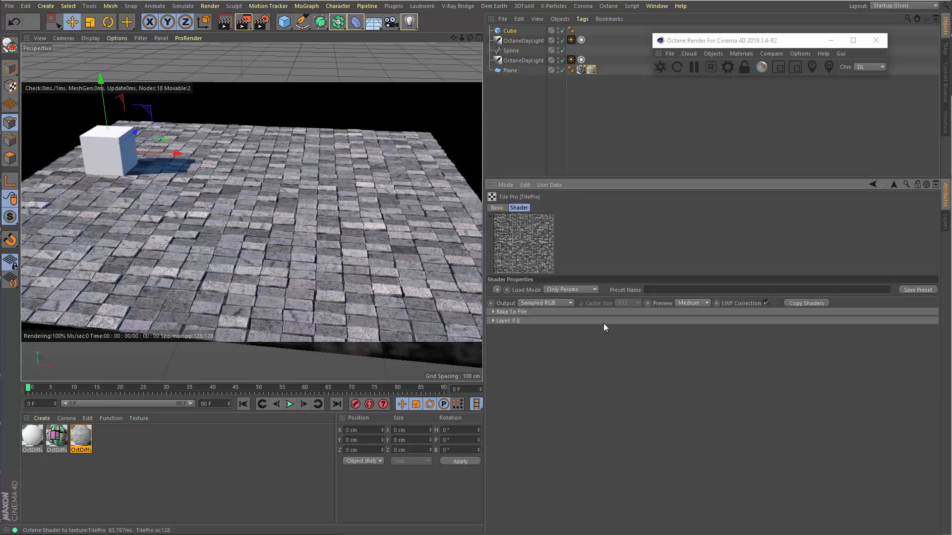
click(514, 321)
scroll(525, 432, down, 3)
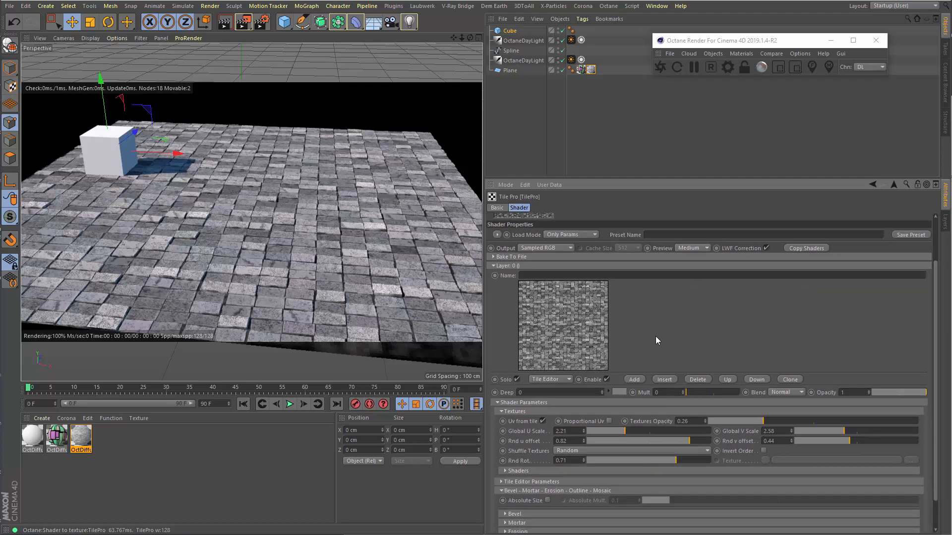
click(515, 411)
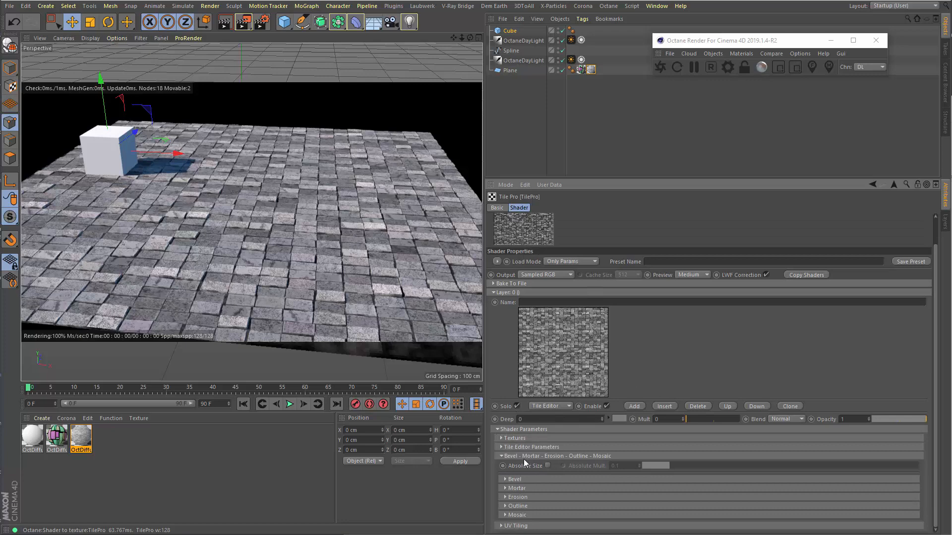
click(511, 456)
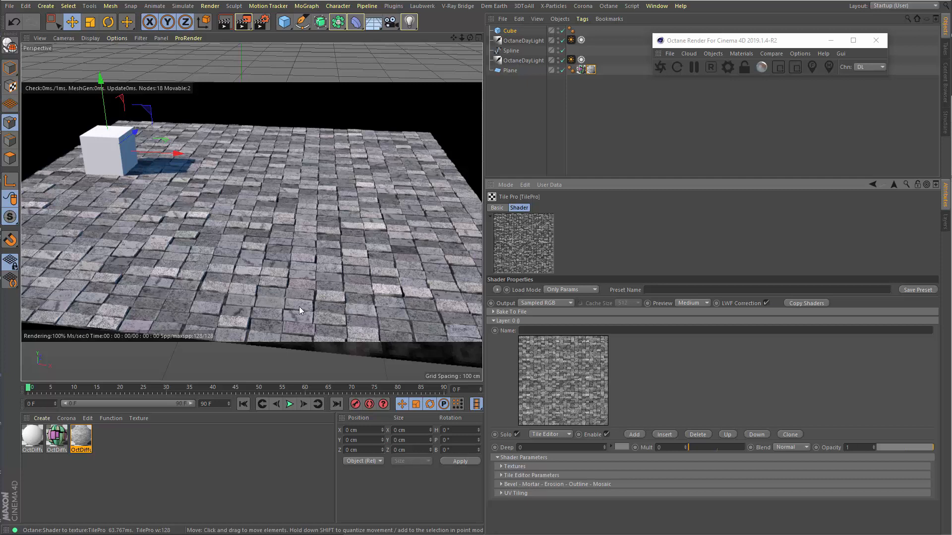
click(512, 321)
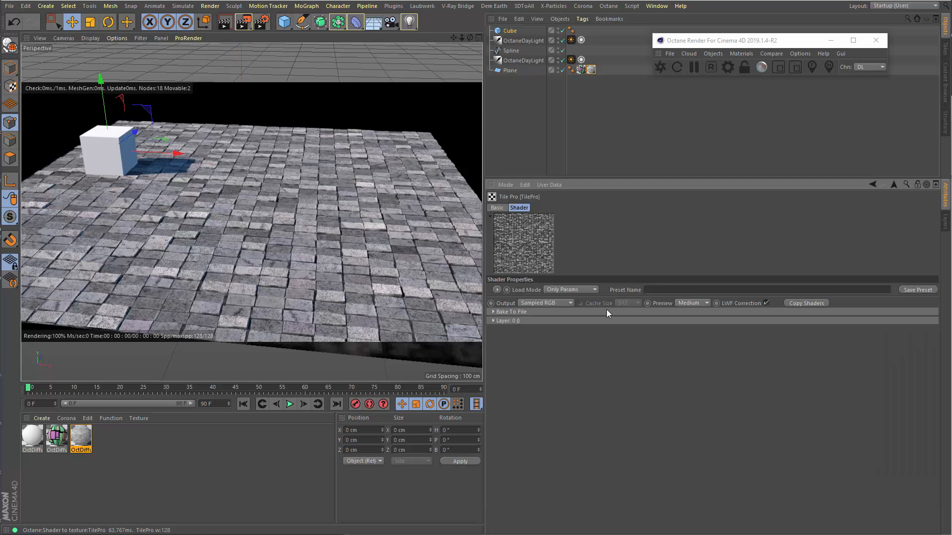
click(894, 185)
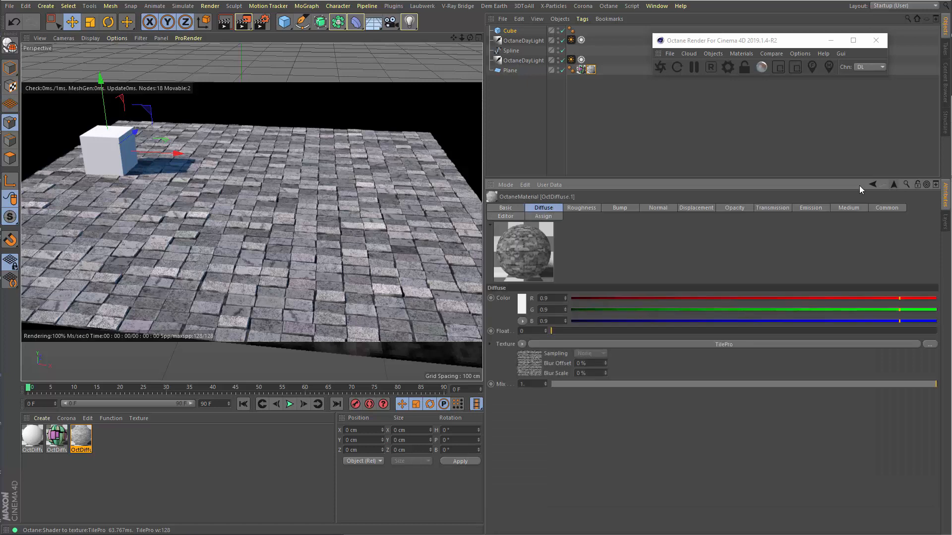